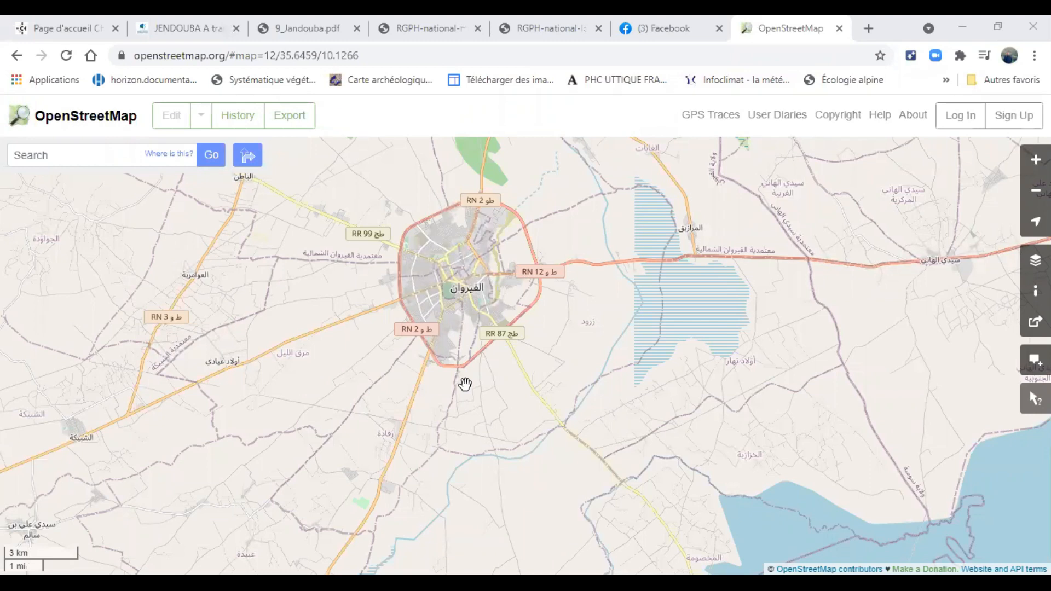
{"action": "scroll", "coordinate": [445, 246], "scroll_direction": "up", "scroll_amount": 1}
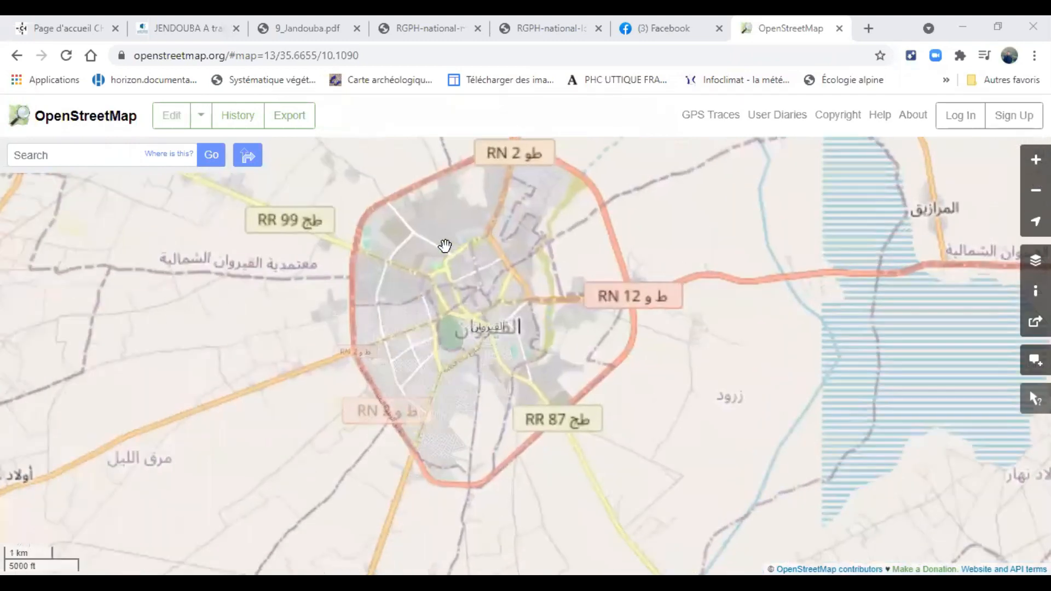
{"action": "left_click_drag", "start_coordinate": [444, 246], "coordinate": [459, 320]}
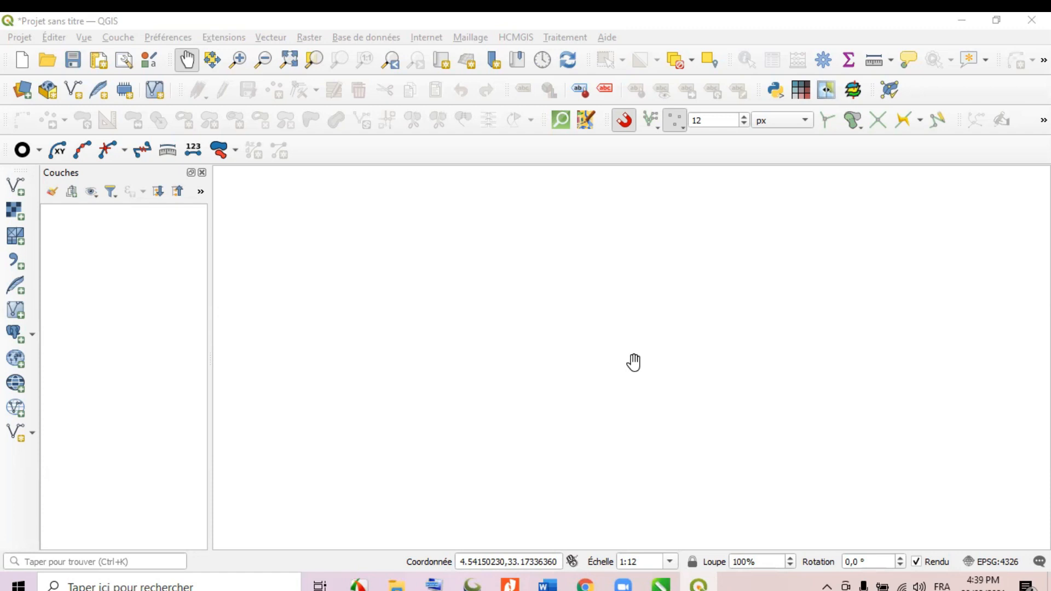
In QGIS, start saving the project and create and open a desktop folder named Excercice 3 Kairouan.
{"action": "left_click", "coordinate": [73, 60]}
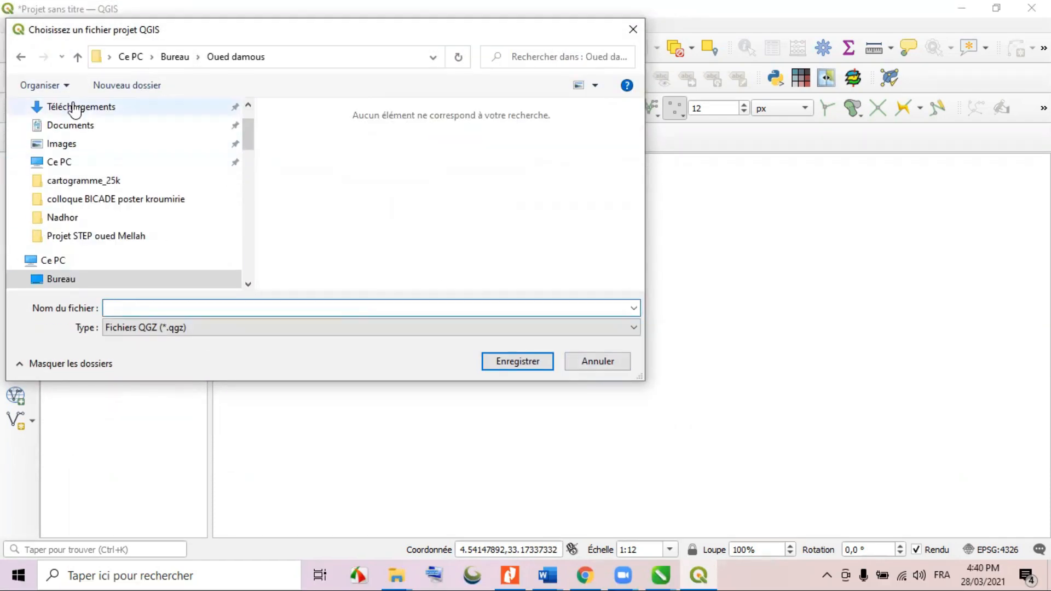
{"action": "scroll", "coordinate": [94, 167], "scroll_direction": "up", "scroll_amount": 1}
{"action": "left_click", "coordinate": [83, 138]}
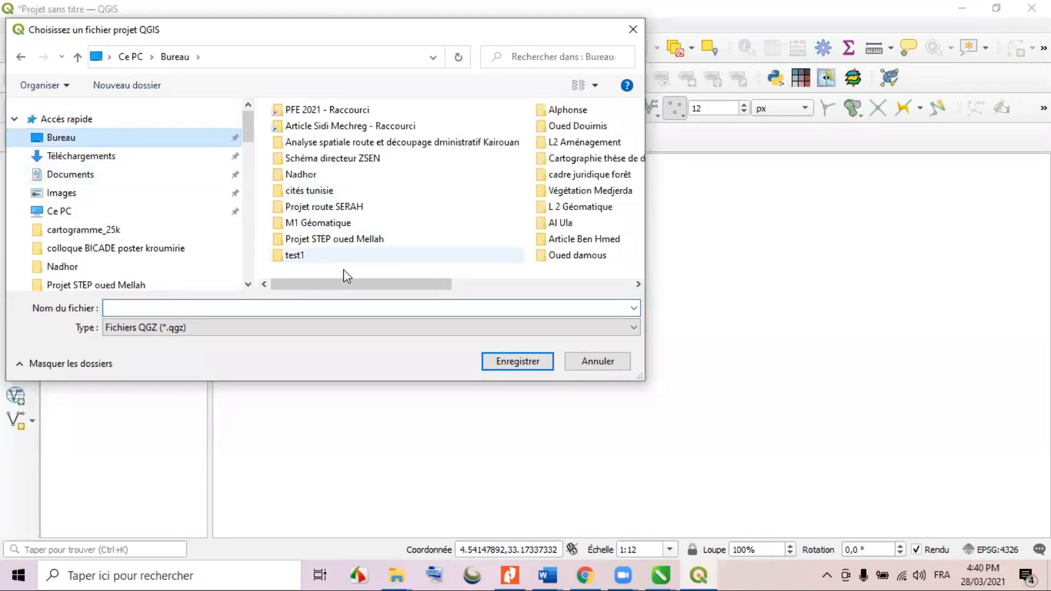
{"action": "left_click", "coordinate": [134, 86]}
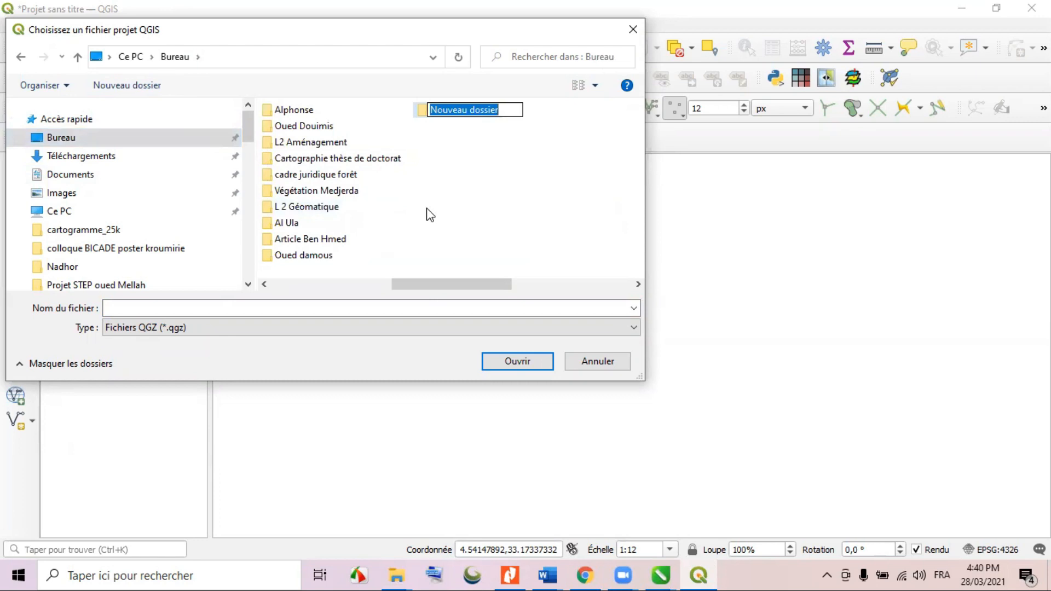
{"action": "type", "text": "Excercice"}
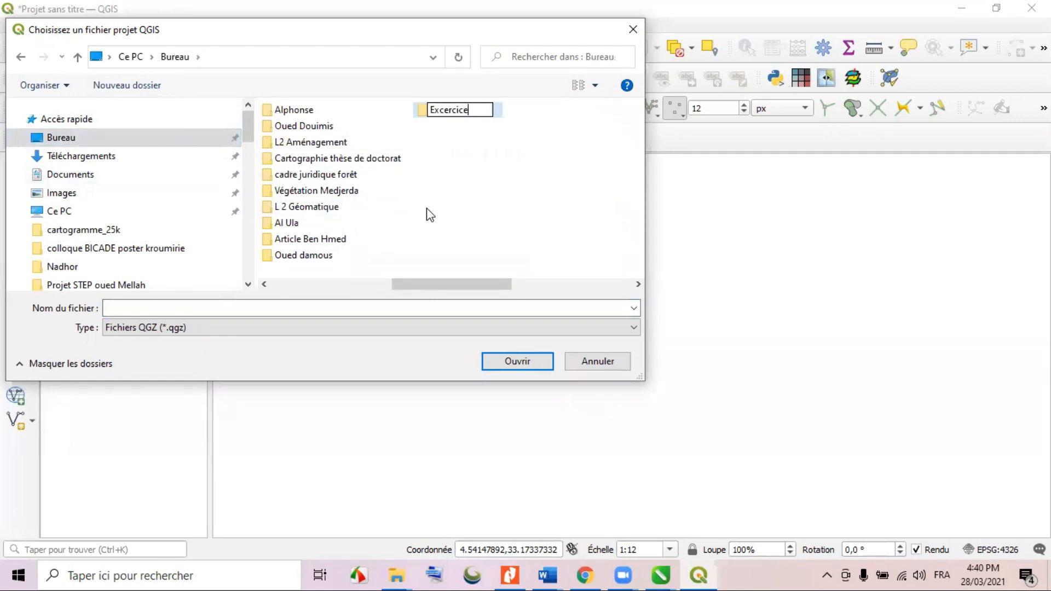
{"action": "type", "text": " 3 Kairouan"}
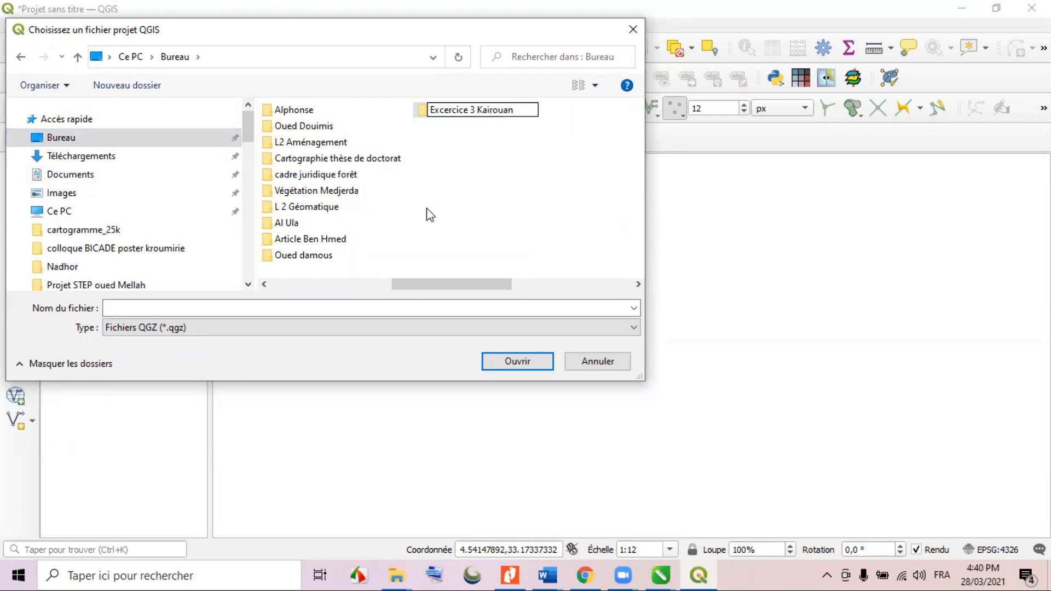
{"action": "double_click", "coordinate": [420, 111]}
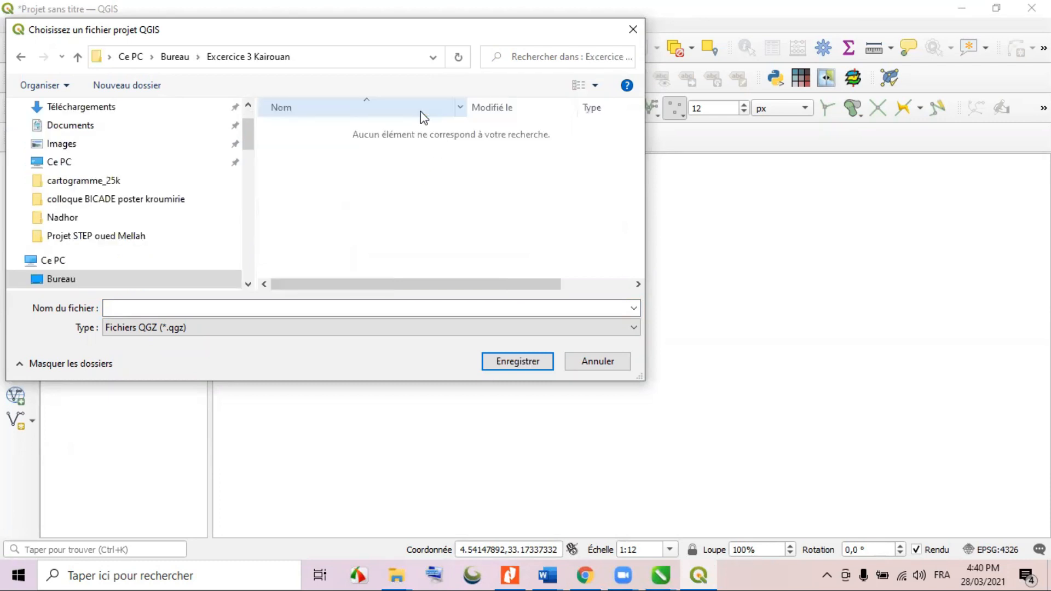
Save the project as Anlyse spatiale route Kairouan in this folder and accept WGS 84 as the project reference system.
{"action": "left_click", "coordinate": [200, 307]}
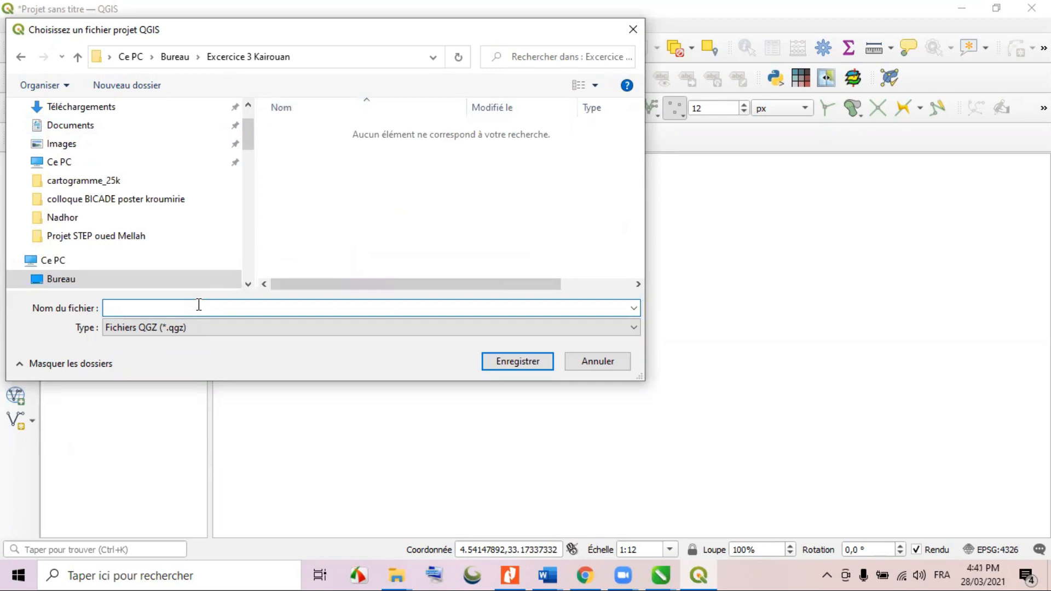
{"action": "type", "text": "Anlyse spatiale route Kairouan"}
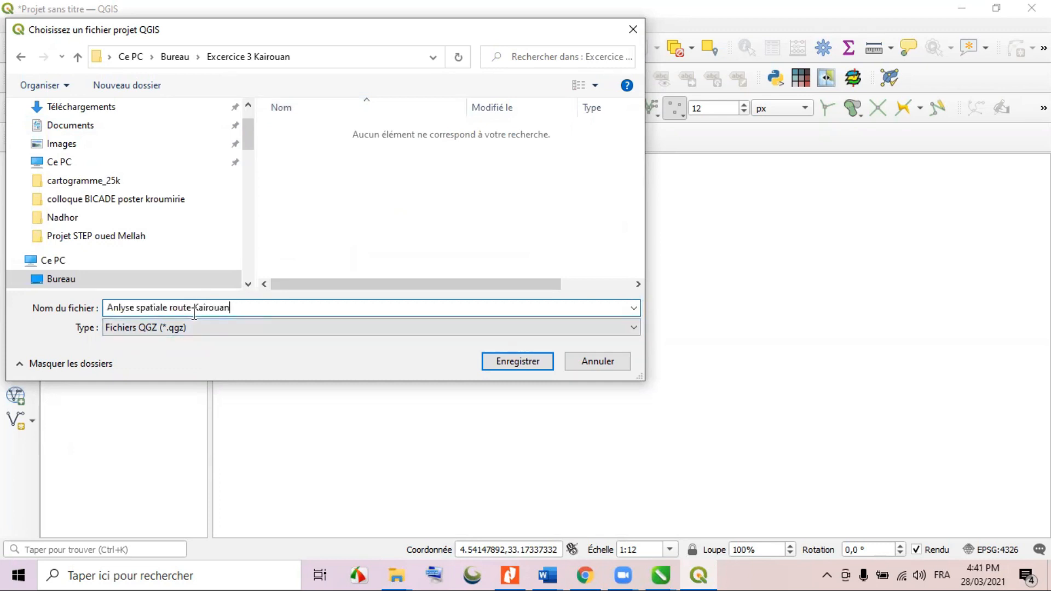
{"action": "left_click", "coordinate": [537, 364]}
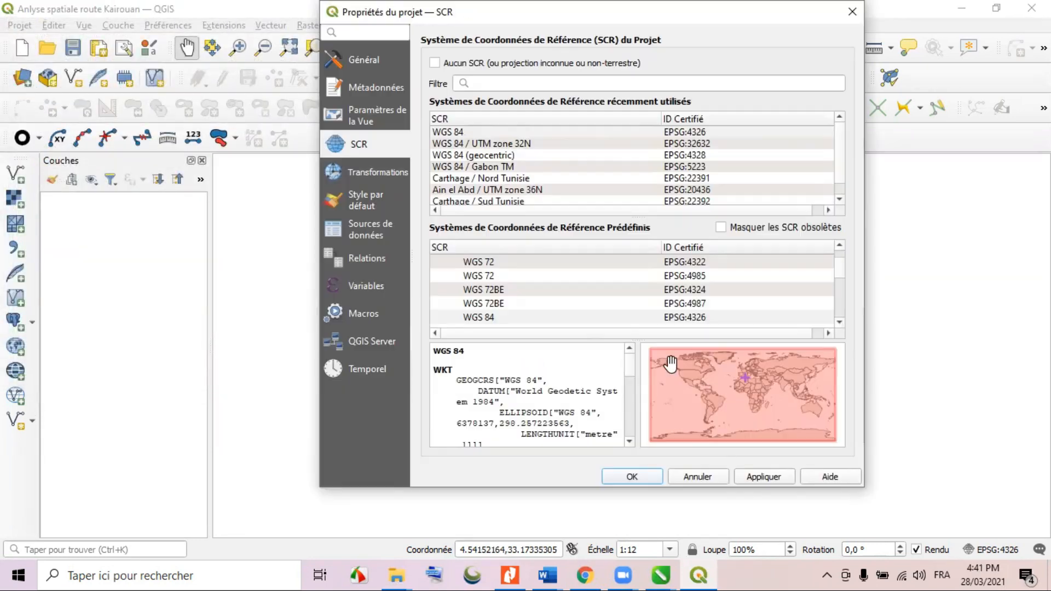
{"action": "left_click", "coordinate": [632, 477]}
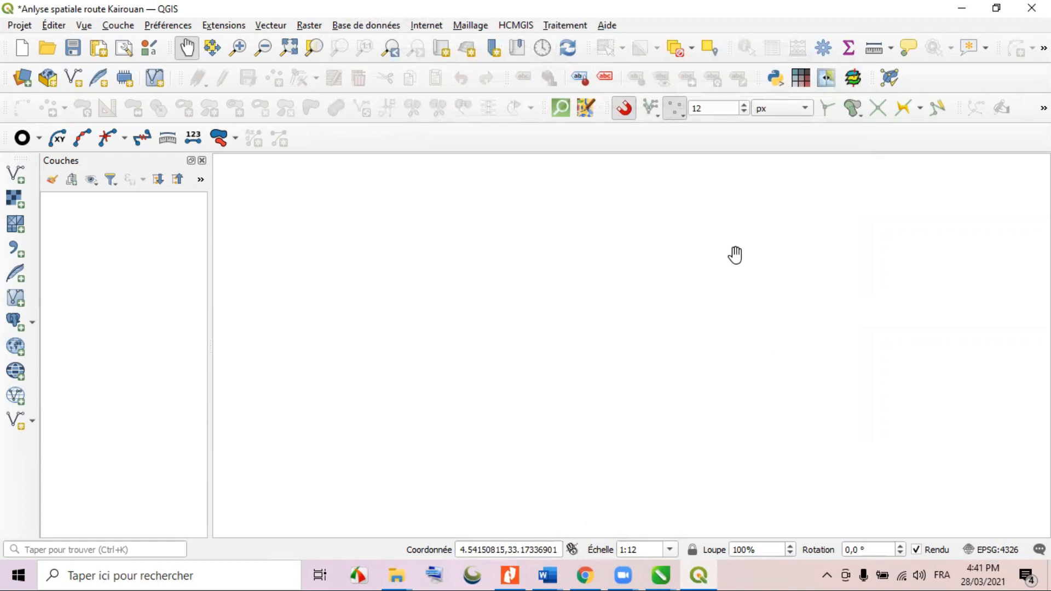
Load the built-in world map layer by entering the keyword world as the map coordinate.
{"action": "left_click", "coordinate": [459, 551]}
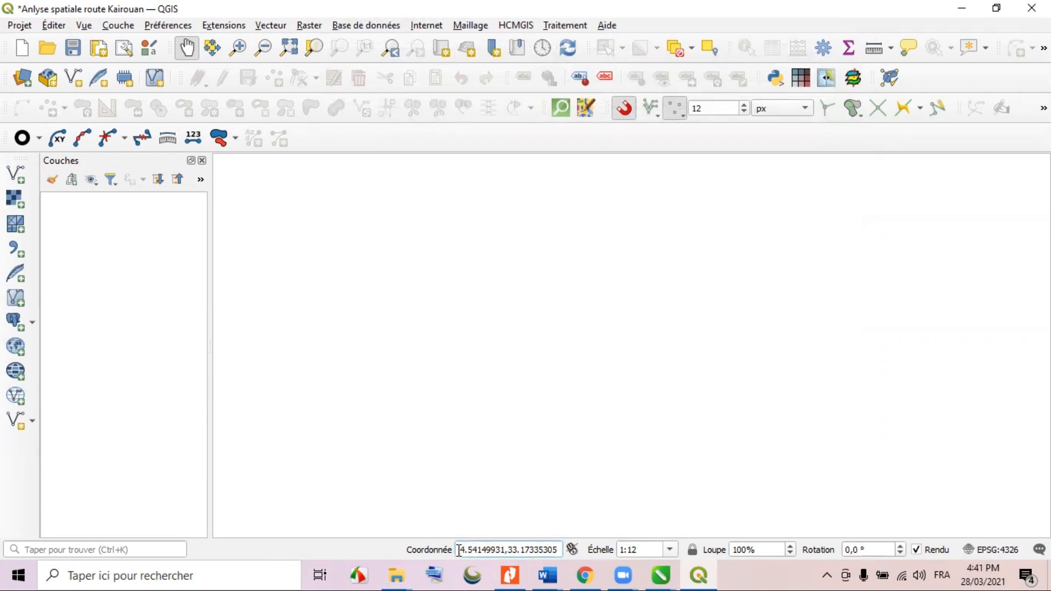
{"action": "triple_click", "coordinate": [458, 551]}
{"action": "type", "text": "world"}
{"action": "key", "text": "Return"}
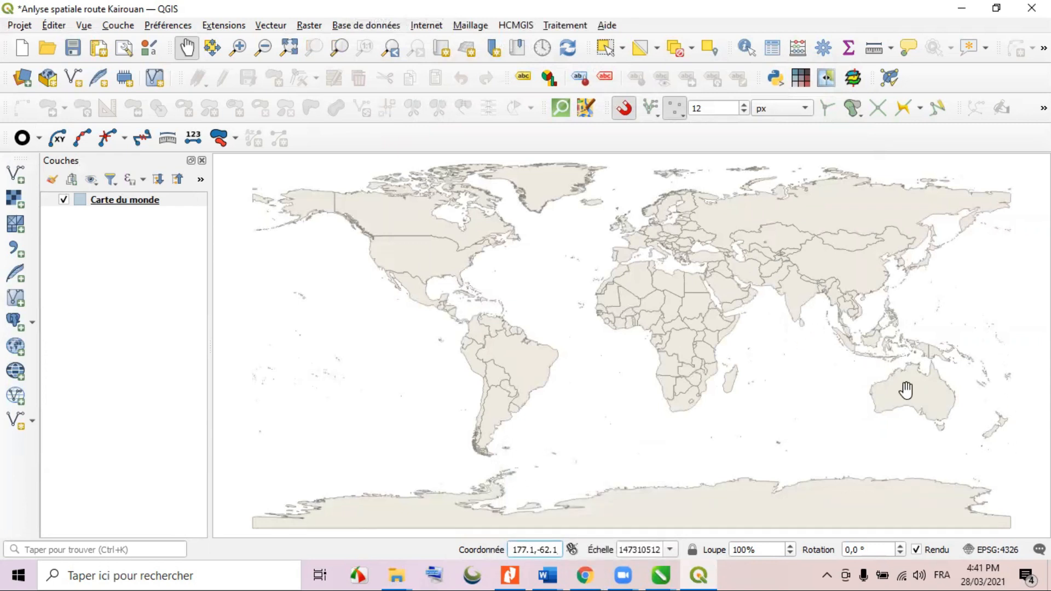
Set the project coordinate reference system to WGS 84 / UTM zone 32N (EPSG:32632).
{"action": "left_click", "coordinate": [1009, 548]}
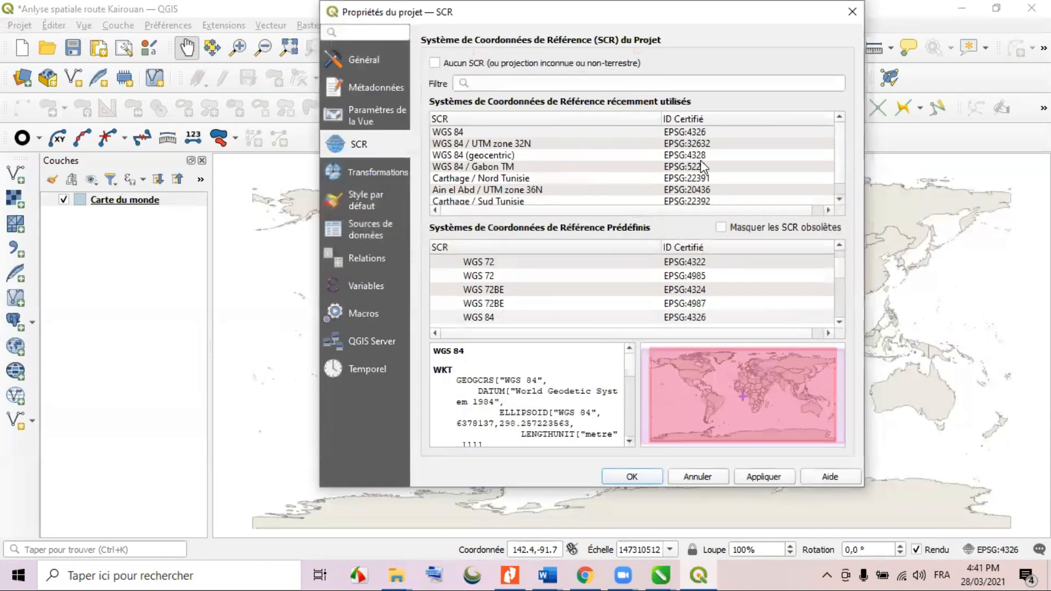
{"action": "left_click", "coordinate": [485, 145]}
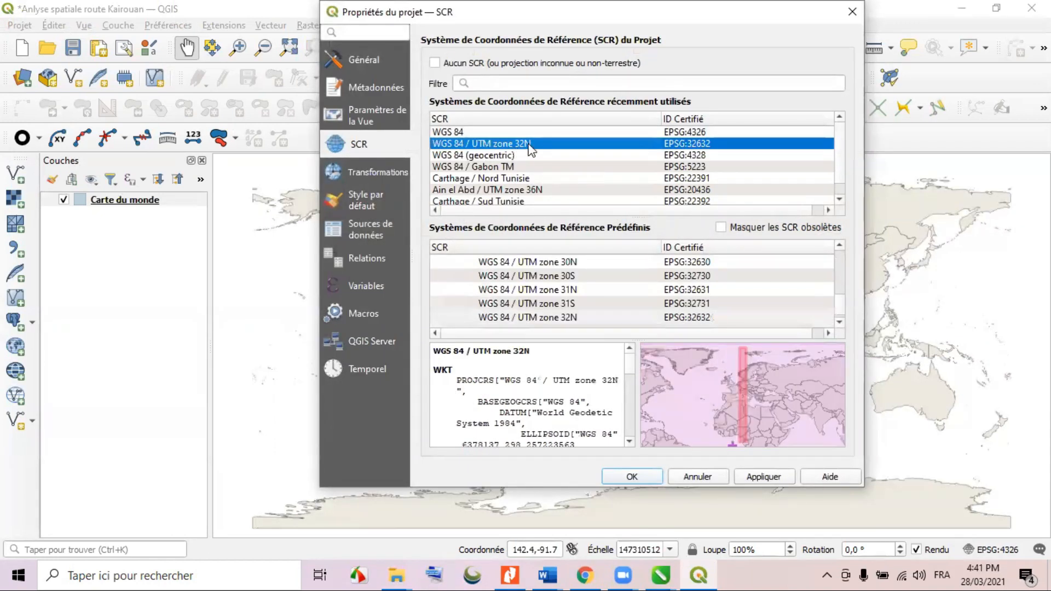
{"action": "left_click", "coordinate": [764, 477]}
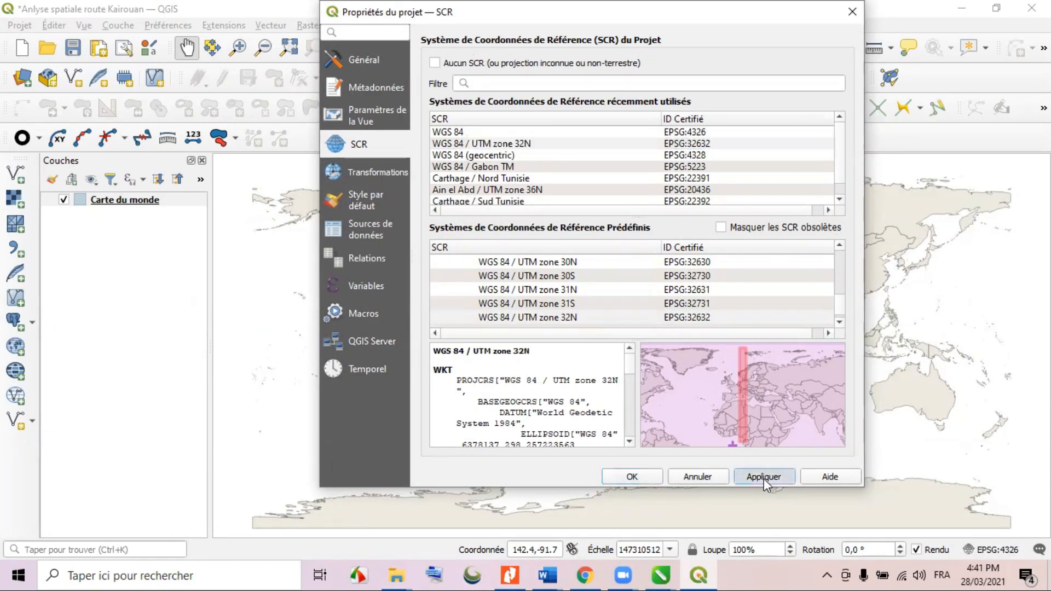
{"action": "left_click", "coordinate": [632, 476]}
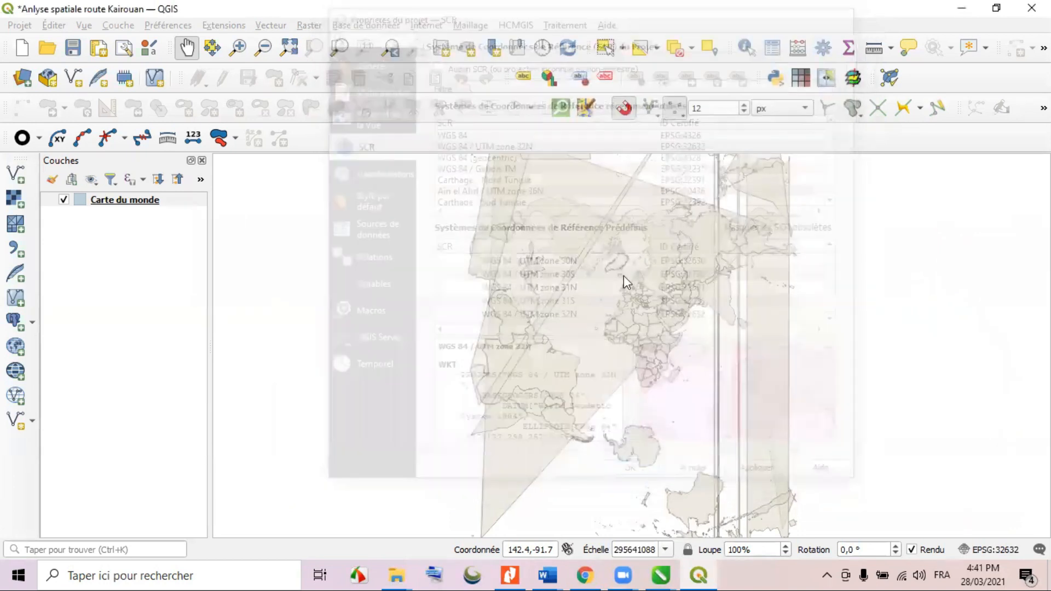
Examine Tunisia on the world map and review the basemap sources offered by the OpenLayers plugin and QuickMapServices.
{"action": "scroll", "coordinate": [628, 318], "scroll_direction": "up", "scroll_amount": 5}
{"action": "left_click_drag", "start_coordinate": [699, 248], "coordinate": [573, 369]}
{"action": "scroll", "coordinate": [666, 333], "scroll_direction": "up", "scroll_amount": 2}
{"action": "scroll", "coordinate": [648, 329], "scroll_direction": "down", "scroll_amount": 1}
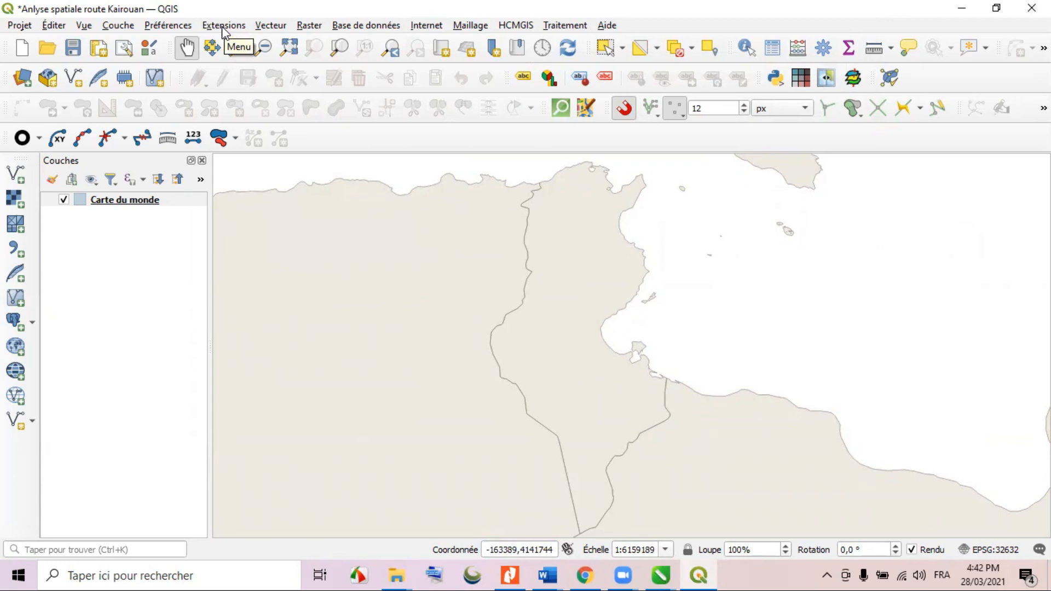
{"action": "left_click", "coordinate": [426, 26]}
{"action": "mouse_move", "coordinate": [432, 60]}
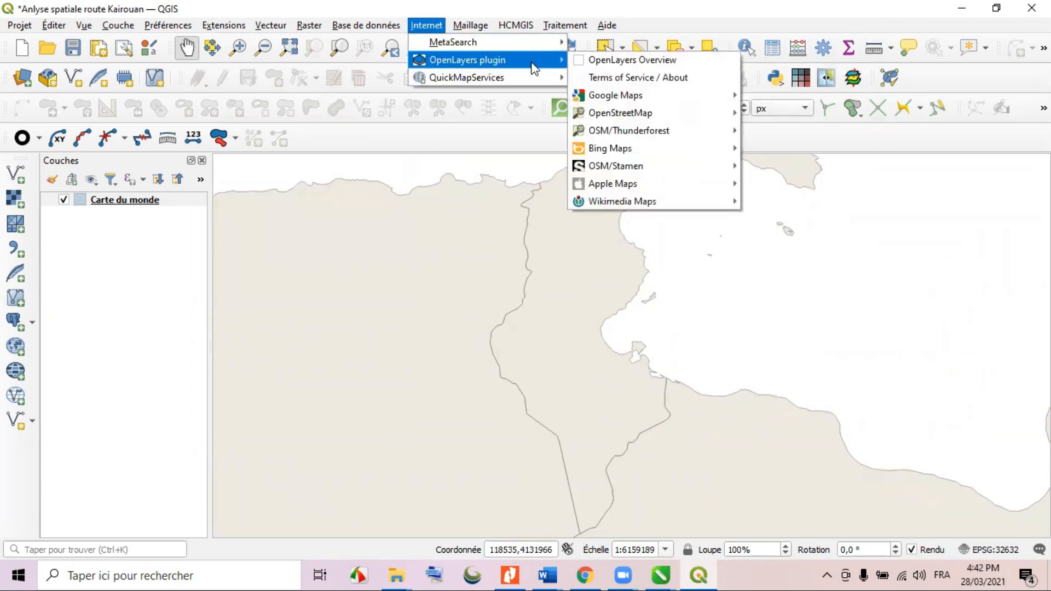
{"action": "mouse_move", "coordinate": [476, 78]}
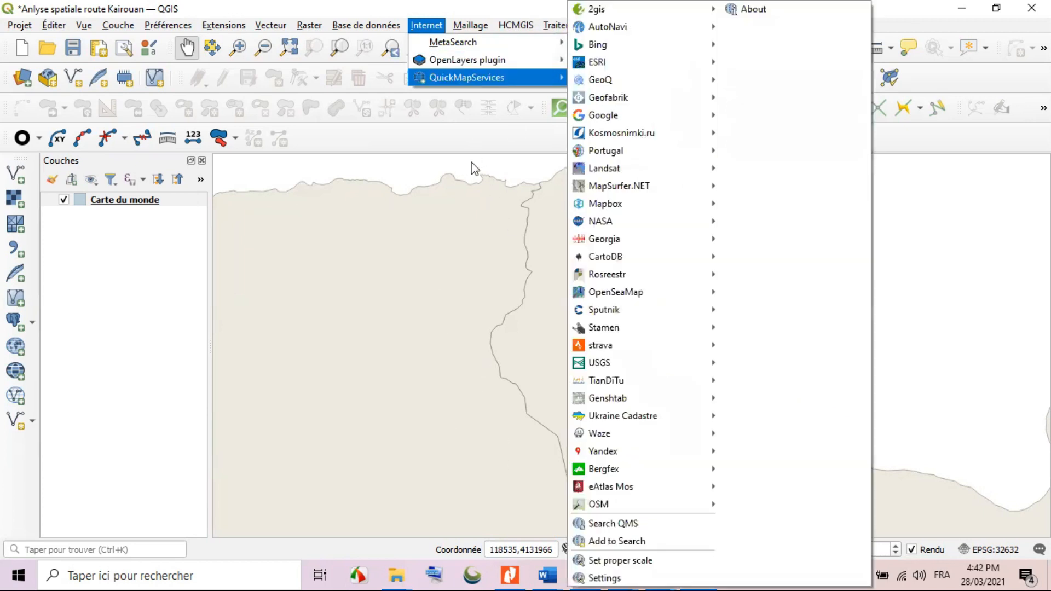
{"action": "left_click_drag", "start_coordinate": [472, 159], "coordinate": [620, 328]}
{"action": "left_click_drag", "start_coordinate": [582, 390], "coordinate": [419, 230]}
{"action": "left_click_drag", "start_coordinate": [535, 355], "coordinate": [528, 349]}
{"action": "scroll", "coordinate": [568, 270], "scroll_direction": "up", "scroll_amount": 1}
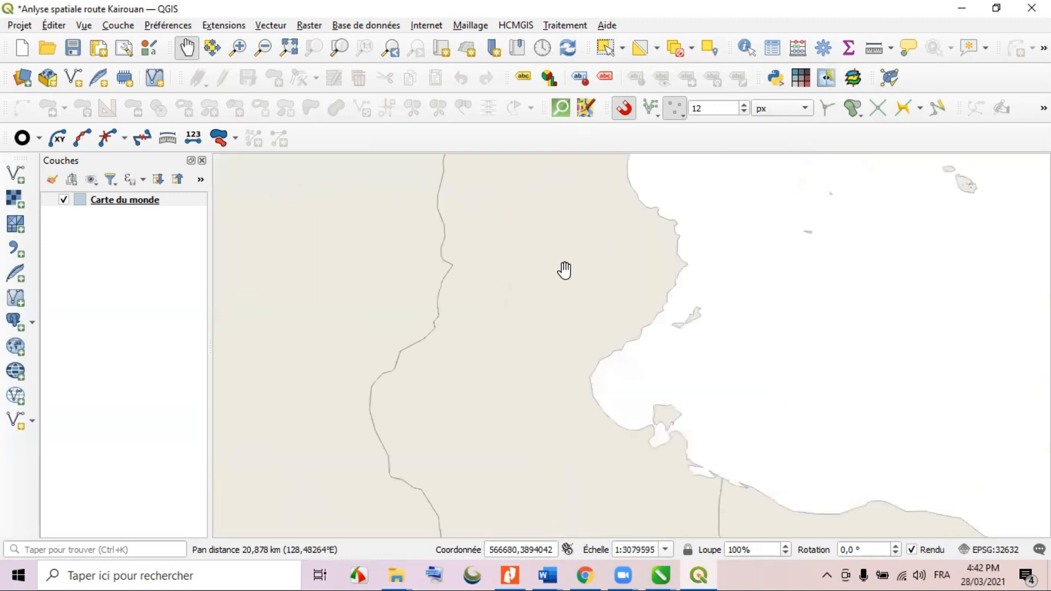
{"action": "scroll", "coordinate": [564, 270], "scroll_direction": "up", "scroll_amount": 1}
{"action": "scroll", "coordinate": [534, 293], "scroll_direction": "down", "scroll_amount": 1}
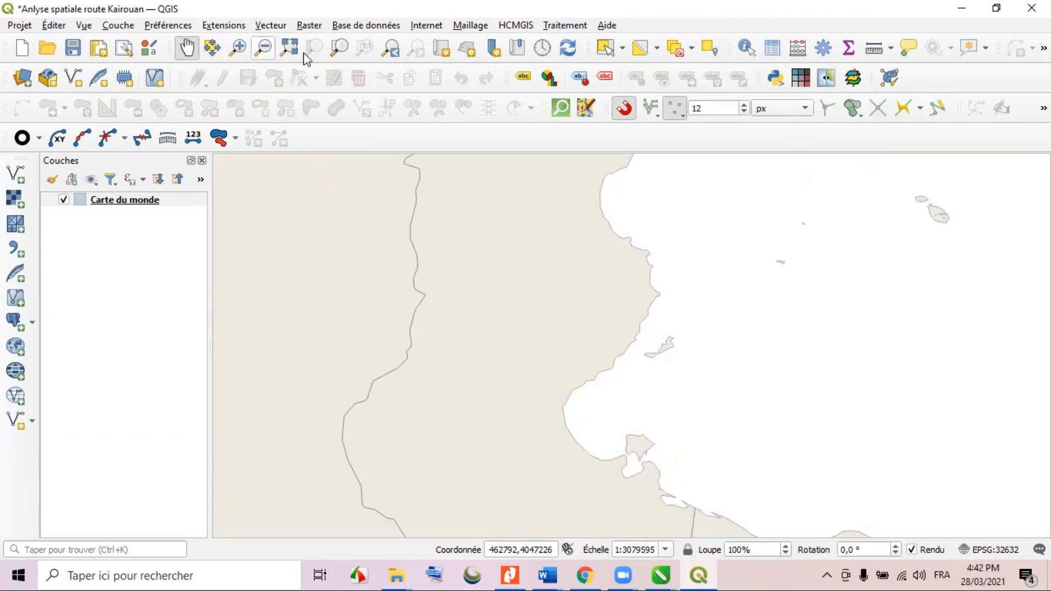
Add the standard OpenStreetMap basemap to the project through the OpenLayers plugin.
{"action": "left_click", "coordinate": [426, 26]}
{"action": "mouse_move", "coordinate": [444, 60]}
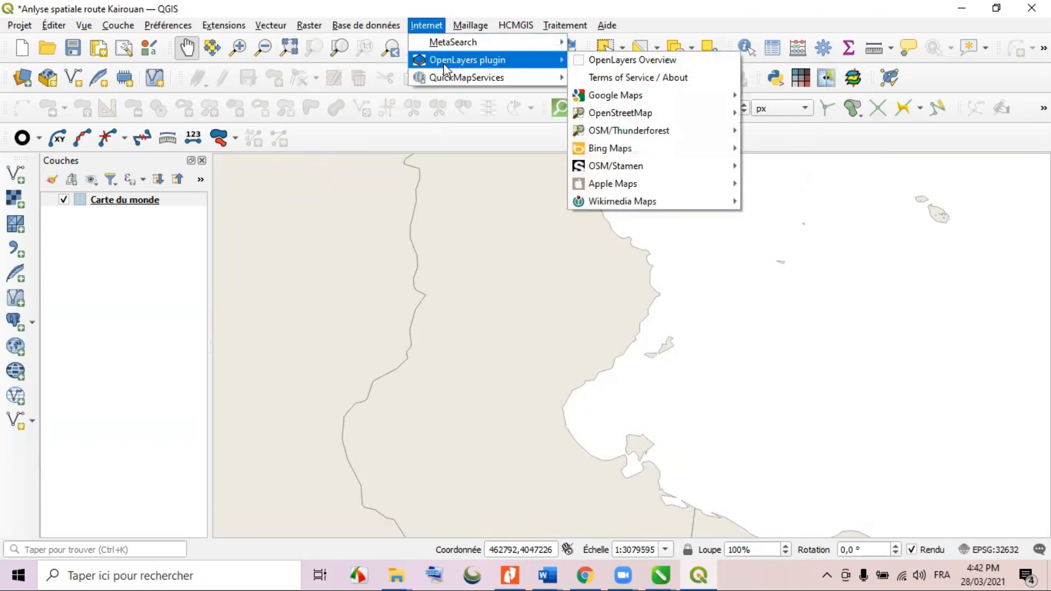
{"action": "mouse_move", "coordinate": [626, 112]}
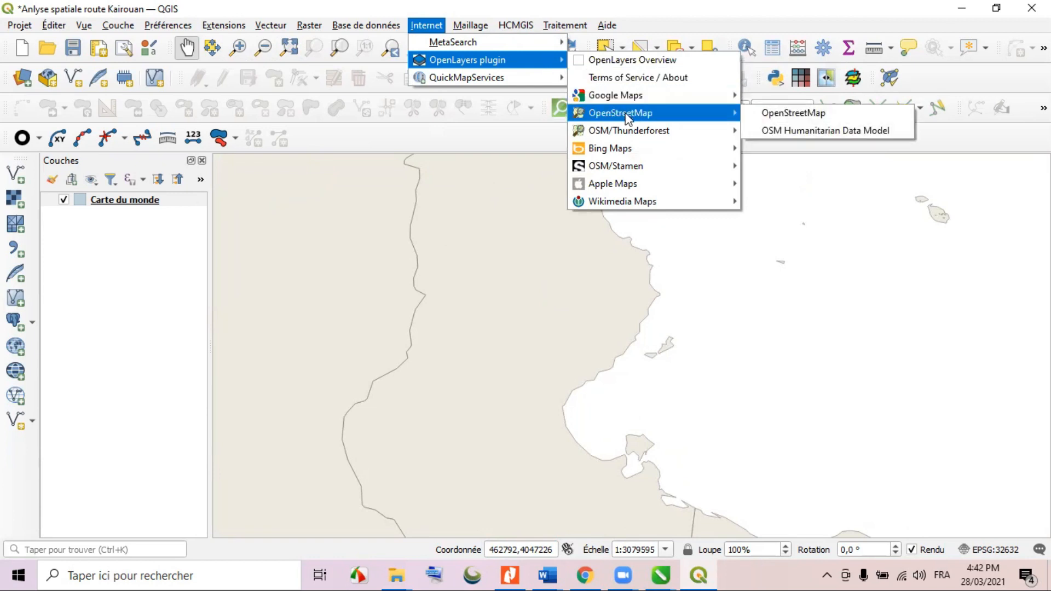
{"action": "left_click", "coordinate": [777, 113]}
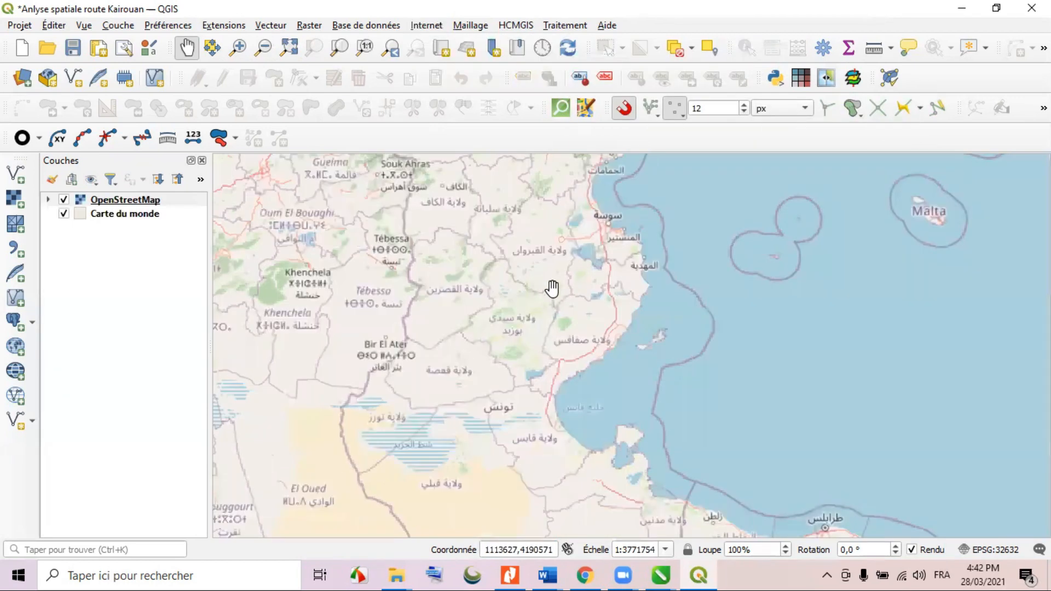
Start a QuickOSM quick query with the Kairouan region in view, using the key admin_level and the value 4.
{"action": "left_click_drag", "start_coordinate": [538, 260], "coordinate": [528, 292]}
{"action": "scroll", "coordinate": [519, 234], "scroll_direction": "up", "scroll_amount": 1}
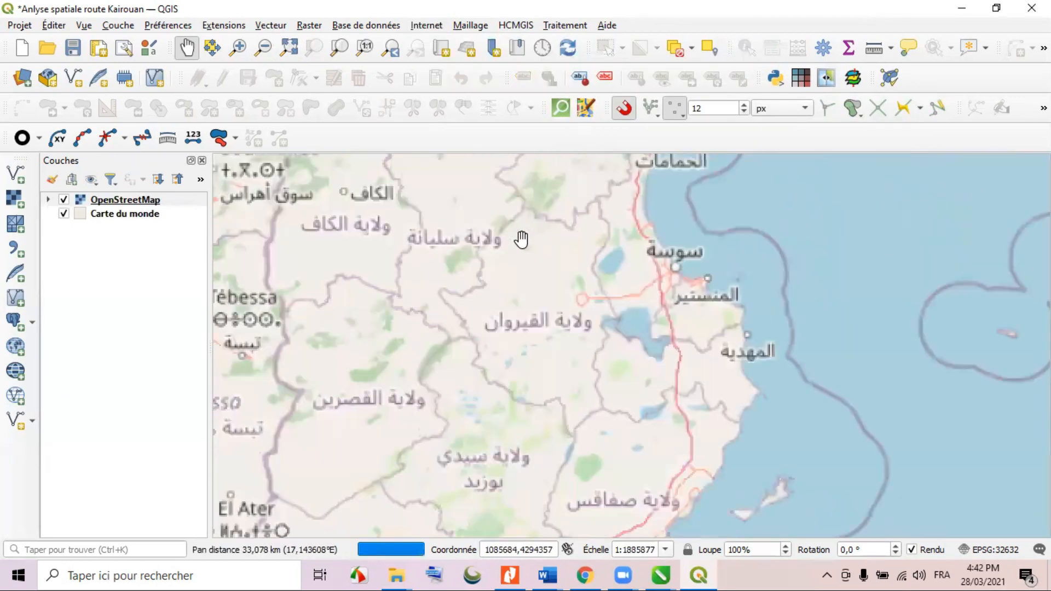
{"action": "scroll", "coordinate": [522, 239], "scroll_direction": "up", "scroll_amount": 1}
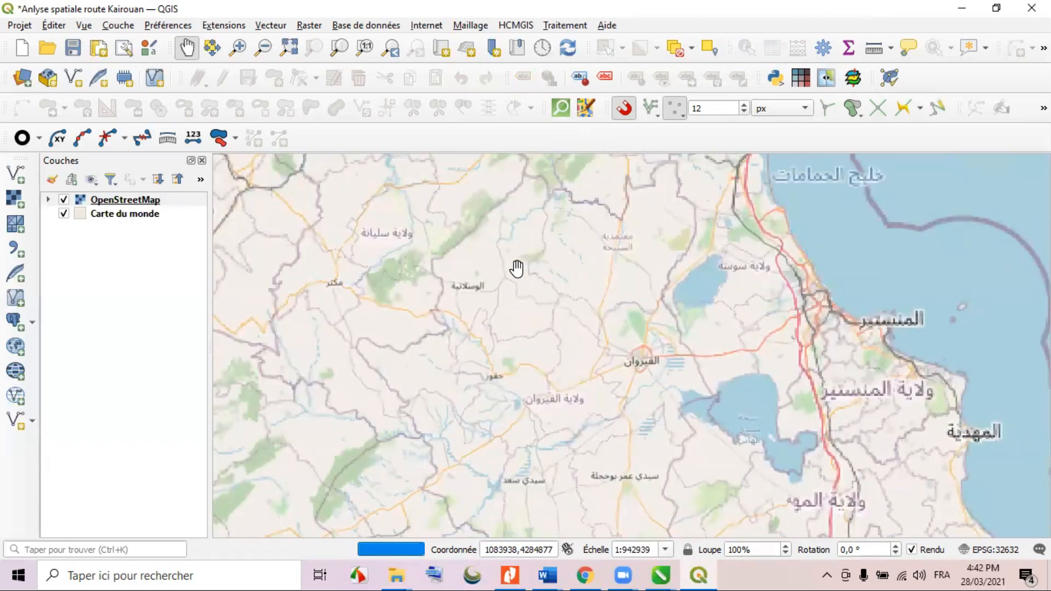
{"action": "scroll", "coordinate": [519, 268], "scroll_direction": "down", "scroll_amount": 1}
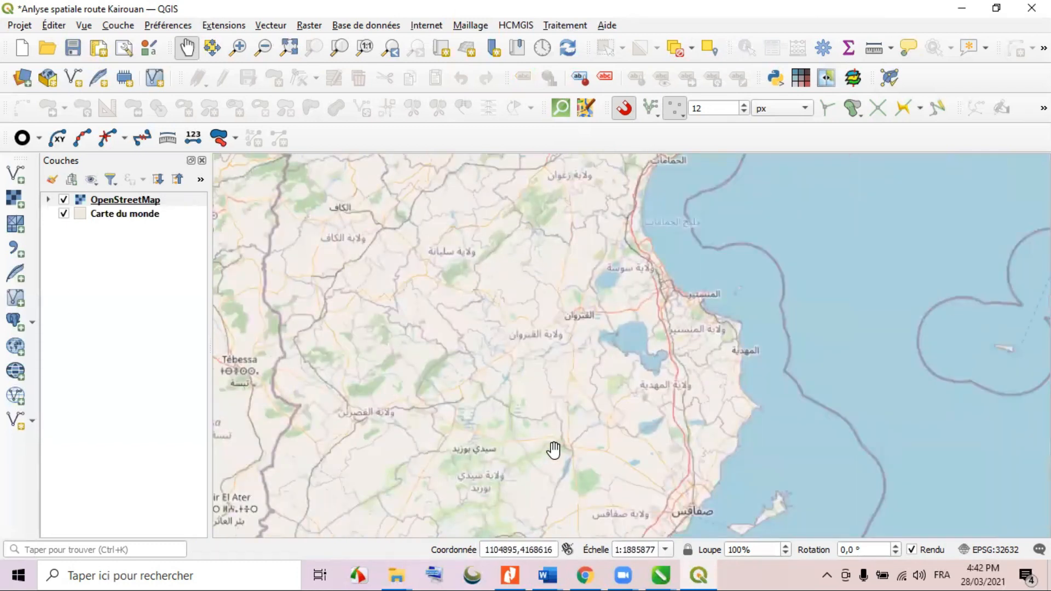
{"action": "left_click_drag", "start_coordinate": [526, 371], "coordinate": [518, 378]}
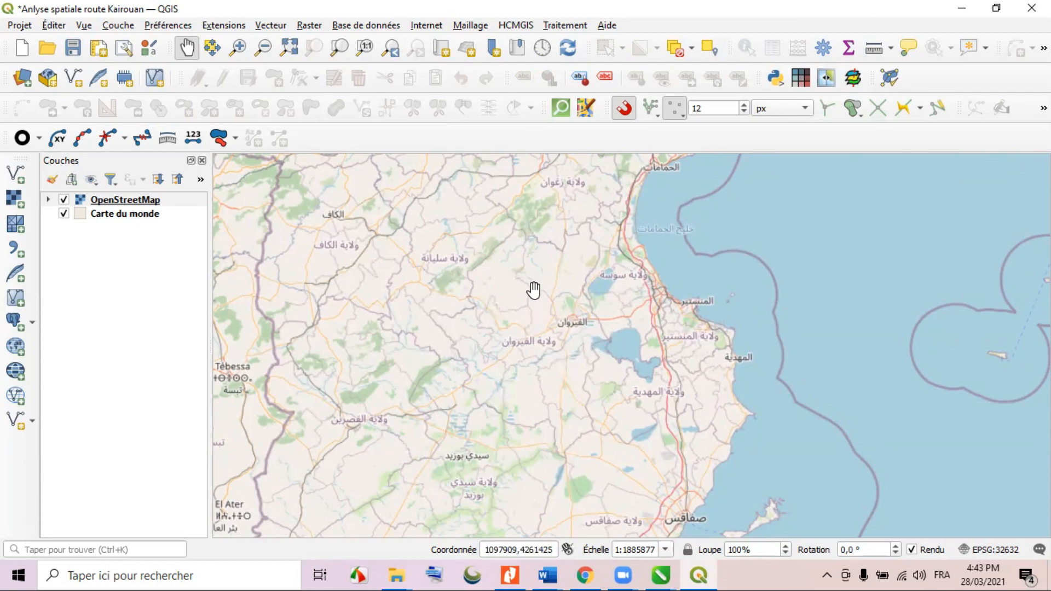
{"action": "left_click", "coordinate": [561, 108]}
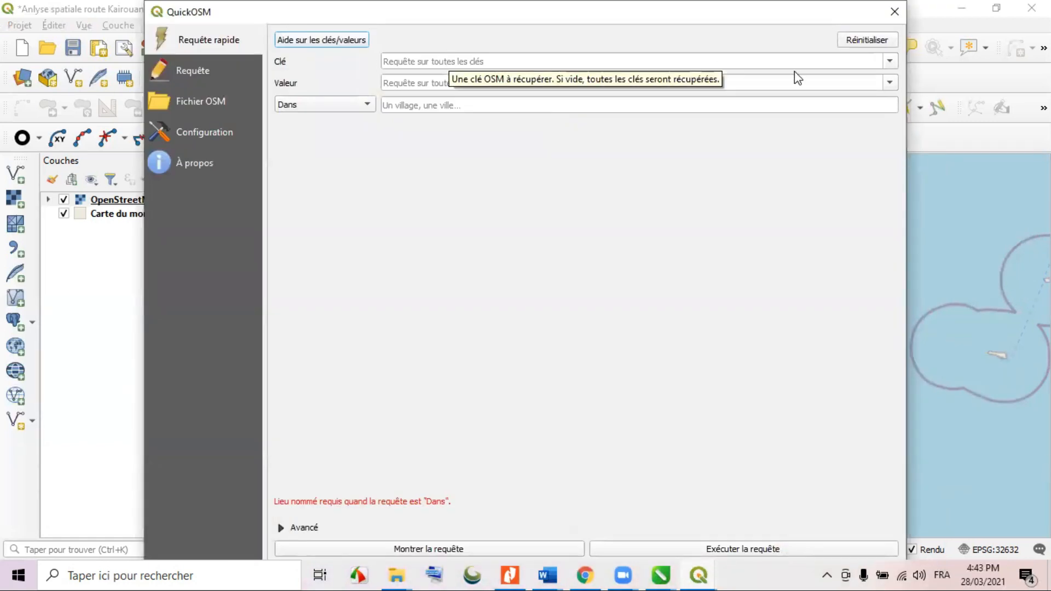
{"action": "left_click", "coordinate": [889, 62]}
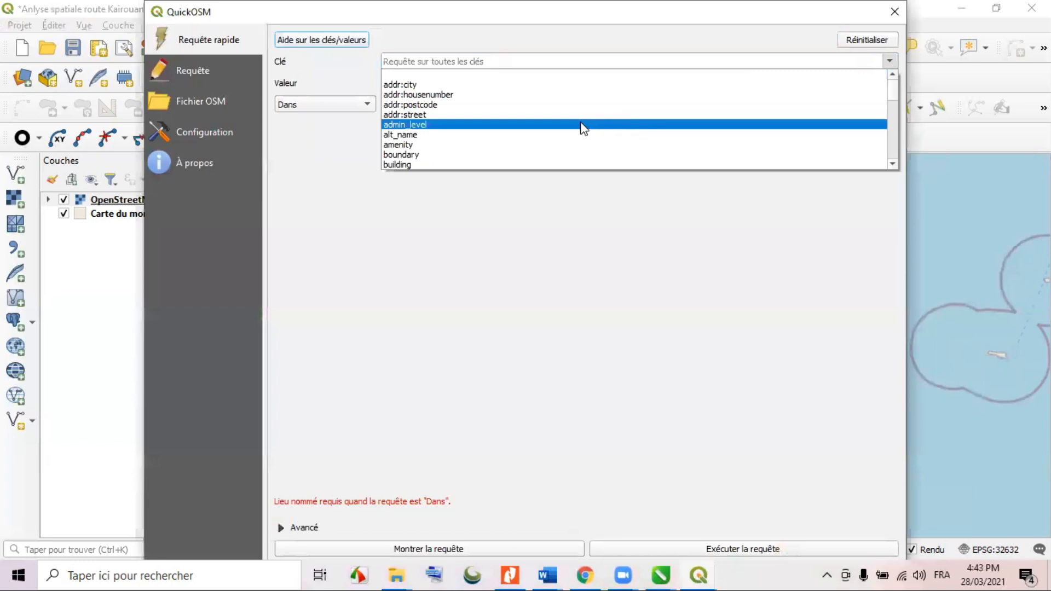
{"action": "left_click", "coordinate": [412, 125]}
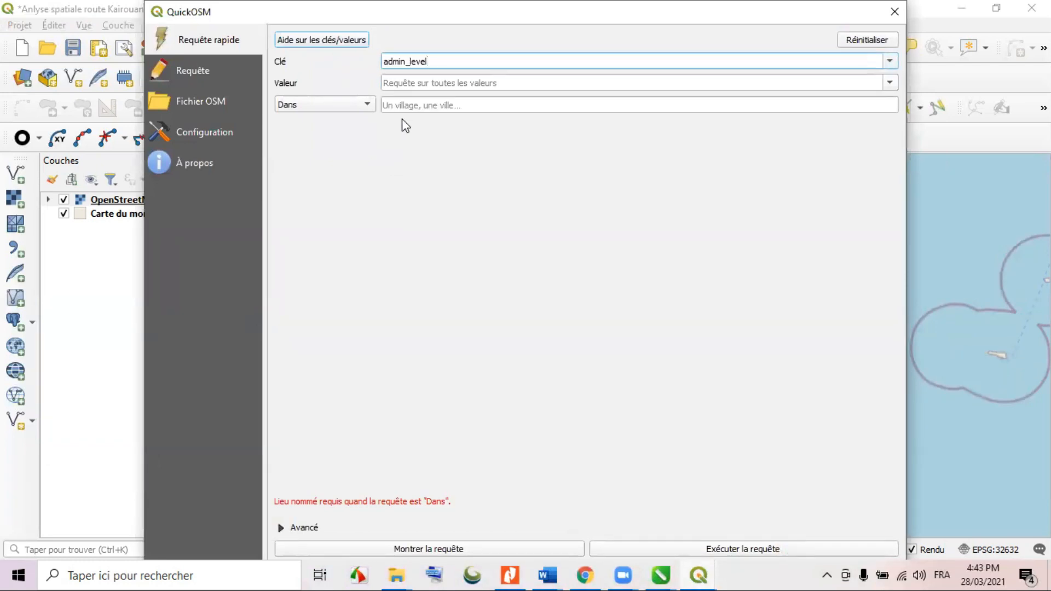
{"action": "left_click", "coordinate": [893, 84]}
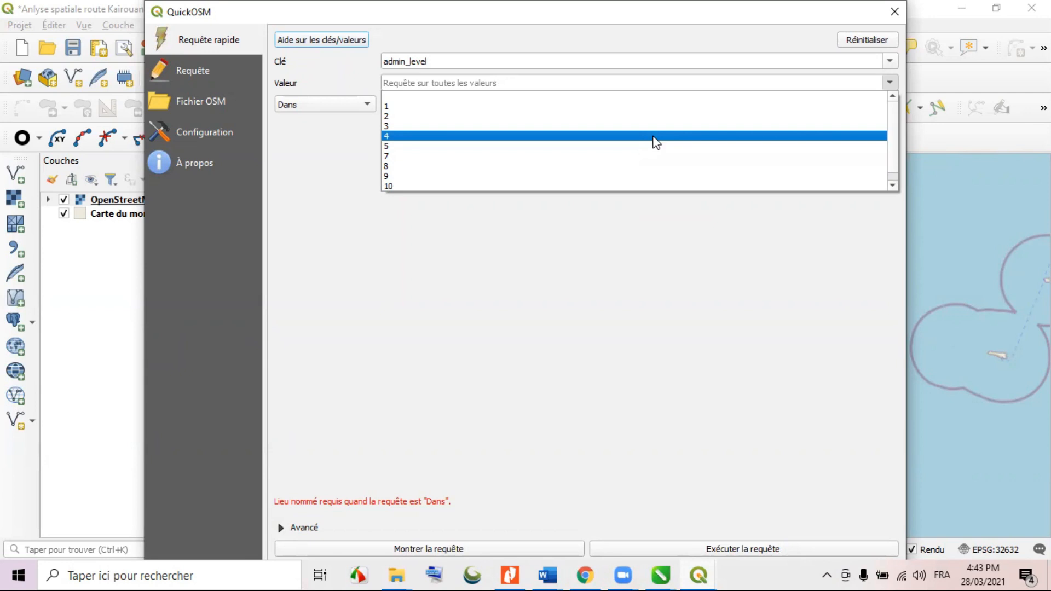
{"action": "left_click", "coordinate": [657, 143]}
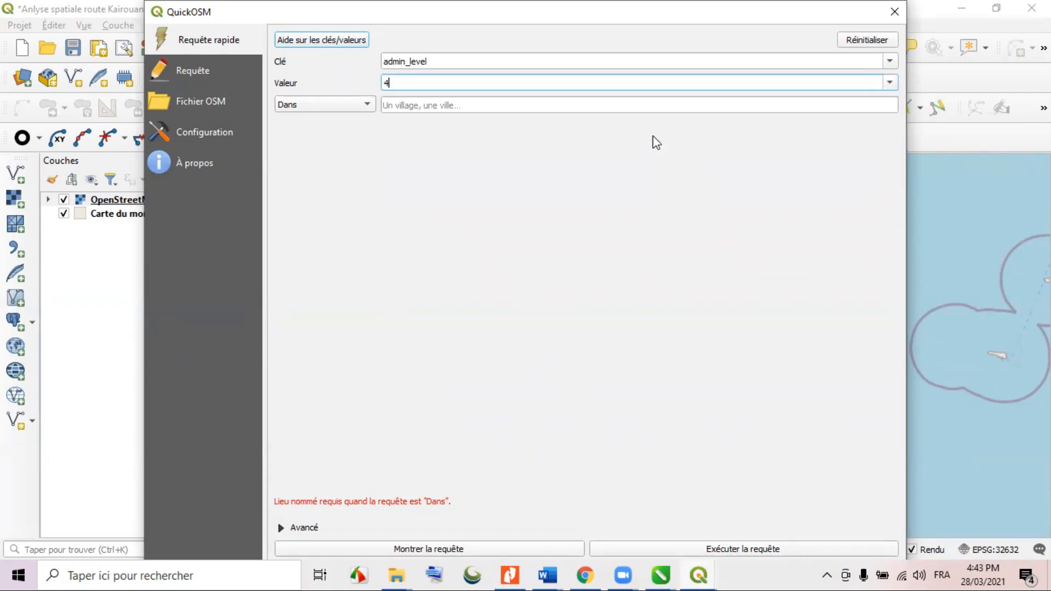
Restrict the admin_level 4 query to the place kairouan and multipolygons only, run it, and close QuickOSM.
{"action": "left_click", "coordinate": [441, 107]}
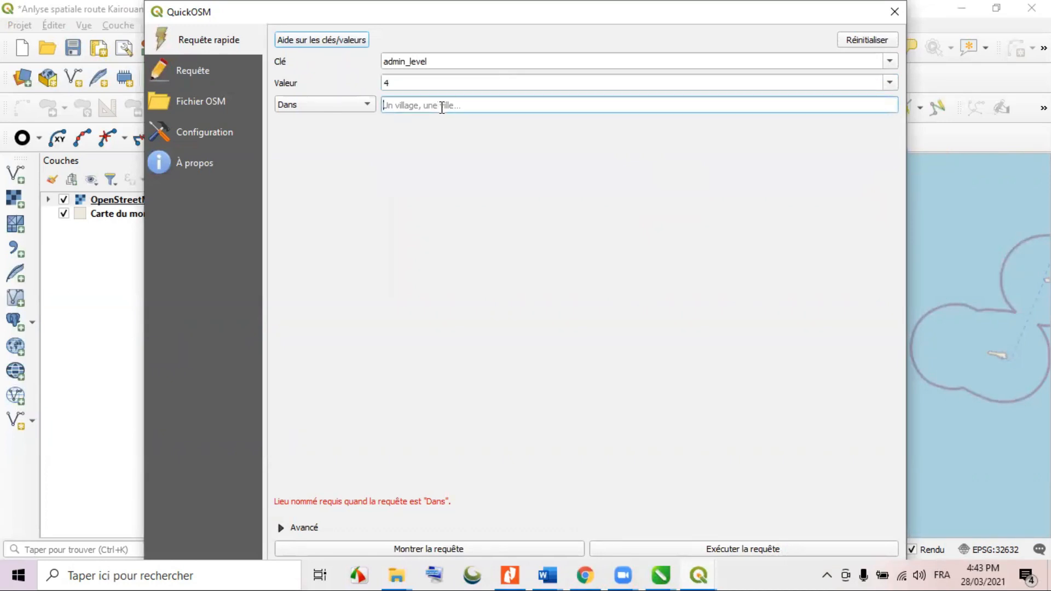
{"action": "type", "text": "kairouan"}
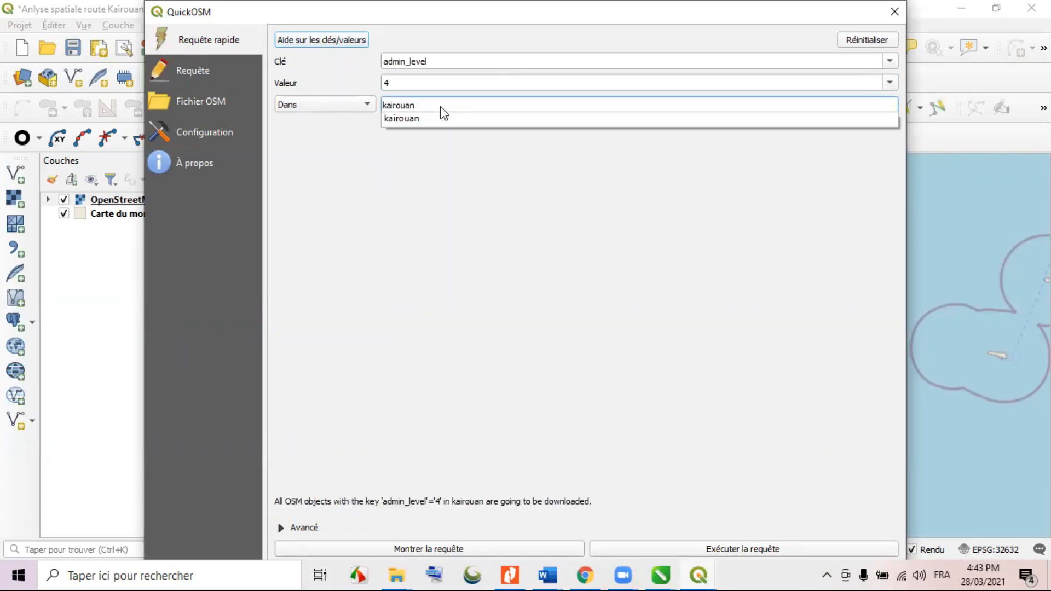
{"action": "left_click", "coordinate": [406, 118]}
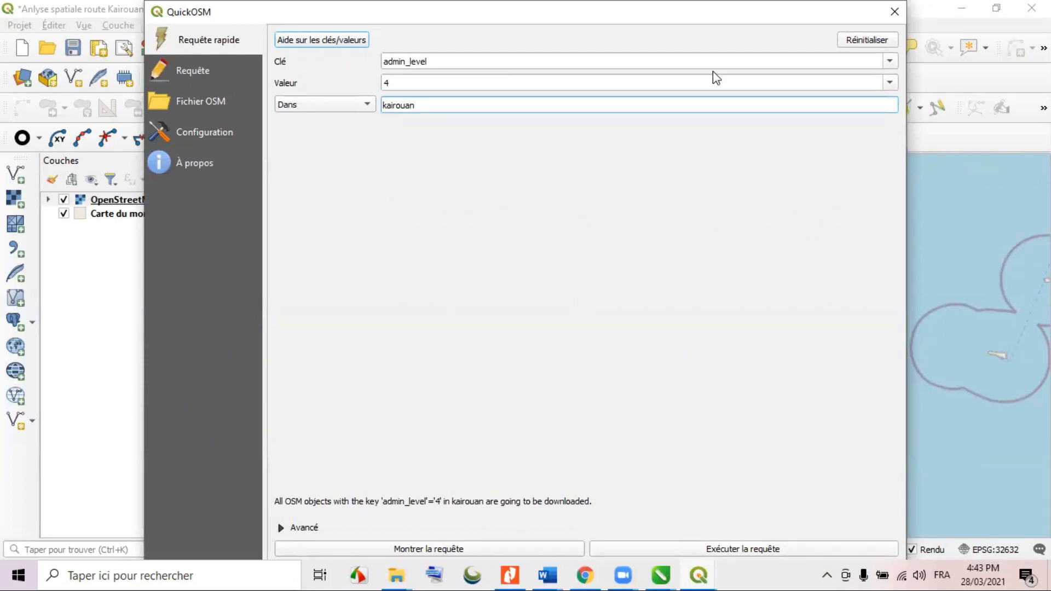
{"action": "left_click", "coordinate": [281, 528]}
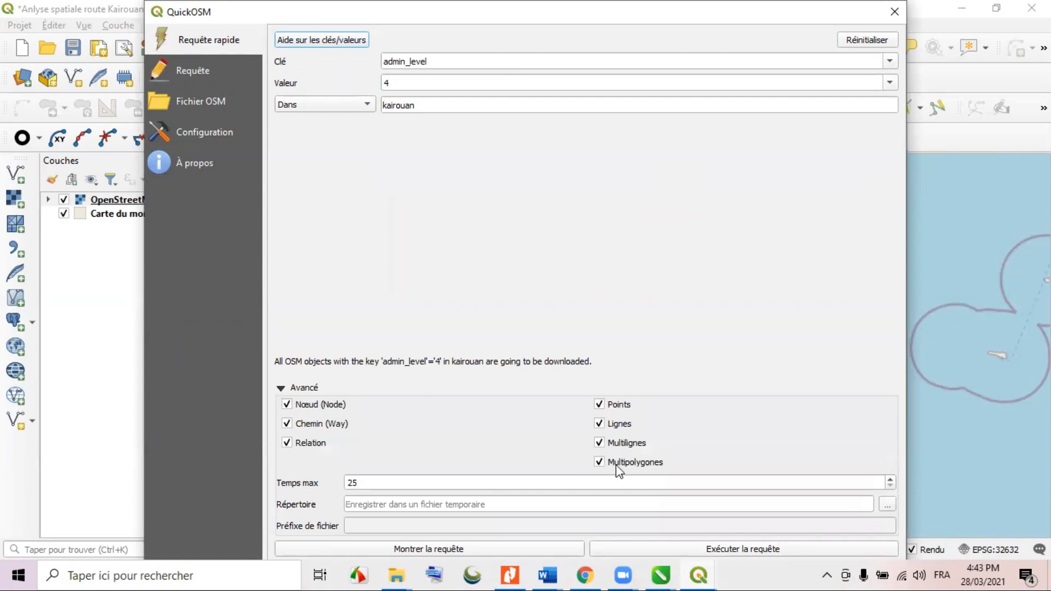
{"action": "left_click", "coordinate": [603, 426]}
{"action": "left_click", "coordinate": [737, 556]}
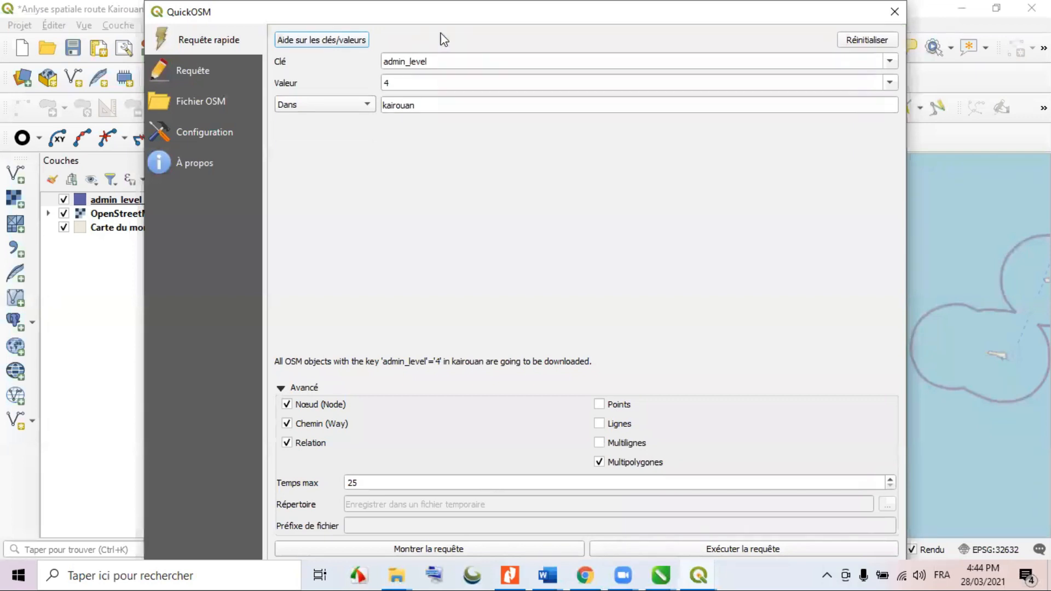
{"action": "left_click", "coordinate": [892, 11]}
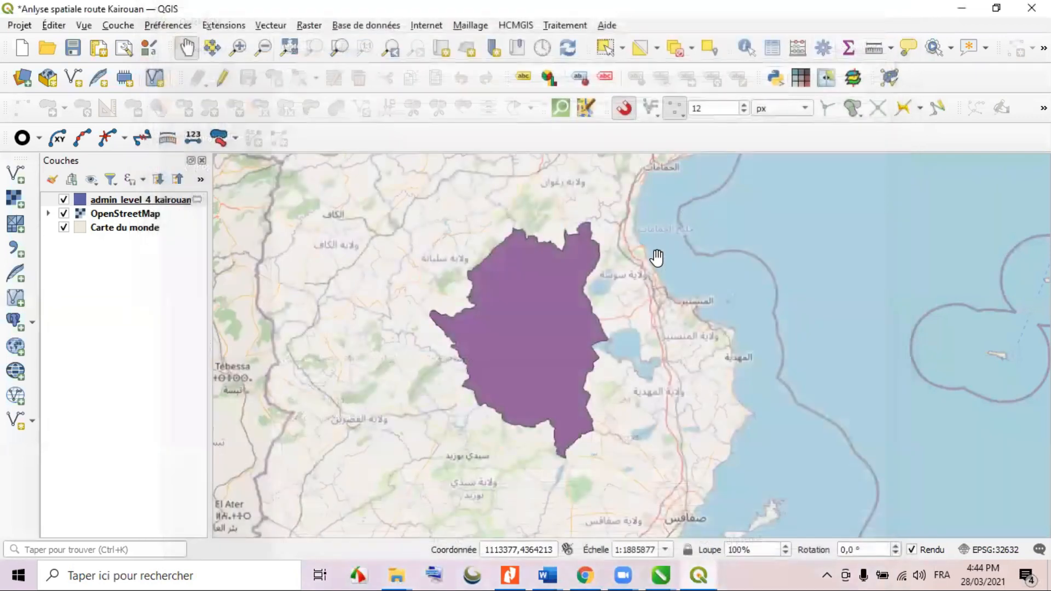
Give the simple fill of the admin_level_4_kairouan layer a transparent fill colour.
{"action": "scroll", "coordinate": [526, 332], "scroll_direction": "up", "scroll_amount": 1}
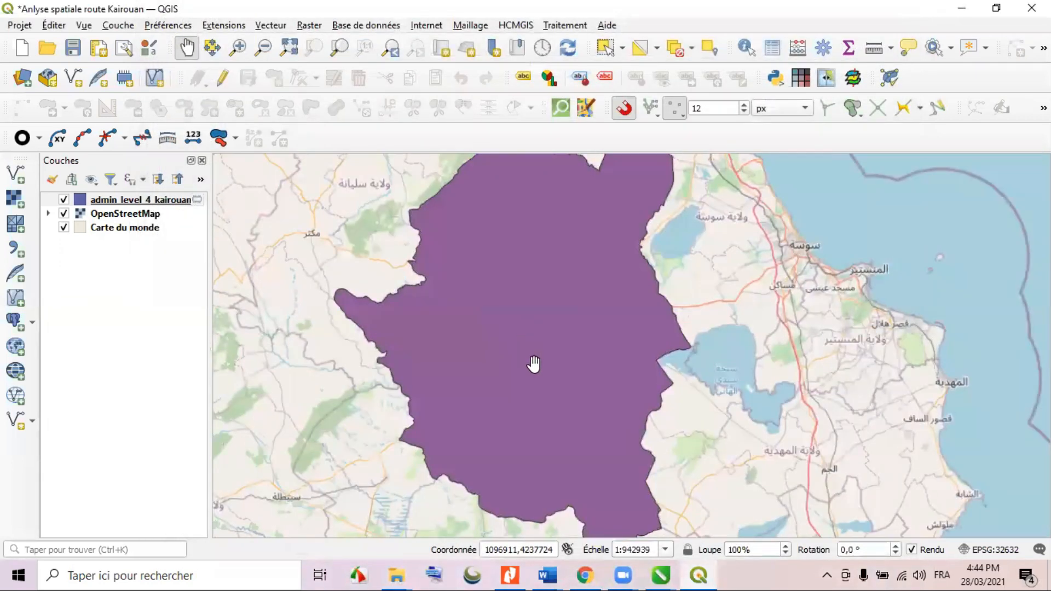
{"action": "scroll", "coordinate": [535, 364], "scroll_direction": "down", "scroll_amount": 1}
{"action": "left_click_drag", "start_coordinate": [540, 362], "coordinate": [525, 356]}
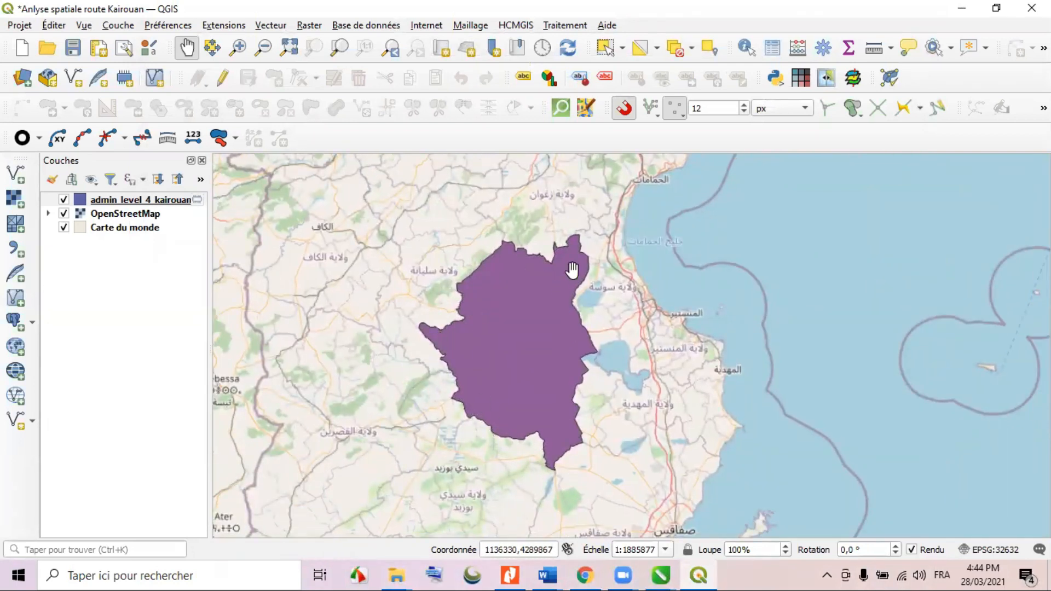
{"action": "left_click", "coordinate": [80, 205]}
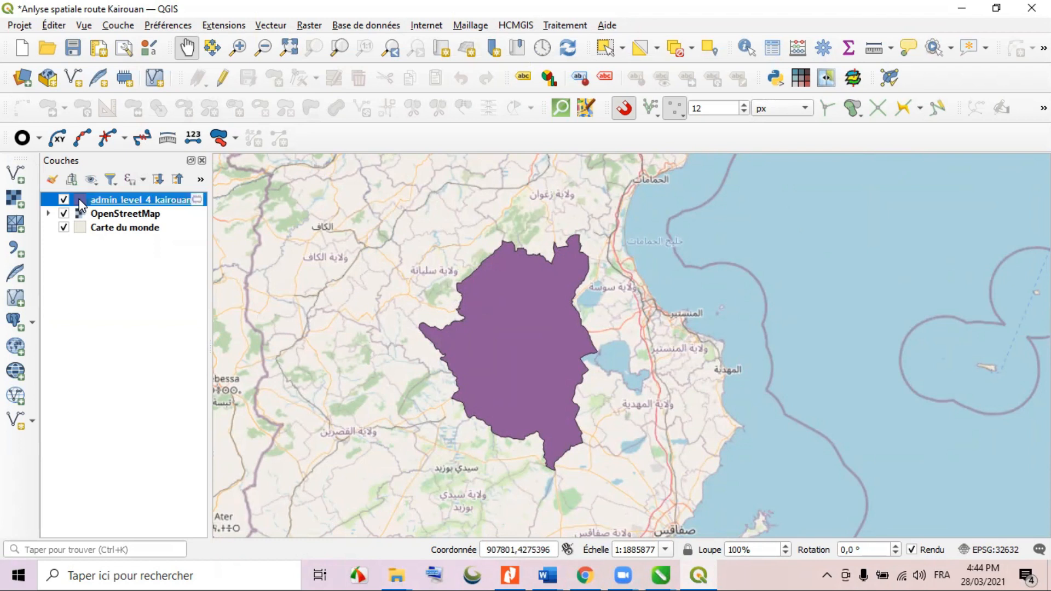
{"action": "double_click", "coordinate": [81, 206]}
{"action": "left_click", "coordinate": [416, 106]}
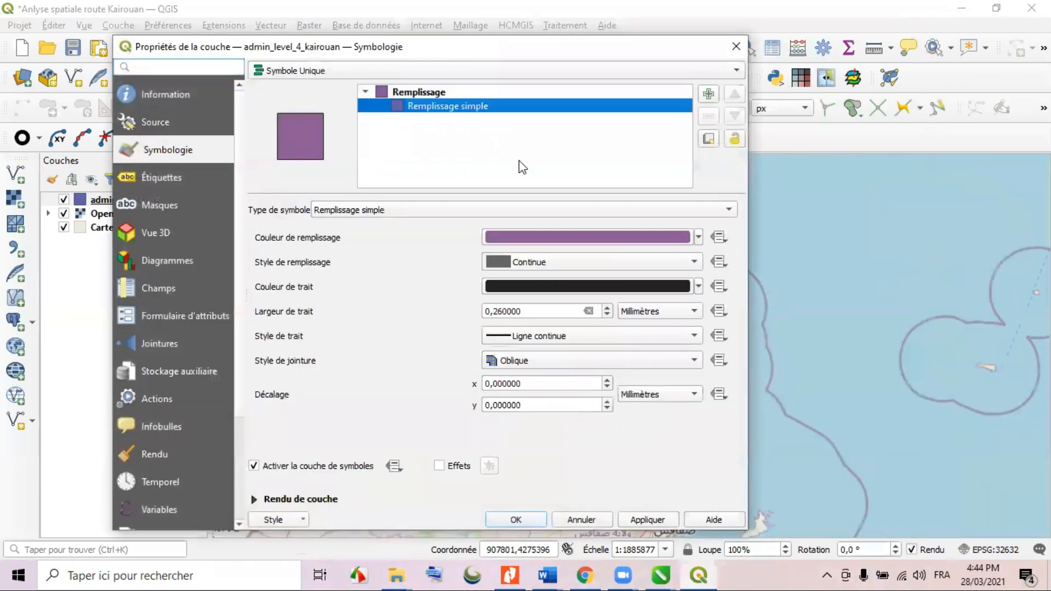
{"action": "left_click", "coordinate": [697, 236]}
{"action": "left_click", "coordinate": [553, 246]}
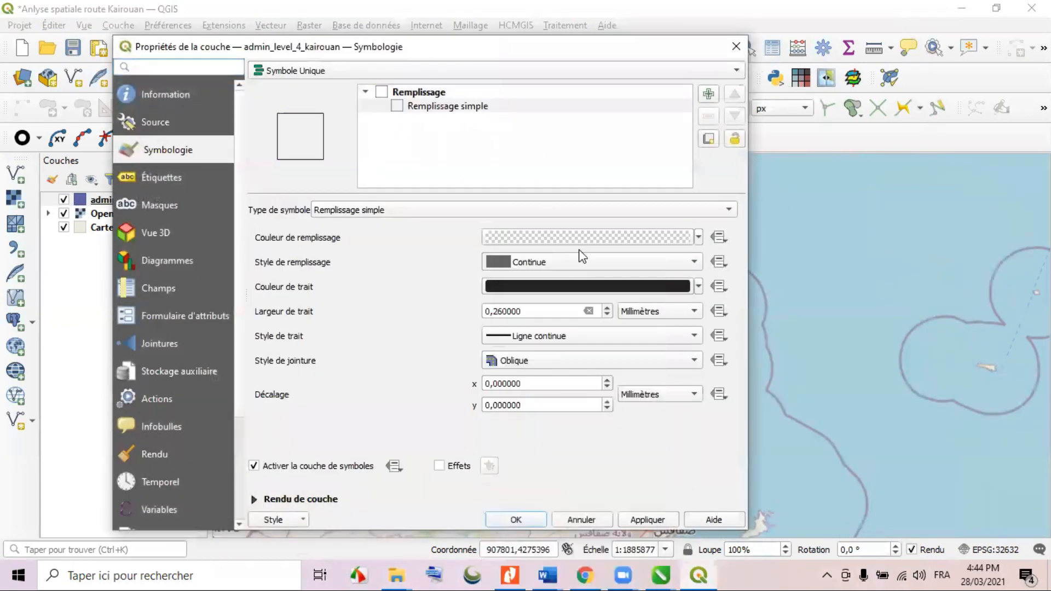
Colour the Kairouan level 4 boundary outline red, increase its stroke width, and apply the symbology.
{"action": "left_click", "coordinate": [699, 286]}
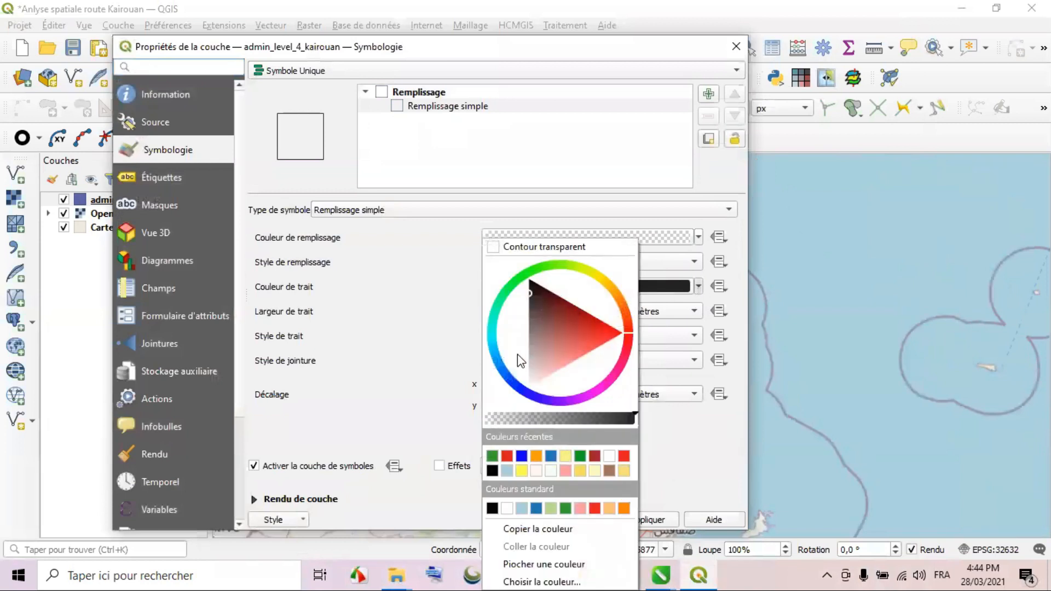
{"action": "left_click", "coordinate": [507, 456]}
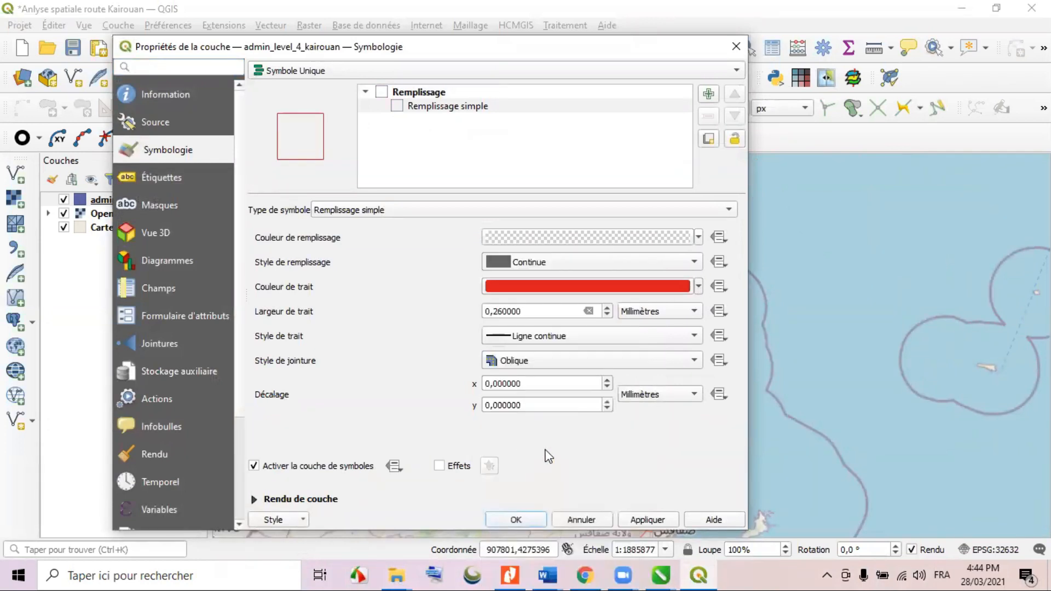
{"action": "left_click", "coordinate": [607, 308]}
{"action": "left_click", "coordinate": [658, 517]}
{"action": "left_click", "coordinate": [539, 520]}
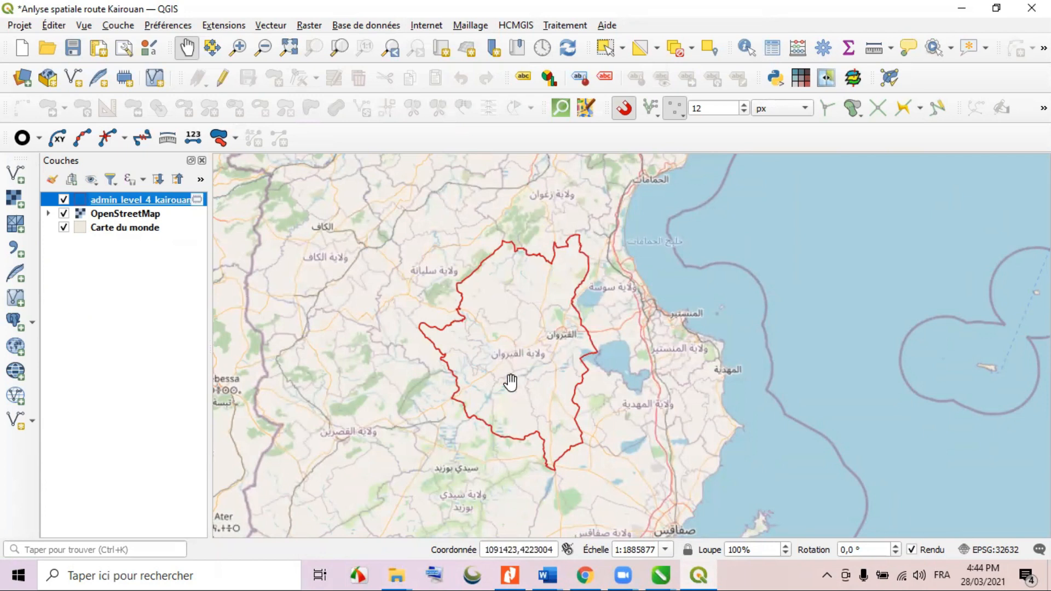
Set up a new QuickOSM quick query with key admin_level, value 5, in the place kairouan.
{"action": "scroll", "coordinate": [511, 359], "scroll_direction": "up", "scroll_amount": 1}
{"action": "left_click_drag", "start_coordinate": [471, 334], "coordinate": [459, 347]}
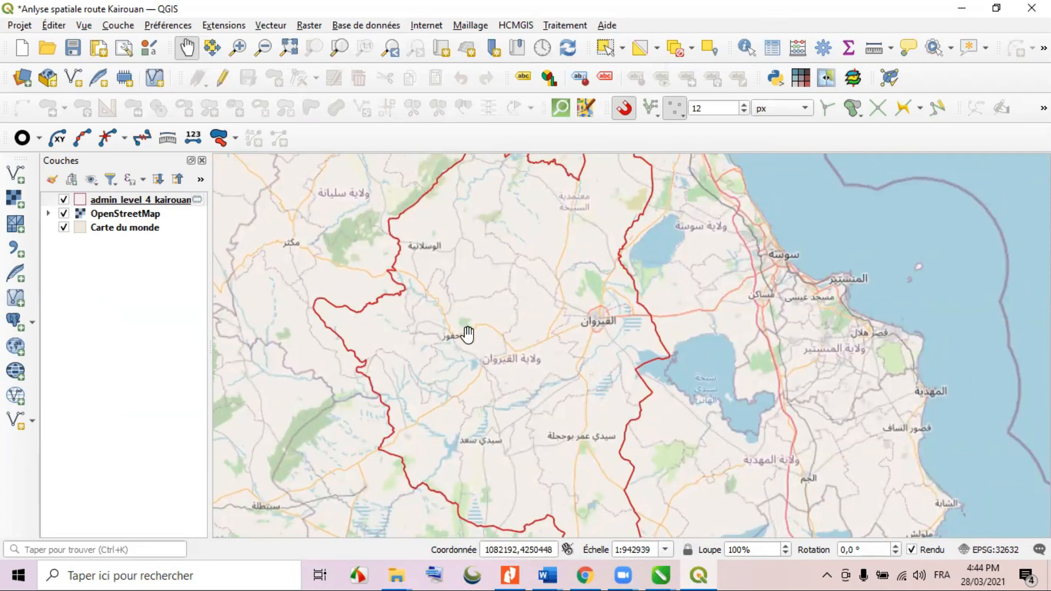
{"action": "scroll", "coordinate": [467, 334], "scroll_direction": "down", "scroll_amount": 1}
{"action": "left_click_drag", "start_coordinate": [476, 314], "coordinate": [465, 314]}
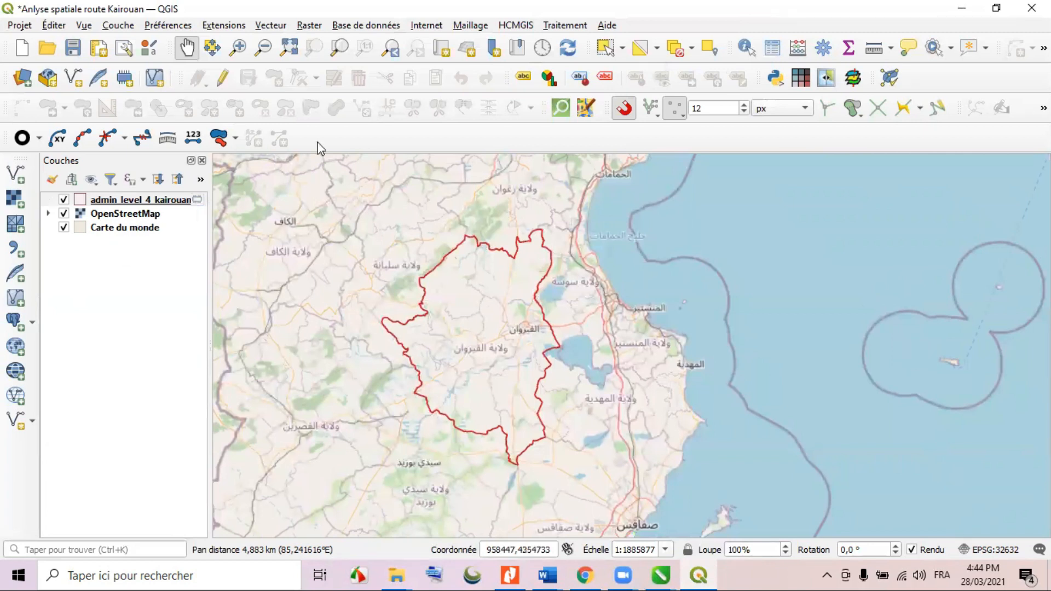
{"action": "left_click", "coordinate": [565, 114]}
{"action": "left_click", "coordinate": [890, 61]}
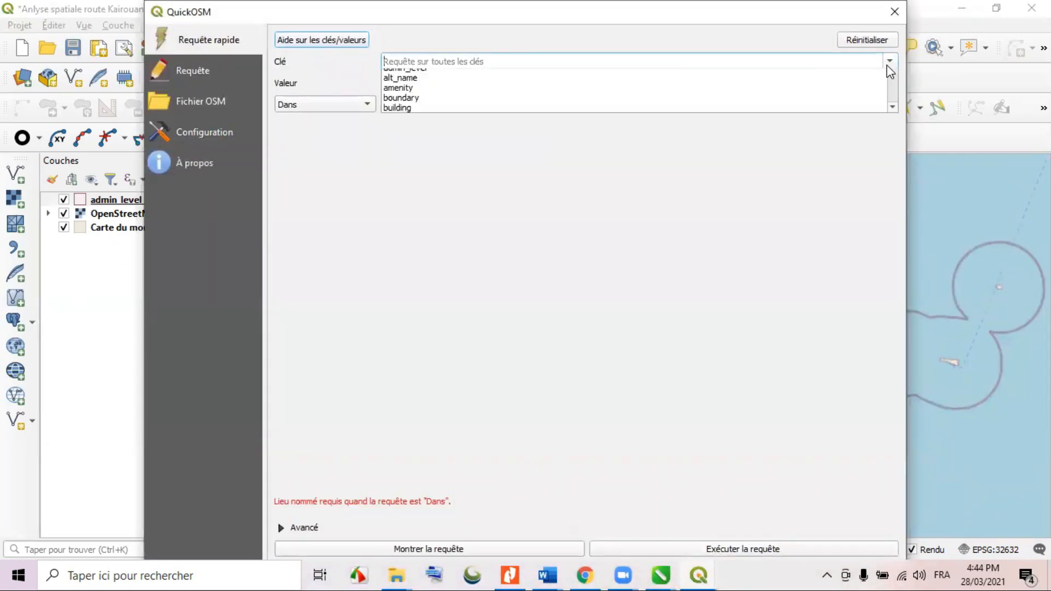
{"action": "left_click", "coordinate": [416, 133]}
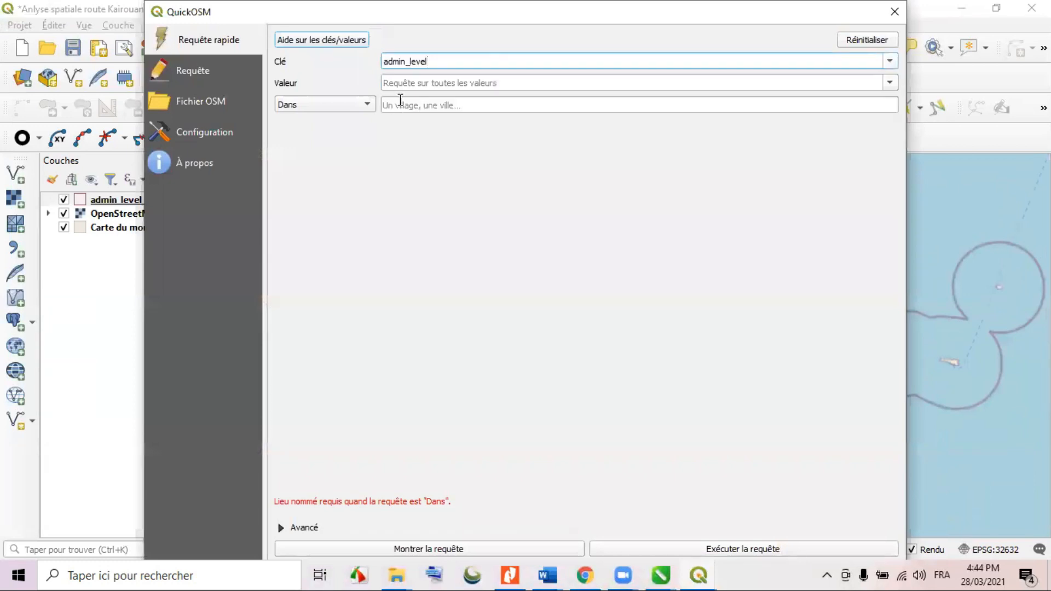
{"action": "left_click", "coordinate": [888, 83]}
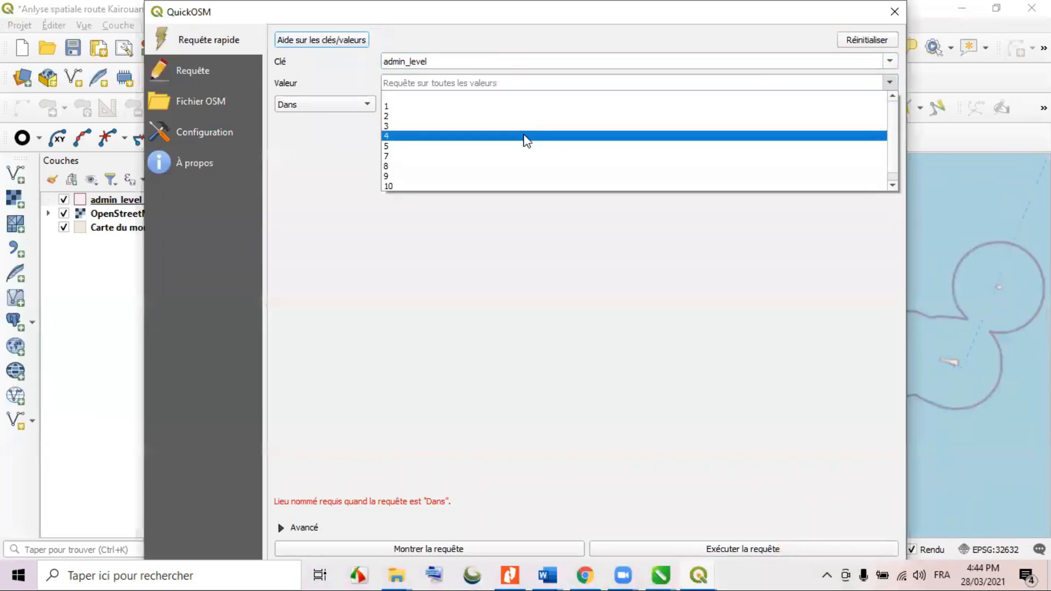
{"action": "left_click", "coordinate": [504, 146]}
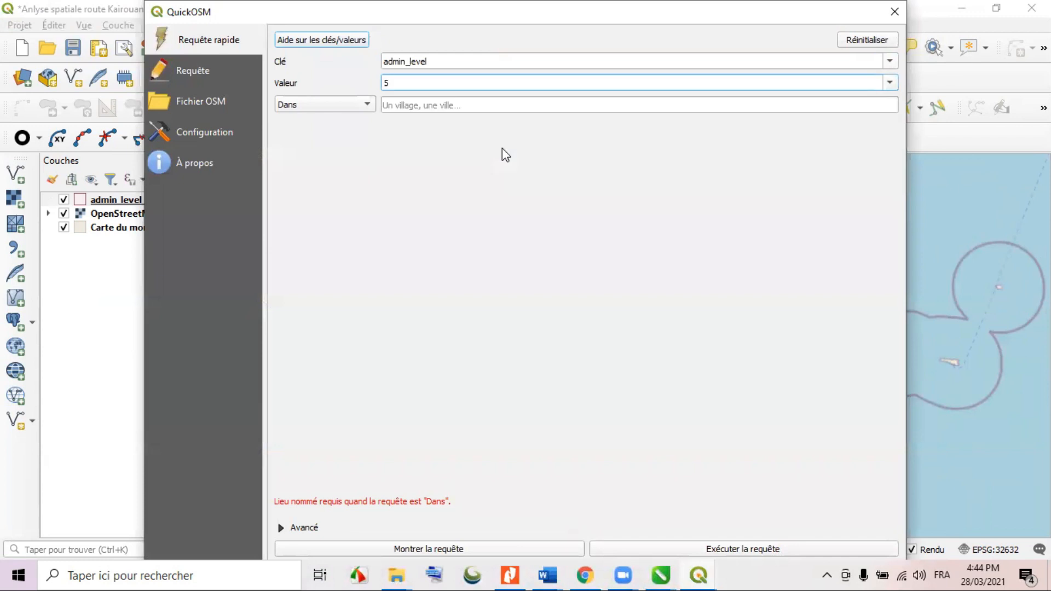
{"action": "left_click", "coordinate": [425, 105]}
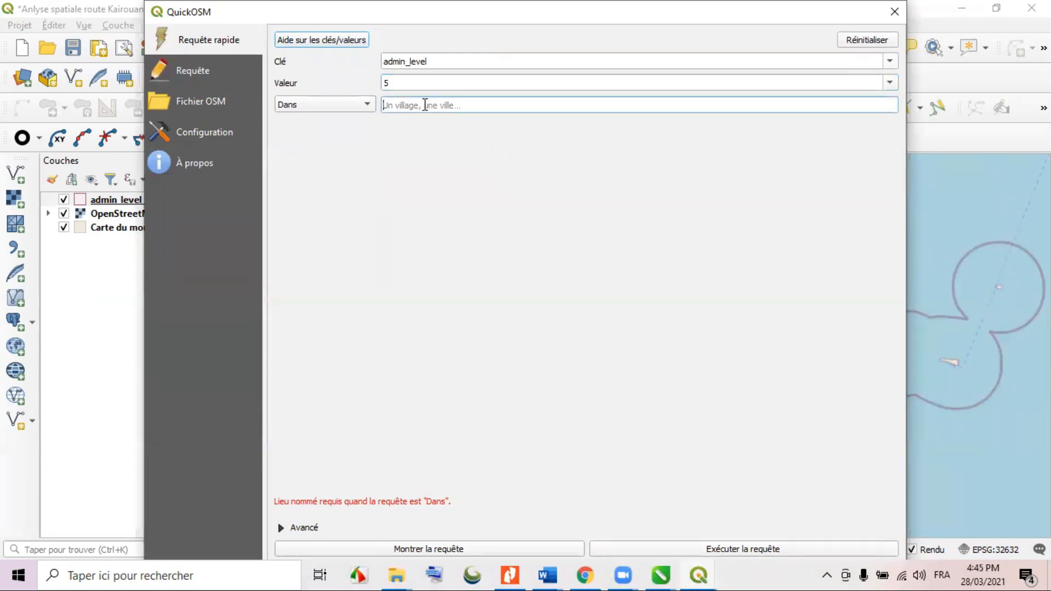
{"action": "type", "text": "kairouan"}
{"action": "left_click", "coordinate": [420, 118]}
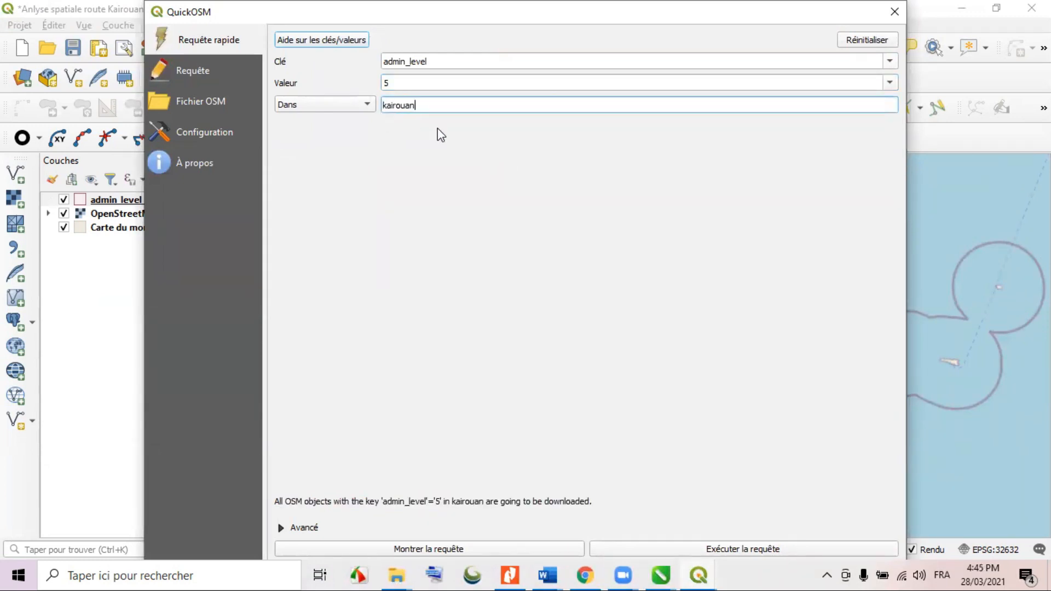
Limit the admin_level 5 query's output to multipolygons and run it.
{"action": "left_click", "coordinate": [282, 528]}
{"action": "left_click", "coordinate": [599, 462]}
{"action": "left_click", "coordinate": [599, 404]}
{"action": "left_click", "coordinate": [599, 424]}
{"action": "left_click", "coordinate": [599, 443]}
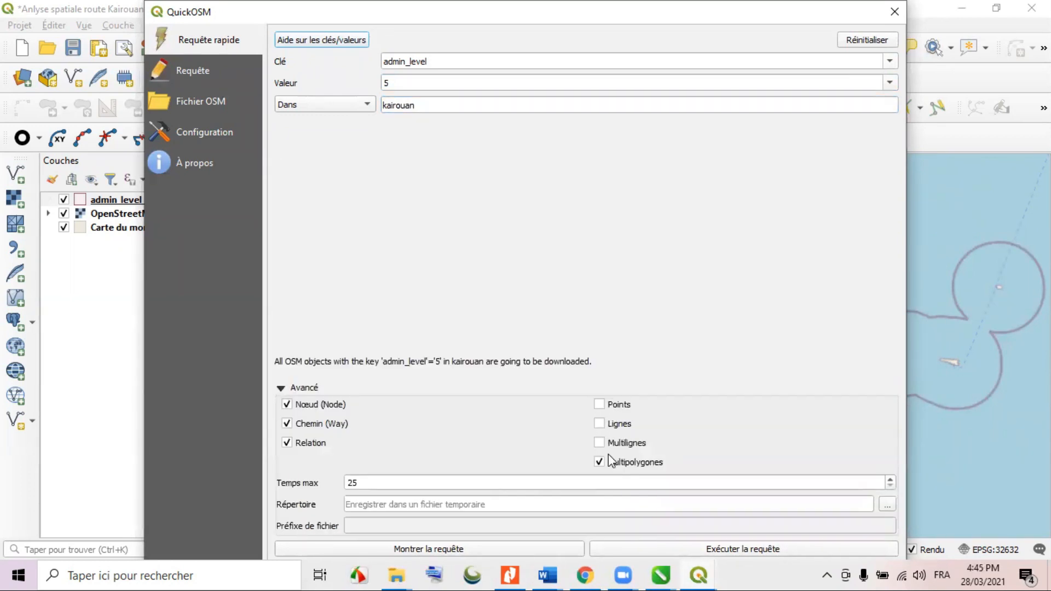
{"action": "left_click", "coordinate": [776, 550]}
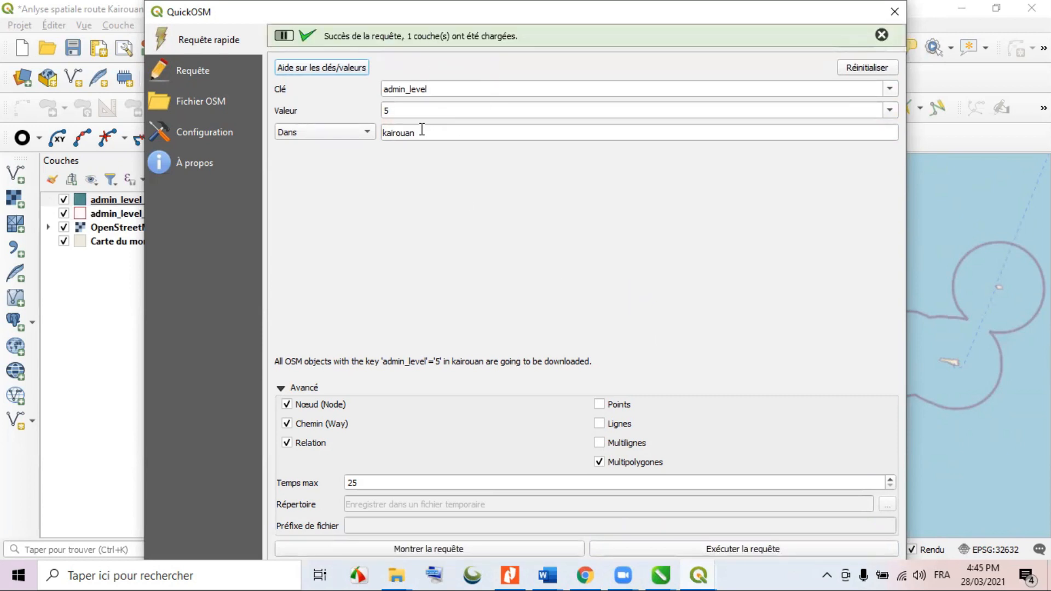
Change the query value to 6, run it for kairouan with the same options, and close QuickOSM.
{"action": "left_click", "coordinate": [384, 112]}
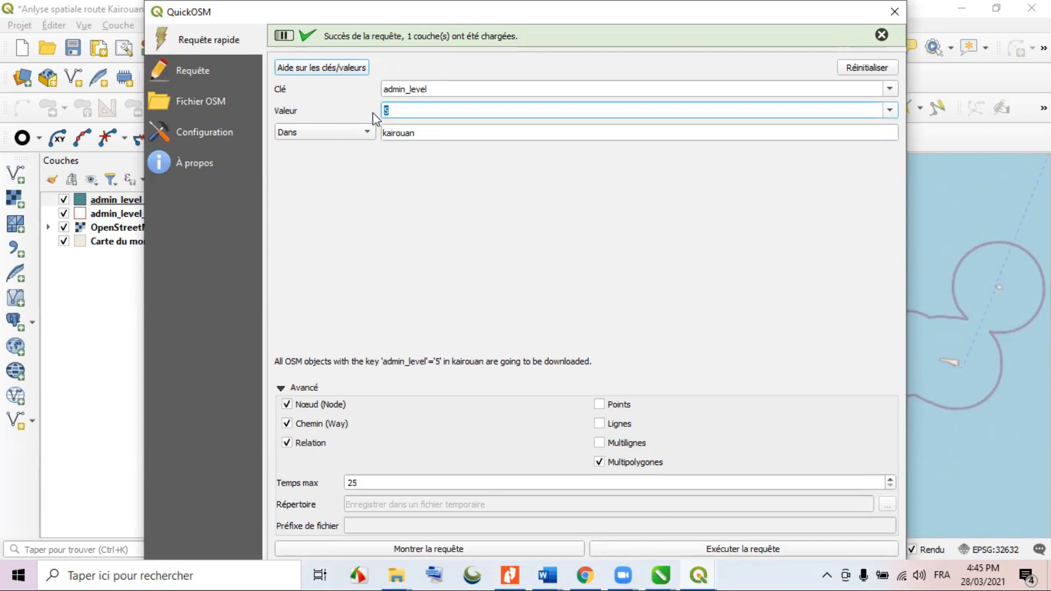
{"action": "type", "text": "6"}
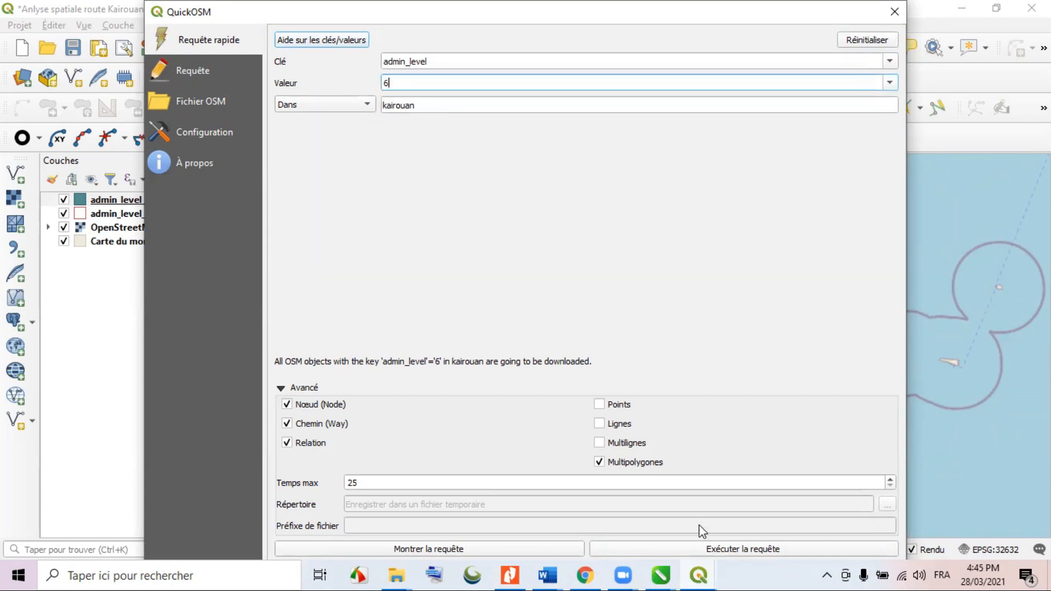
{"action": "left_click", "coordinate": [889, 83]}
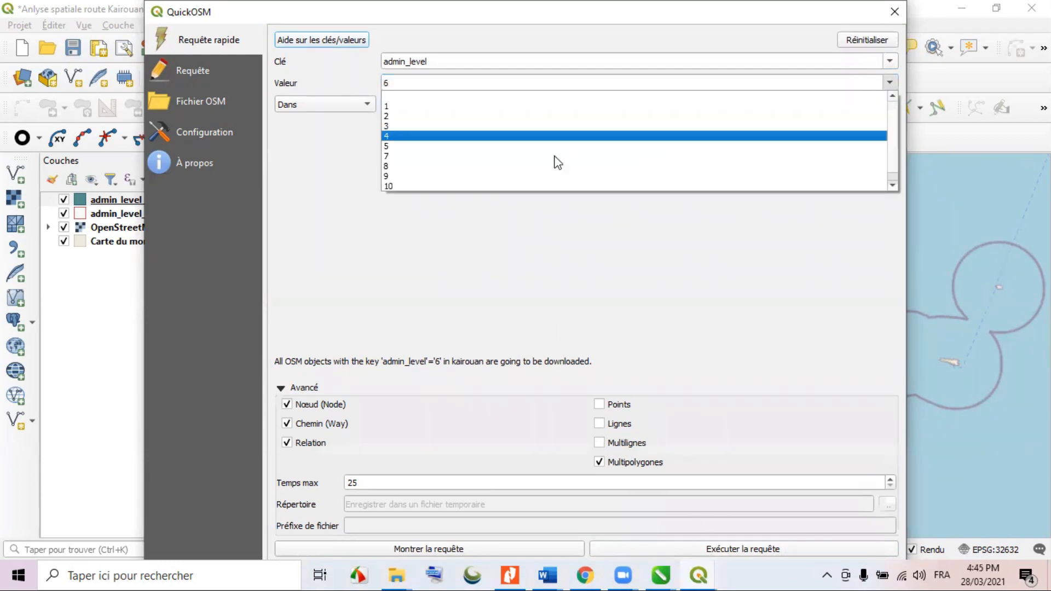
{"action": "left_click", "coordinate": [389, 83]}
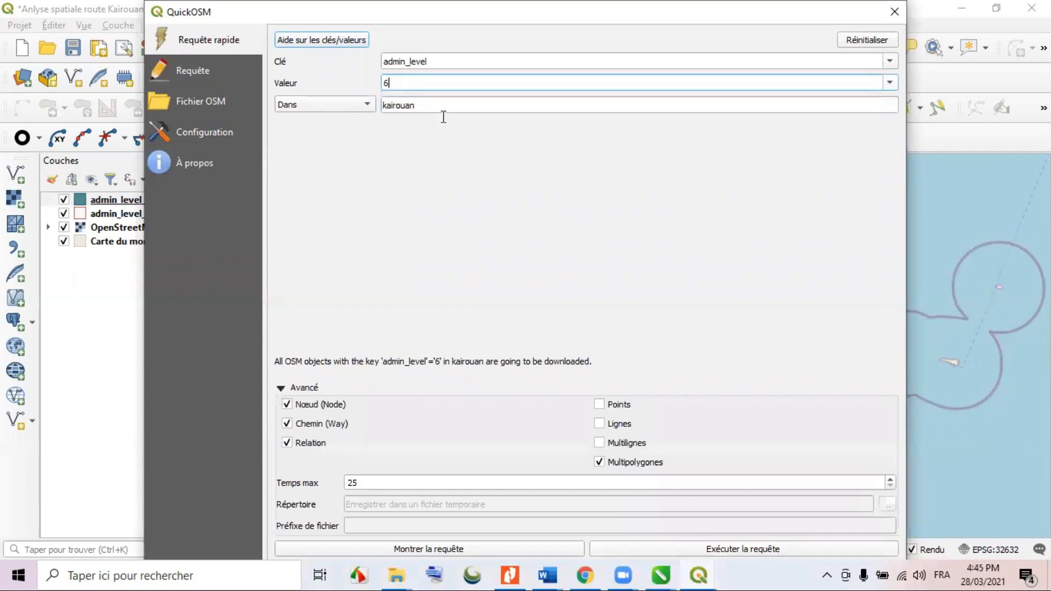
{"action": "left_click", "coordinate": [760, 556]}
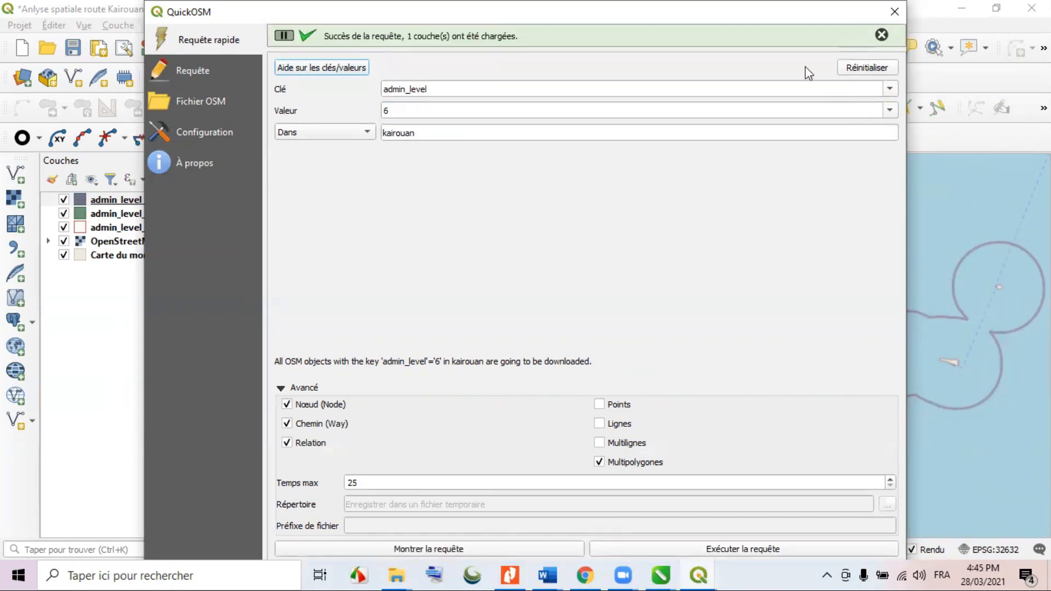
{"action": "left_click", "coordinate": [878, 66]}
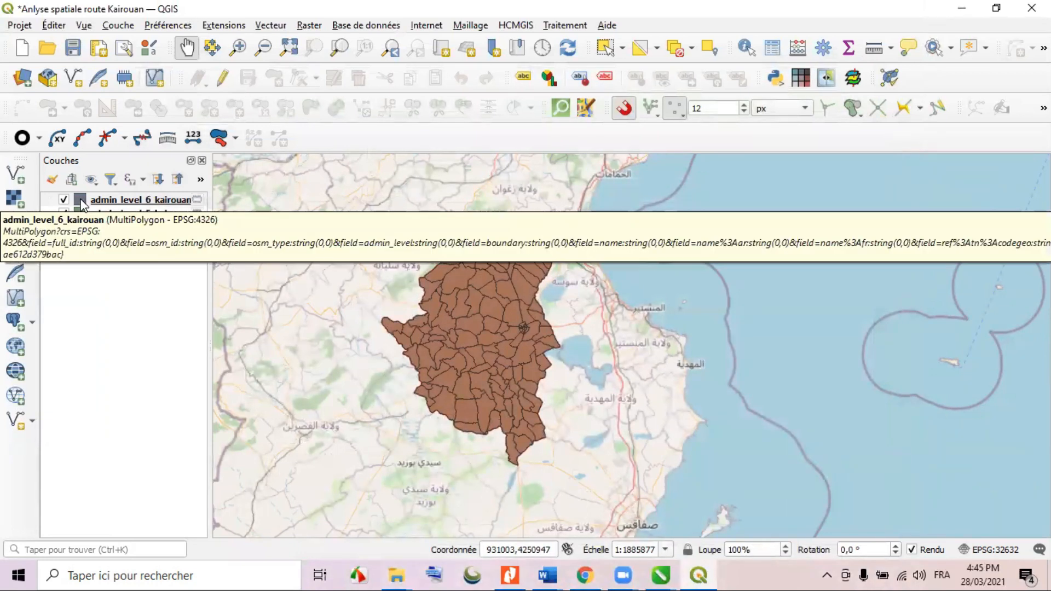
Give the admin_level_6_kairouan layer a transparent fill and a blue outline, and apply the symbology.
{"action": "double_click", "coordinate": [80, 201]}
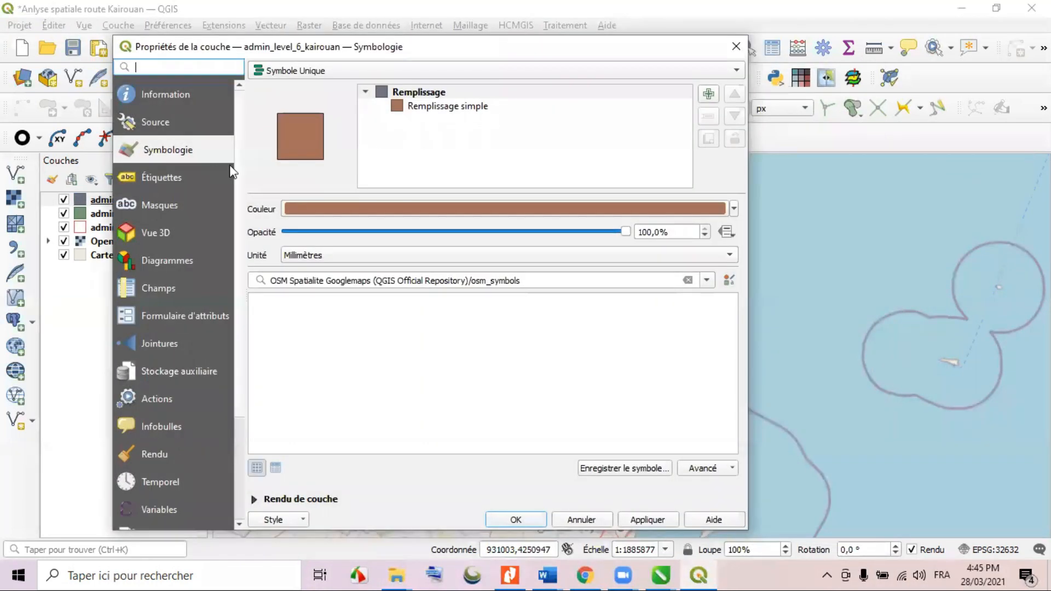
{"action": "left_click", "coordinate": [432, 107]}
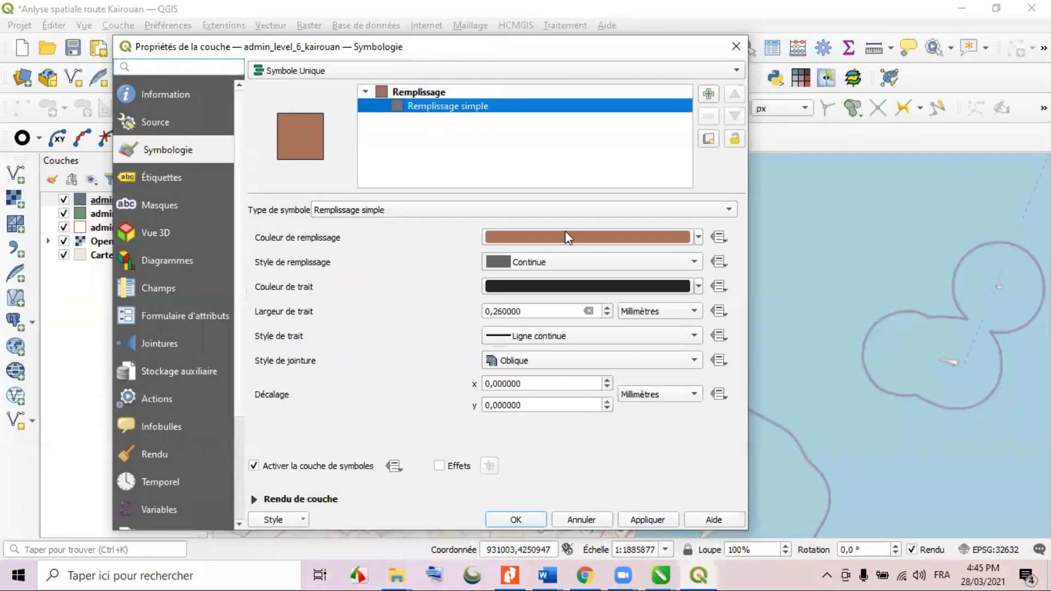
{"action": "left_click", "coordinate": [698, 241]}
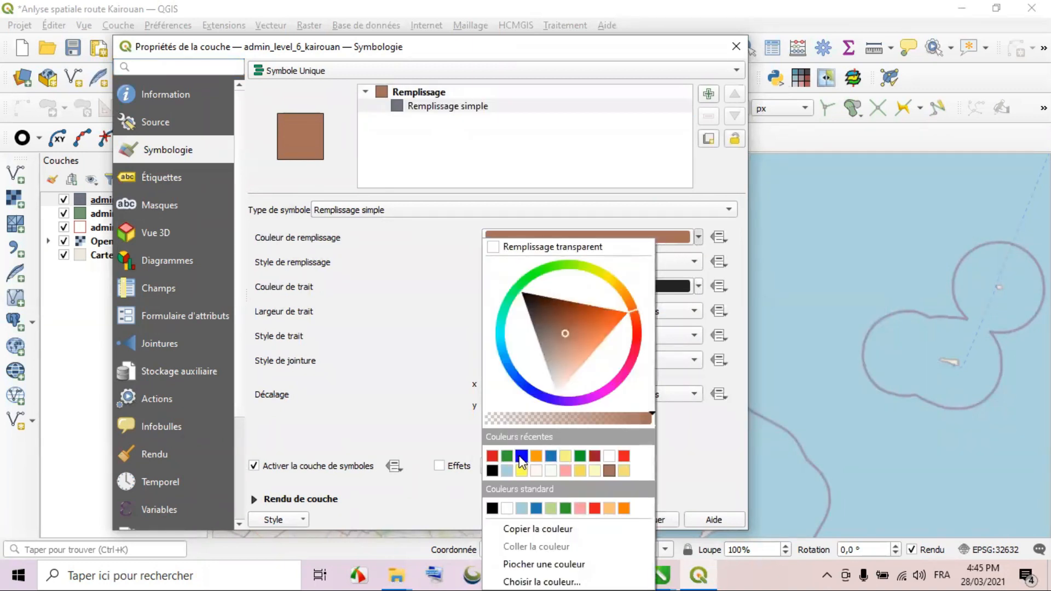
{"action": "left_click", "coordinate": [524, 247]}
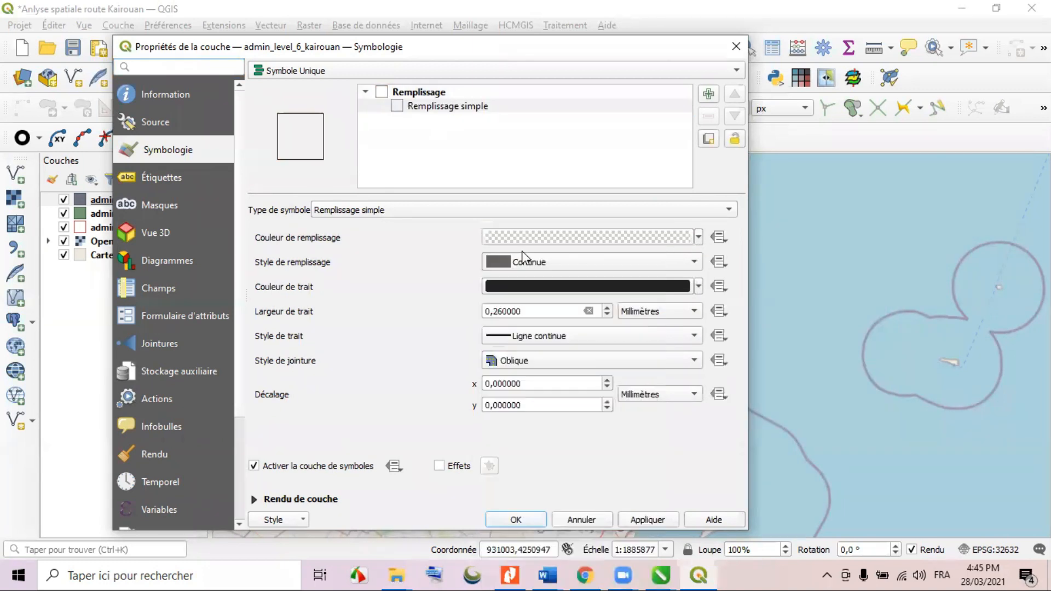
{"action": "left_click", "coordinate": [700, 286]}
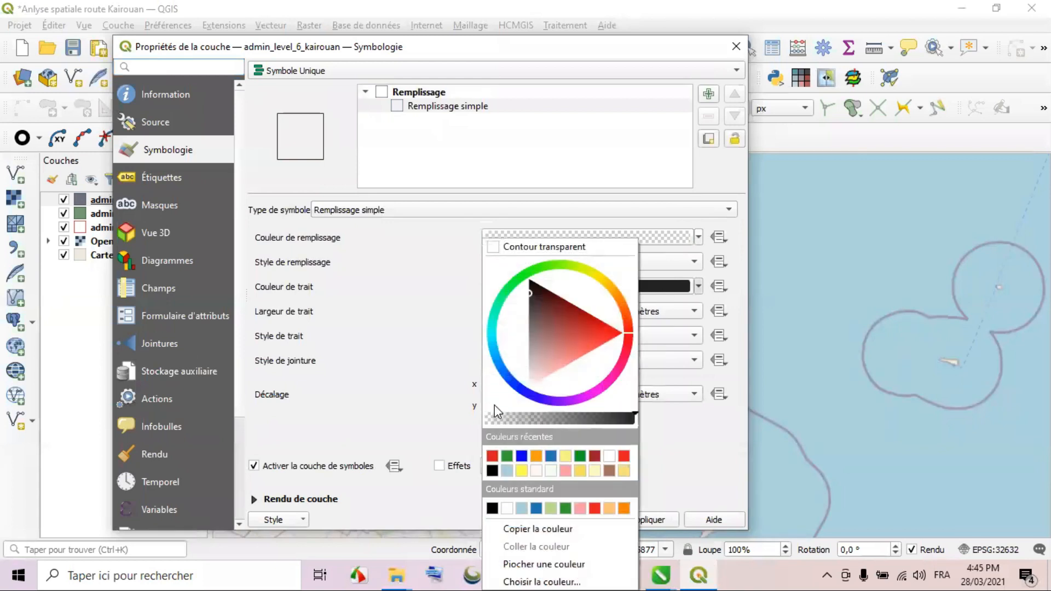
{"action": "left_click", "coordinate": [522, 457]}
{"action": "left_click", "coordinate": [665, 519]}
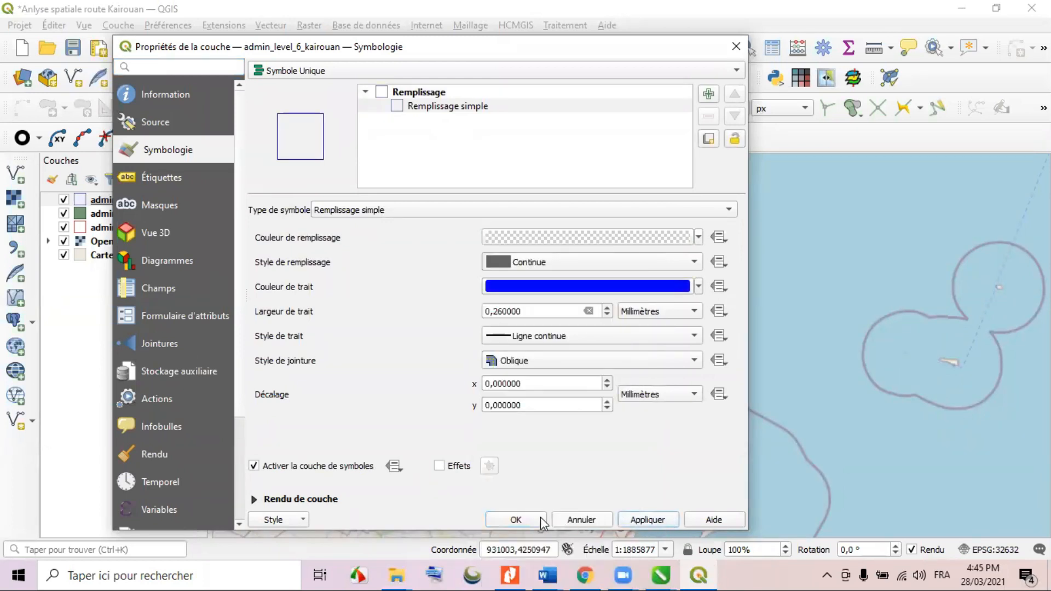
{"action": "left_click", "coordinate": [516, 520]}
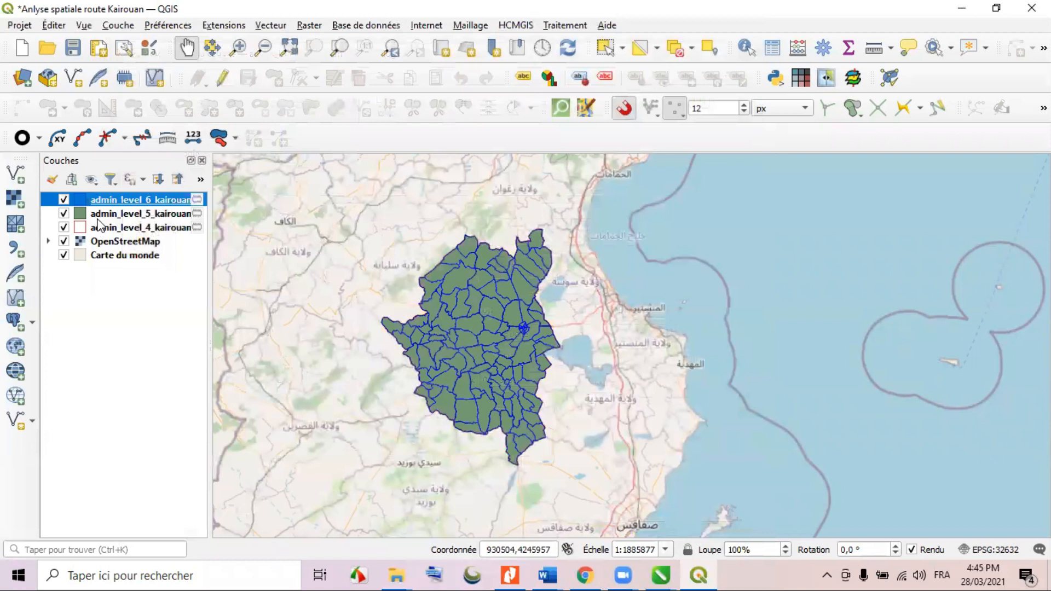
Give the admin_level_5_kairouan layer a transparent fill and a green outline, and apply the symbology.
{"action": "left_click", "coordinate": [78, 215]}
{"action": "double_click", "coordinate": [78, 213]}
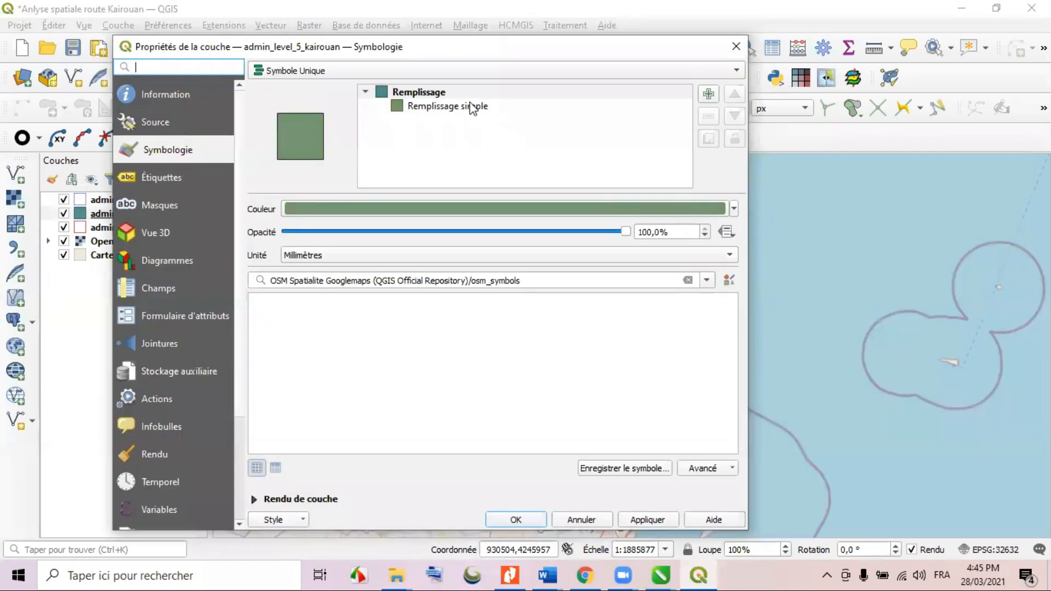
{"action": "left_click", "coordinate": [472, 106]}
{"action": "left_click", "coordinate": [699, 237]}
{"action": "left_click", "coordinate": [586, 244]}
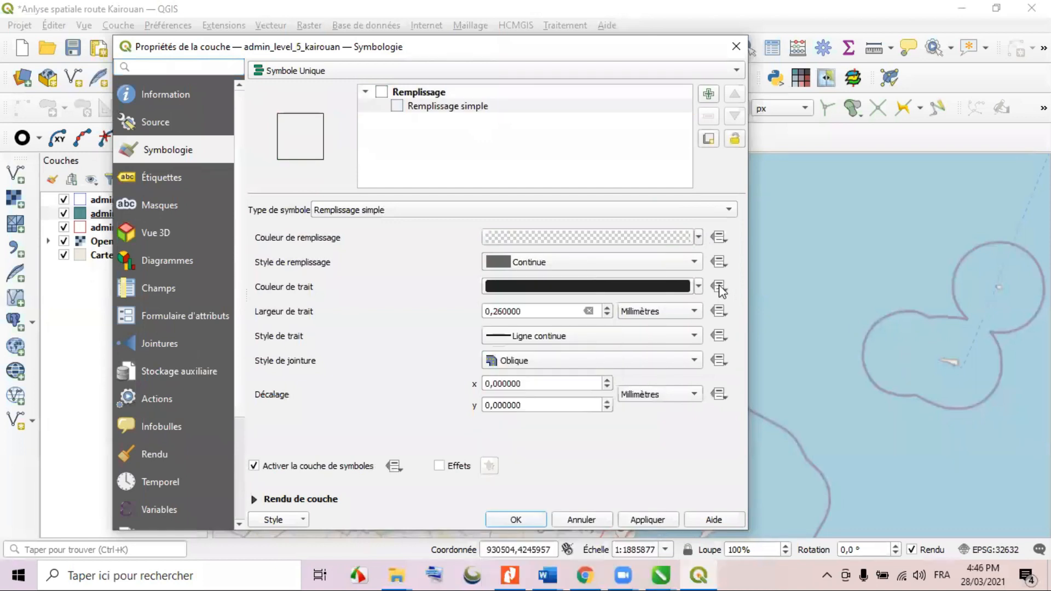
{"action": "left_click", "coordinate": [699, 286]}
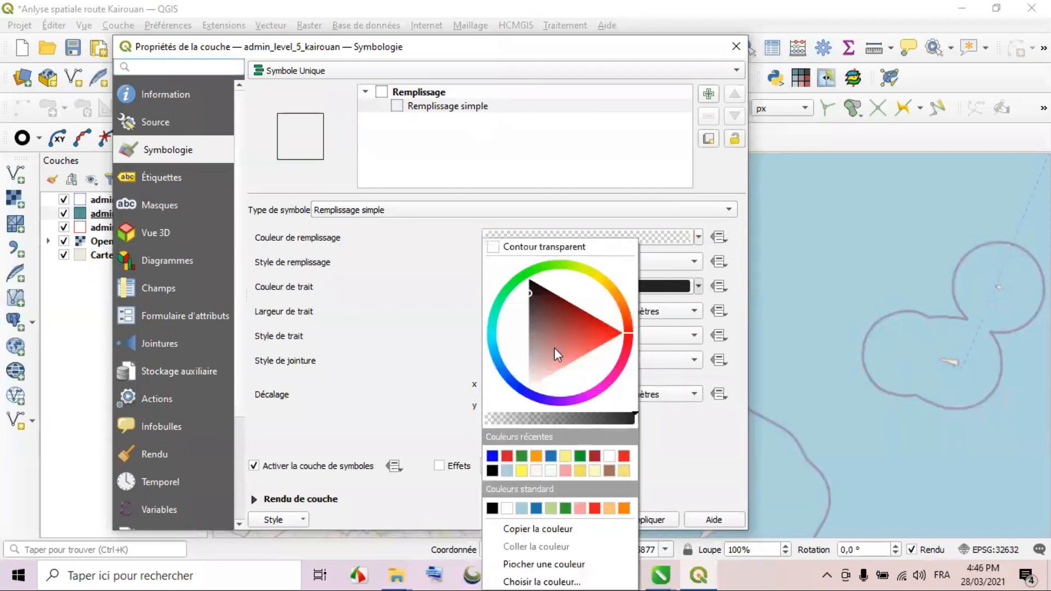
{"action": "left_click", "coordinate": [580, 456]}
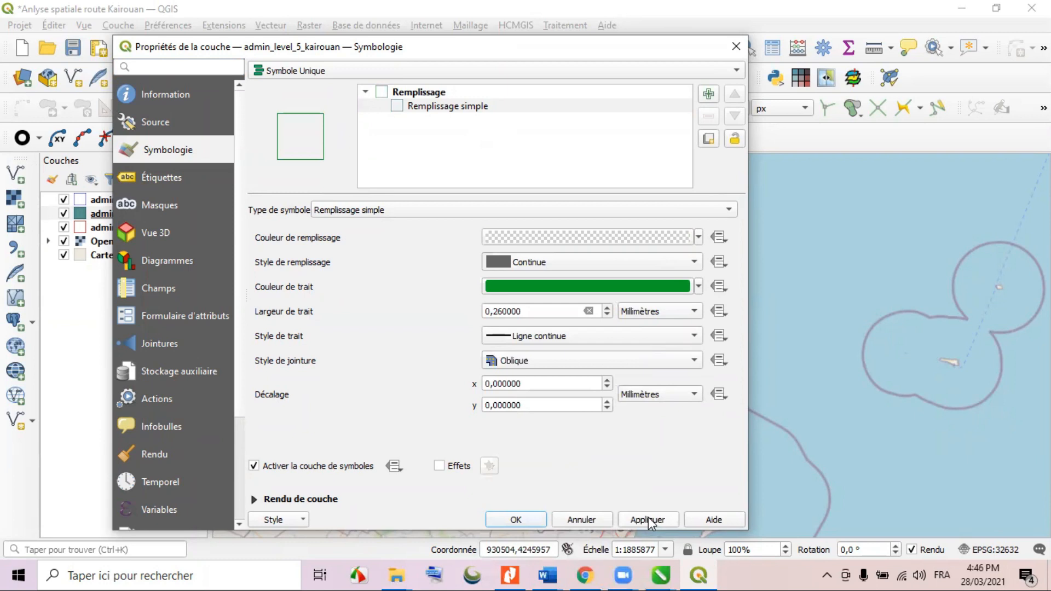
{"action": "left_click", "coordinate": [534, 518]}
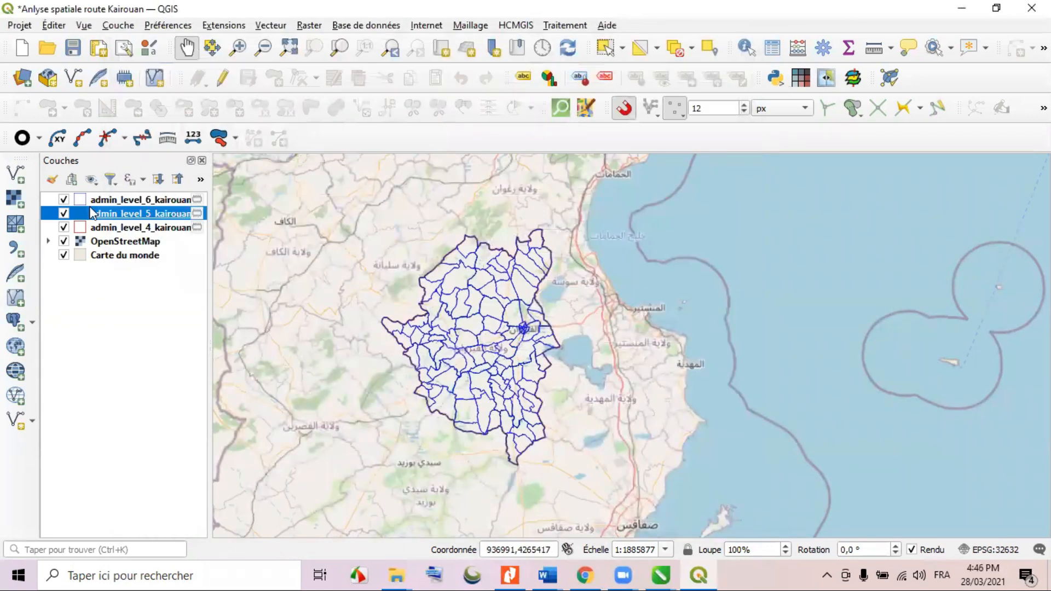
Order the boundary layers with level 4 uppermost, then level 5 and level 6, and hide the OpenStreetMap and Carte du monde layers.
{"action": "left_click_drag", "start_coordinate": [127, 221], "coordinate": [133, 195]}
{"action": "scroll", "coordinate": [496, 386], "scroll_direction": "up", "scroll_amount": 2}
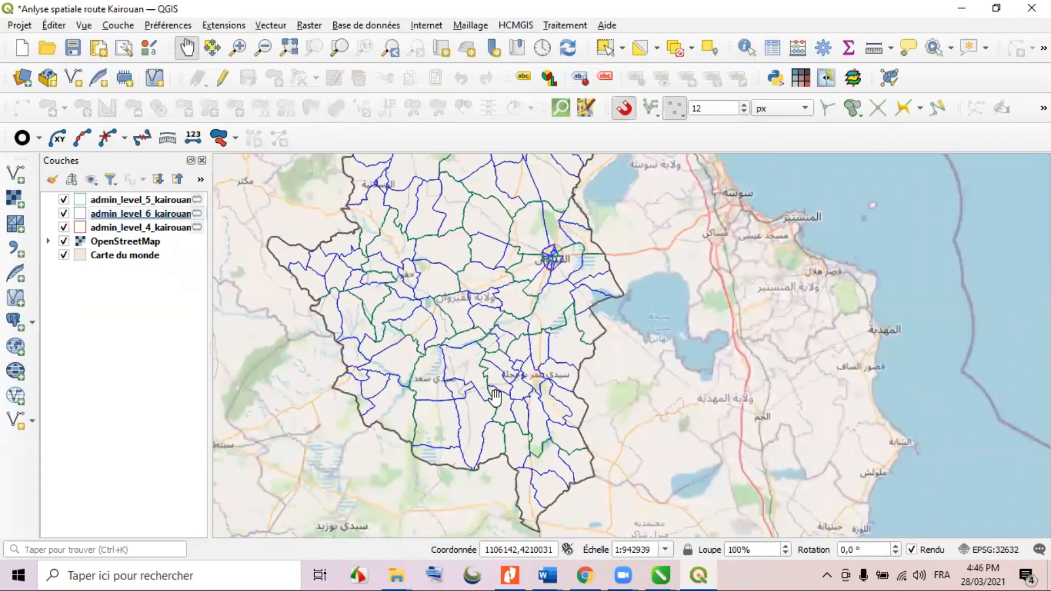
{"action": "left_click", "coordinate": [64, 241]}
{"action": "scroll", "coordinate": [615, 315], "scroll_direction": "down", "scroll_amount": 1}
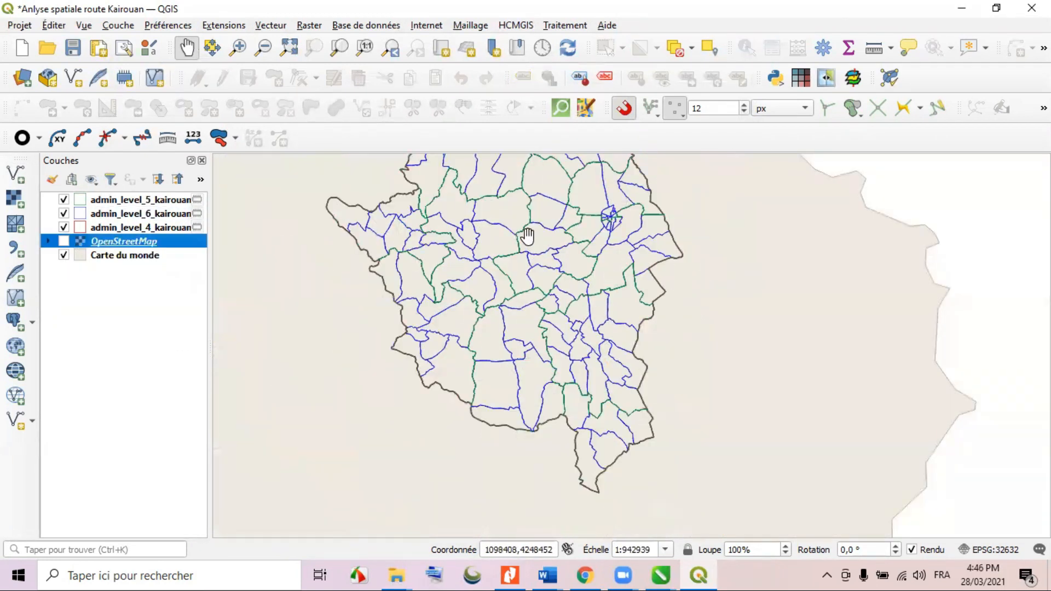
{"action": "left_click", "coordinate": [63, 255]}
{"action": "left_click_drag", "start_coordinate": [530, 285], "coordinate": [530, 329]}
{"action": "scroll", "coordinate": [531, 329], "scroll_direction": "down", "scroll_amount": 1}
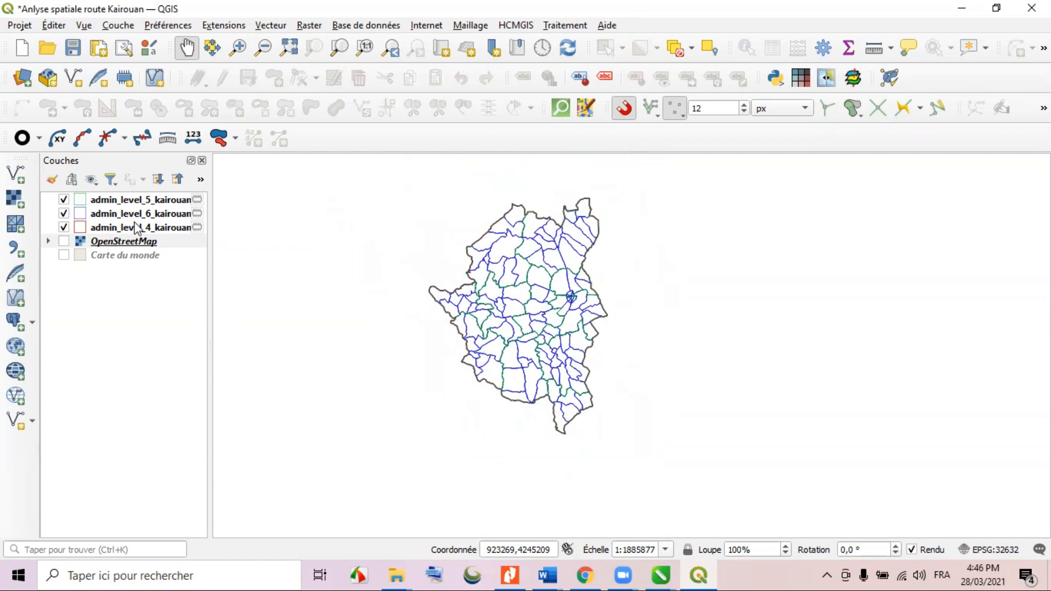
{"action": "left_click_drag", "start_coordinate": [140, 232], "coordinate": [189, 196]}
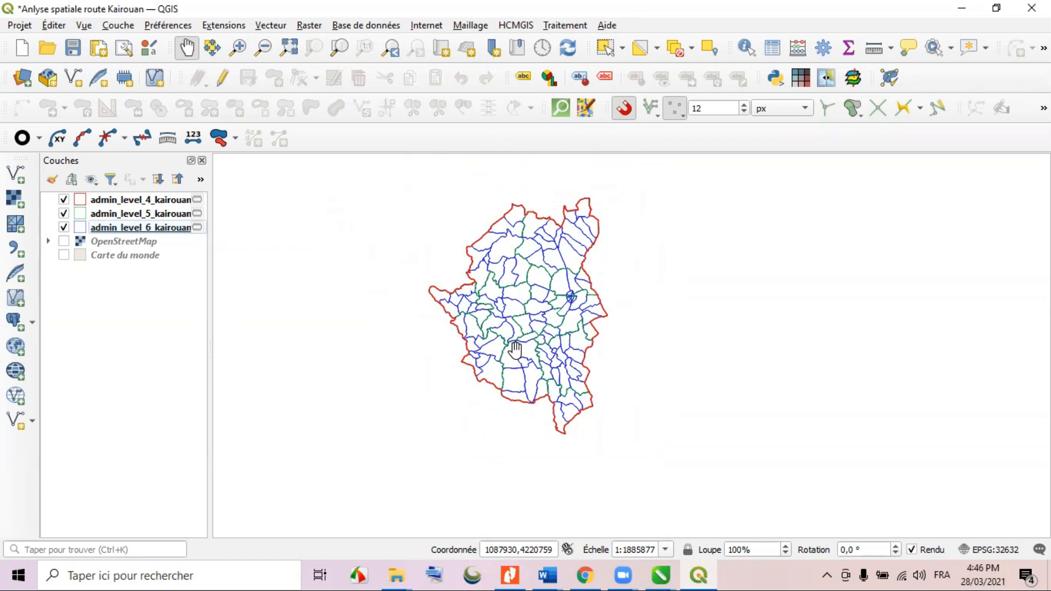
{"action": "scroll", "coordinate": [527, 280], "scroll_direction": "up", "scroll_amount": 1}
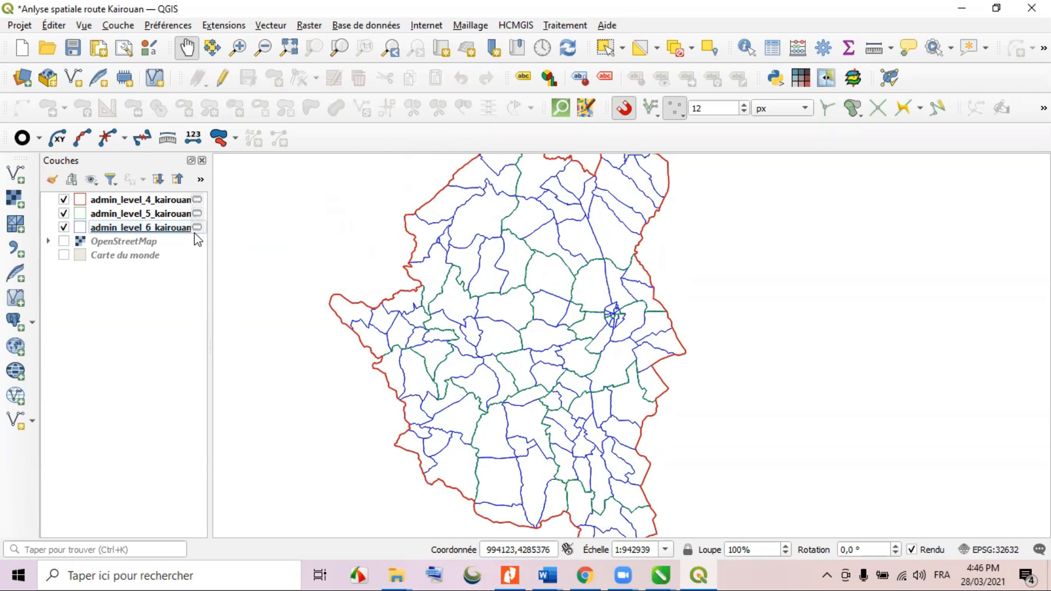
Examine the attribute tables of the admin_level_4_kairouan and admin_level_5_kairouan layers.
{"action": "left_click", "coordinate": [164, 202]}
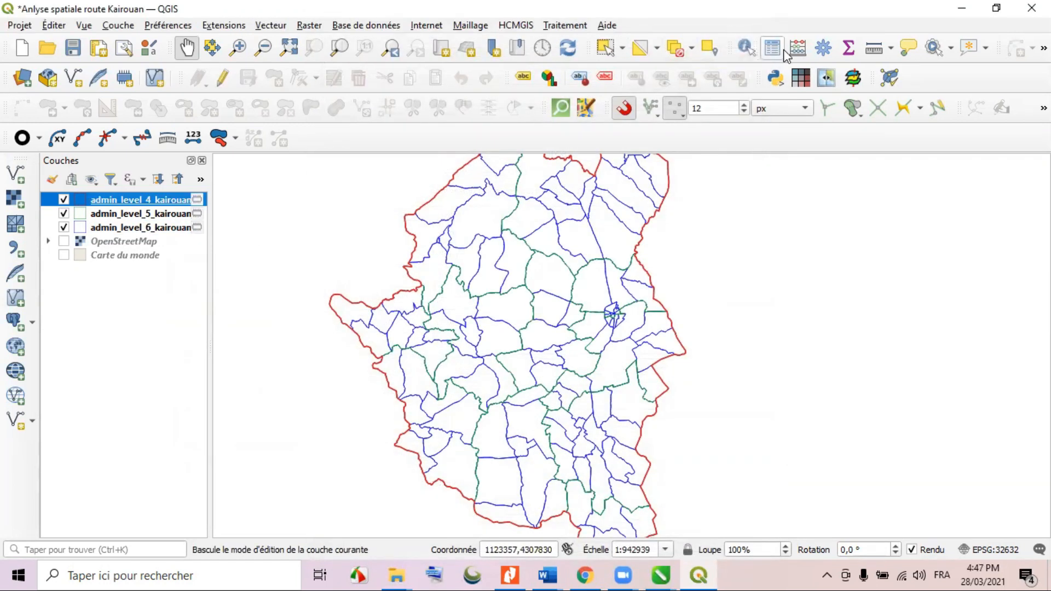
{"action": "right_click", "coordinate": [163, 204]}
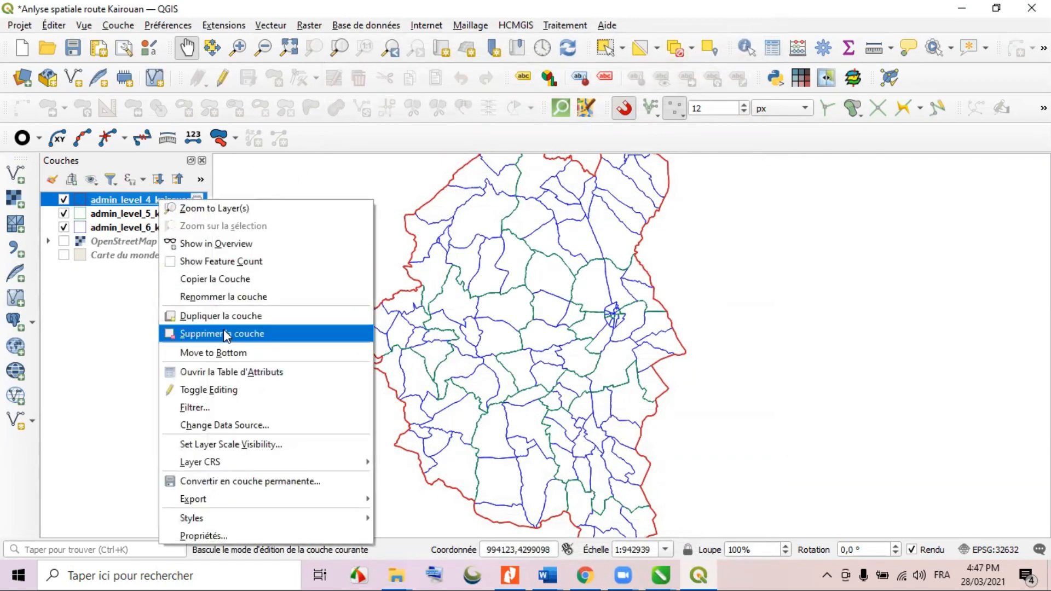
{"action": "left_click", "coordinate": [229, 377]}
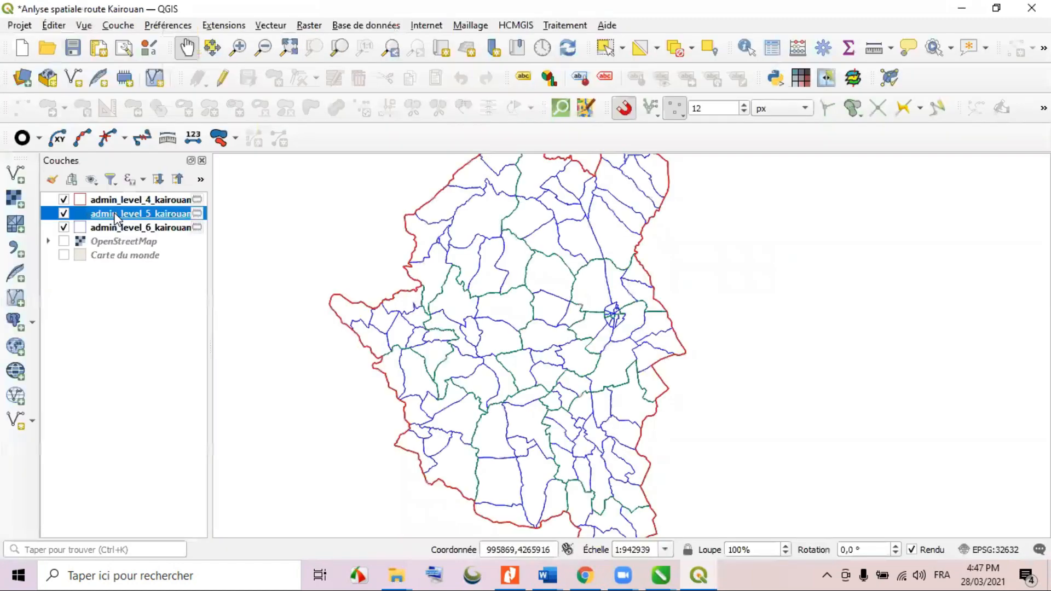
{"action": "right_click", "coordinate": [128, 218]}
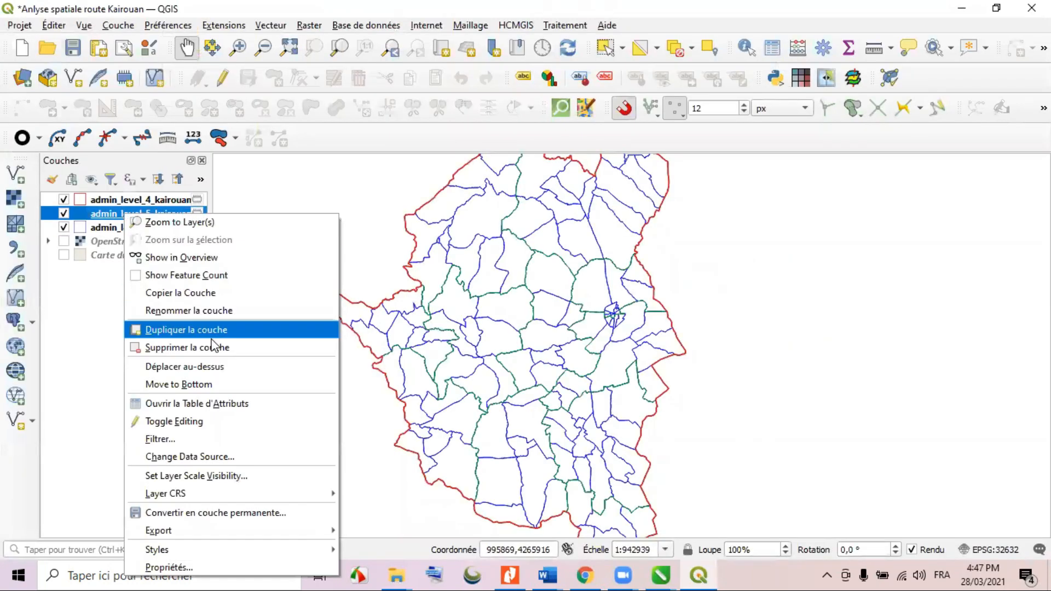
{"action": "left_click", "coordinate": [198, 405]}
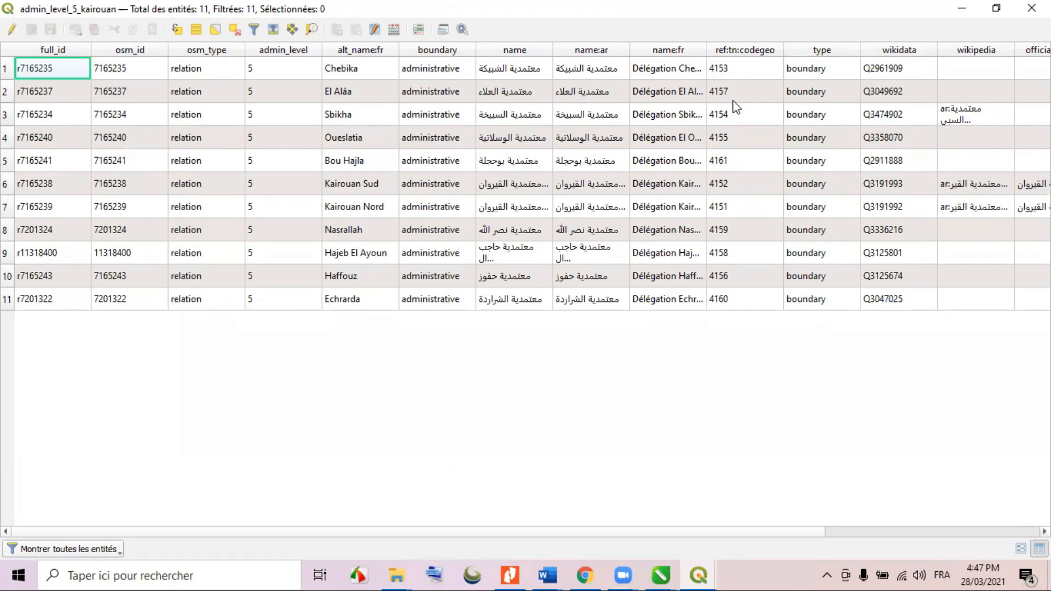
{"action": "mouse_move", "coordinate": [513, 531]}
{"action": "left_mouse_down"}
{"action": "mouse_move", "coordinate": [767, 529]}
{"action": "mouse_move", "coordinate": [502, 542]}
{"action": "left_mouse_up"}
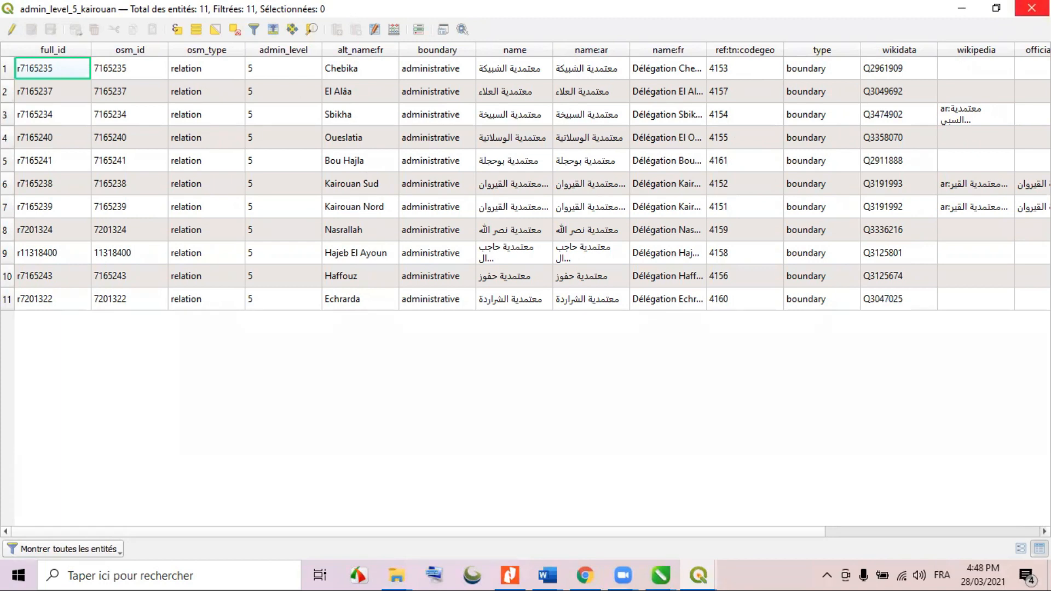
{"action": "left_click", "coordinate": [1032, 8]}
Start exporting the admin_level_5_kairouan layer as an ESRI Shapefile, keeping only the fields osm_id, name and ref:tn:codegeo.
{"action": "right_click", "coordinate": [105, 218]}
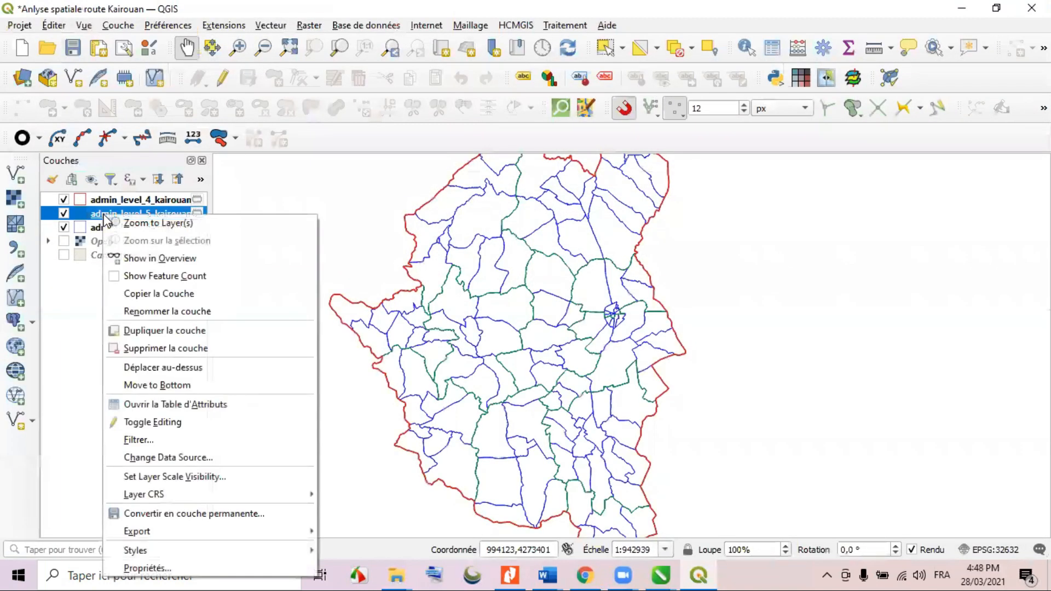
{"action": "mouse_move", "coordinate": [198, 531]}
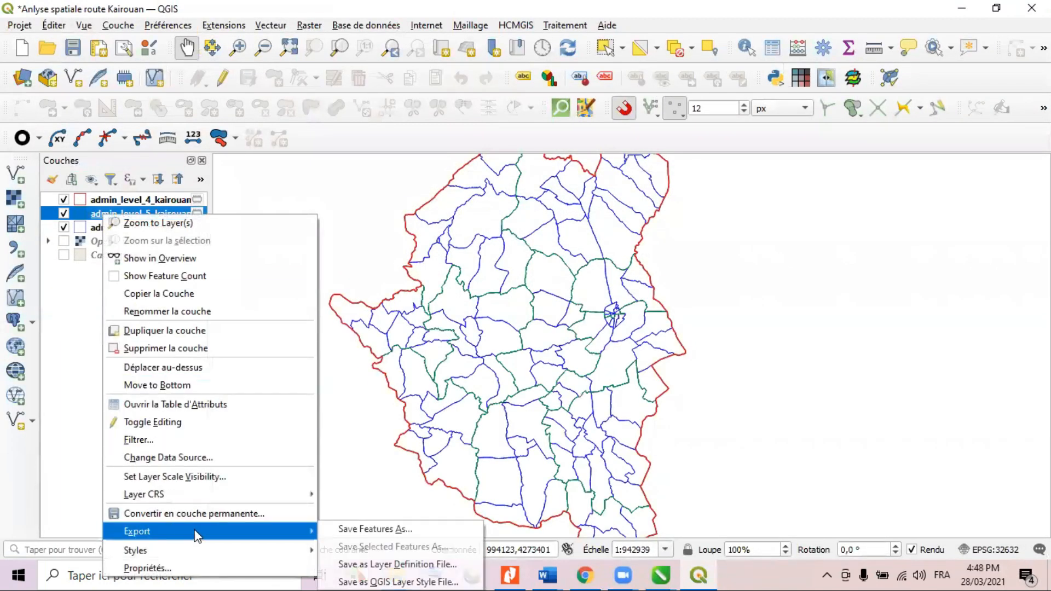
{"action": "left_click", "coordinate": [353, 530]}
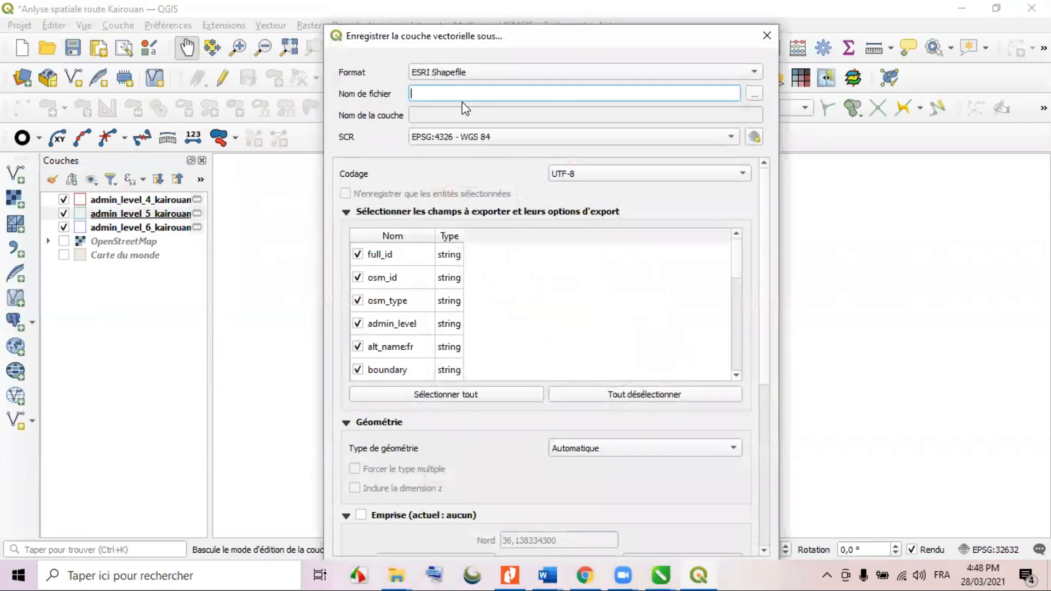
{"action": "left_click", "coordinate": [634, 397]}
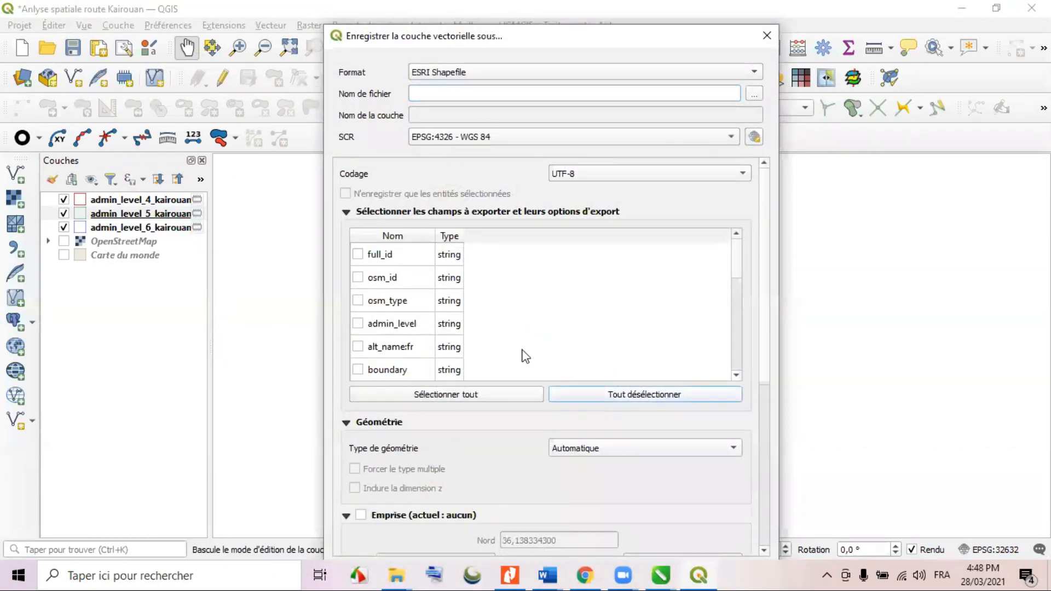
{"action": "left_click", "coordinate": [359, 279]}
{"action": "left_click_drag", "start_coordinate": [734, 268], "coordinate": [738, 277]}
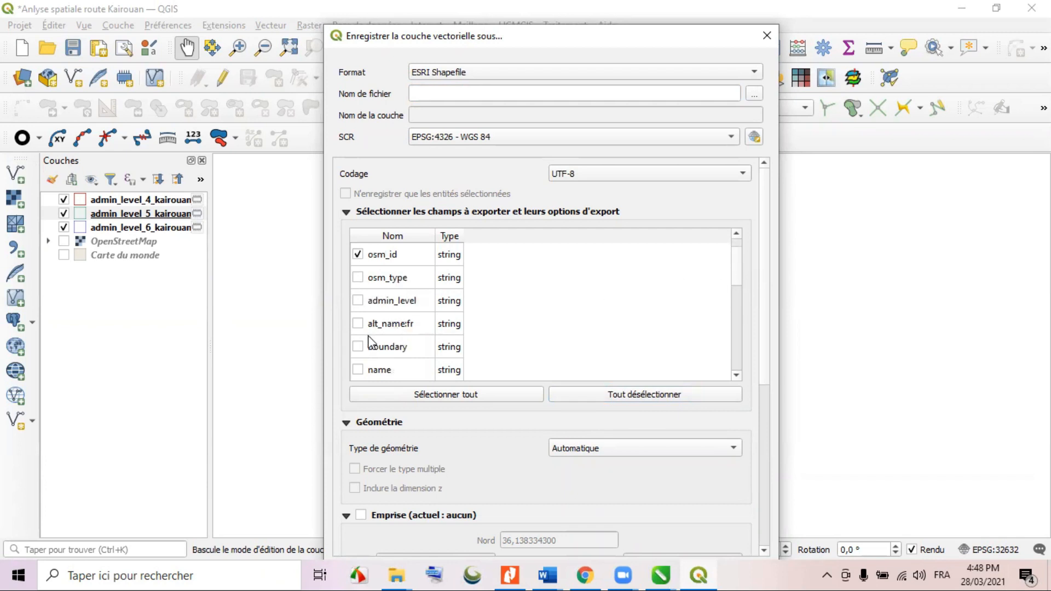
{"action": "left_click", "coordinate": [735, 372]}
{"action": "left_click", "coordinate": [736, 373]}
{"action": "left_click", "coordinate": [735, 373]}
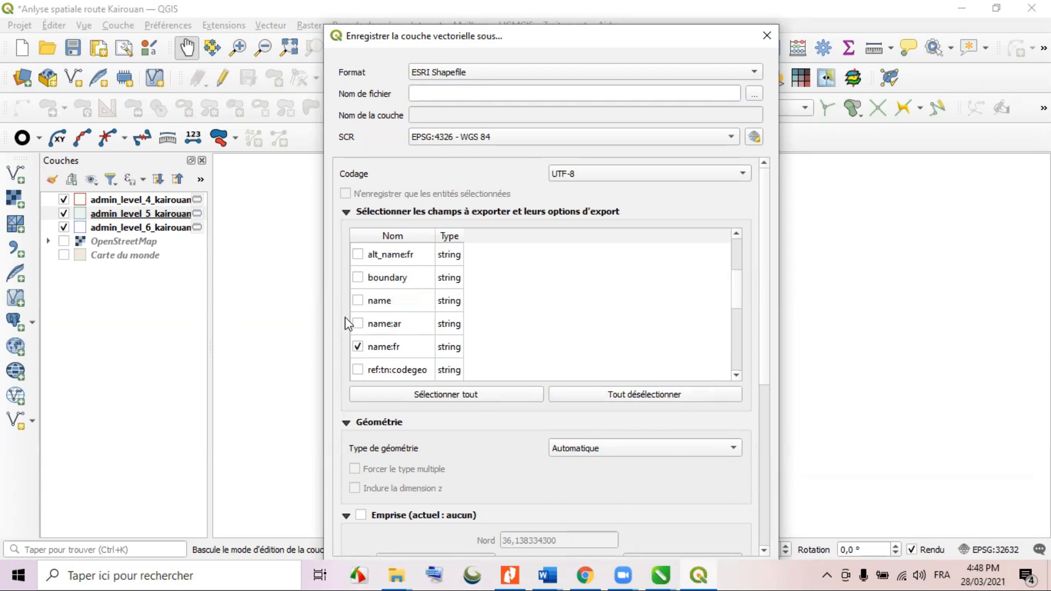
{"action": "left_click", "coordinate": [357, 301]}
{"action": "left_click", "coordinate": [357, 347]}
{"action": "left_click", "coordinate": [358, 371]}
Set the export file to délégations_kairouan in the desktop folder Excercice 3 Kairouan.
{"action": "left_click", "coordinate": [754, 96]}
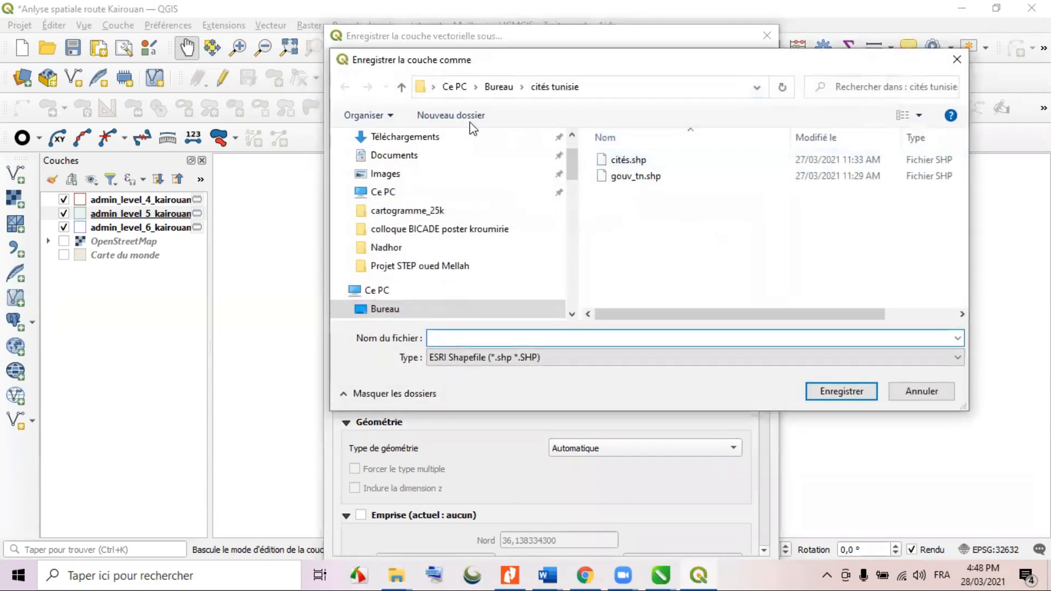
{"action": "left_click", "coordinate": [399, 139]}
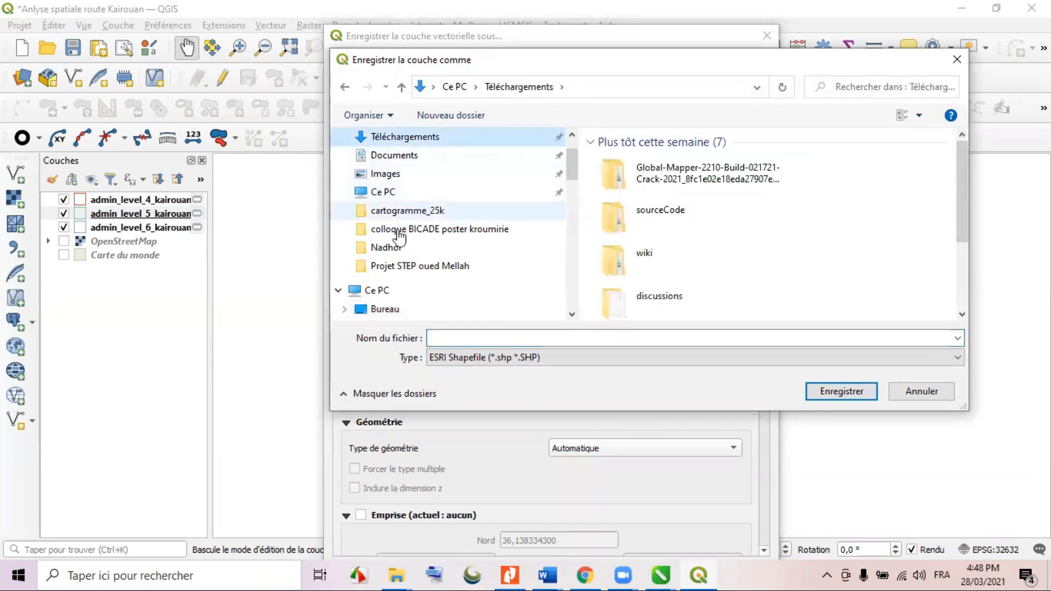
{"action": "scroll", "coordinate": [408, 192], "scroll_direction": "up", "scroll_amount": 1}
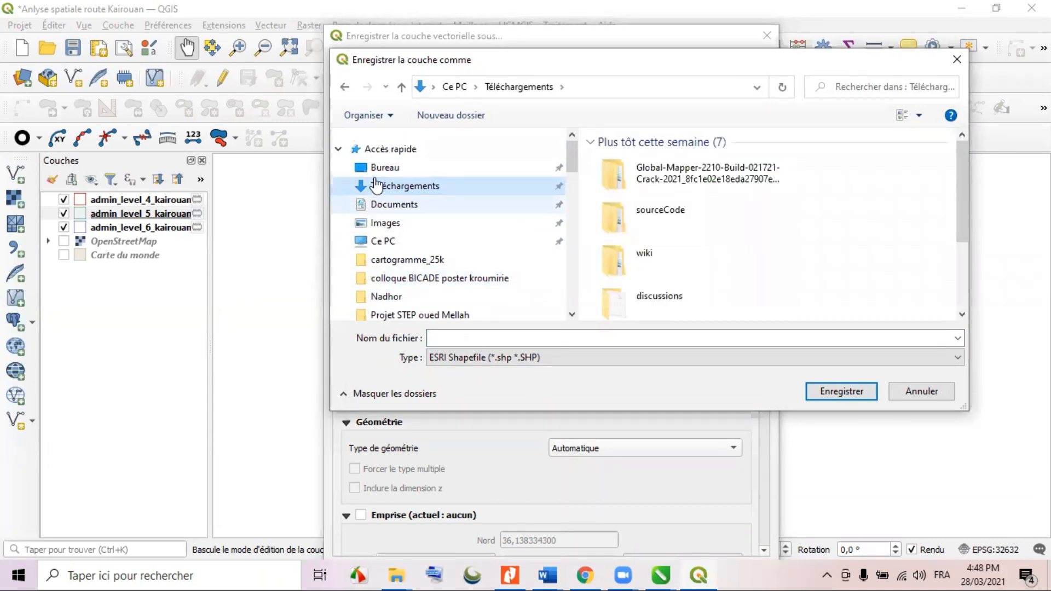
{"action": "left_click", "coordinate": [383, 167]}
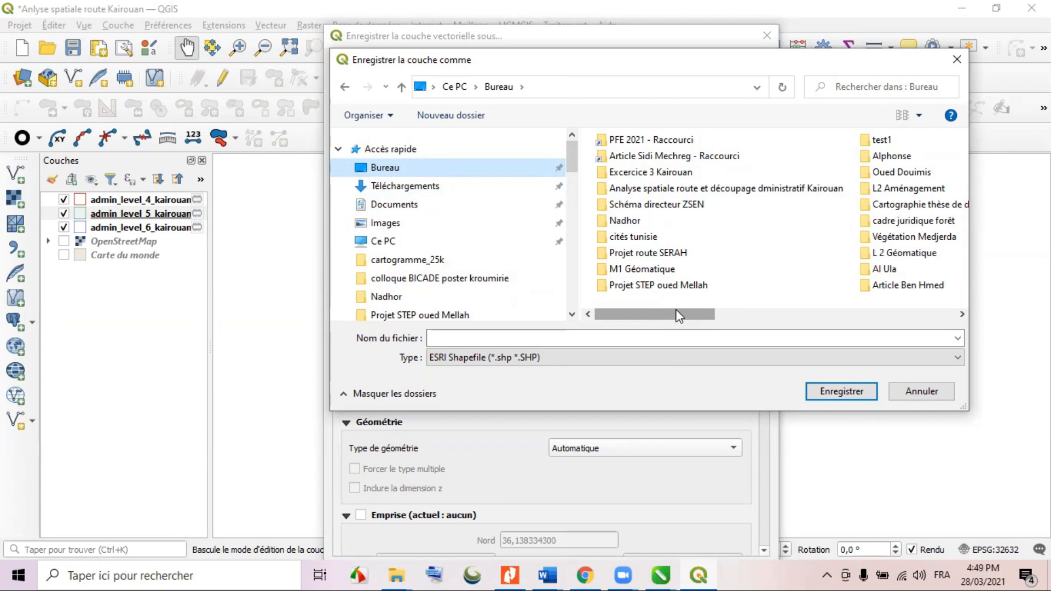
{"action": "double_click", "coordinate": [666, 172]}
{"action": "left_click", "coordinate": [476, 343]}
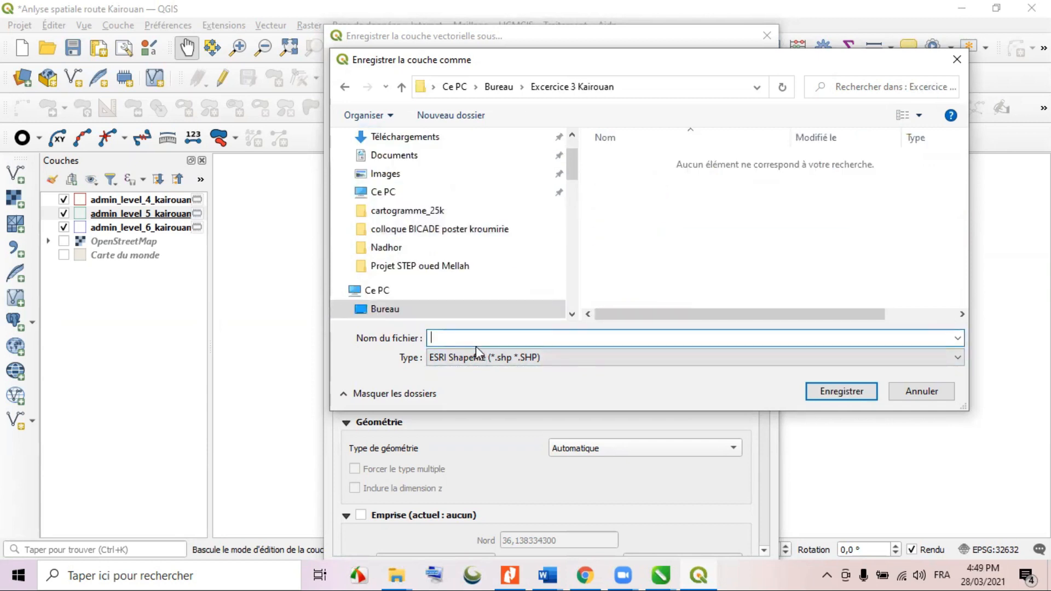
{"action": "type", "text": "délégations_kairouan"}
{"action": "left_click", "coordinate": [842, 388]}
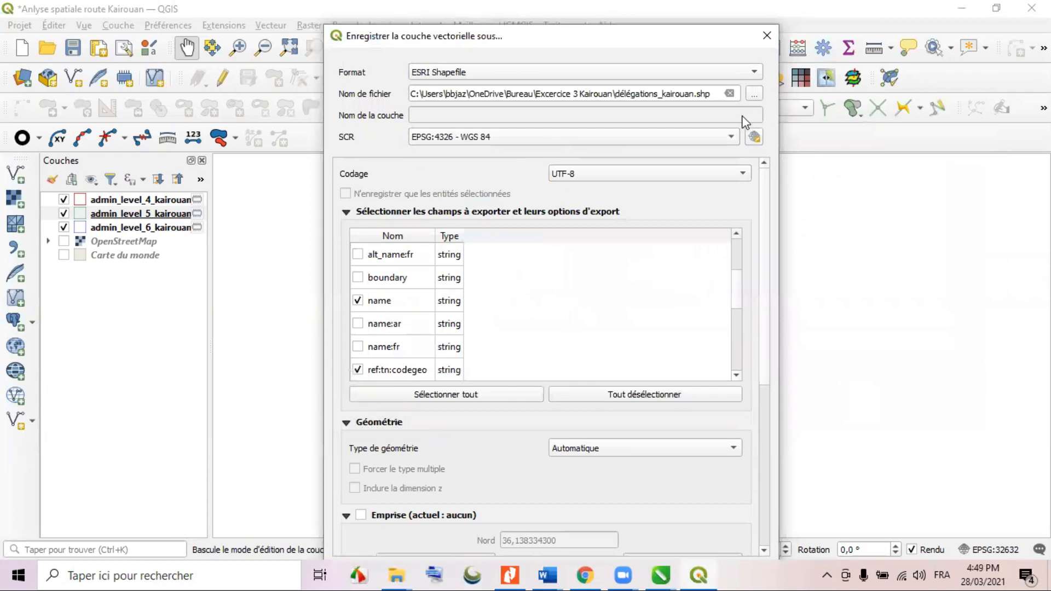
Set the export's CRS to the project CRS EPSG:32632 - WGS 84 / UTM zone 32N and export délégations_kairouan.
{"action": "left_click", "coordinate": [731, 134]}
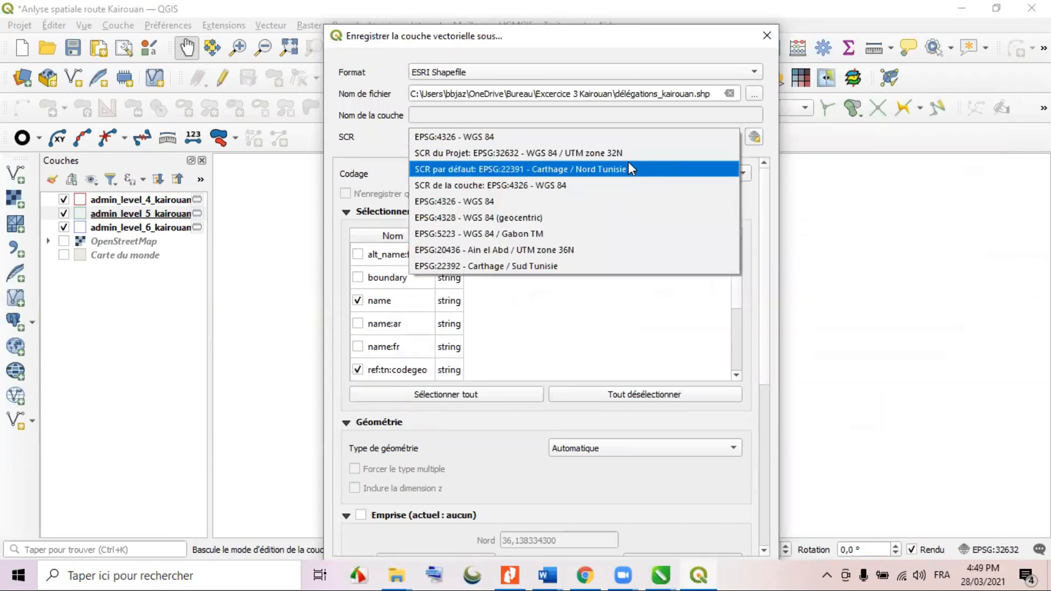
{"action": "left_click", "coordinate": [588, 154]}
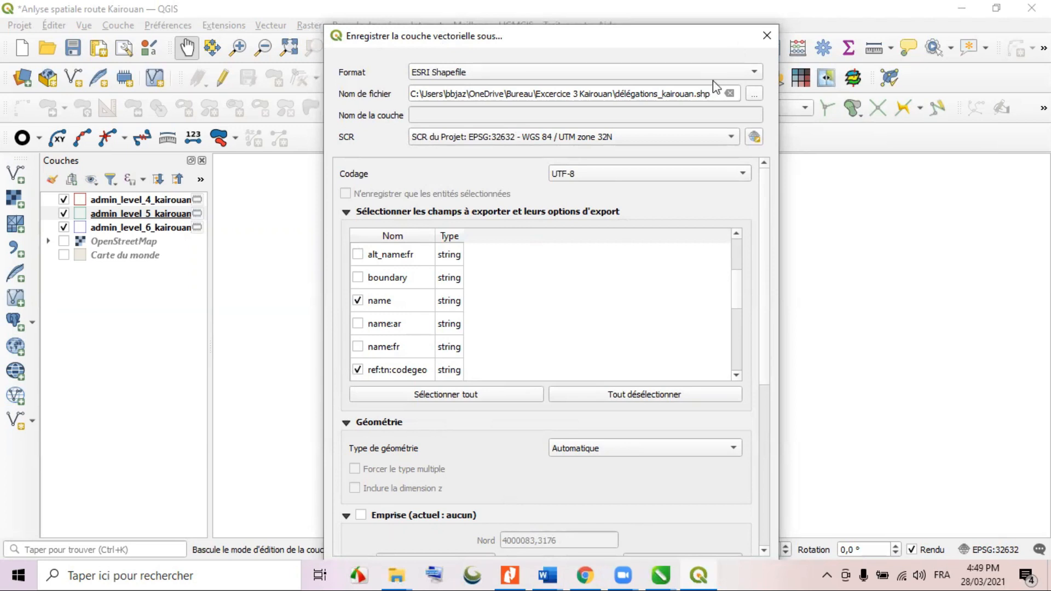
{"action": "left_click_drag", "start_coordinate": [706, 36], "coordinate": [708, 12]}
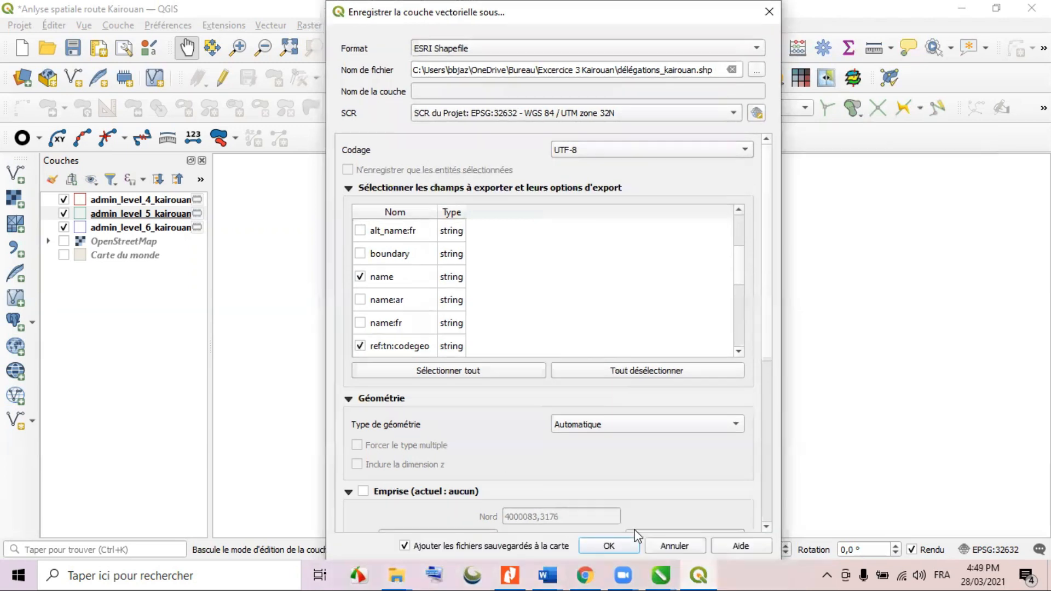
{"action": "left_click", "coordinate": [609, 546]}
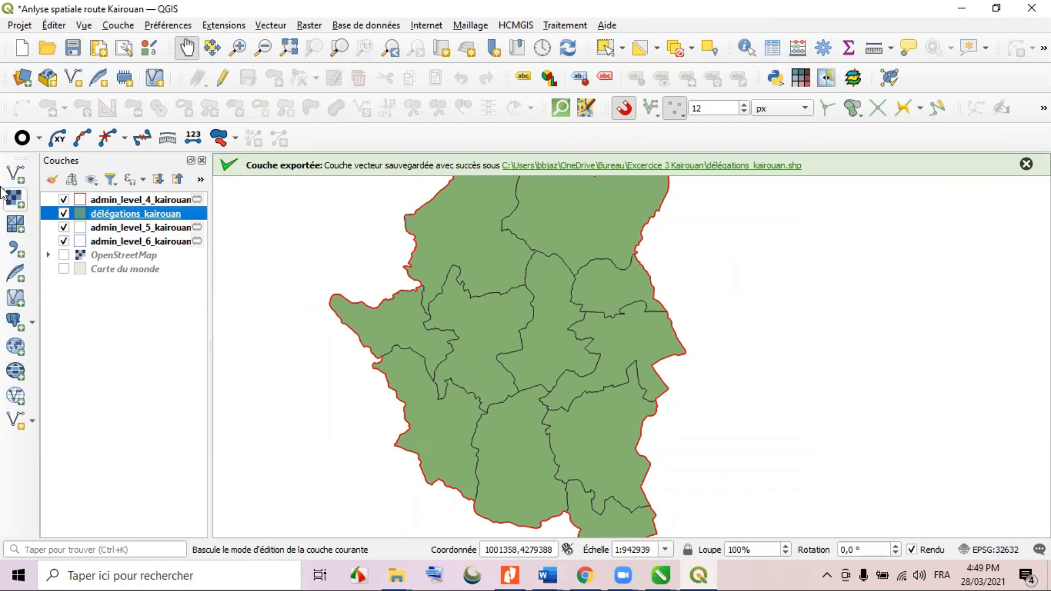
Hide the admin_level_4_kairouan and admin_level_6_kairouan layers and copy all style categories from admin_level_5_kairouan.
{"action": "left_click", "coordinate": [64, 200]}
{"action": "left_click", "coordinate": [63, 241]}
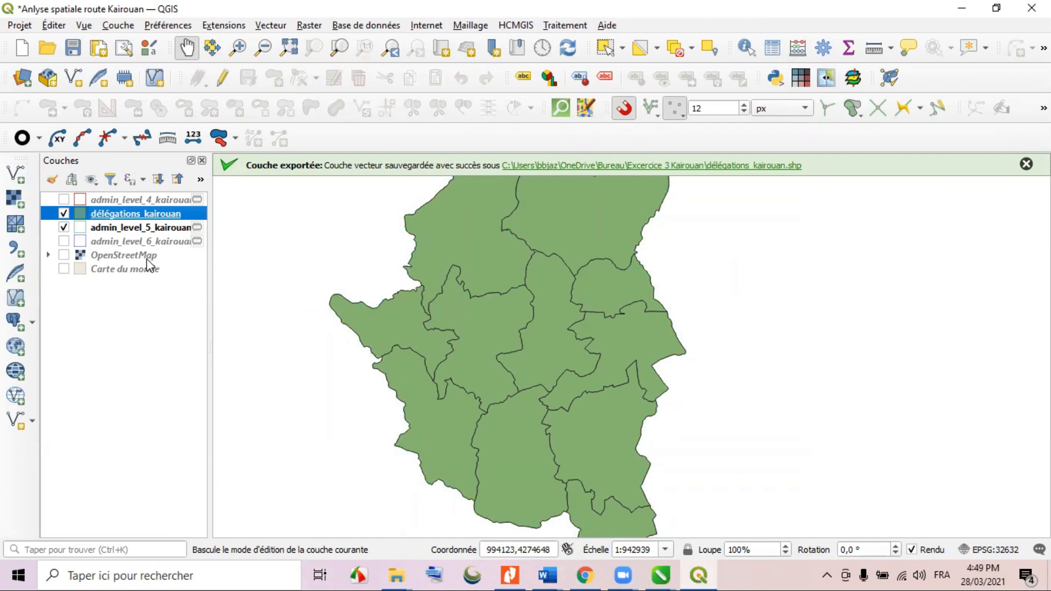
{"action": "left_click", "coordinate": [124, 227]}
{"action": "right_click", "coordinate": [123, 229]}
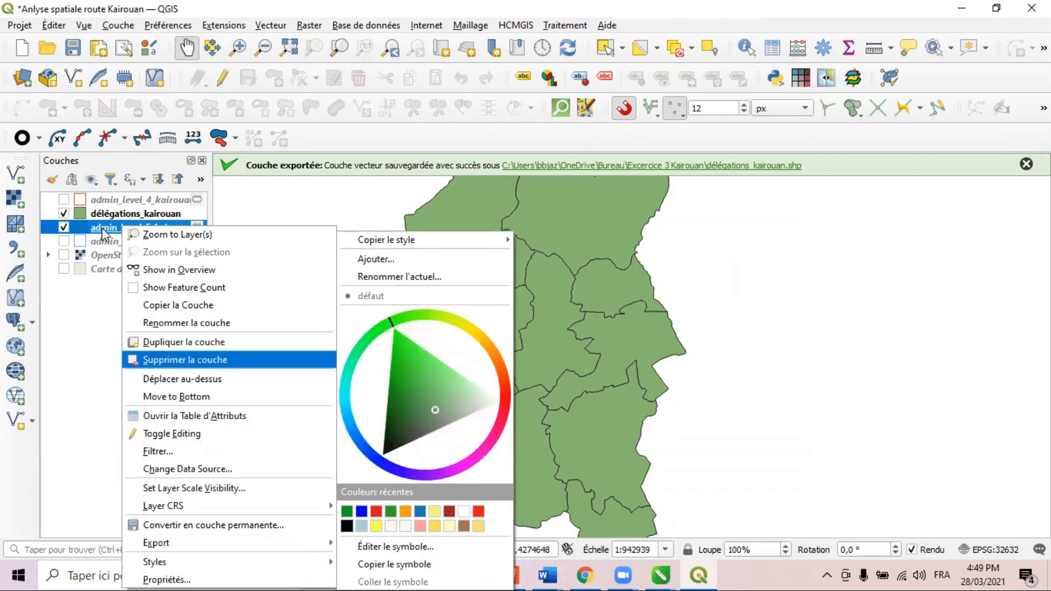
{"action": "left_click", "coordinate": [100, 226]}
{"action": "right_click", "coordinate": [99, 225]}
{"action": "mouse_move", "coordinate": [149, 564]}
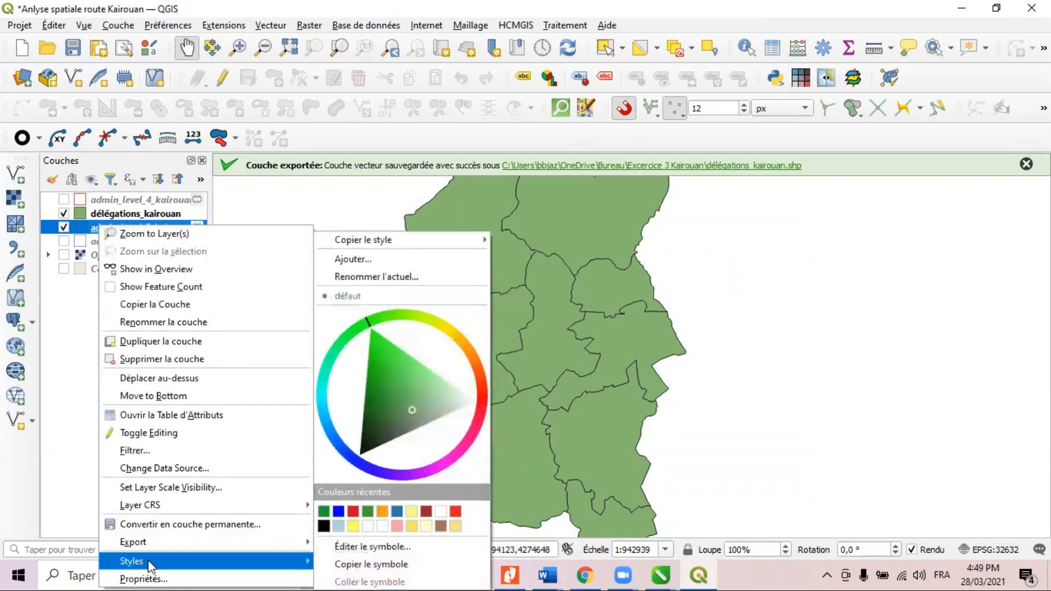
{"action": "mouse_move", "coordinate": [375, 245]}
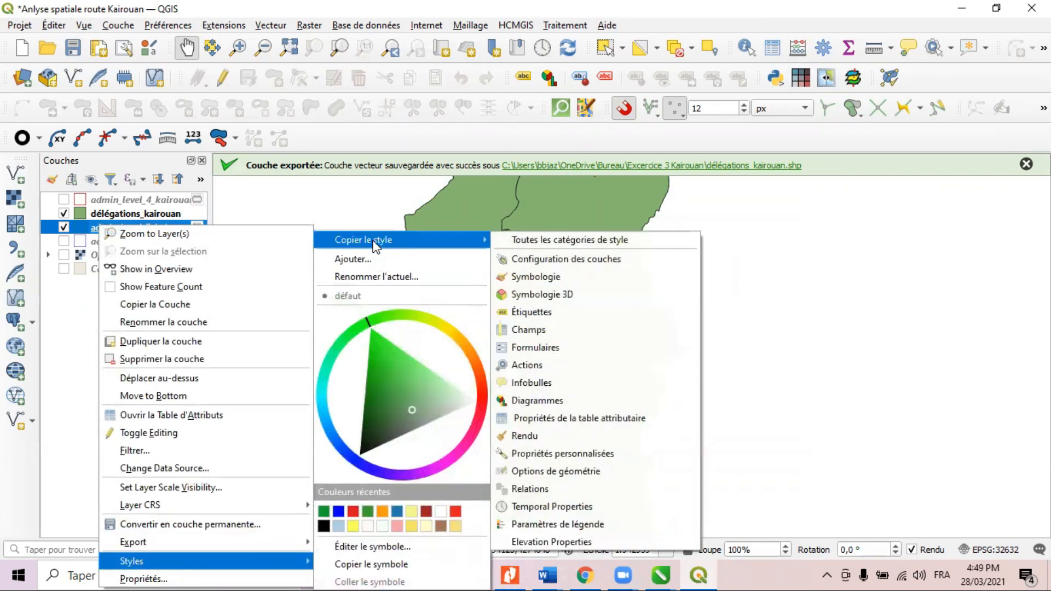
{"action": "left_click", "coordinate": [537, 240]}
Paste all the copied style categories onto the délégations_kairouan layer and dismiss the export message.
{"action": "left_click", "coordinate": [126, 216]}
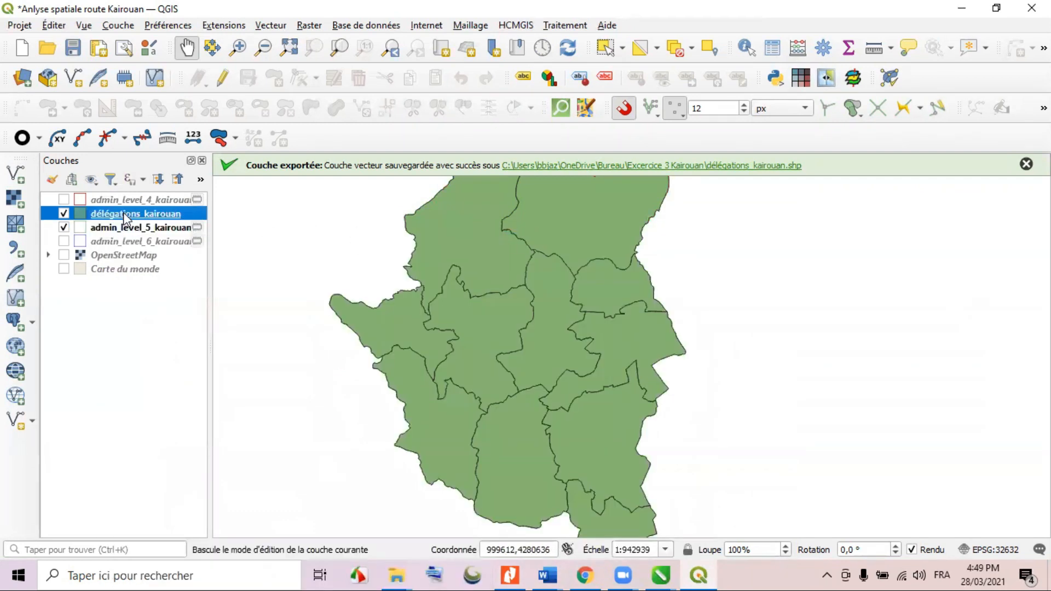
{"action": "right_click", "coordinate": [126, 216]}
{"action": "mouse_move", "coordinate": [163, 524]}
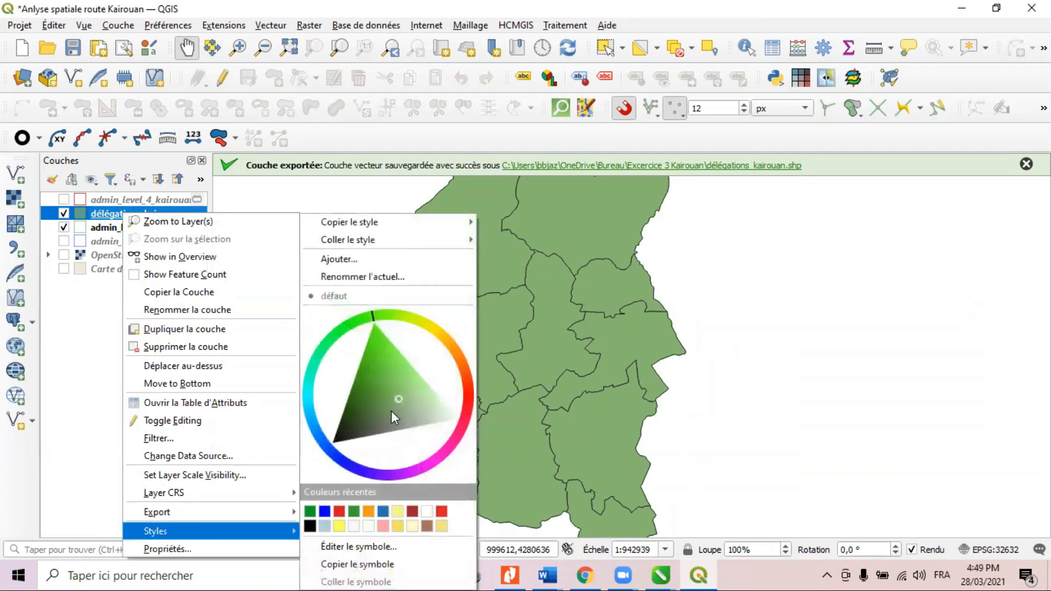
{"action": "mouse_move", "coordinate": [379, 239]}
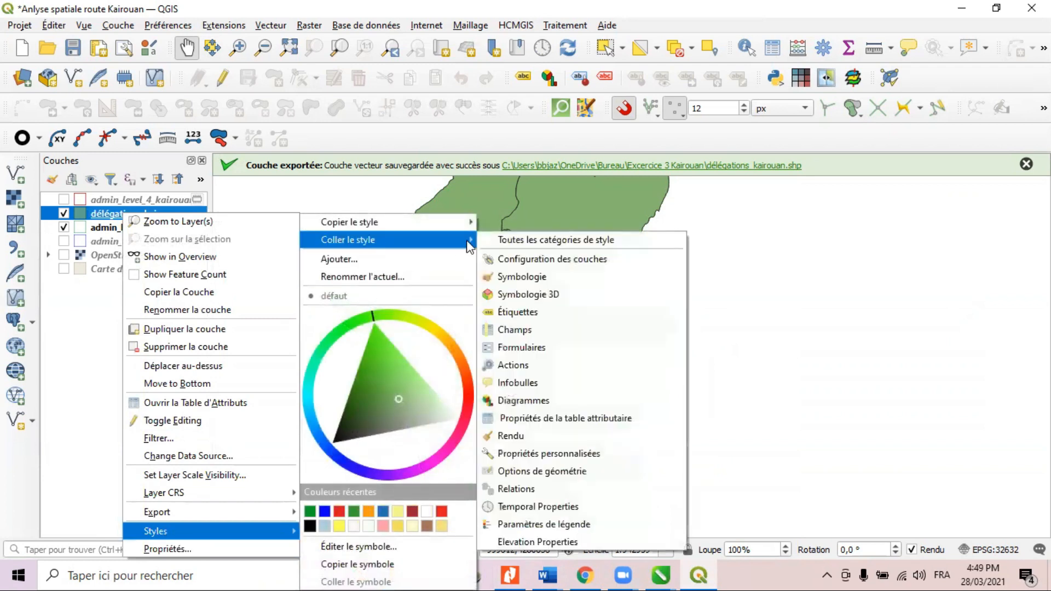
{"action": "left_click", "coordinate": [523, 243]}
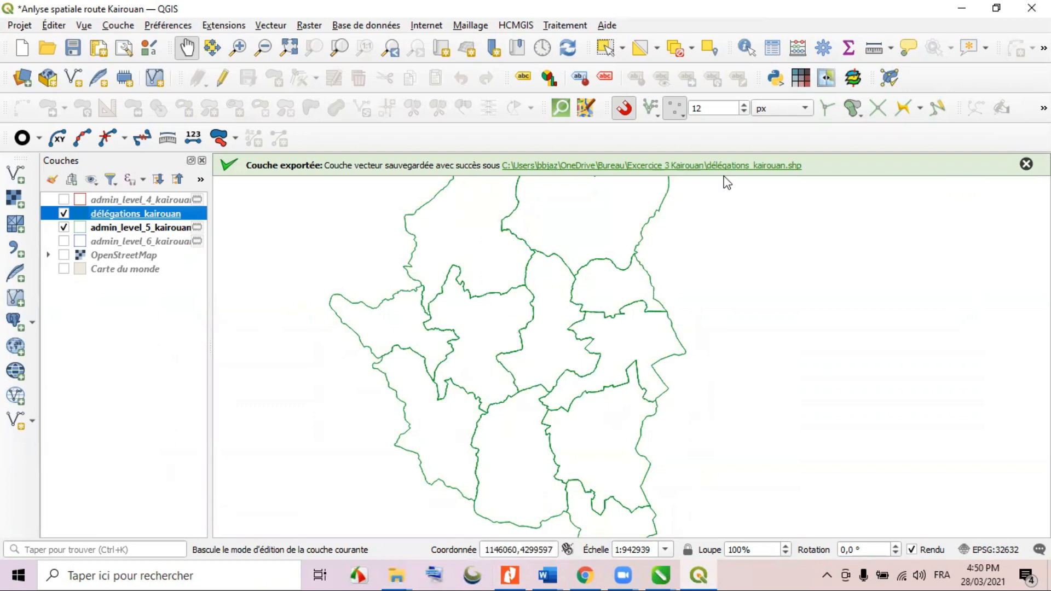
{"action": "left_click", "coordinate": [1027, 165]}
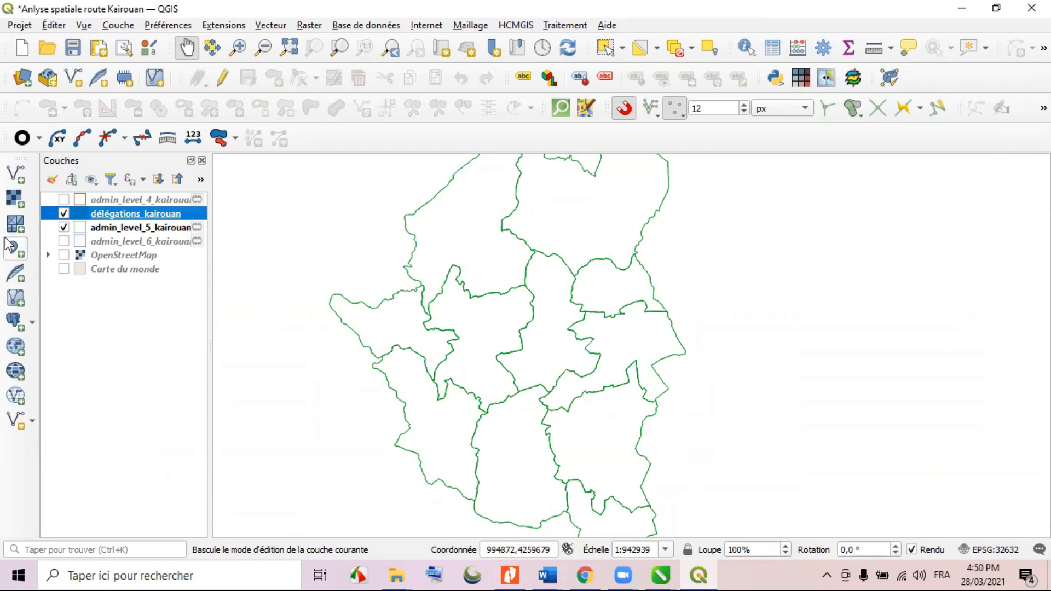
Remove the admin_level_5_kairouan layer from the project.
{"action": "left_click", "coordinate": [153, 230]}
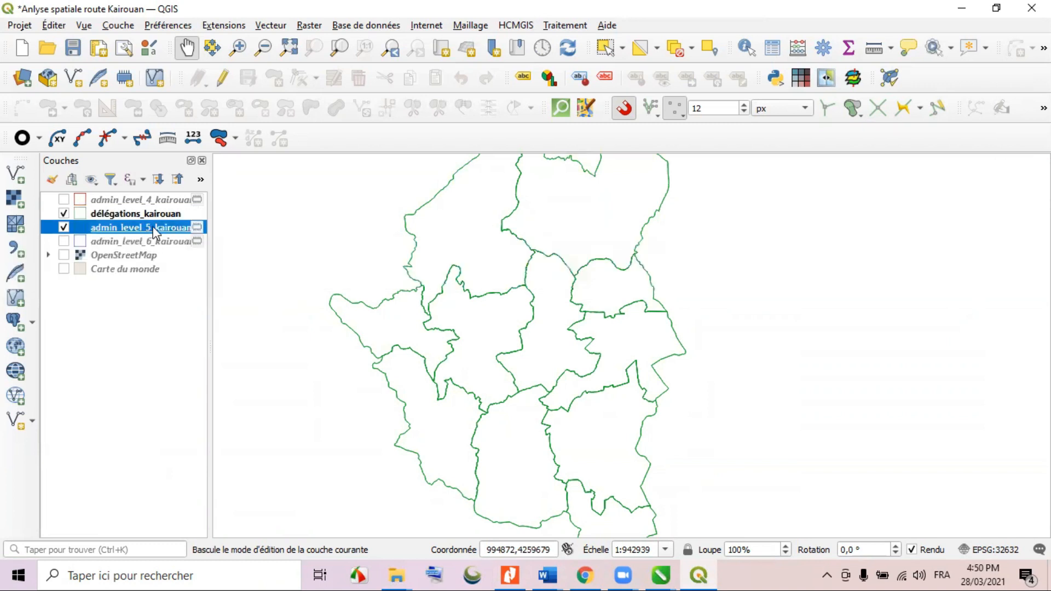
{"action": "right_click", "coordinate": [155, 232]}
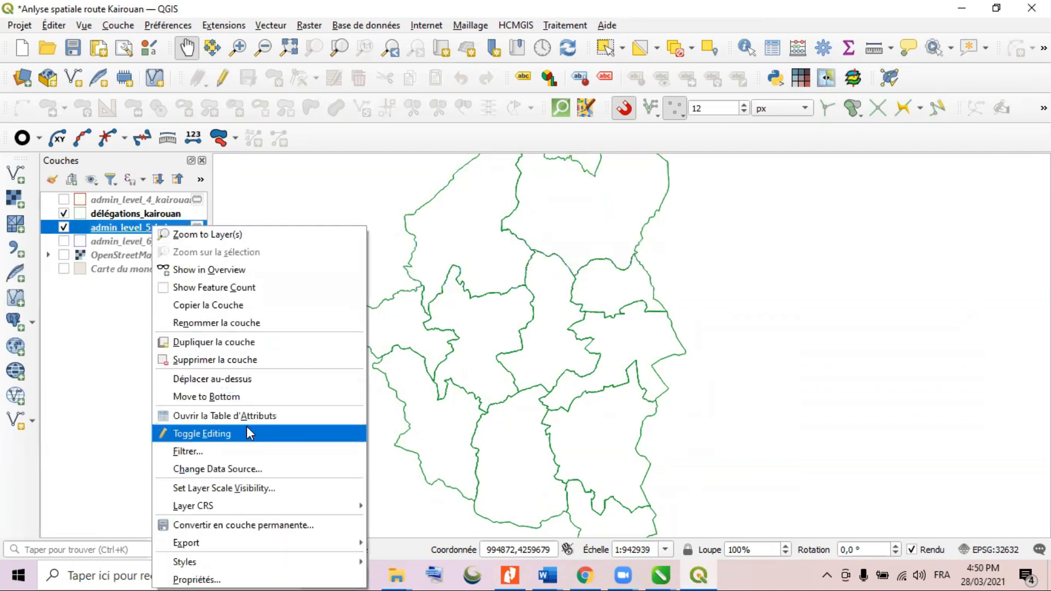
{"action": "left_click", "coordinate": [216, 359]}
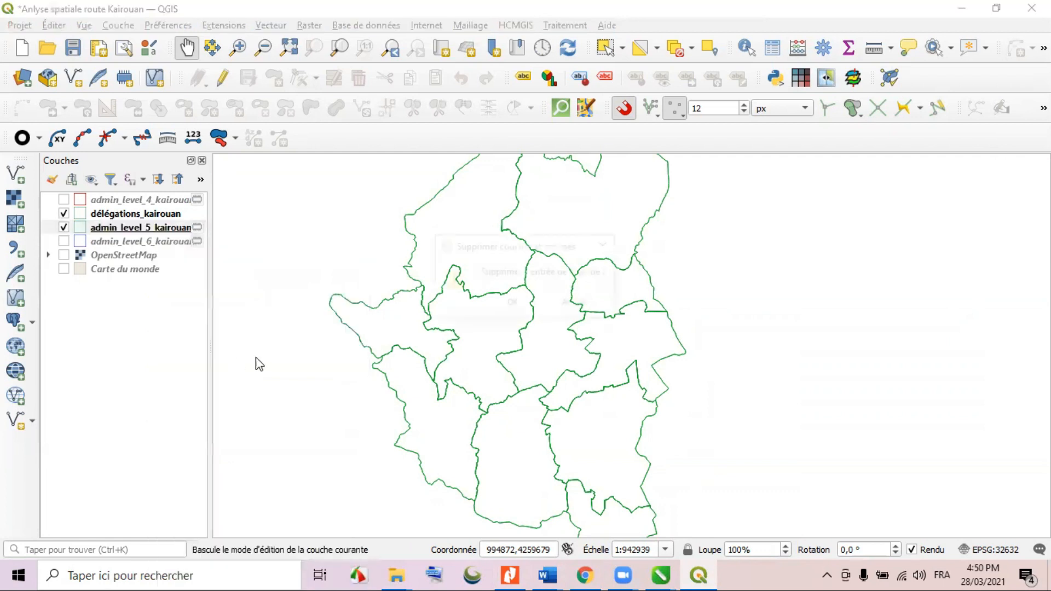
{"action": "key", "text": "Return"}
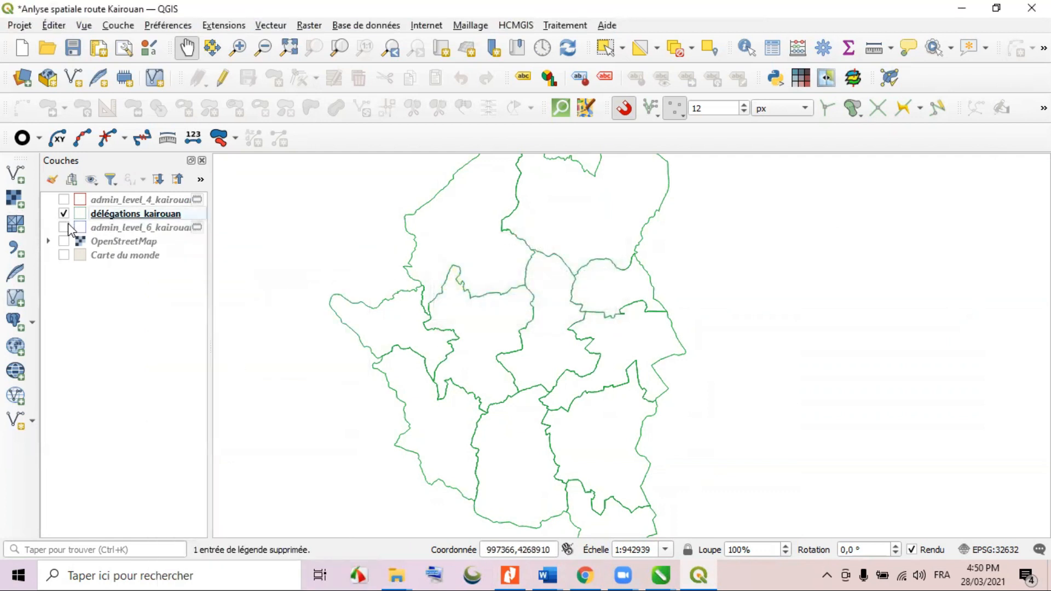
Show the admin_level_6_kairouan layer and start exporting it to a file, keeping only three of its attribute fields.
{"action": "left_click", "coordinate": [125, 225]}
{"action": "left_click", "coordinate": [64, 228]}
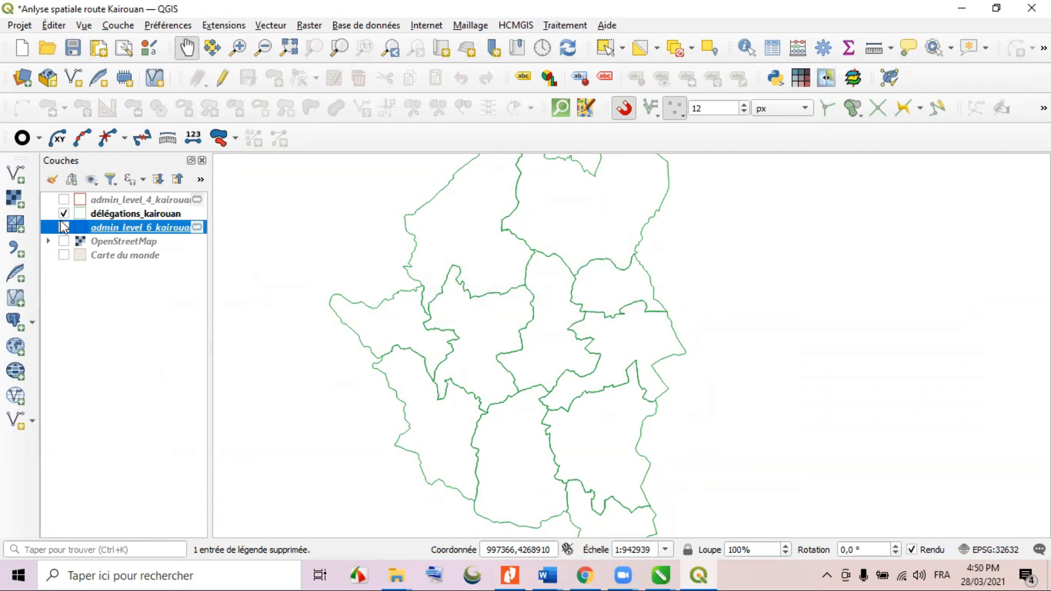
{"action": "right_click", "coordinate": [124, 224]}
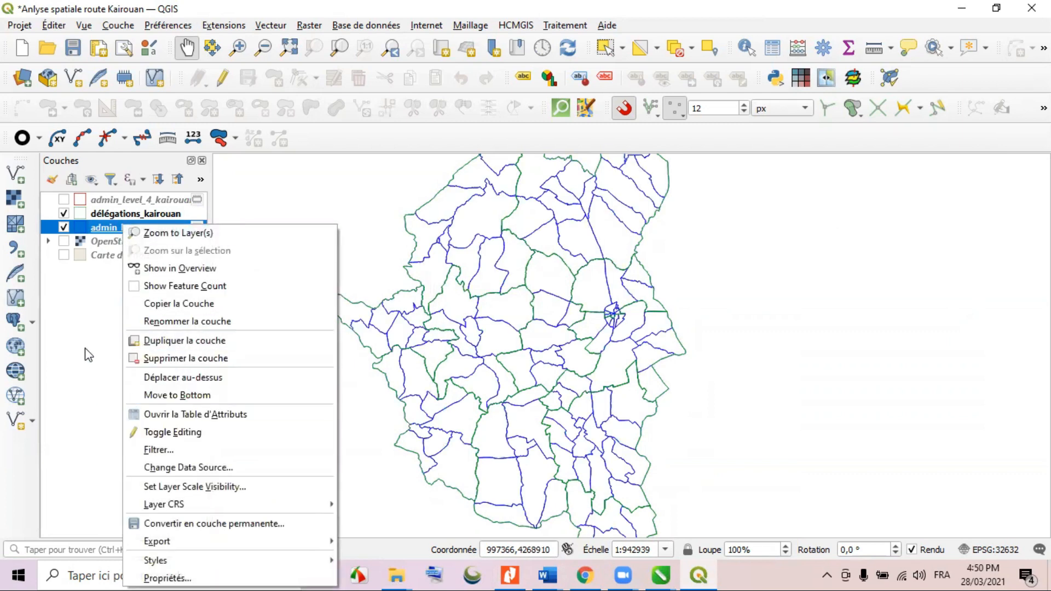
{"action": "left_click", "coordinate": [85, 348]}
{"action": "right_click", "coordinate": [131, 228]}
{"action": "mouse_move", "coordinate": [198, 543]}
{"action": "left_click", "coordinate": [391, 527]}
{"action": "left_click", "coordinate": [648, 371]}
{"action": "left_click", "coordinate": [360, 254]}
{"action": "scroll", "coordinate": [359, 274], "scroll_direction": "down", "scroll_amount": 1}
{"action": "left_click", "coordinate": [360, 323]}
{"action": "left_click", "coordinate": [360, 346]}
Export the level 6 boundaries as secteurs_kairouan in the Excercice 3 Kairouan folder, using the project CRS EPSG:32632.
{"action": "left_click", "coordinate": [756, 70]}
{"action": "left_click", "coordinate": [664, 136]}
{"action": "left_click", "coordinate": [465, 313]}
{"action": "left_click_drag", "start_coordinate": [480, 314], "coordinate": [433, 314]}
{"action": "type", "text": "secteurs"}
{"action": "left_click", "coordinate": [843, 367]}
{"action": "left_click", "coordinate": [548, 112]}
{"action": "left_click", "coordinate": [540, 129]}
{"action": "left_click", "coordinate": [610, 546]}
Copy all style categories from admin_level_6_kairouan and paste them onto the secteurs_kairouan layer.
{"action": "right_click", "coordinate": [130, 241]}
{"action": "mouse_move", "coordinate": [187, 337]}
{"action": "left_click", "coordinate": [575, 223]}
{"action": "right_click", "coordinate": [132, 227]}
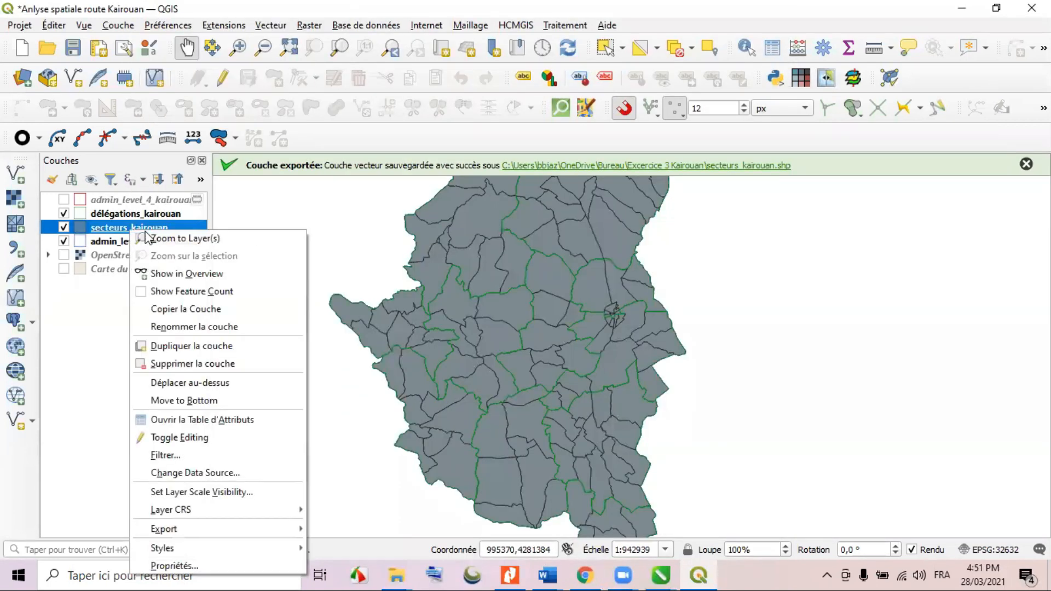
{"action": "mouse_move", "coordinate": [170, 548]}
{"action": "mouse_move", "coordinate": [370, 240]}
{"action": "left_click", "coordinate": [551, 241]}
Remove the admin_level_6_kairouan layer from the project.
{"action": "right_click", "coordinate": [144, 242]}
{"action": "left_click", "coordinate": [207, 135]}
{"action": "left_click", "coordinate": [513, 300]}
Show the admin_level_4_kairouan layer and start exporting it to a file, keeping only three of its attribute fields.
{"action": "left_click", "coordinate": [63, 199]}
{"action": "right_click", "coordinate": [126, 200]}
{"action": "mouse_move", "coordinate": [137, 500]}
{"action": "left_click", "coordinate": [378, 500]}
{"action": "left_click", "coordinate": [647, 371]}
{"action": "left_click", "coordinate": [359, 254]}
{"action": "scroll", "coordinate": [362, 323], "scroll_direction": "down", "scroll_amount": 4}
{"action": "left_click", "coordinate": [361, 277]}
{"action": "scroll", "coordinate": [368, 281], "scroll_direction": "down", "scroll_amount": 6}
{"action": "left_click", "coordinate": [360, 277]}
Export the level 4 boundary as gov_kairouan.shp in the Excercice 3 Kairouan folder, using the project CRS EPSG:32632.
{"action": "left_click", "coordinate": [757, 70]}
{"action": "left_click", "coordinate": [657, 152]}
{"action": "left_click_drag", "start_coordinate": [468, 314], "coordinate": [432, 313]}
{"action": "type", "text": "gov_kairouan.shp"}
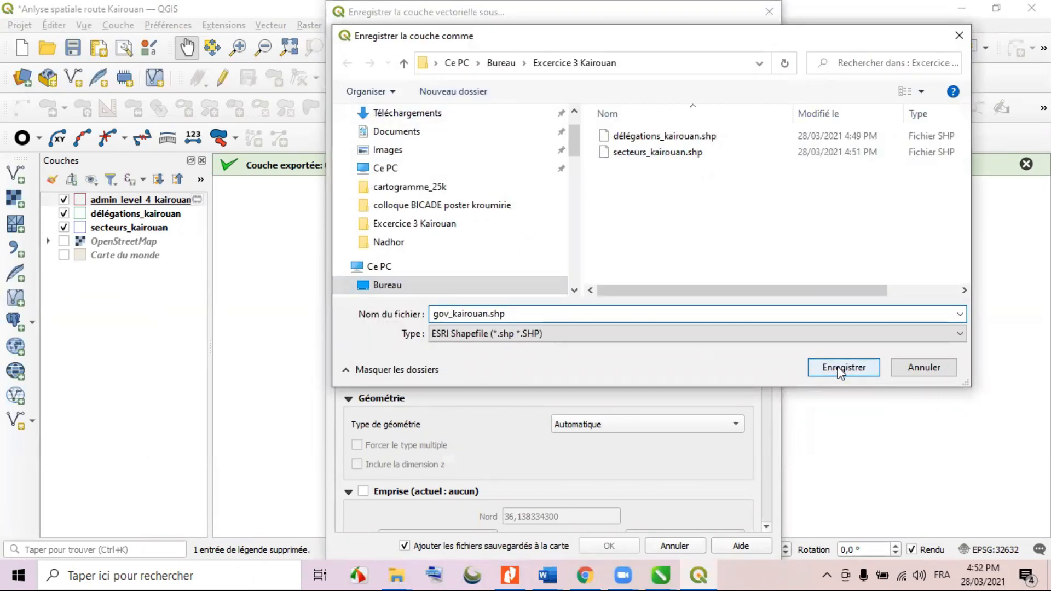
{"action": "left_click", "coordinate": [838, 369]}
{"action": "left_click", "coordinate": [657, 113]}
{"action": "left_click", "coordinate": [548, 131]}
{"action": "left_click", "coordinate": [625, 546]}
Paste all style categories of admin_level_4_kairouan onto the gov_kairouan layer.
{"action": "right_click", "coordinate": [107, 201]}
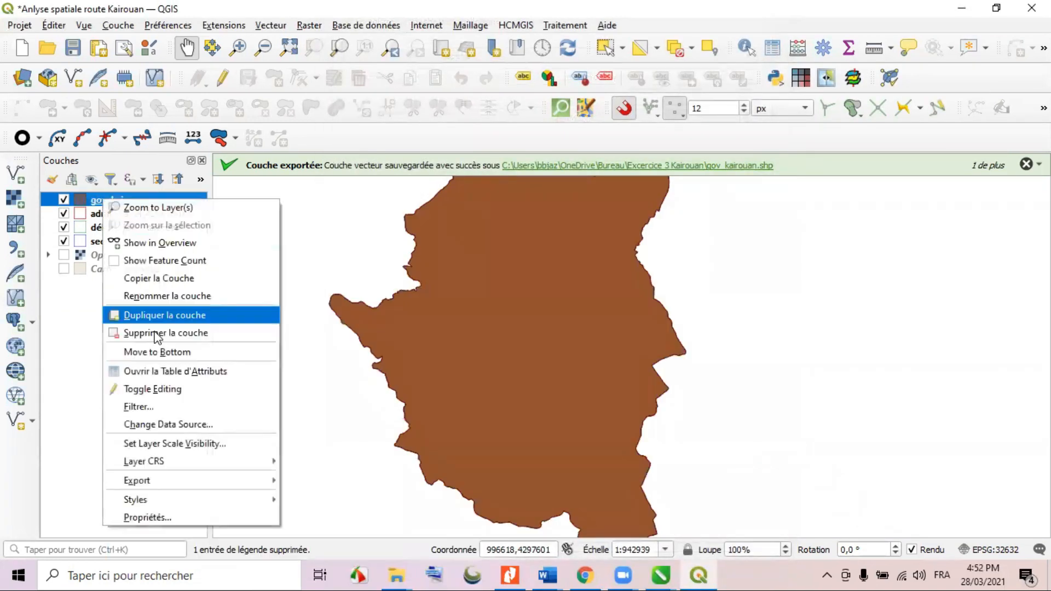
{"action": "mouse_move", "coordinate": [137, 500]}
{"action": "mouse_move", "coordinate": [329, 240]}
{"action": "left_click", "coordinate": [485, 243]}
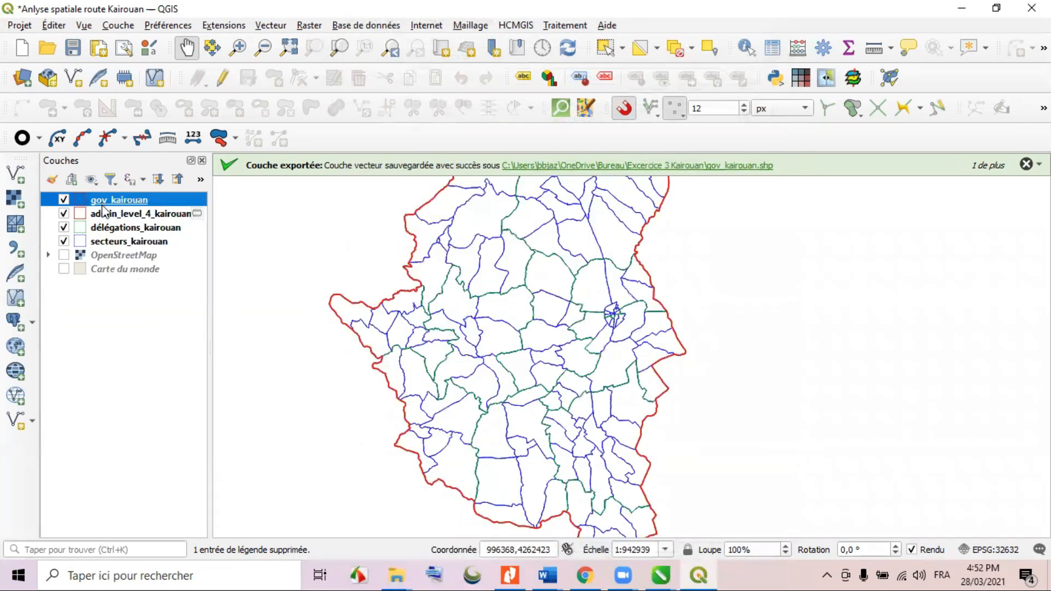
Remove the admin_level_4_kairouan layer from the project.
{"action": "left_click", "coordinate": [116, 244]}
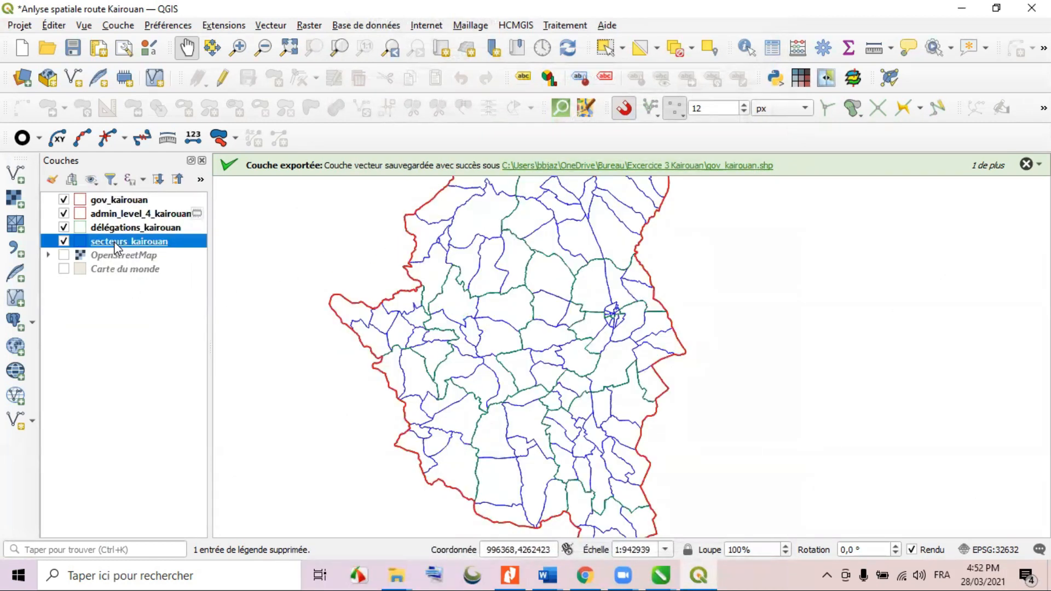
{"action": "right_click", "coordinate": [126, 214]}
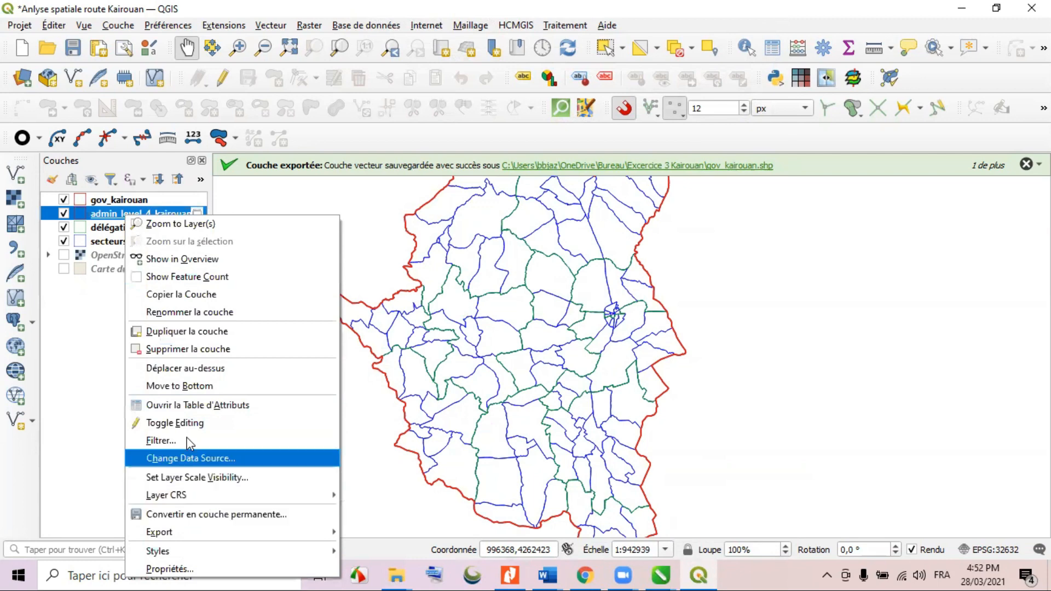
{"action": "left_click", "coordinate": [207, 351]}
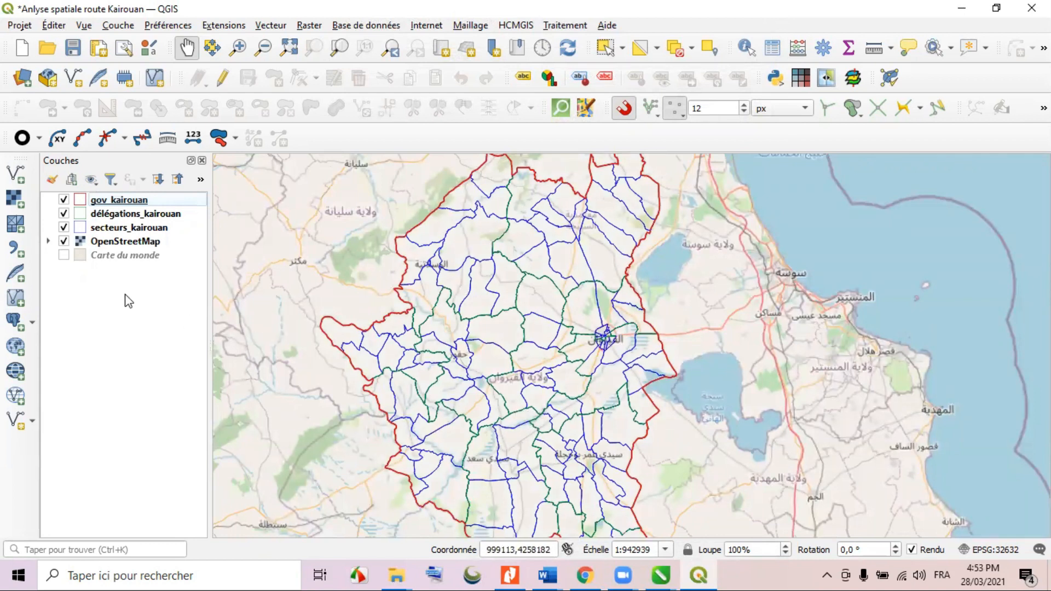
Examine the roads and their classification around Kairouan on the OpenStreetMap base map.
{"action": "scroll", "coordinate": [611, 342], "scroll_direction": "up", "scroll_amount": 2}
{"action": "scroll", "coordinate": [610, 342], "scroll_direction": "up", "scroll_amount": 2}
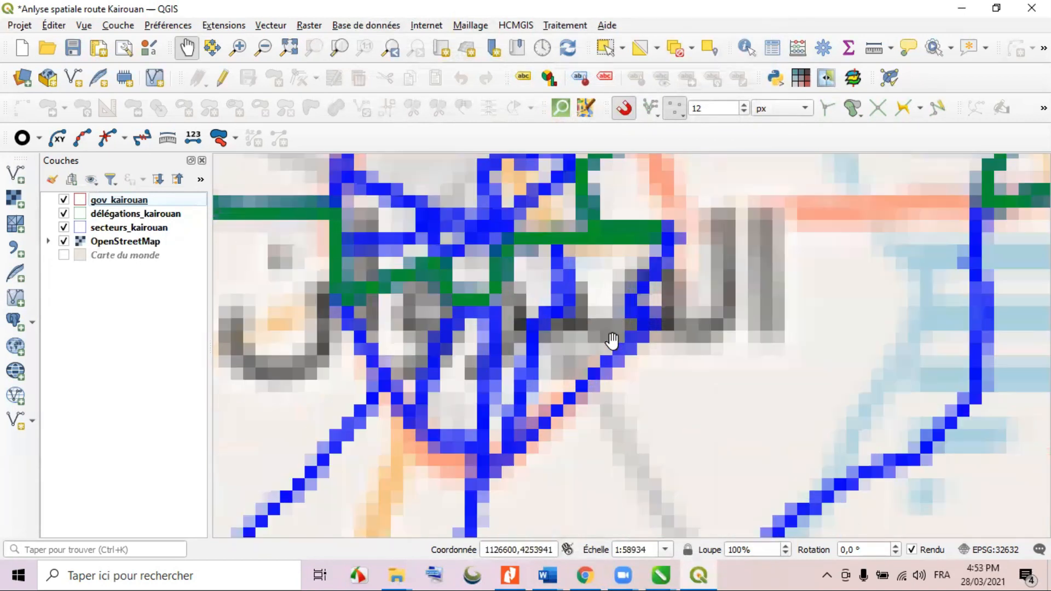
{"action": "left_click_drag", "start_coordinate": [279, 301], "coordinate": [619, 410]}
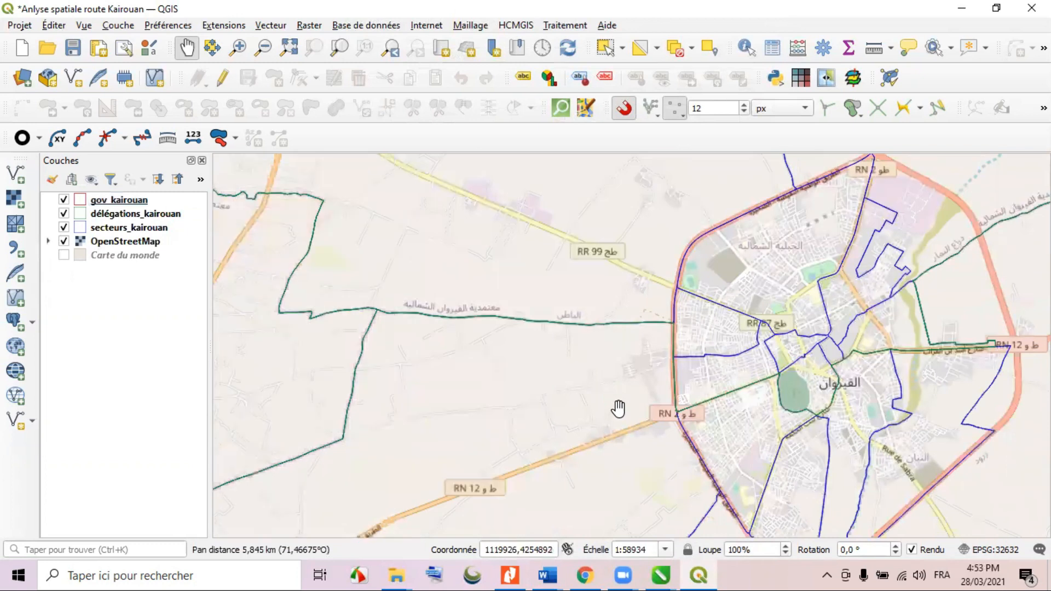
{"action": "left_click_drag", "start_coordinate": [293, 172], "coordinate": [468, 325]}
{"action": "scroll", "coordinate": [454, 259], "scroll_direction": "up", "scroll_amount": 3}
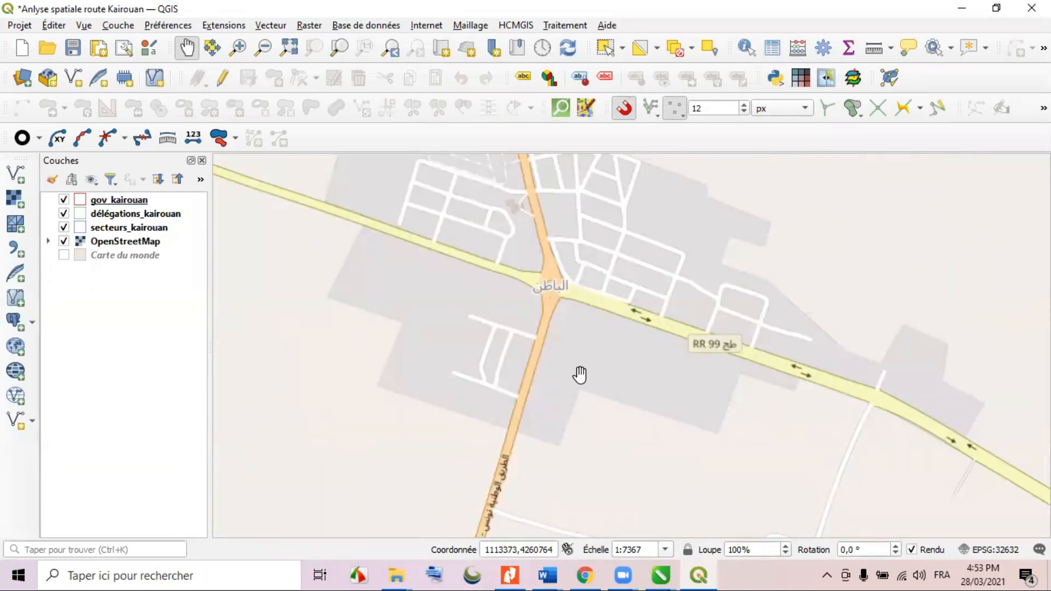
{"action": "scroll", "coordinate": [512, 345], "scroll_direction": "down", "scroll_amount": 2}
{"action": "scroll", "coordinate": [610, 376], "scroll_direction": "down", "scroll_amount": 1}
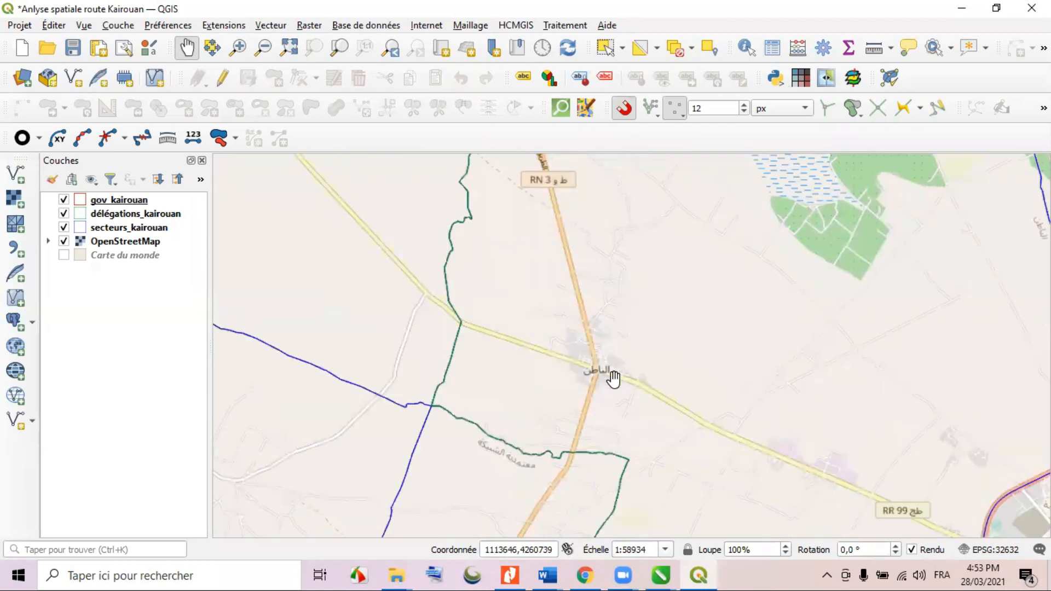
{"action": "scroll", "coordinate": [614, 376], "scroll_direction": "up", "scroll_amount": 2}
{"action": "scroll", "coordinate": [597, 407], "scroll_direction": "up", "scroll_amount": 1}
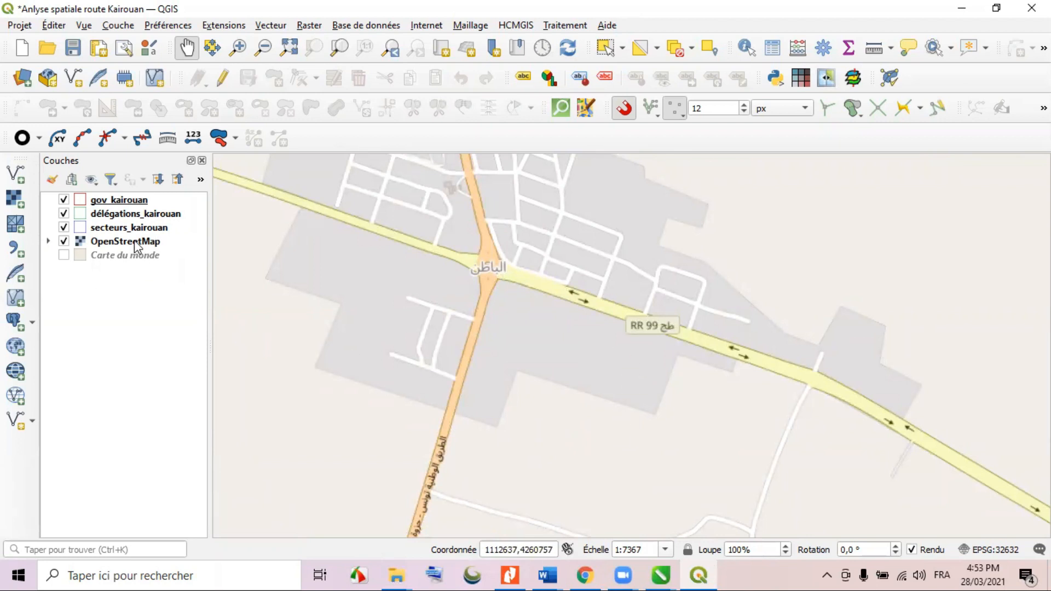
Close the QuickOSM query window and switch to Chrome to consult the OpenStreetMap Wiki's SymbolsTab page.
{"action": "left_click", "coordinate": [562, 110]}
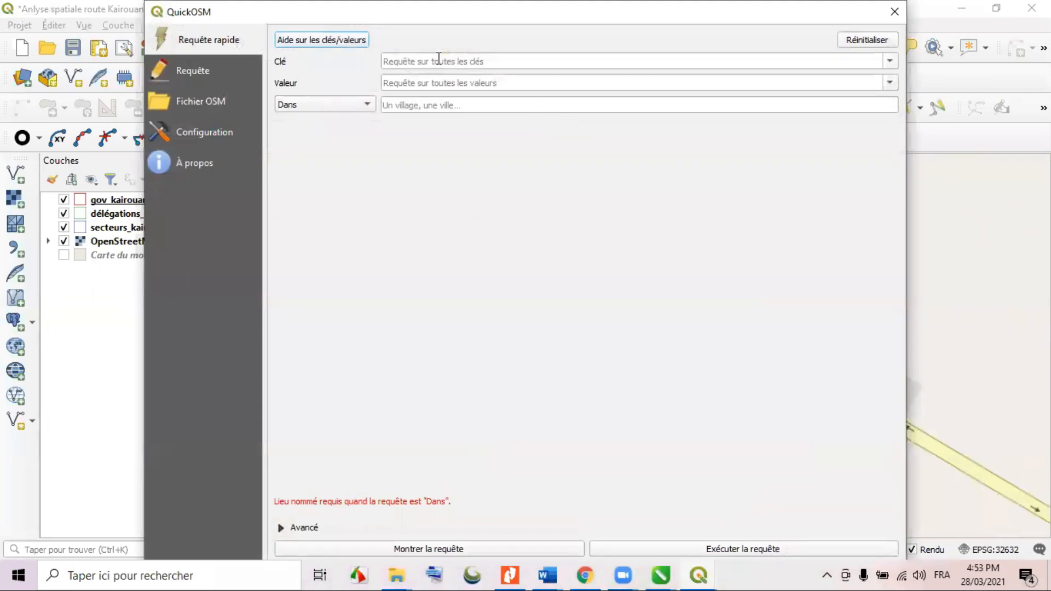
{"action": "left_click", "coordinate": [894, 12]}
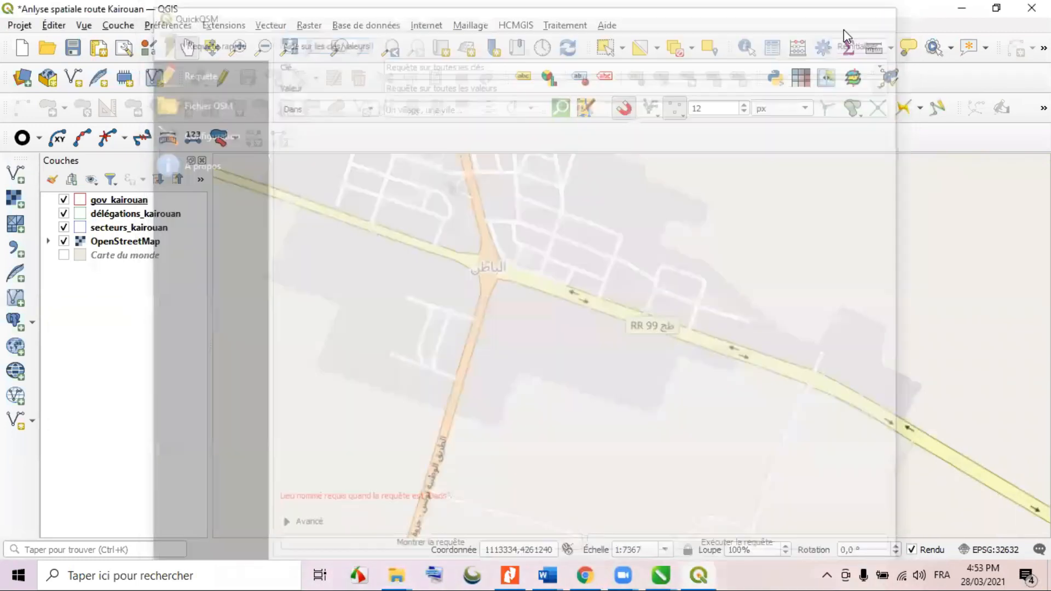
{"action": "left_click", "coordinate": [584, 574]}
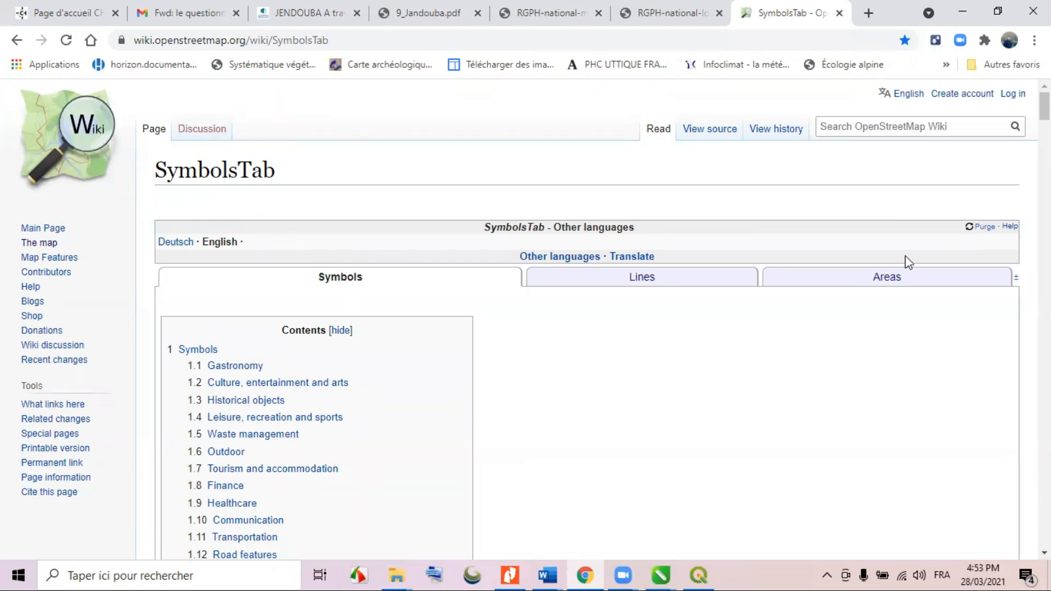
{"action": "left_click_drag", "start_coordinate": [332, 280], "coordinate": [366, 282]}
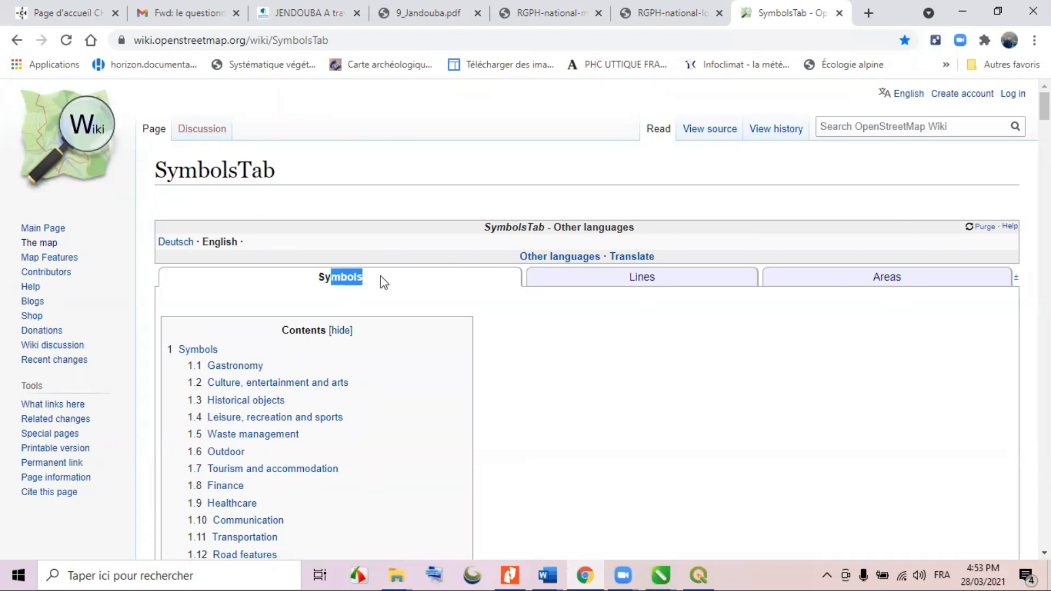
Look up the residential area tag under City planning on the OpenStreetMap Wiki's AreasTab page.
{"action": "left_click", "coordinate": [646, 284]}
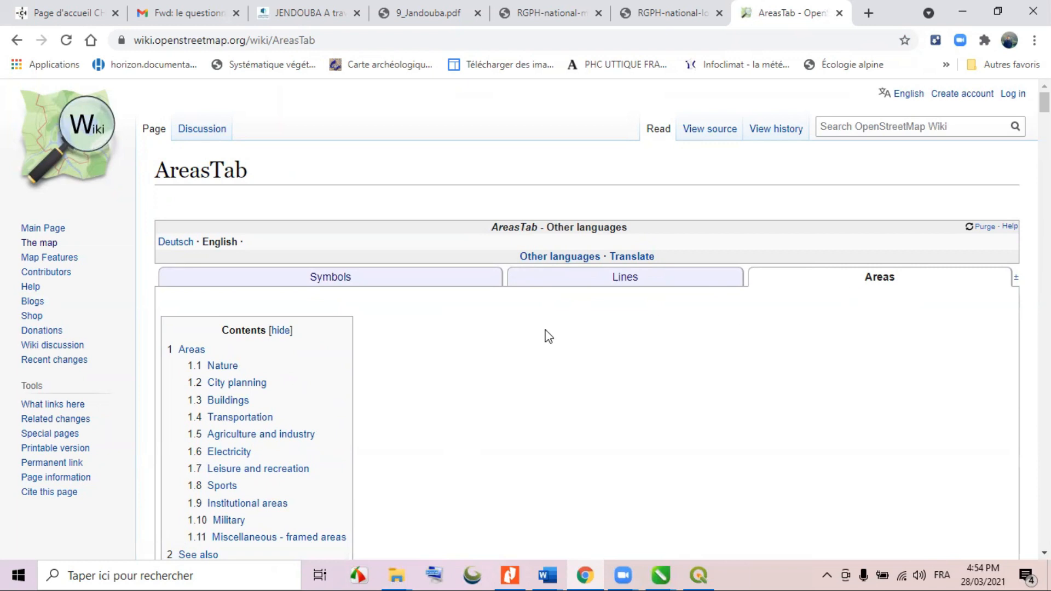
{"action": "scroll", "coordinate": [468, 342], "scroll_direction": "down", "scroll_amount": 10}
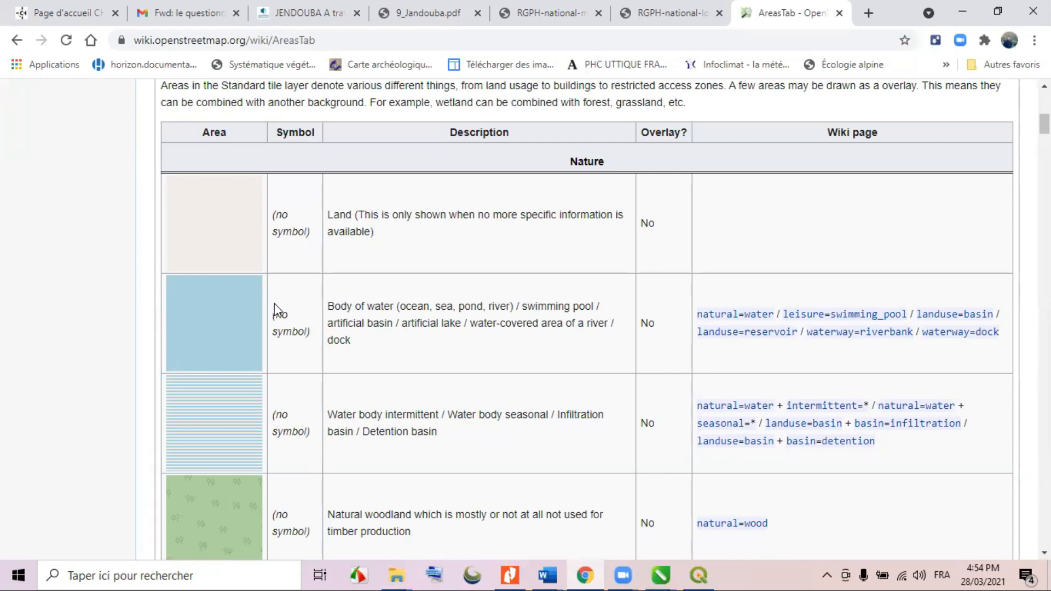
{"action": "scroll", "coordinate": [509, 427], "scroll_direction": "down", "scroll_amount": 20}
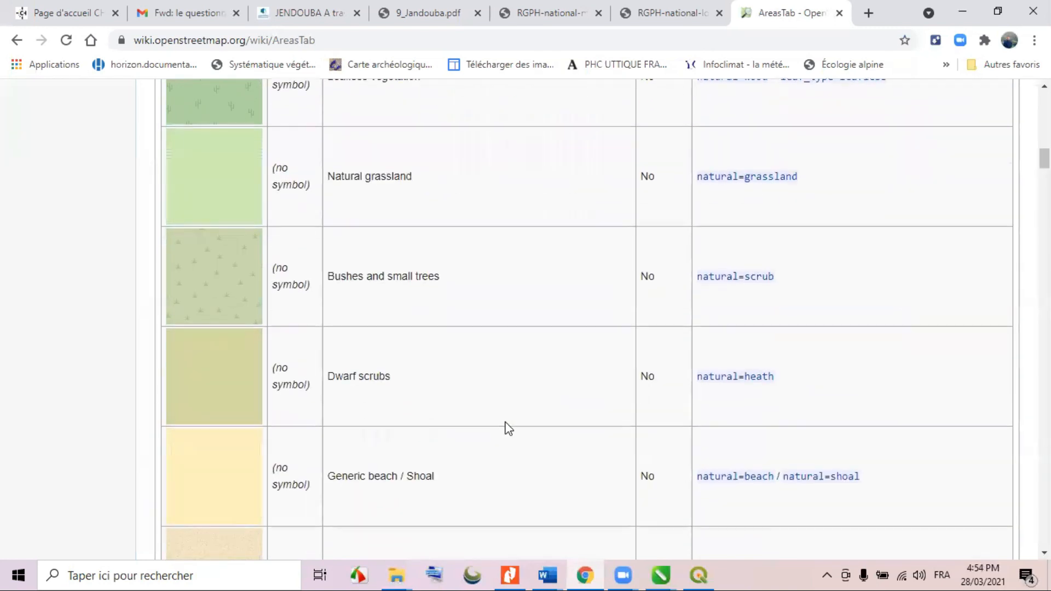
{"action": "scroll", "coordinate": [509, 428], "scroll_direction": "down", "scroll_amount": 20}
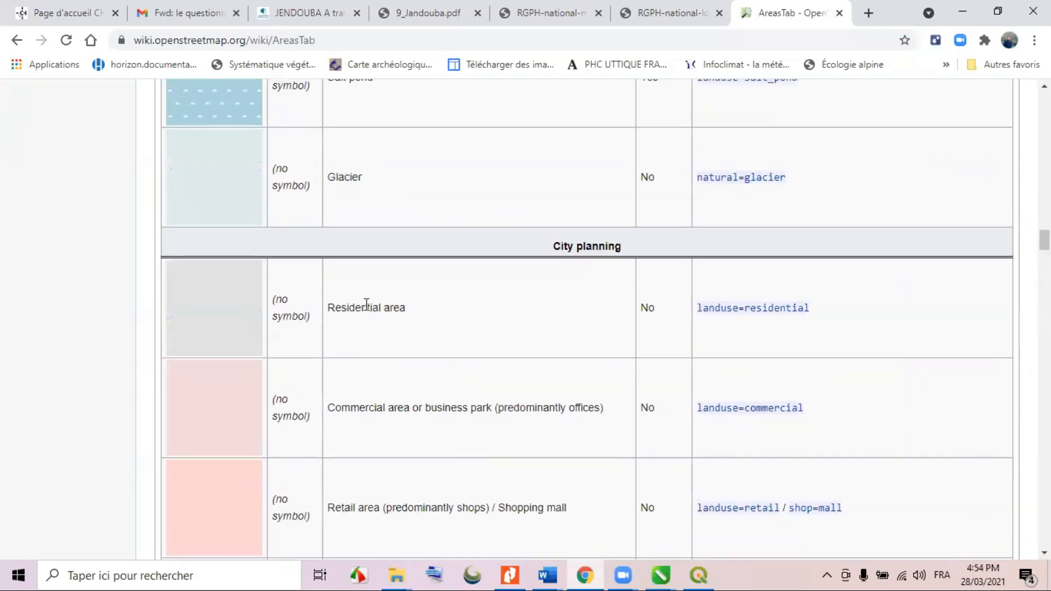
{"action": "left_click_drag", "start_coordinate": [335, 308], "coordinate": [403, 308]}
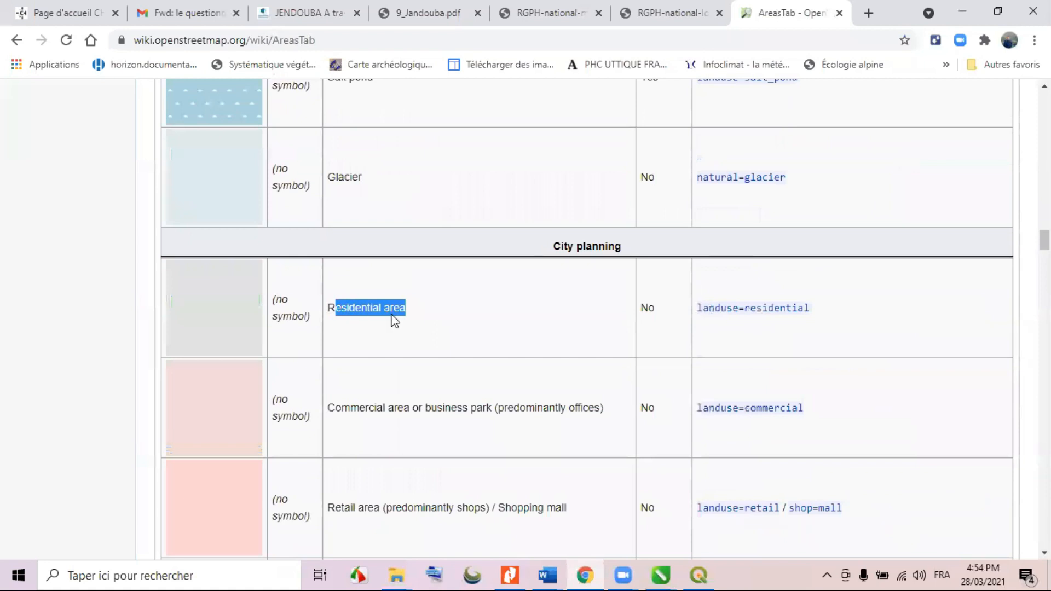
{"action": "left_click", "coordinate": [448, 307]}
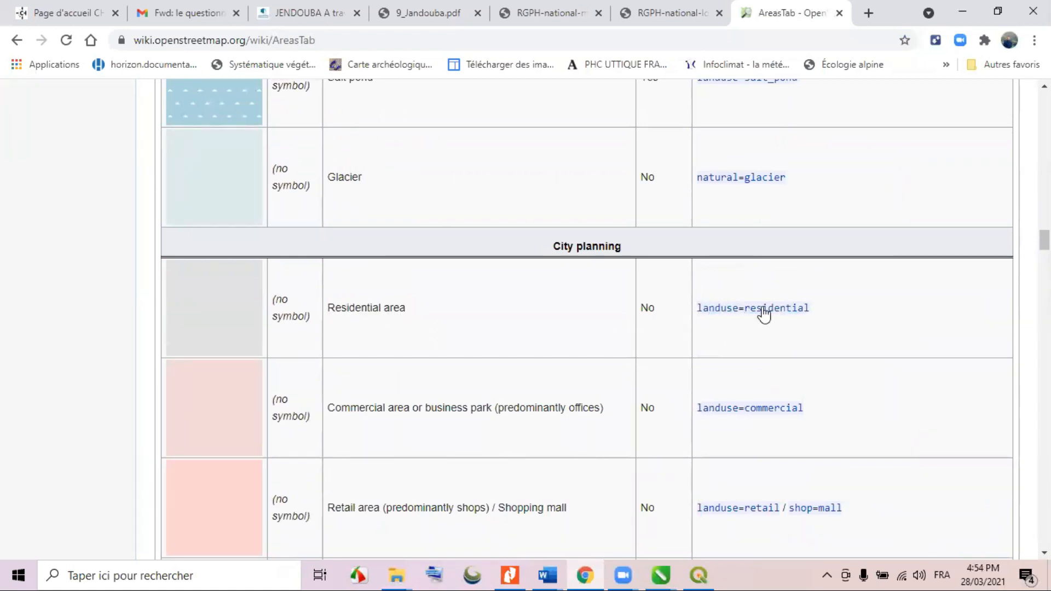
Switch back to QGIS and start a QuickOSM quick query with the key landuse.
{"action": "key", "text": "alt+Tab"}
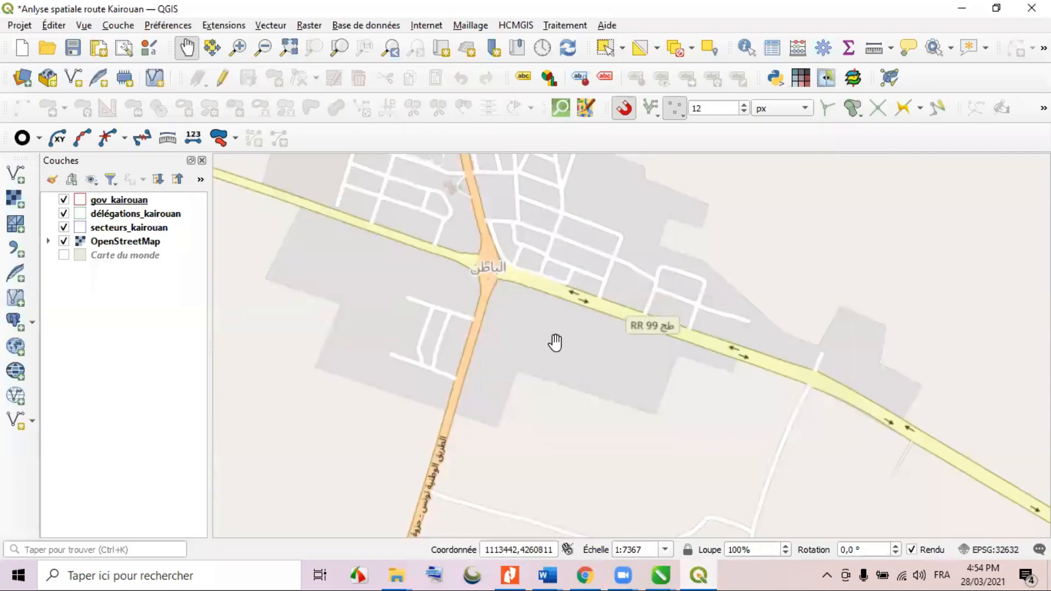
{"action": "scroll", "coordinate": [619, 445], "scroll_direction": "down", "scroll_amount": 1}
{"action": "scroll", "coordinate": [616, 442], "scroll_direction": "down", "scroll_amount": 3}
{"action": "scroll", "coordinate": [601, 408], "scroll_direction": "down", "scroll_amount": 1}
{"action": "scroll", "coordinate": [601, 408], "scroll_direction": "down", "scroll_amount": 1}
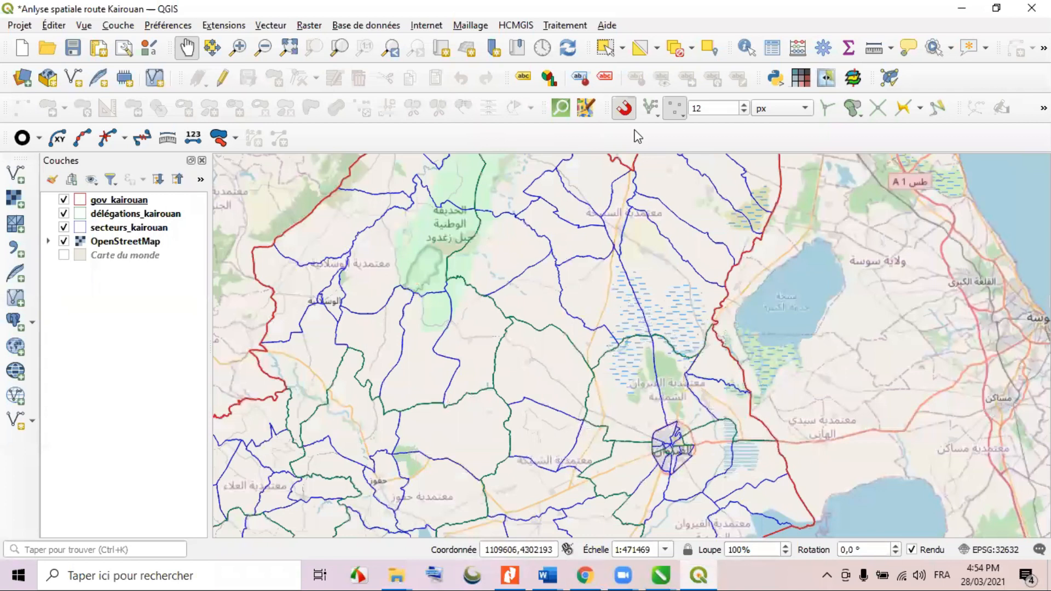
{"action": "left_click", "coordinate": [561, 108]}
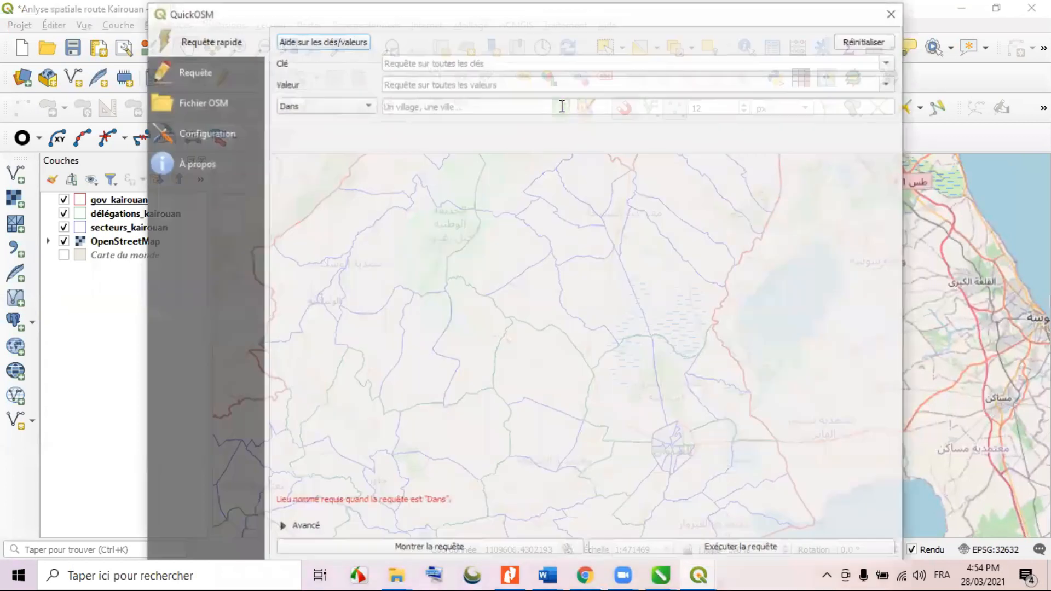
{"action": "left_click", "coordinate": [477, 61]}
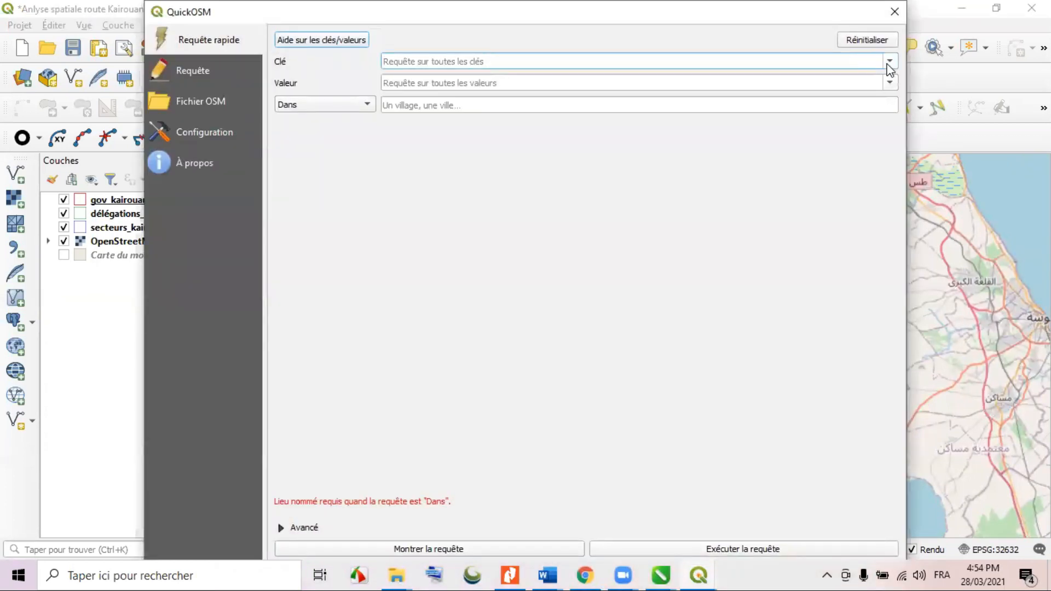
{"action": "left_click", "coordinate": [889, 63]}
{"action": "scroll", "coordinate": [520, 147], "scroll_direction": "down", "scroll_amount": 3}
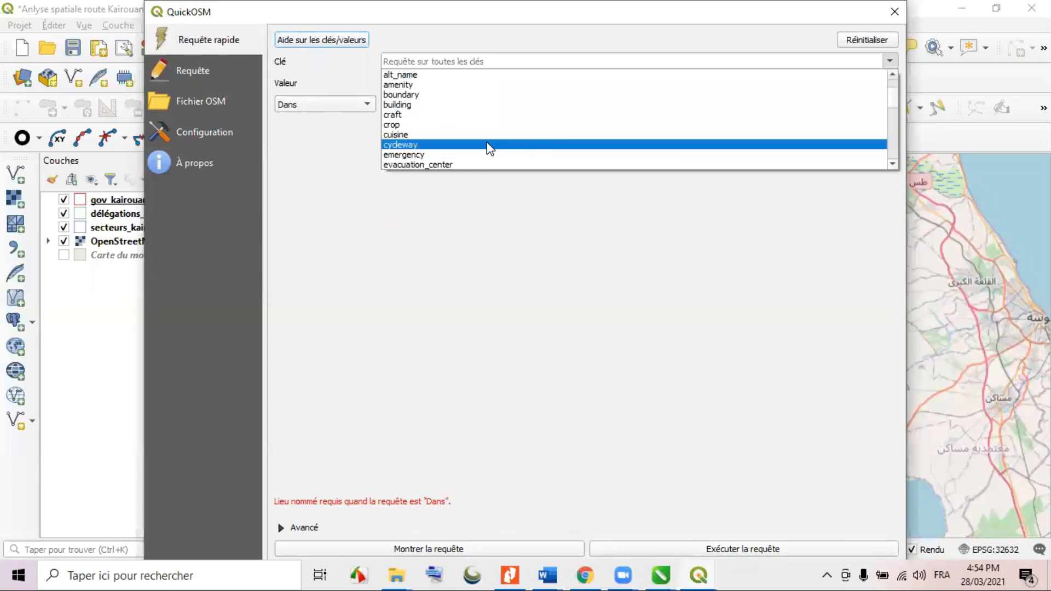
{"action": "scroll", "coordinate": [489, 147], "scroll_direction": "down", "scroll_amount": 2}
{"action": "left_click", "coordinate": [449, 155]}
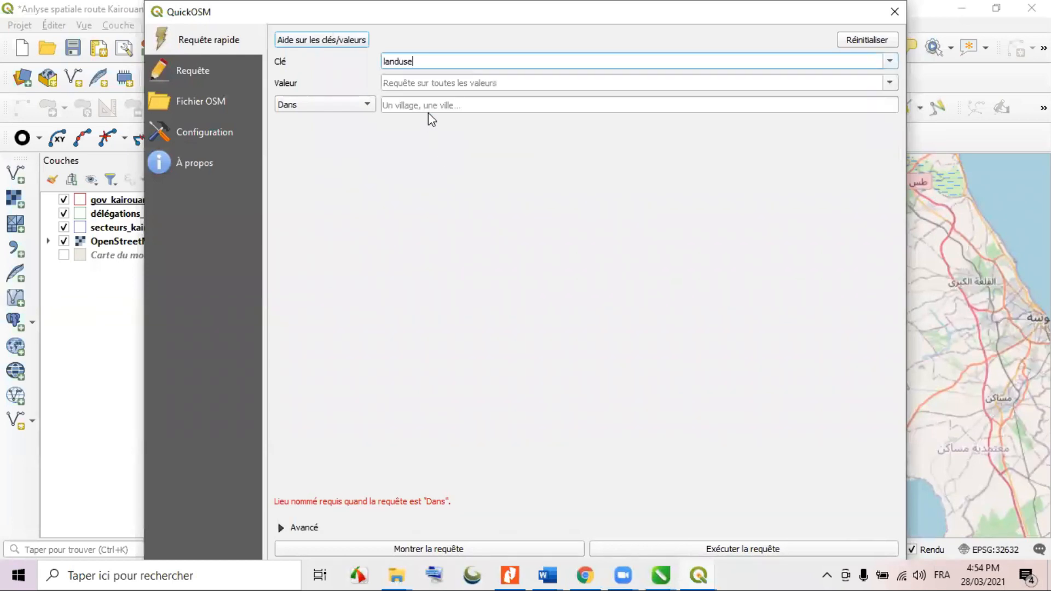
Set the query value to residential and the search place to kairouan.
{"action": "left_click", "coordinate": [889, 83]}
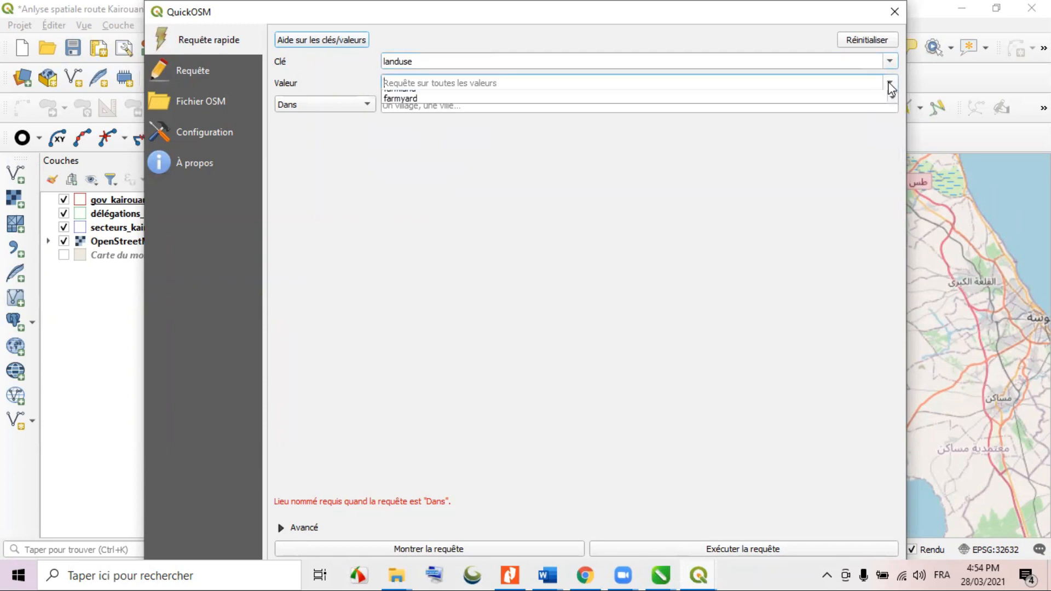
{"action": "left_click", "coordinate": [394, 127]}
{"action": "left_click", "coordinate": [435, 107]}
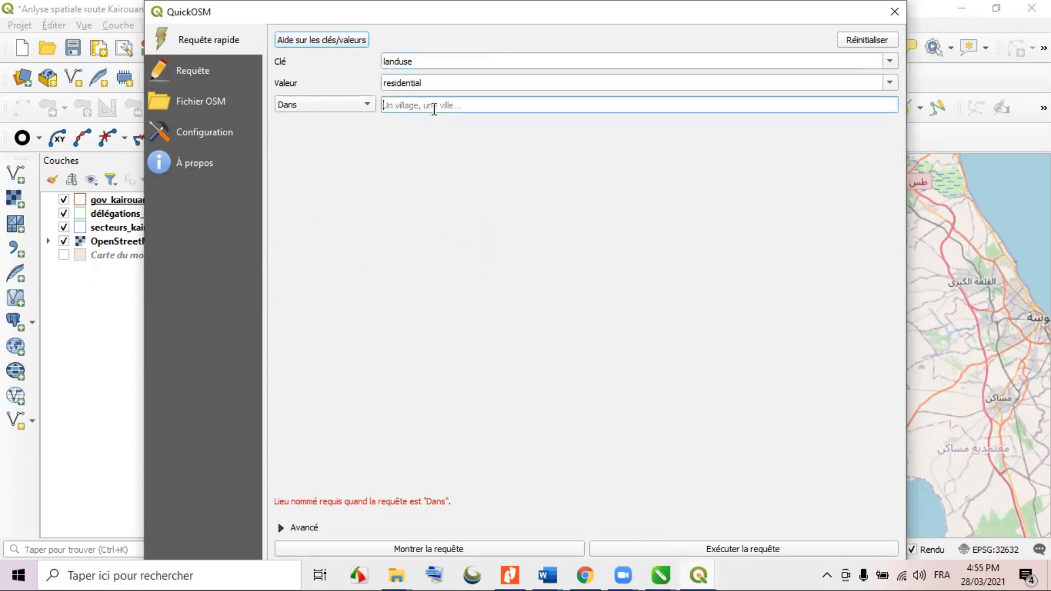
{"action": "type", "text": "kai"}
{"action": "left_click", "coordinate": [398, 118]}
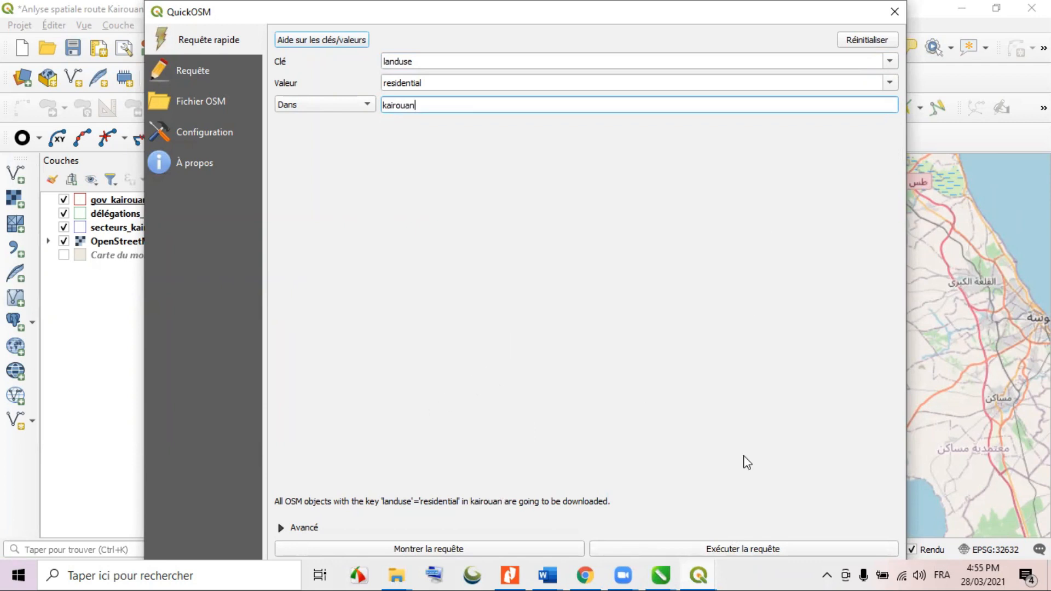
Limit the landuse query output to multipolygons, excluding points, lines and multilines, run it and close QuickOSM.
{"action": "left_click", "coordinate": [280, 529]}
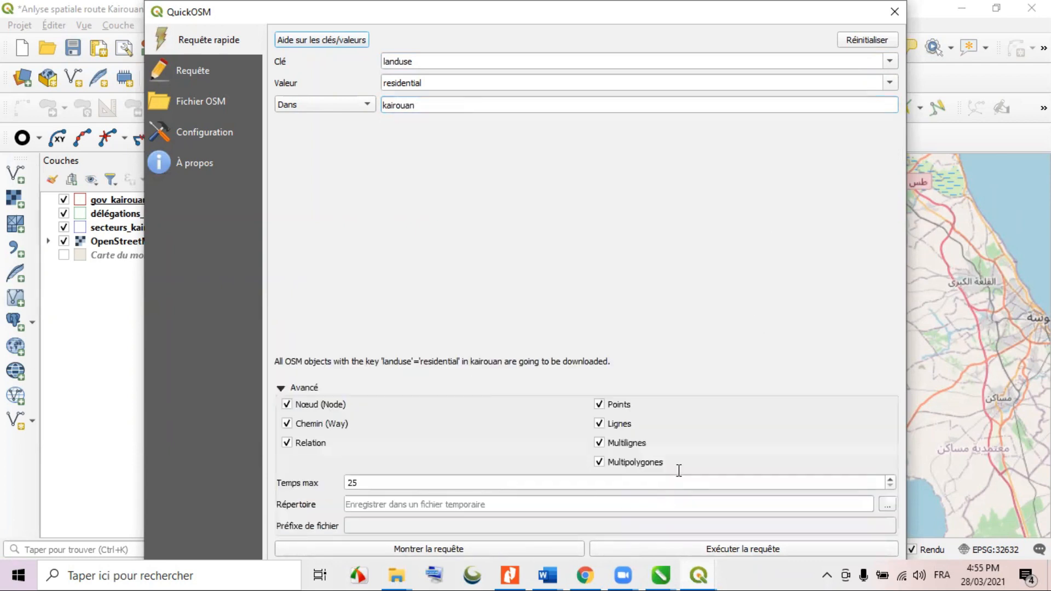
{"action": "left_click", "coordinate": [600, 405]}
{"action": "left_click", "coordinate": [599, 424]}
{"action": "left_click", "coordinate": [599, 443]}
{"action": "left_click_drag", "start_coordinate": [706, 18], "coordinate": [710, 17]}
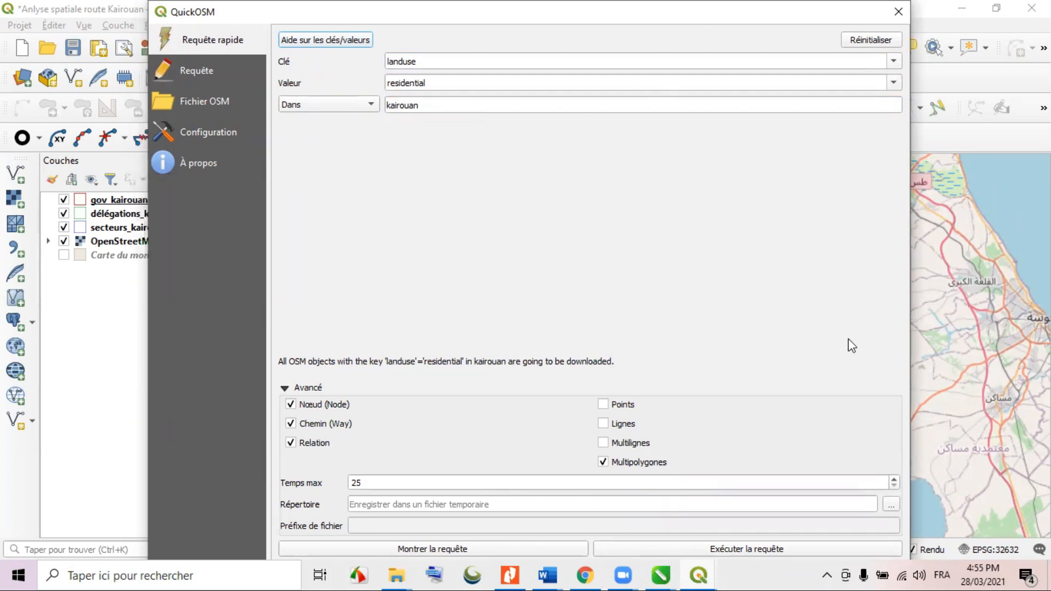
{"action": "left_click", "coordinate": [754, 550]}
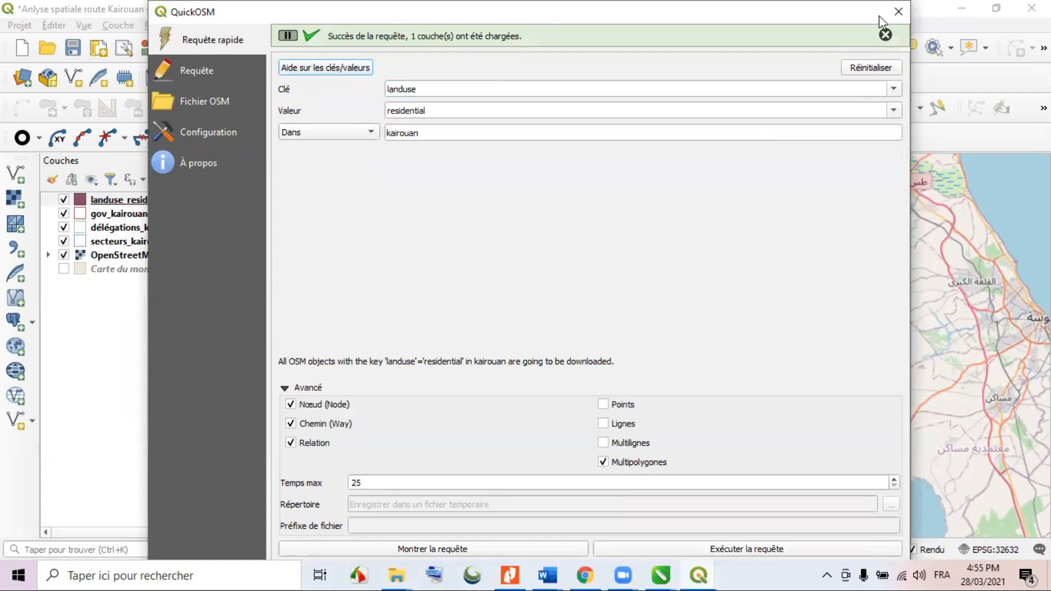
{"action": "left_click", "coordinate": [899, 11]}
Examine the downloaded residential areas across the Kairouan governorate, including their outlines at closer range.
{"action": "scroll", "coordinate": [608, 296], "scroll_direction": "down", "scroll_amount": 1}
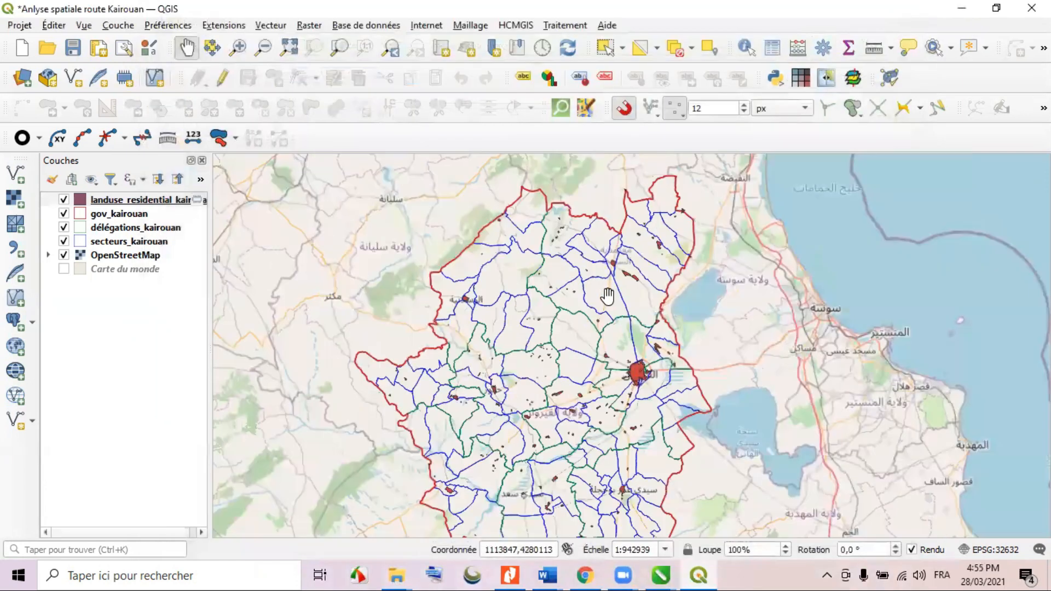
{"action": "scroll", "coordinate": [608, 296], "scroll_direction": "down", "scroll_amount": 1}
{"action": "scroll", "coordinate": [596, 431], "scroll_direction": "up", "scroll_amount": 1}
{"action": "scroll", "coordinate": [575, 347], "scroll_direction": "up", "scroll_amount": 1}
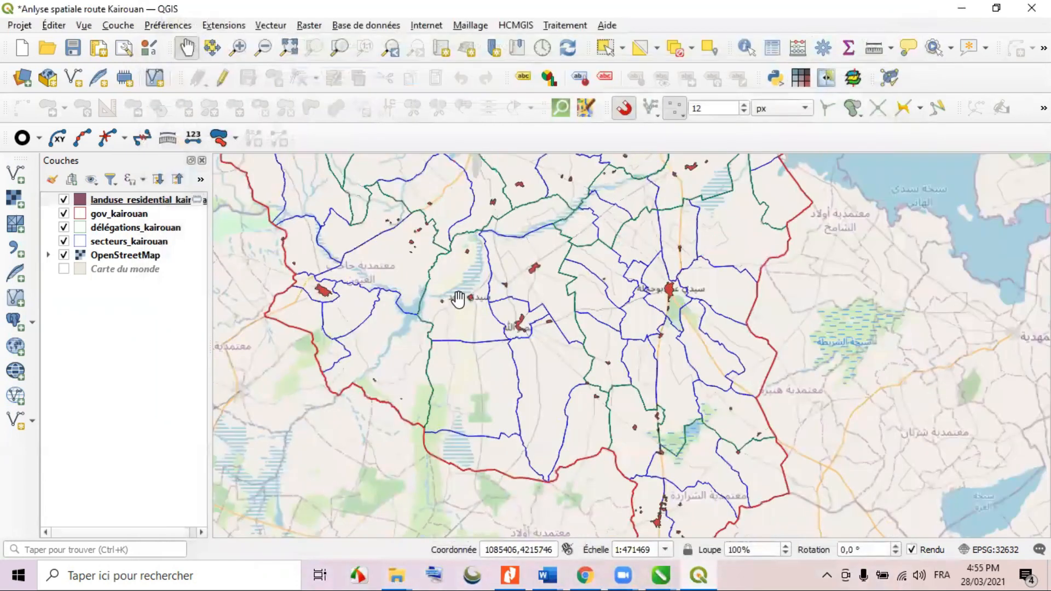
{"action": "scroll", "coordinate": [460, 295], "scroll_direction": "up", "scroll_amount": 2}
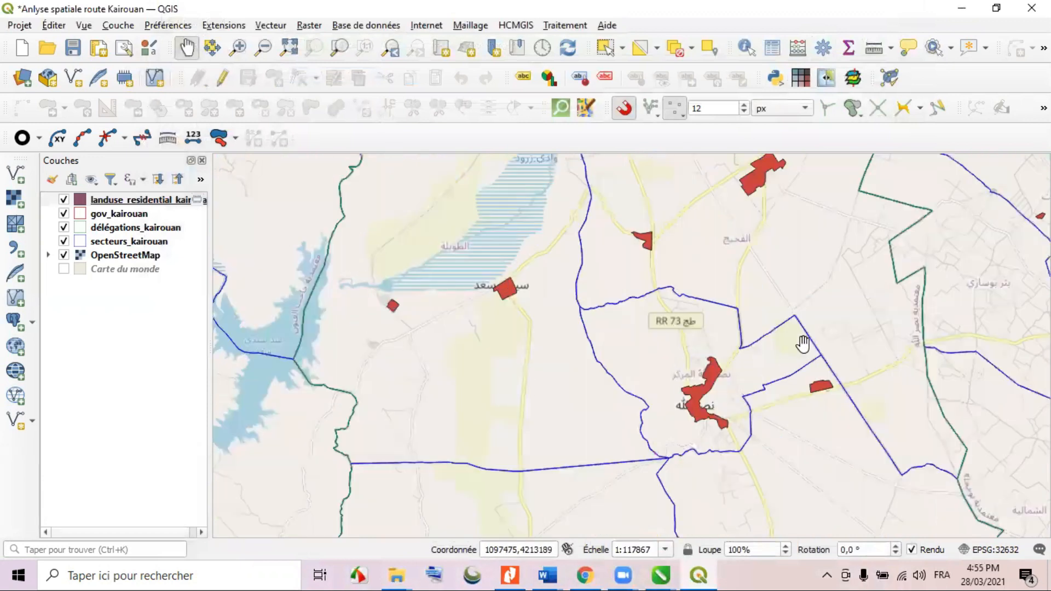
{"action": "left_click_drag", "start_coordinate": [825, 307], "coordinate": [528, 375]}
{"action": "scroll", "coordinate": [814, 284], "scroll_direction": "down", "scroll_amount": 3}
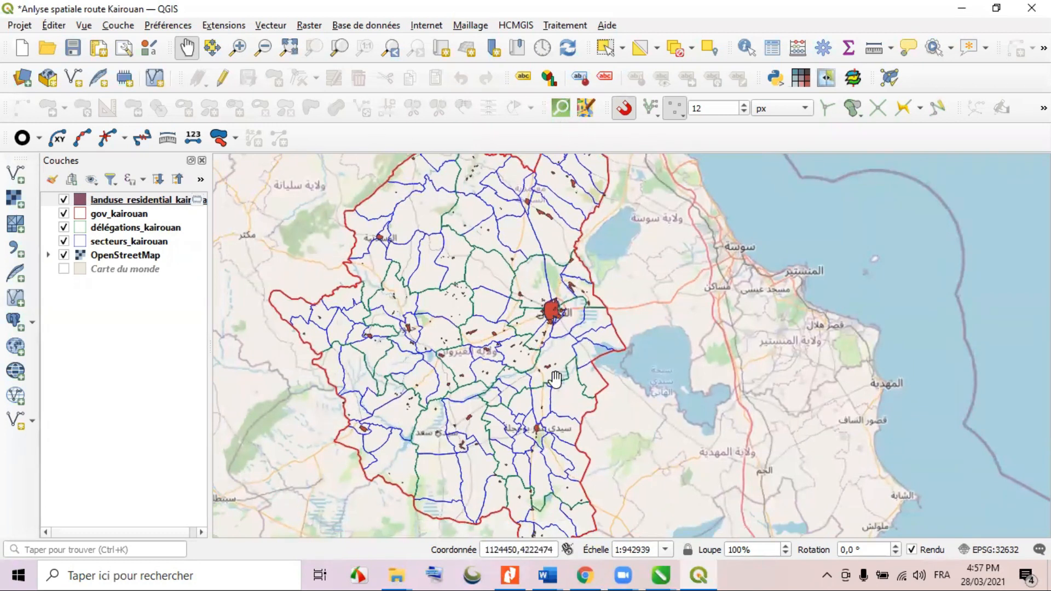
Start a new QuickOSM quick query for all values of the key highway in kairouan.
{"action": "left_click", "coordinate": [562, 109]}
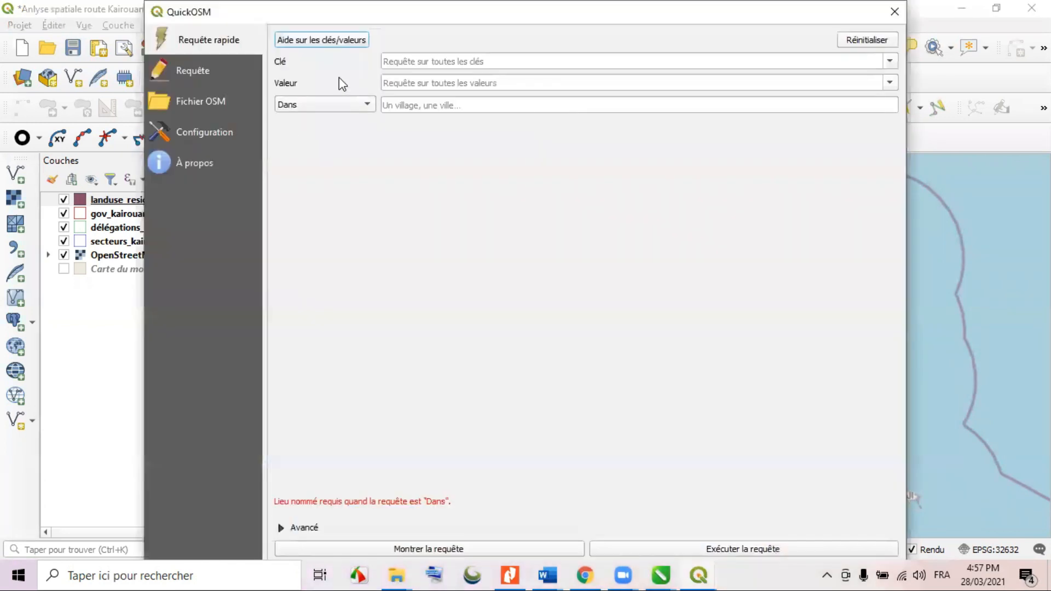
{"action": "left_click", "coordinate": [896, 63]}
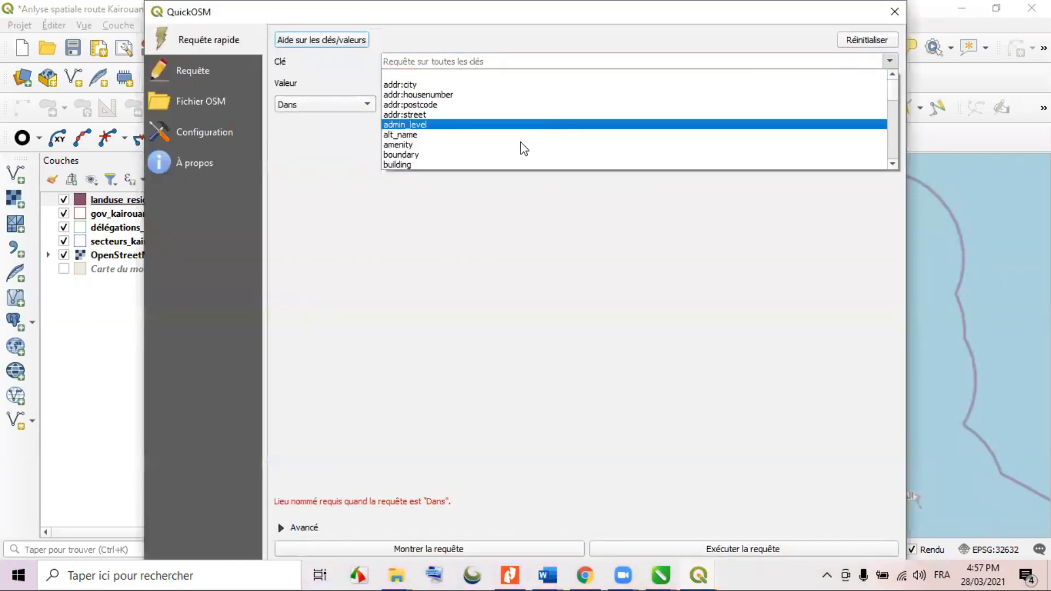
{"action": "scroll", "coordinate": [521, 148], "scroll_direction": "down", "scroll_amount": 2}
{"action": "scroll", "coordinate": [475, 151], "scroll_direction": "down", "scroll_amount": 1}
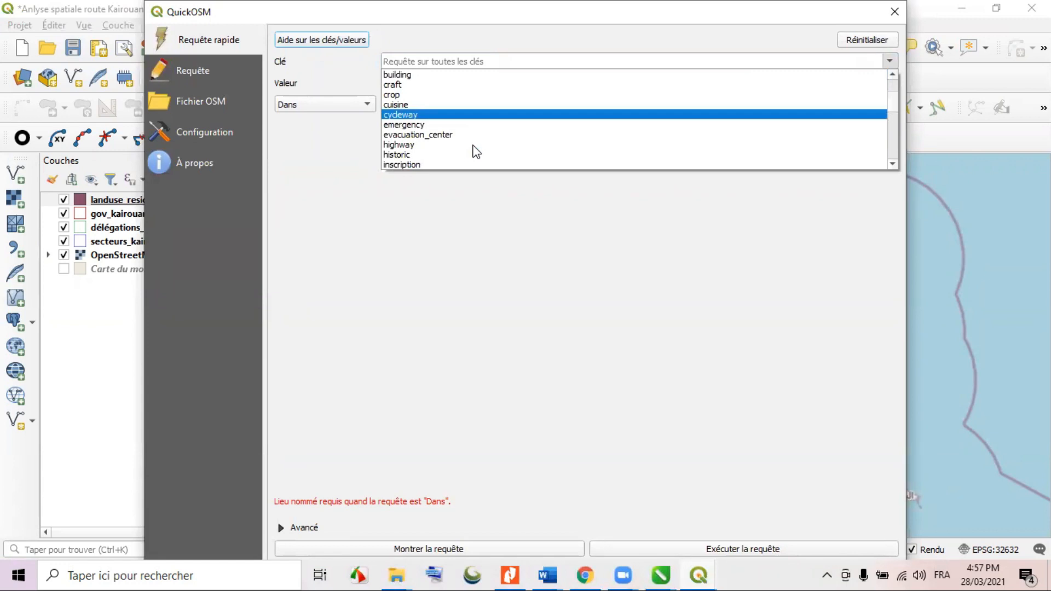
{"action": "left_click", "coordinate": [438, 146]}
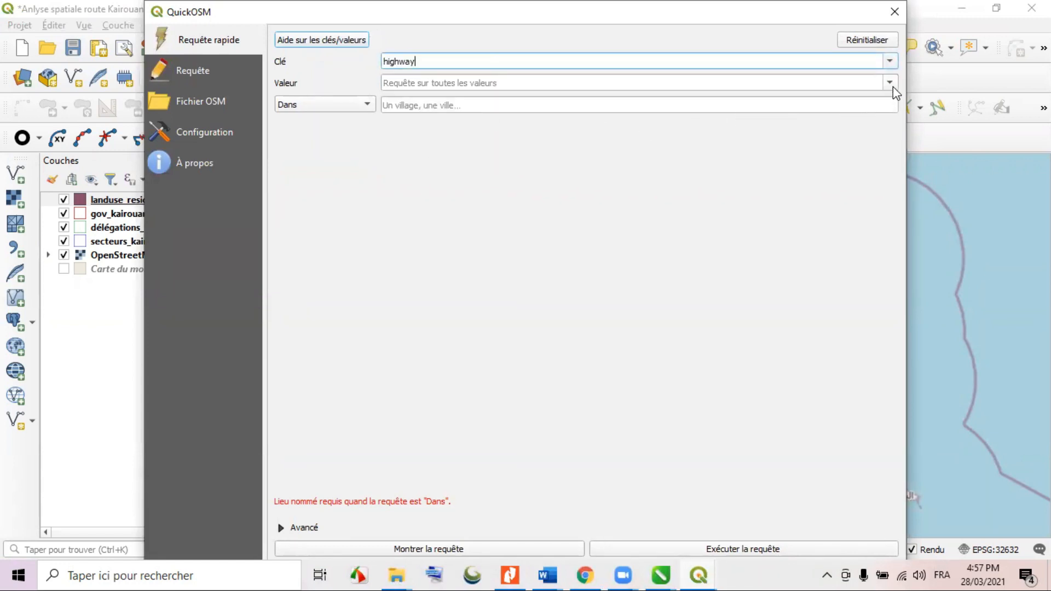
{"action": "left_click", "coordinate": [512, 106]}
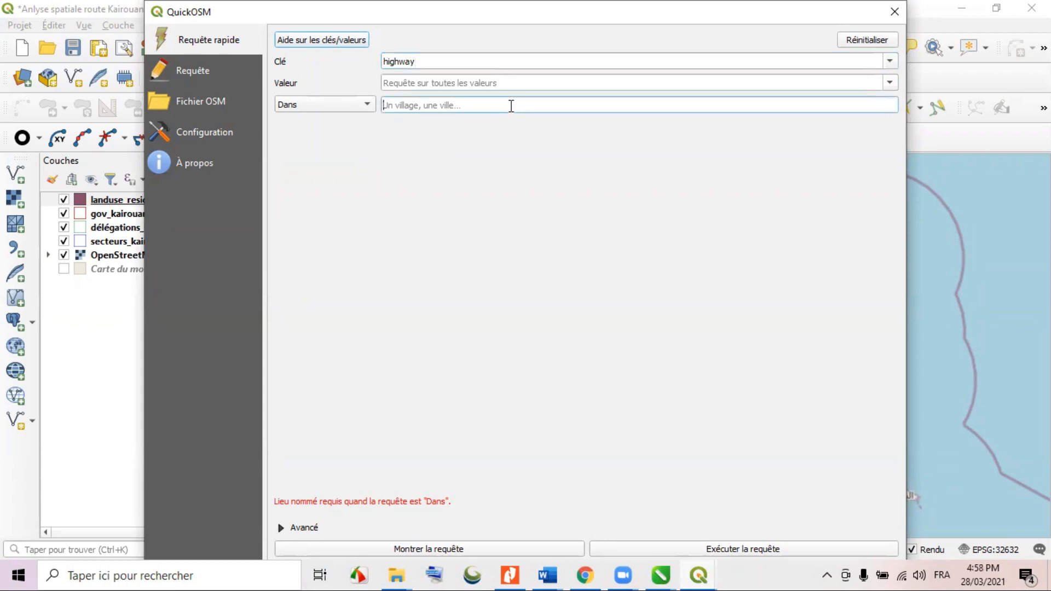
{"action": "type", "text": "kairoun"}
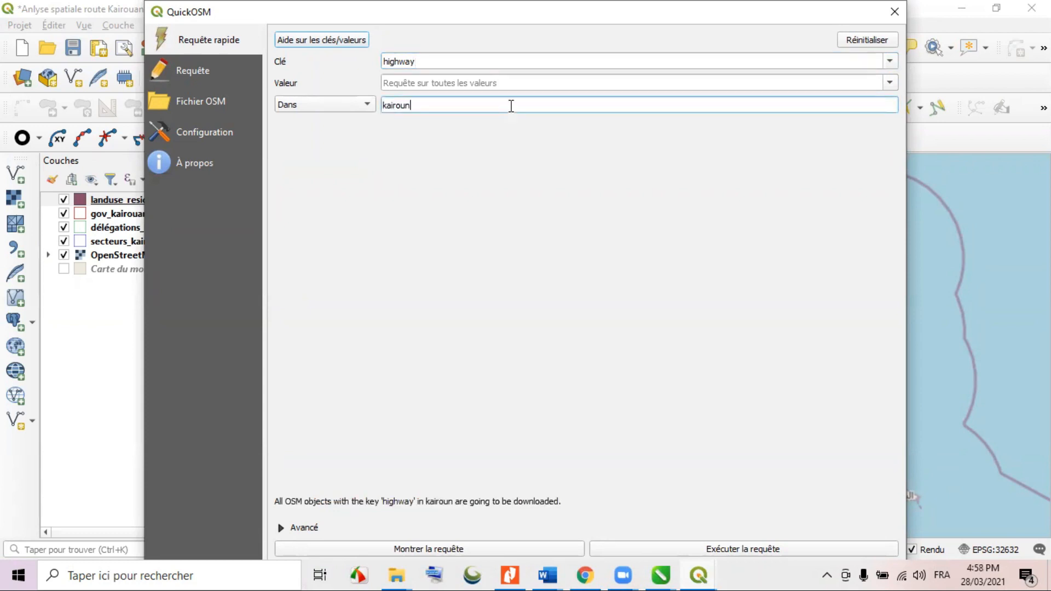
{"action": "key", "text": "BackSpace"}
{"action": "type", "text": "an"}
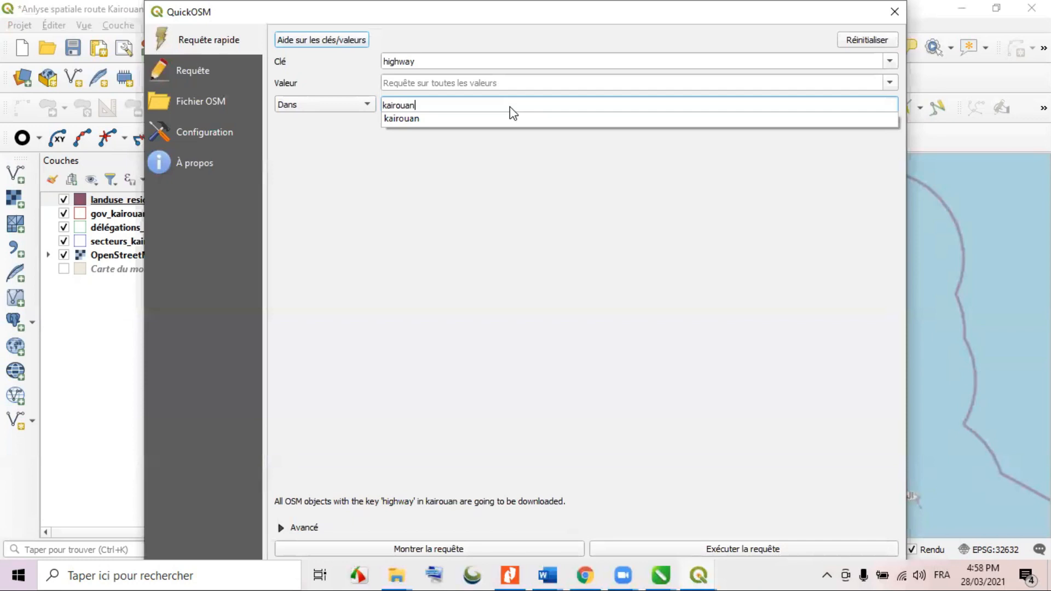
{"action": "left_click", "coordinate": [525, 128]}
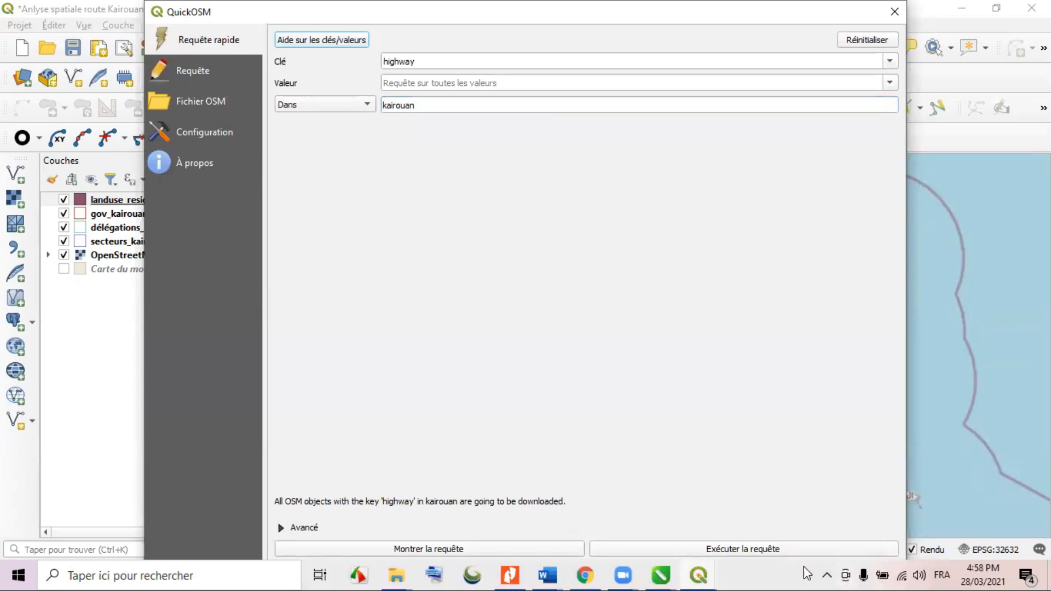
Limit the highway query output to lines and multilines, excluding points and multipolygons, run it and close QuickOSM.
{"action": "left_click", "coordinate": [301, 527]}
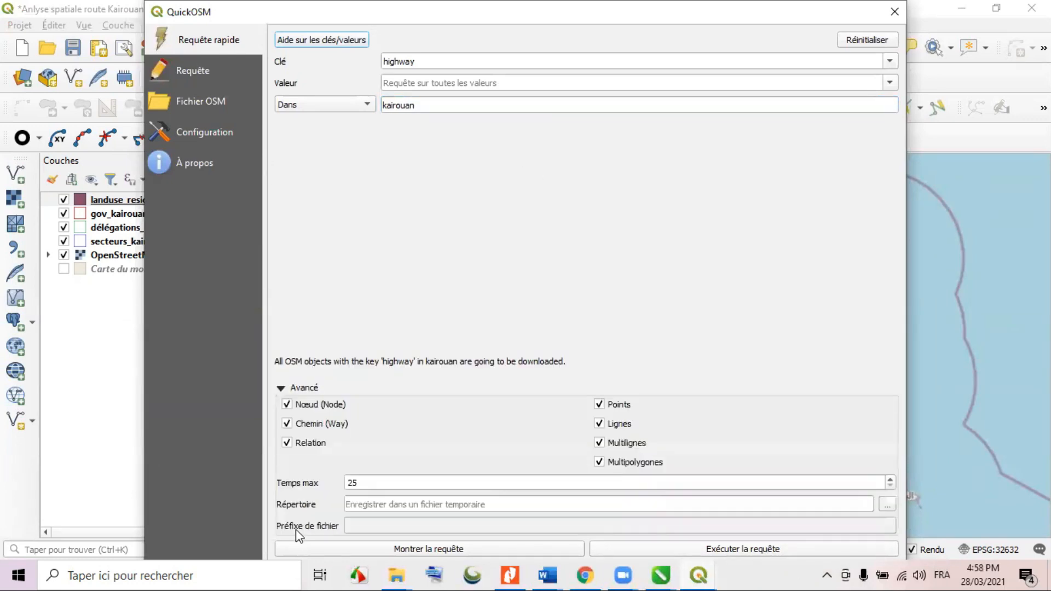
{"action": "left_click", "coordinate": [600, 424]}
{"action": "left_click", "coordinate": [599, 443]}
{"action": "left_click", "coordinate": [599, 405]}
{"action": "left_click", "coordinate": [599, 463]}
{"action": "left_click", "coordinate": [600, 443]}
{"action": "left_click", "coordinate": [767, 546]}
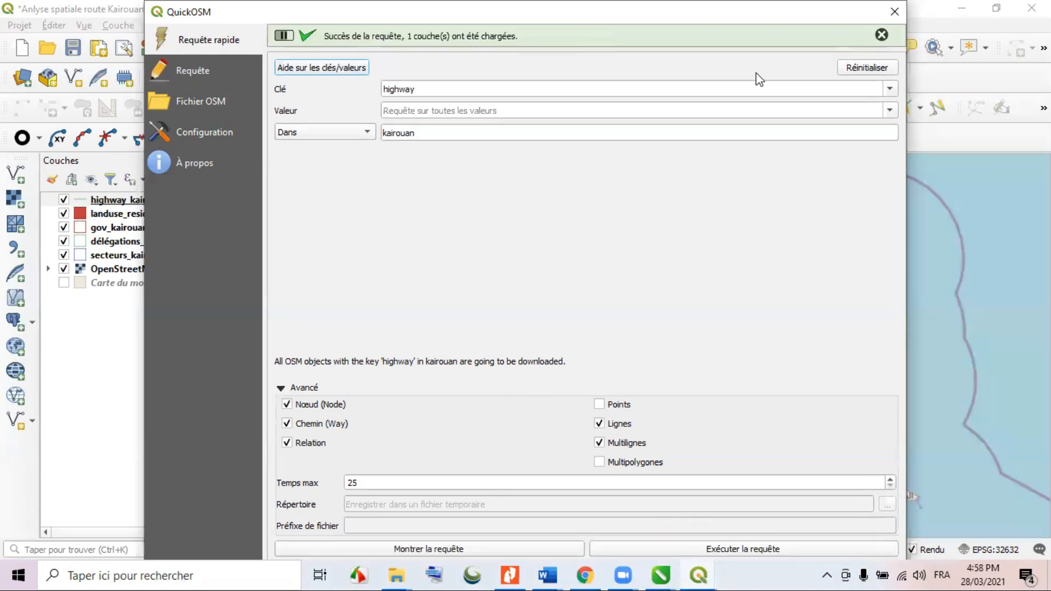
{"action": "left_click", "coordinate": [897, 15]}
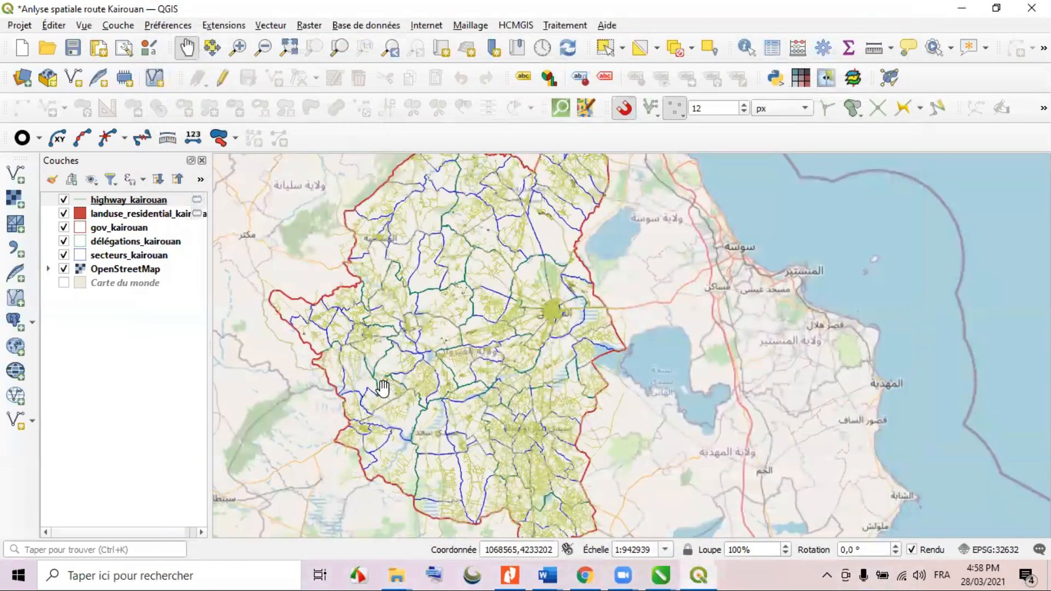
Examine the downloaded road lines over the residential areas of Kairouan city.
{"action": "scroll", "coordinate": [383, 374], "scroll_direction": "up", "scroll_amount": 1}
{"action": "scroll", "coordinate": [742, 225], "scroll_direction": "up", "scroll_amount": 2}
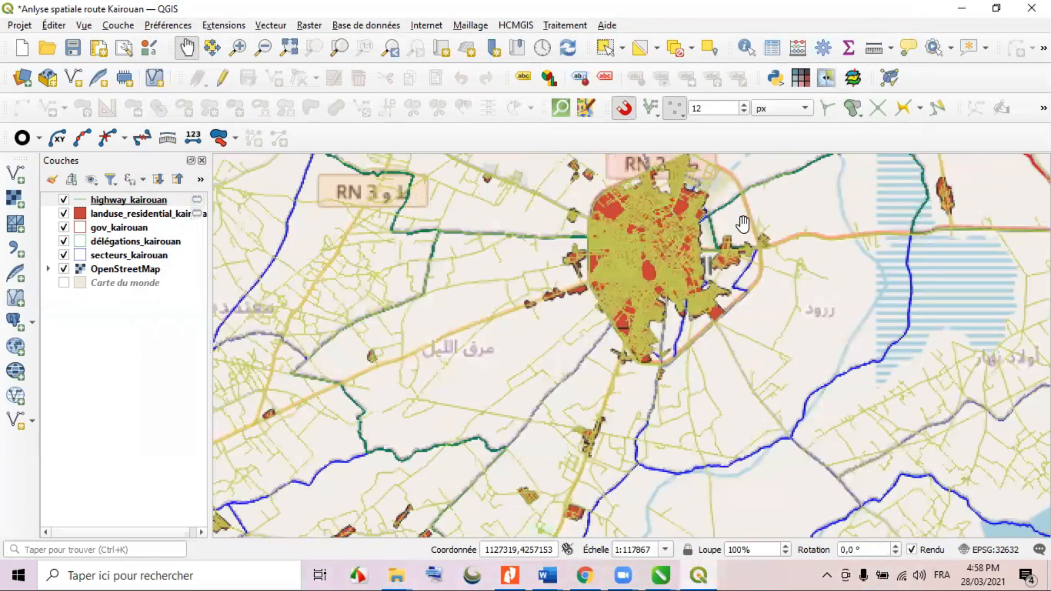
{"action": "scroll", "coordinate": [666, 265], "scroll_direction": "up", "scroll_amount": 2}
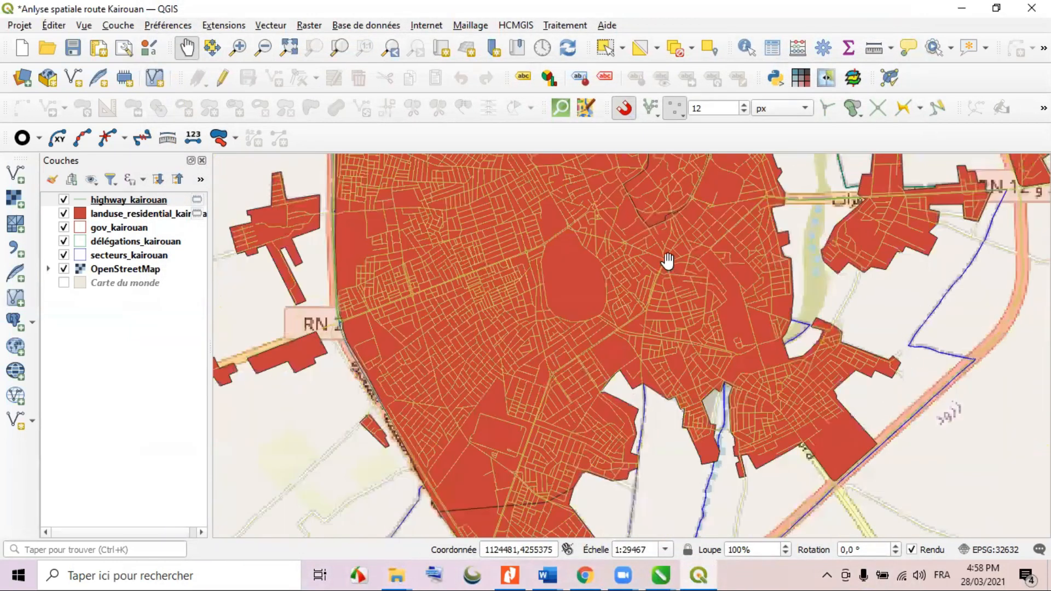
Examine the road lines across the wider Kairouan governorate with the OpenStreetMap base map hidden.
{"action": "scroll", "coordinate": [608, 264], "scroll_direction": "down", "scroll_amount": 2}
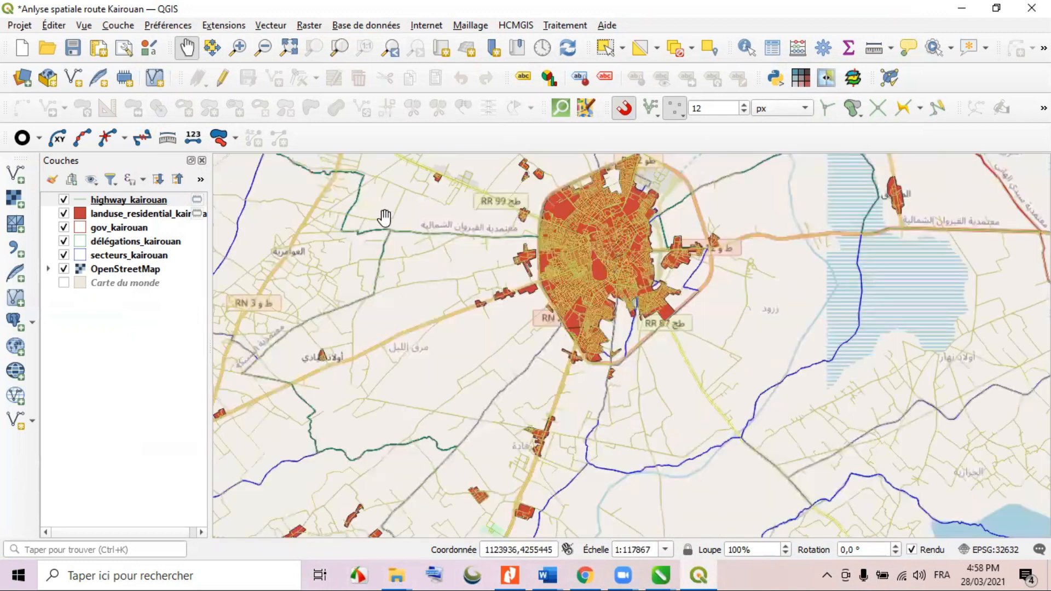
{"action": "scroll", "coordinate": [724, 235], "scroll_direction": "down", "scroll_amount": 1}
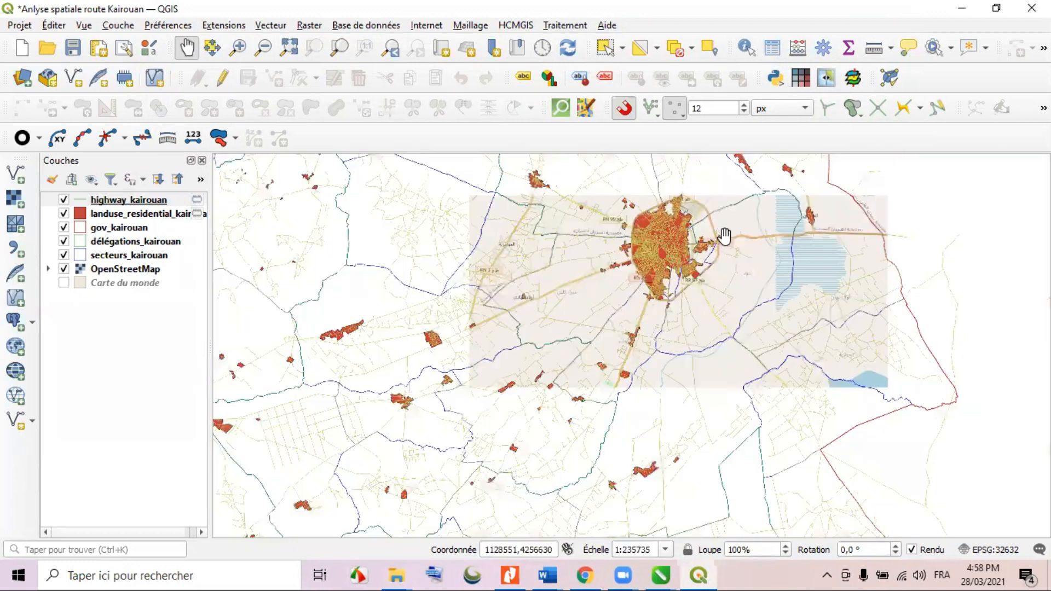
{"action": "scroll", "coordinate": [602, 315], "scroll_direction": "down", "scroll_amount": 1}
{"action": "scroll", "coordinate": [607, 305], "scroll_direction": "down", "scroll_amount": 1}
Examine the road records and their highway, name, surface and ref fields in highway_kairouan's attribute table, and close it.
{"action": "left_click", "coordinate": [772, 50]}
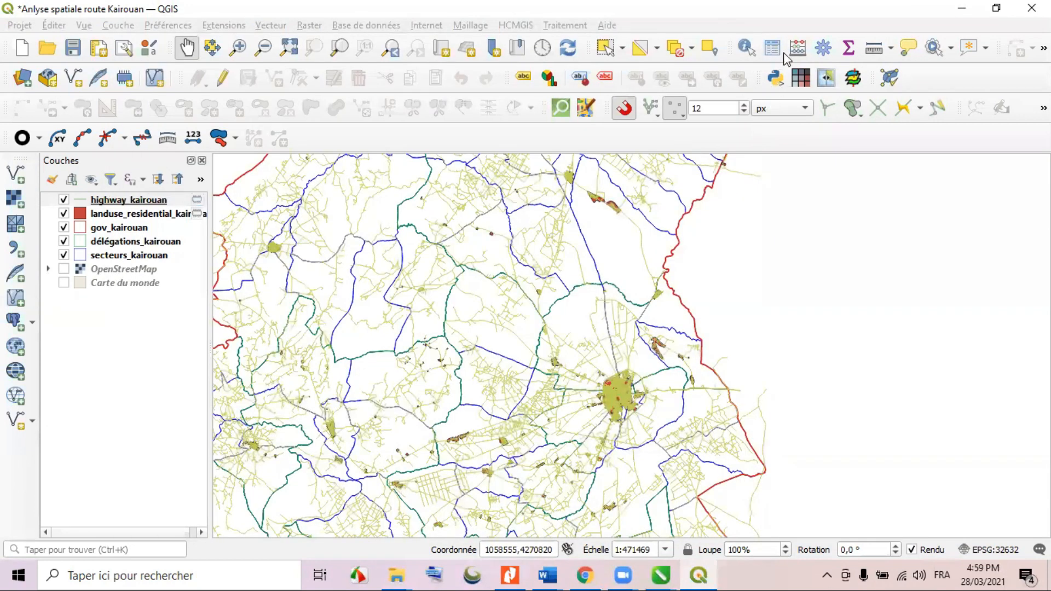
{"action": "right_click", "coordinate": [149, 205]}
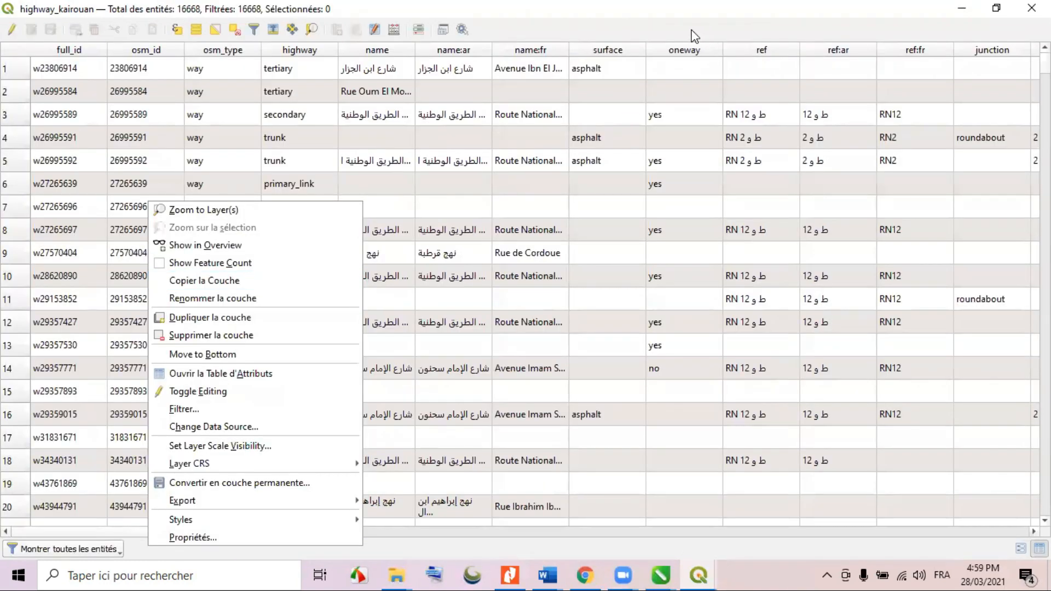
{"action": "left_click", "coordinate": [98, 173]}
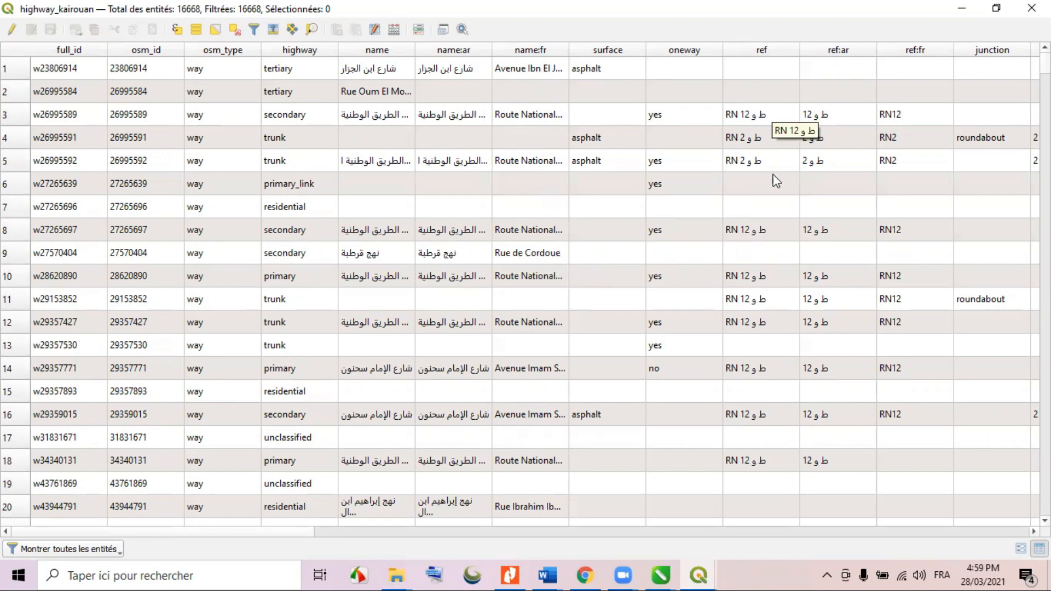
{"action": "scroll", "coordinate": [777, 457], "scroll_direction": "down", "scroll_amount": 2}
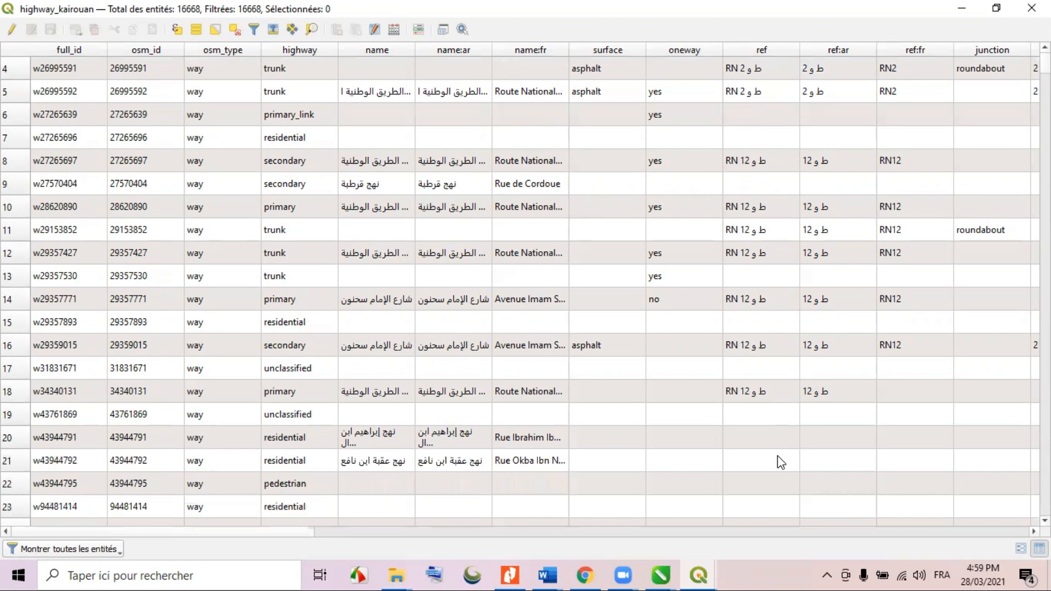
{"action": "scroll", "coordinate": [778, 457], "scroll_direction": "up", "scroll_amount": 2}
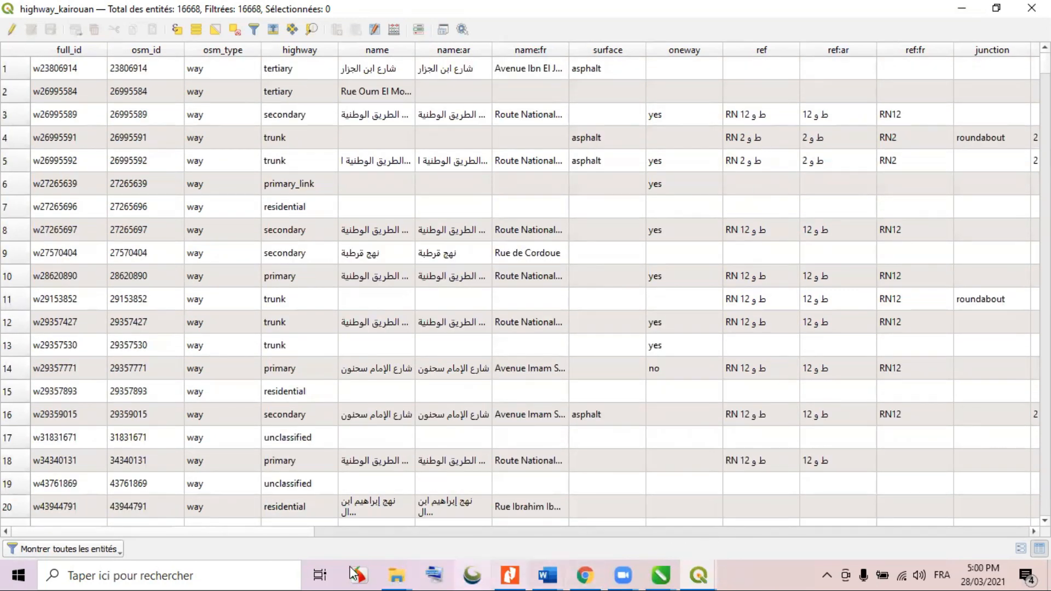
{"action": "mouse_move", "coordinate": [258, 532]}
{"action": "left_mouse_down"}
{"action": "mouse_move", "coordinate": [974, 545]}
{"action": "mouse_move", "coordinate": [416, 547]}
{"action": "mouse_move", "coordinate": [247, 530]}
{"action": "left_mouse_up"}
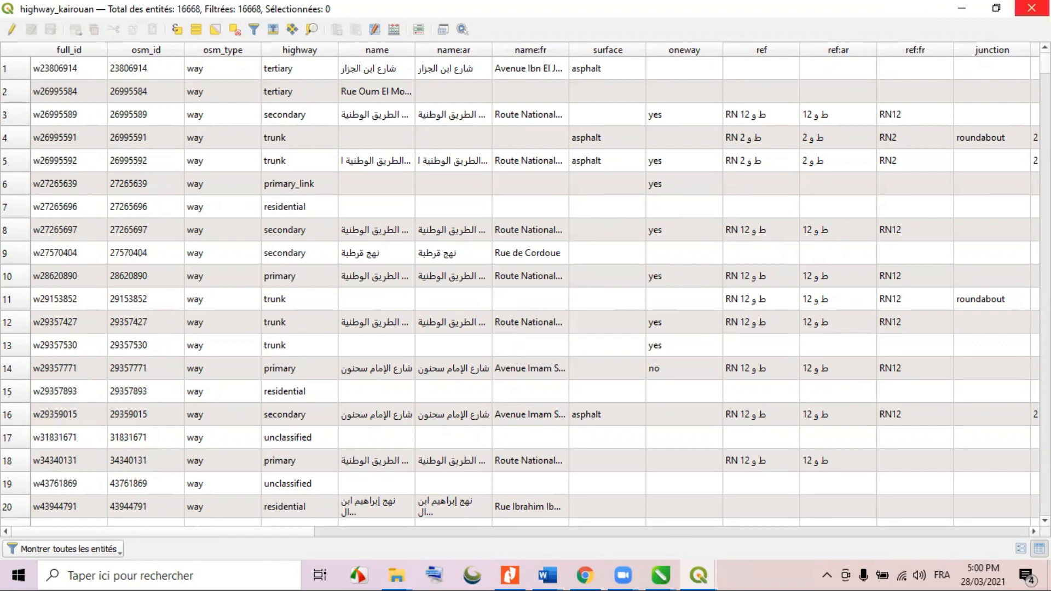
{"action": "left_click", "coordinate": [1032, 8]}
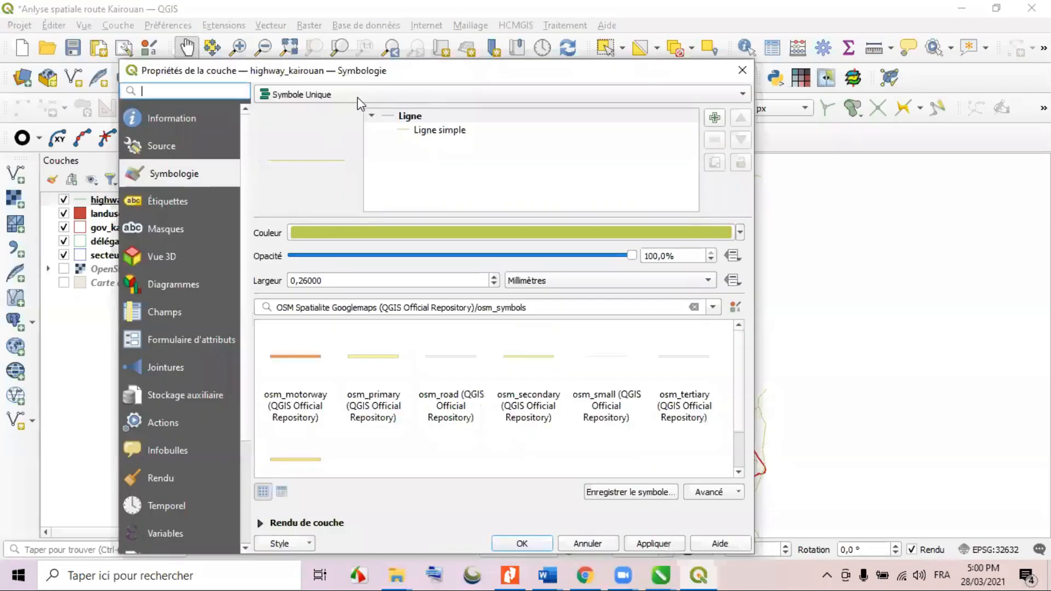
Style highway_kairouan as categorized by the highway field with random colors, classifying all its values, and apply the symbology.
{"action": "left_click", "coordinate": [363, 93]}
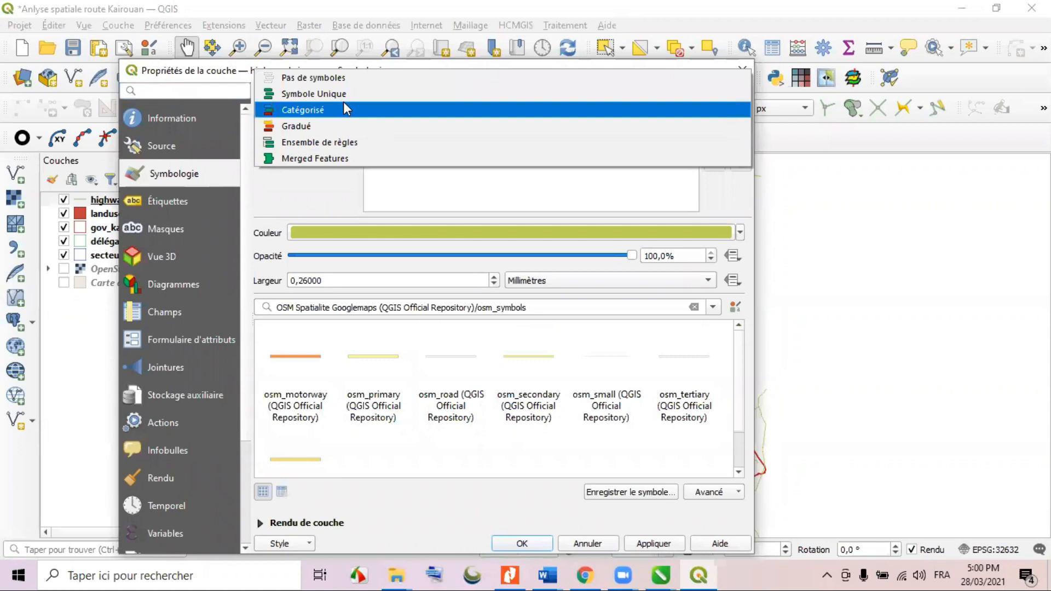
{"action": "left_click", "coordinate": [343, 110]}
{"action": "left_click", "coordinate": [720, 117]}
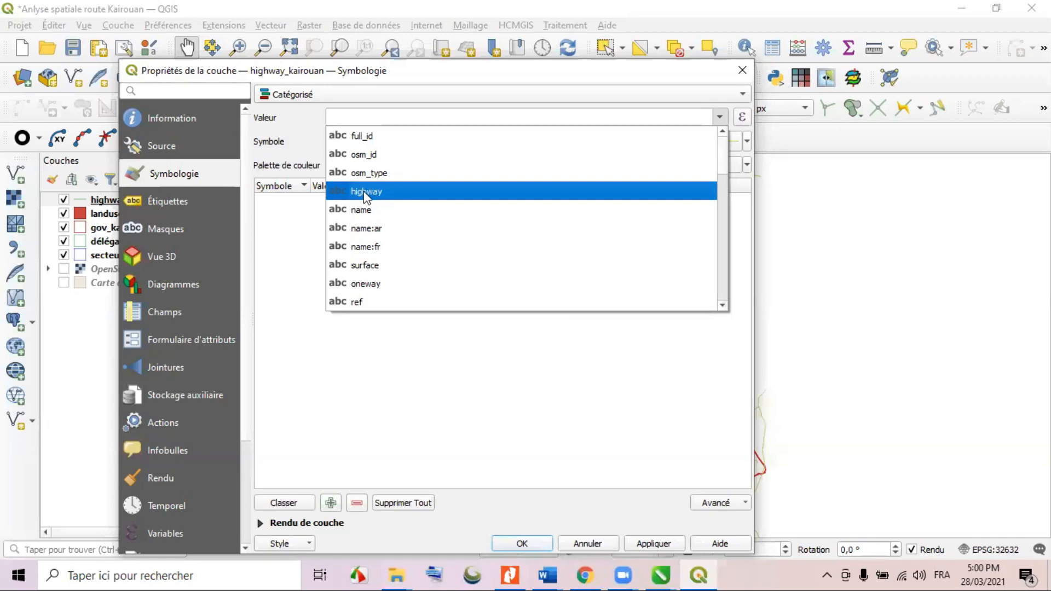
{"action": "left_click", "coordinate": [377, 195]}
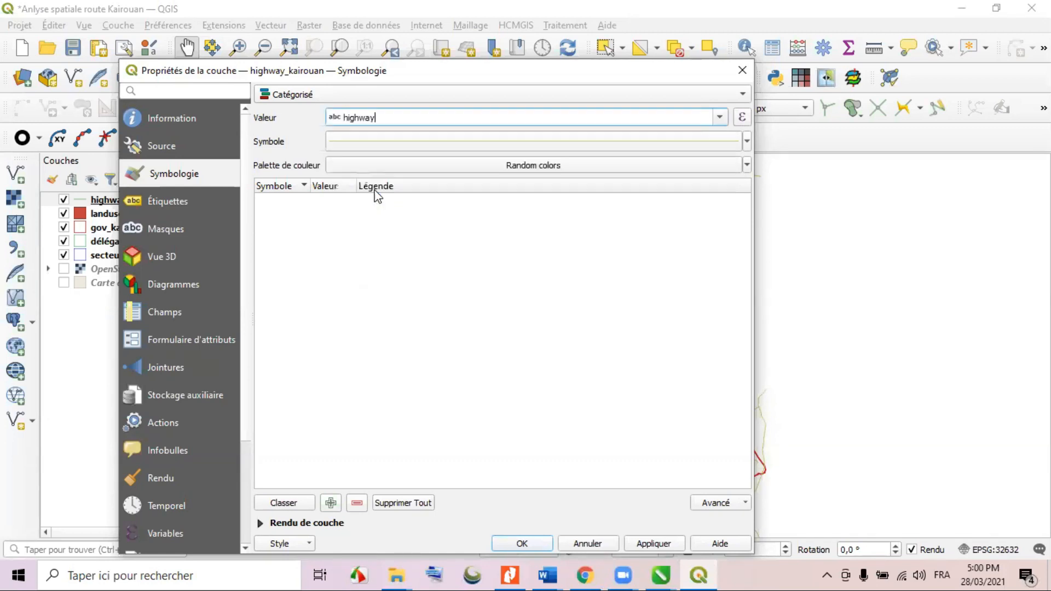
{"action": "left_click", "coordinate": [299, 501]}
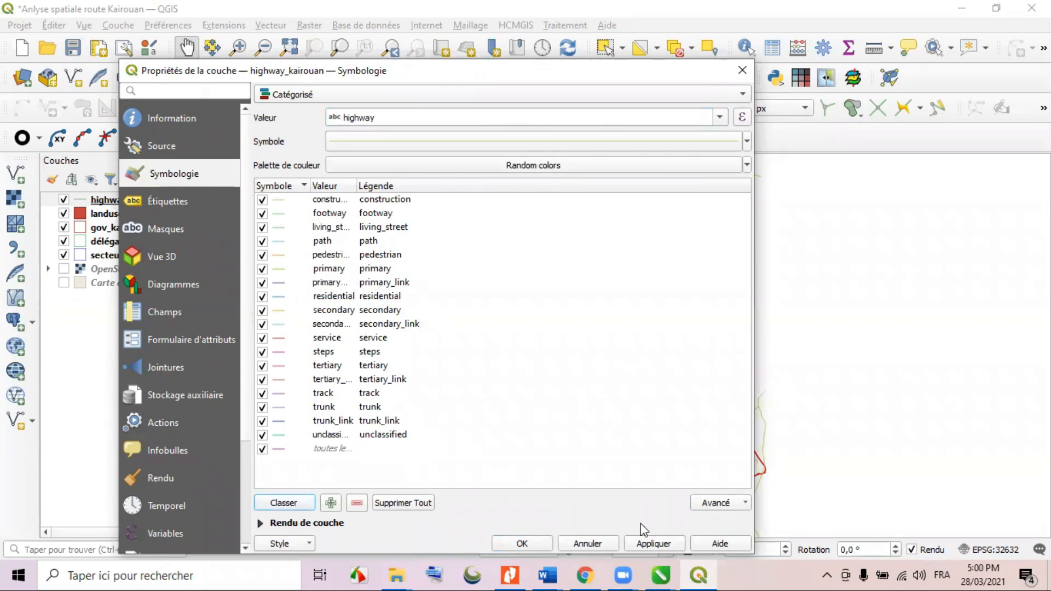
{"action": "left_click", "coordinate": [653, 546]}
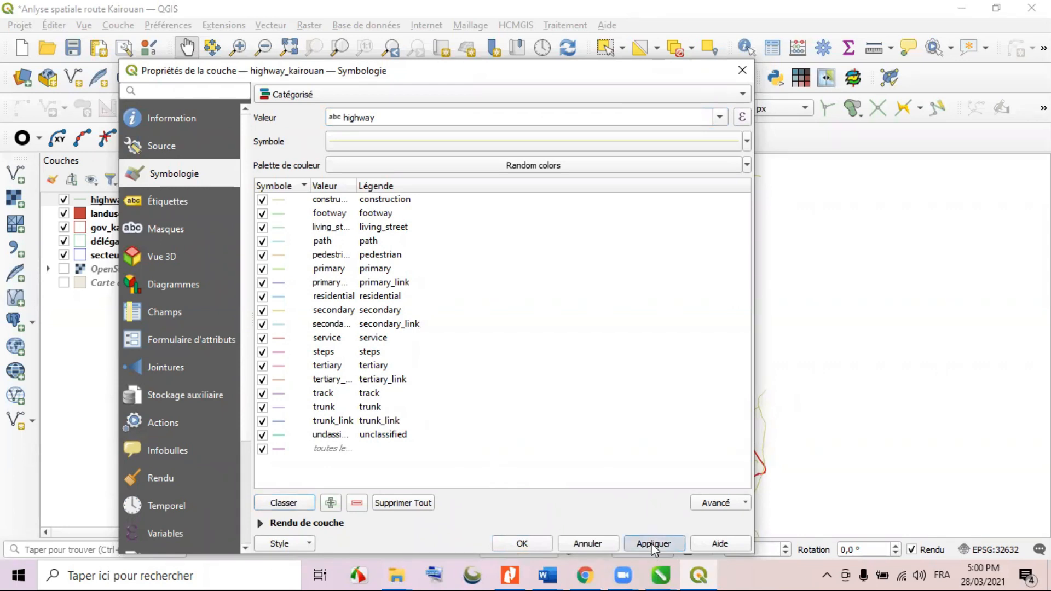
{"action": "left_click", "coordinate": [536, 543]}
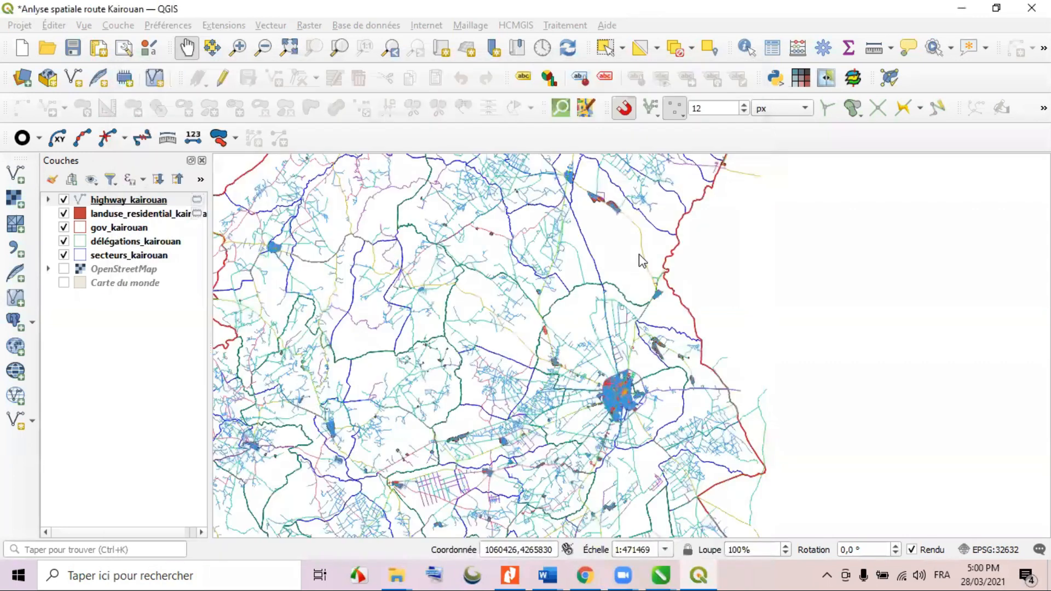
Expand the highway_kairouan categories and display only the primary roads.
{"action": "left_click", "coordinate": [48, 200]}
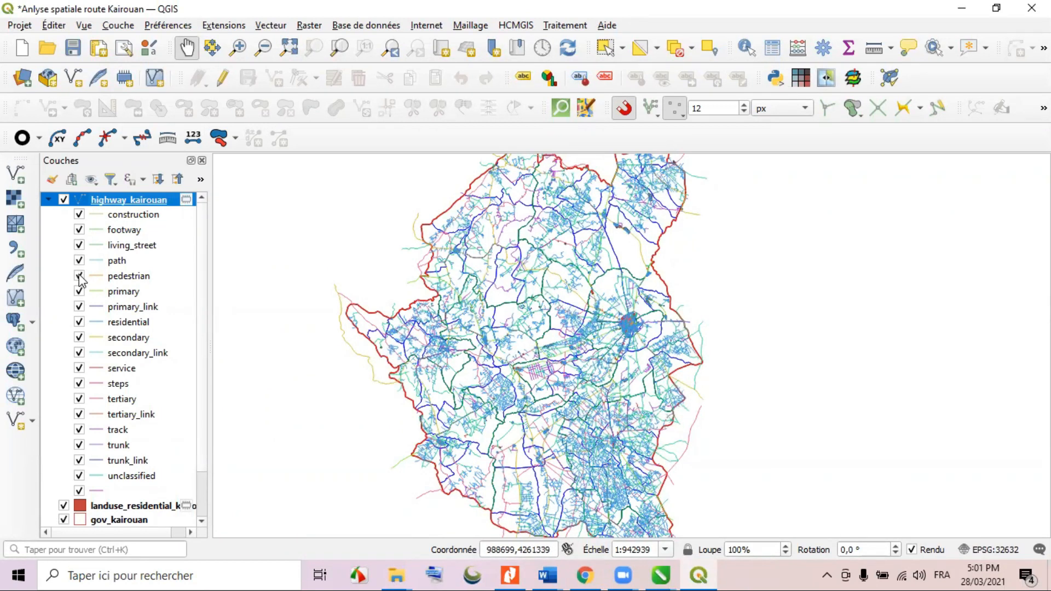
{"action": "left_click", "coordinate": [80, 215]}
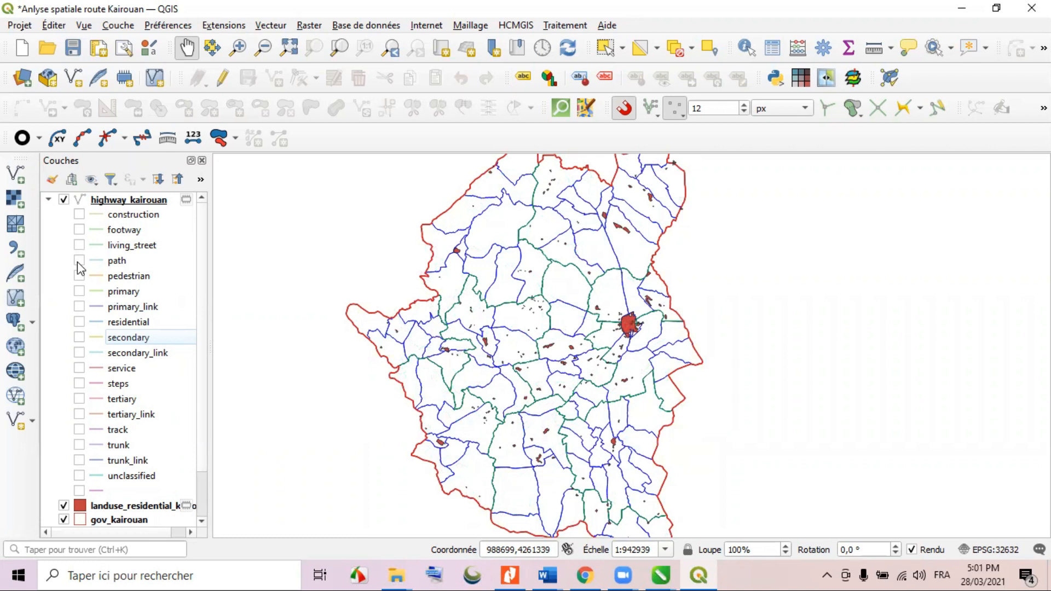
{"action": "left_click", "coordinate": [80, 292]}
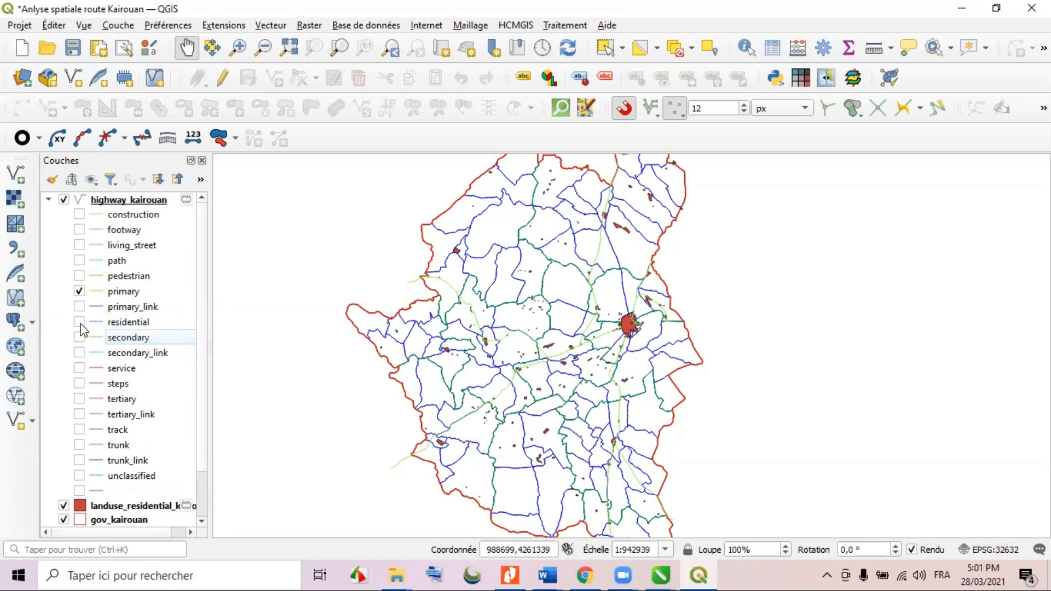
Hide the délégations_kairouan and secteurs_kairouan layers, keeping the gov_kairouan boundary displayed.
{"action": "left_click", "coordinate": [64, 520]}
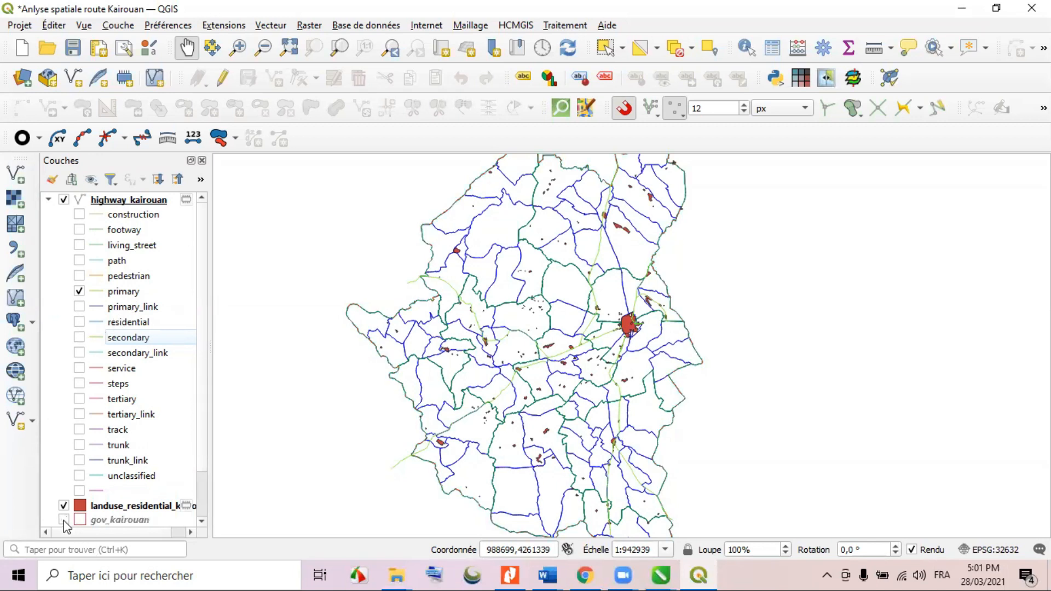
{"action": "scroll", "coordinate": [65, 520], "scroll_direction": "down", "scroll_amount": 1}
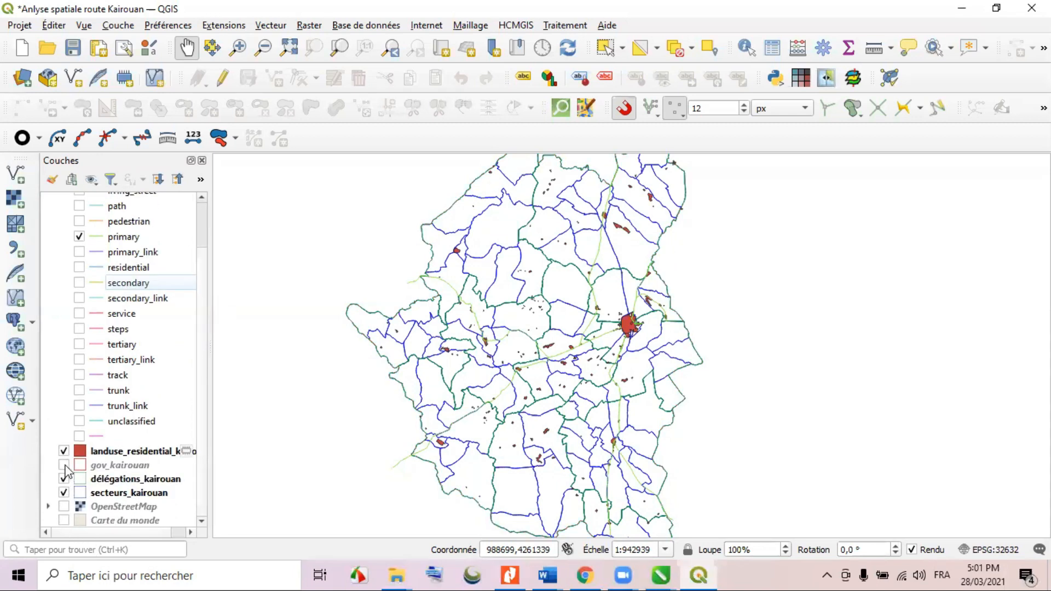
{"action": "left_click", "coordinate": [64, 465]}
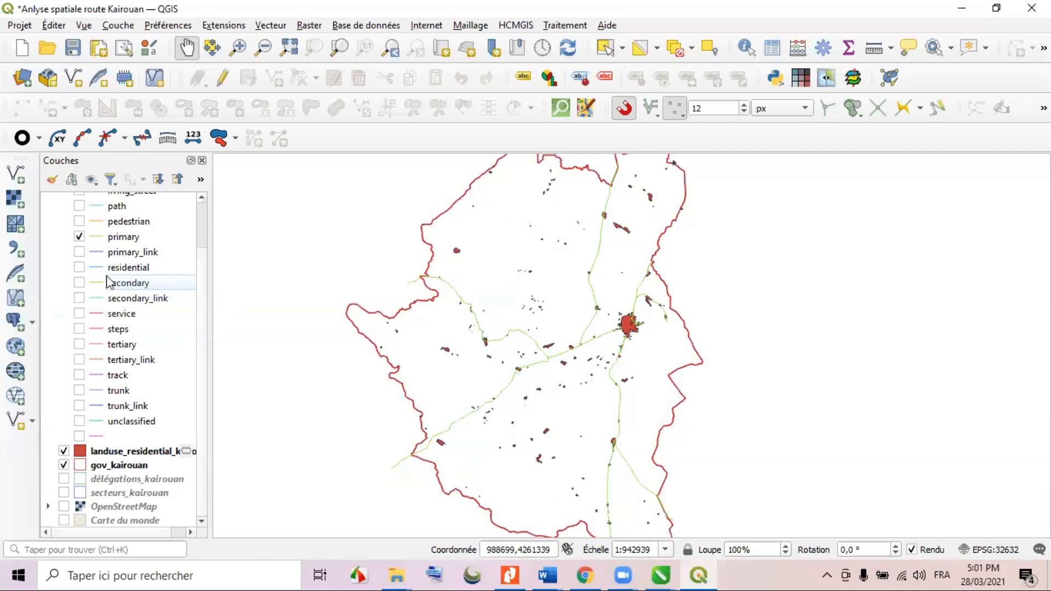
Add the secondary and tertiary road categories to the display, and hide the residential landuse and gov_kairouan layers.
{"action": "left_click", "coordinate": [79, 284]}
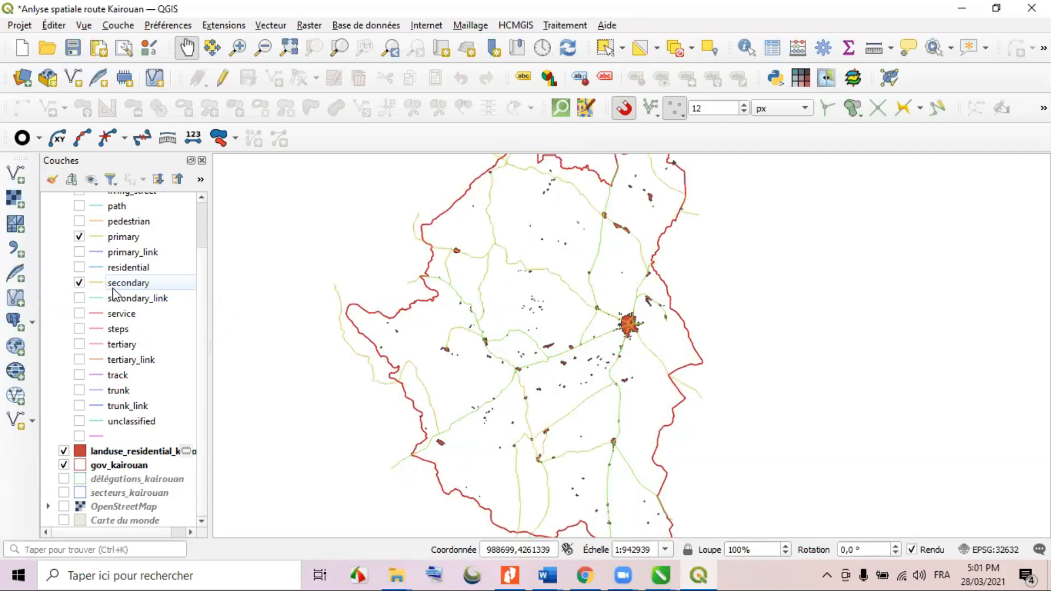
{"action": "left_click", "coordinate": [79, 345]}
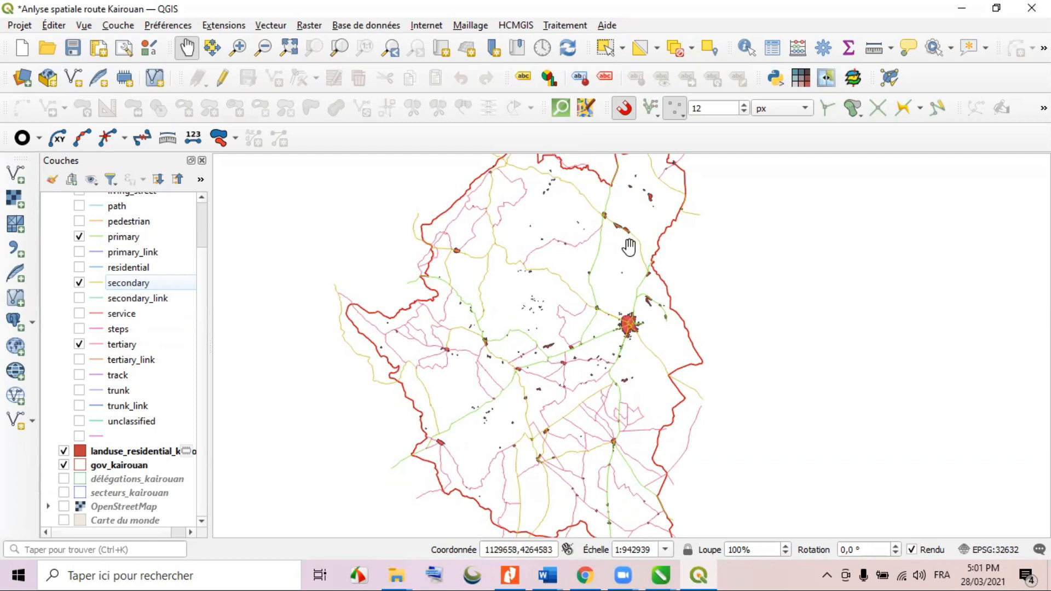
{"action": "scroll", "coordinate": [469, 323], "scroll_direction": "down", "scroll_amount": 1}
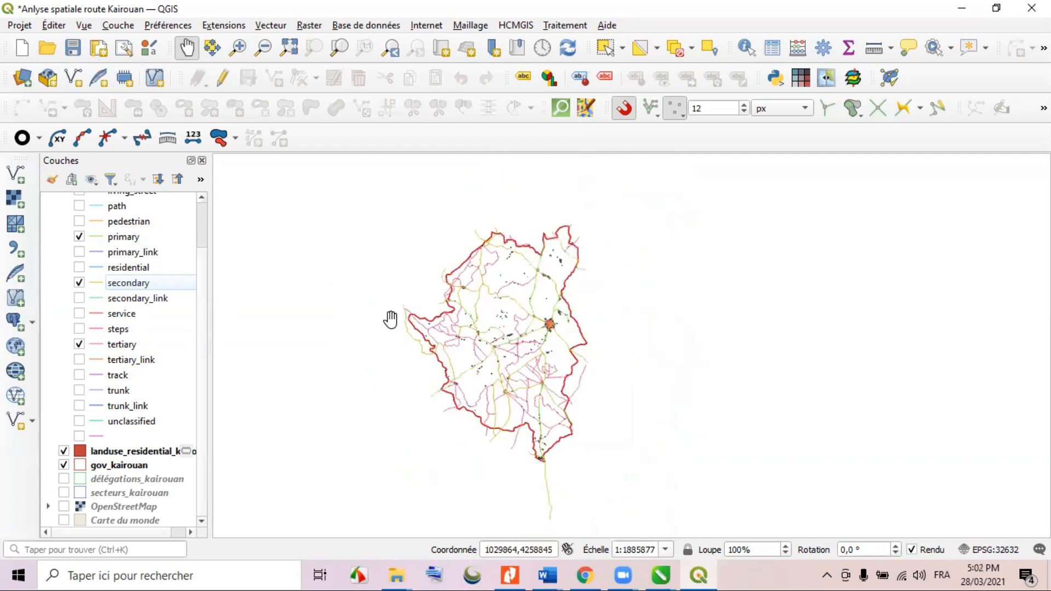
{"action": "left_click", "coordinate": [63, 451]}
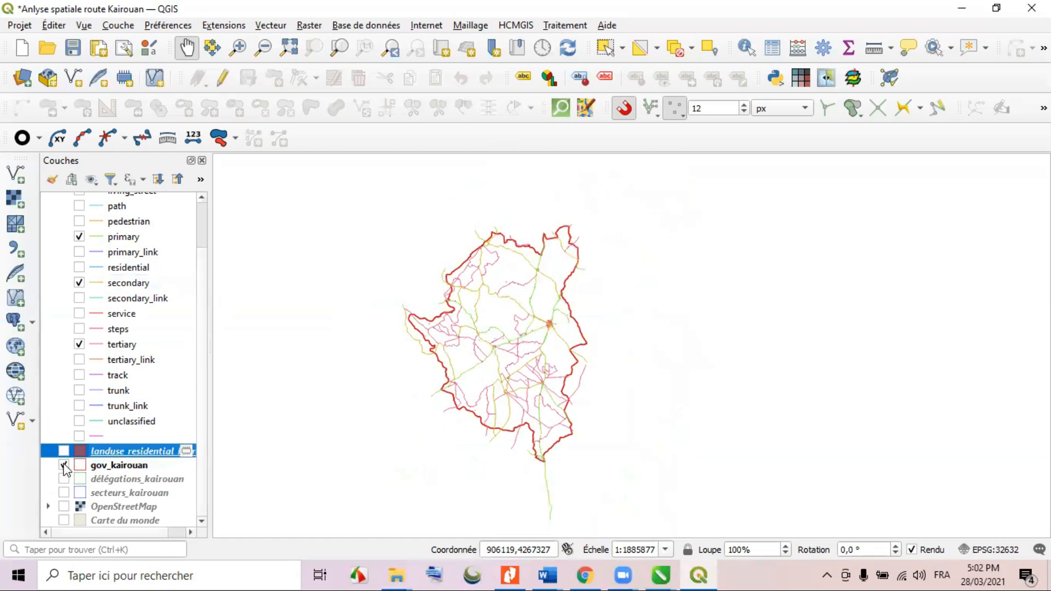
{"action": "left_click", "coordinate": [64, 465]}
{"action": "scroll", "coordinate": [500, 317], "scroll_direction": "down", "scroll_amount": 1}
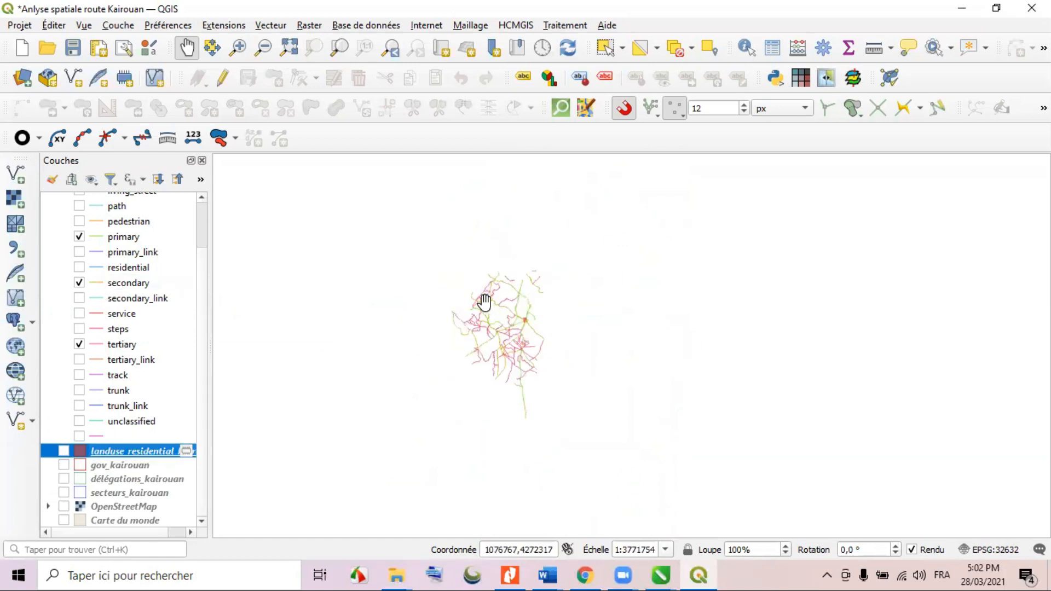
Select all displayed primary, secondary and tertiary roads of highway_kairouan with a rectangle around the whole network.
{"action": "left_click", "coordinate": [605, 48]}
{"action": "left_click_drag", "start_coordinate": [428, 220], "coordinate": [605, 470]}
{"action": "scroll", "coordinate": [123, 265], "scroll_direction": "up", "scroll_amount": 2}
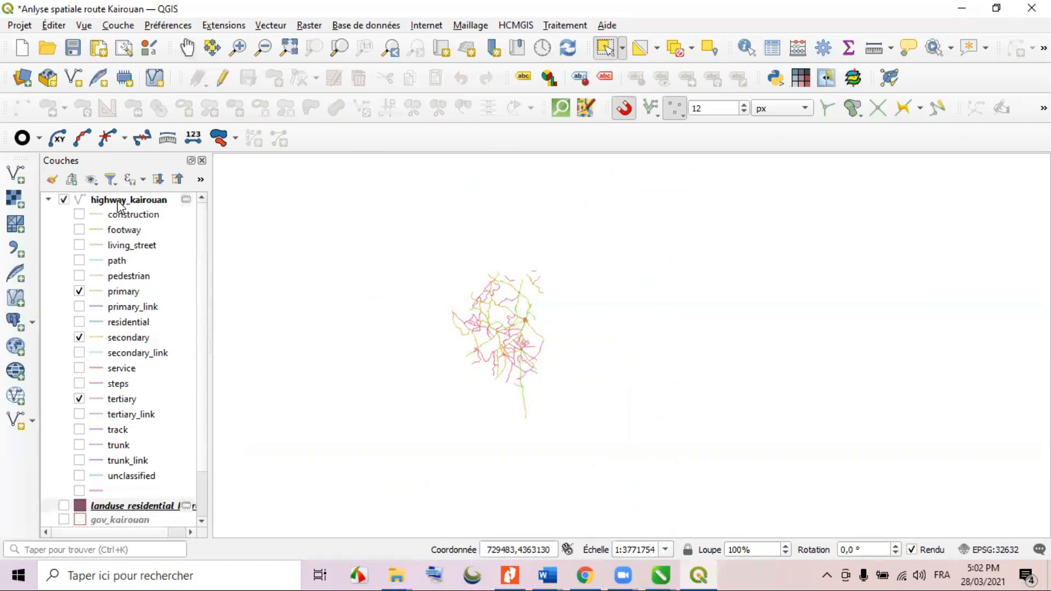
{"action": "left_click", "coordinate": [120, 203]}
{"action": "left_click_drag", "start_coordinate": [395, 220], "coordinate": [617, 470]}
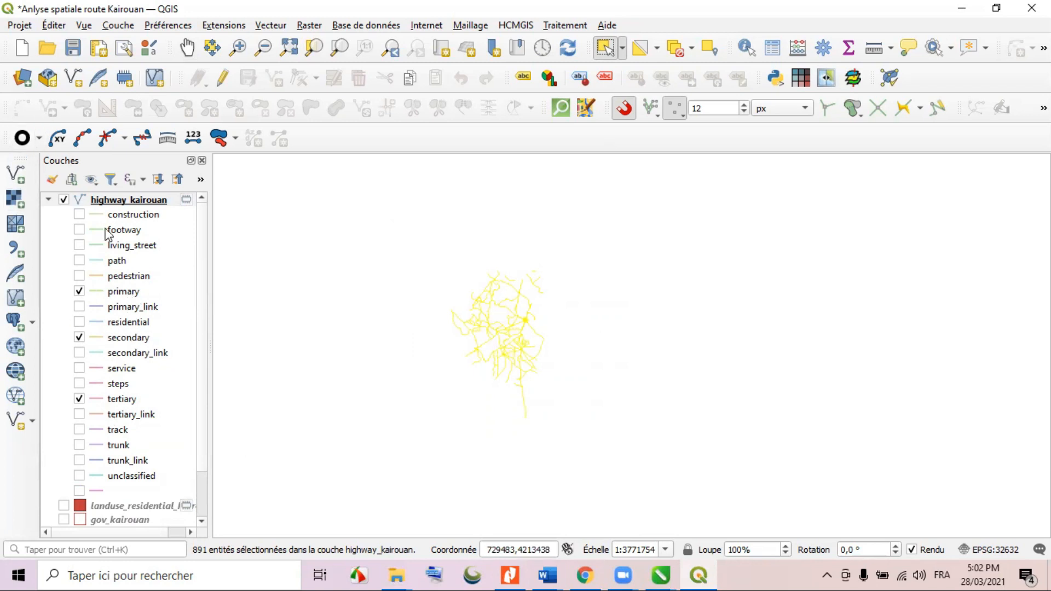
Start exporting the highway_kairouan features as an ESRI Shapefile, keeping only the osm_id, highway and ref fields.
{"action": "left_click_drag", "start_coordinate": [124, 200], "coordinate": [116, 201]}
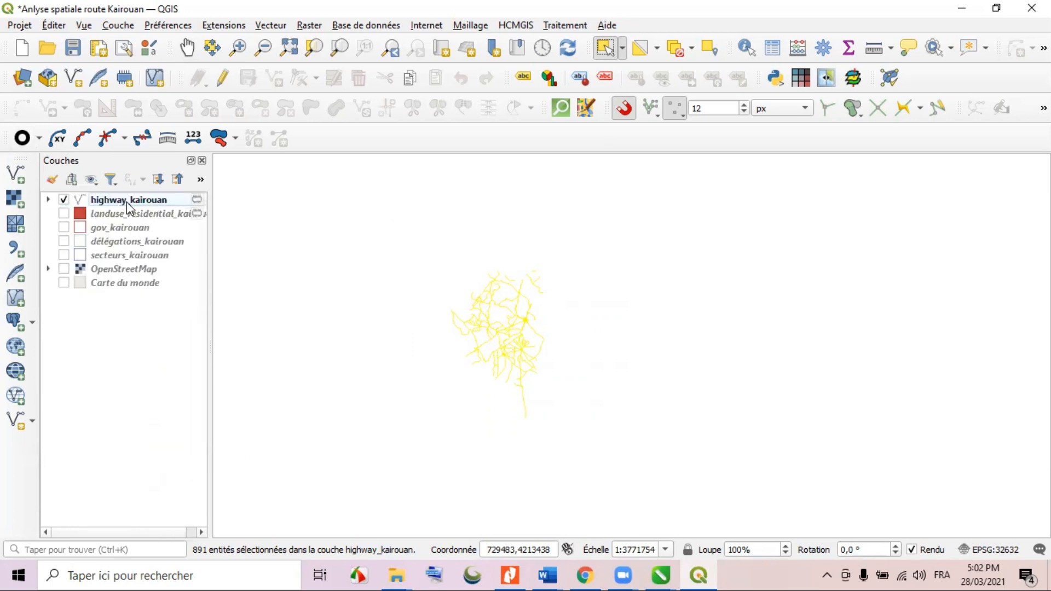
{"action": "right_click", "coordinate": [126, 201]}
{"action": "mouse_move", "coordinate": [290, 501]}
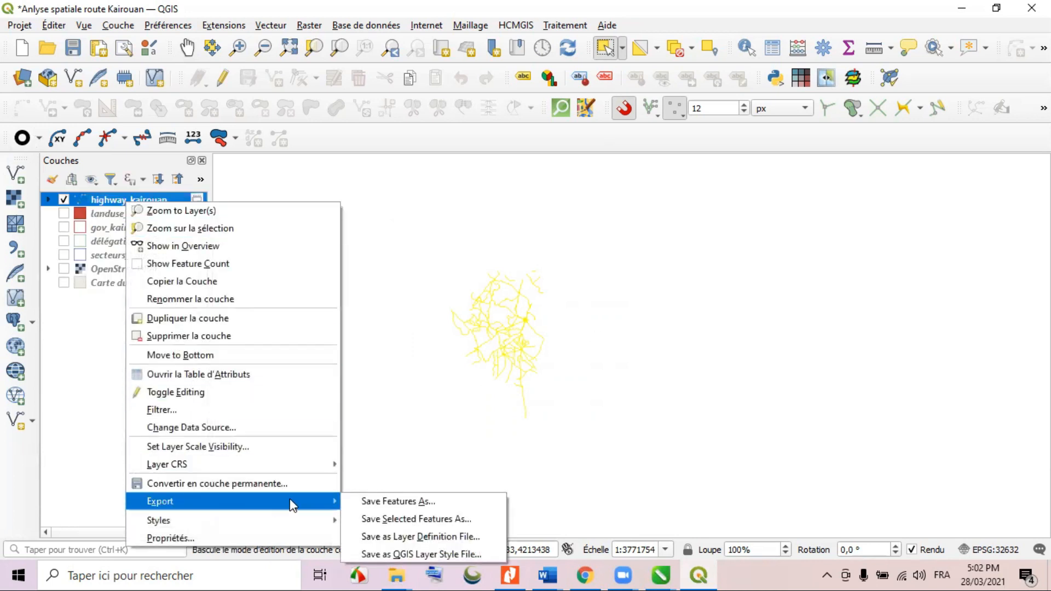
{"action": "left_click", "coordinate": [385, 507]}
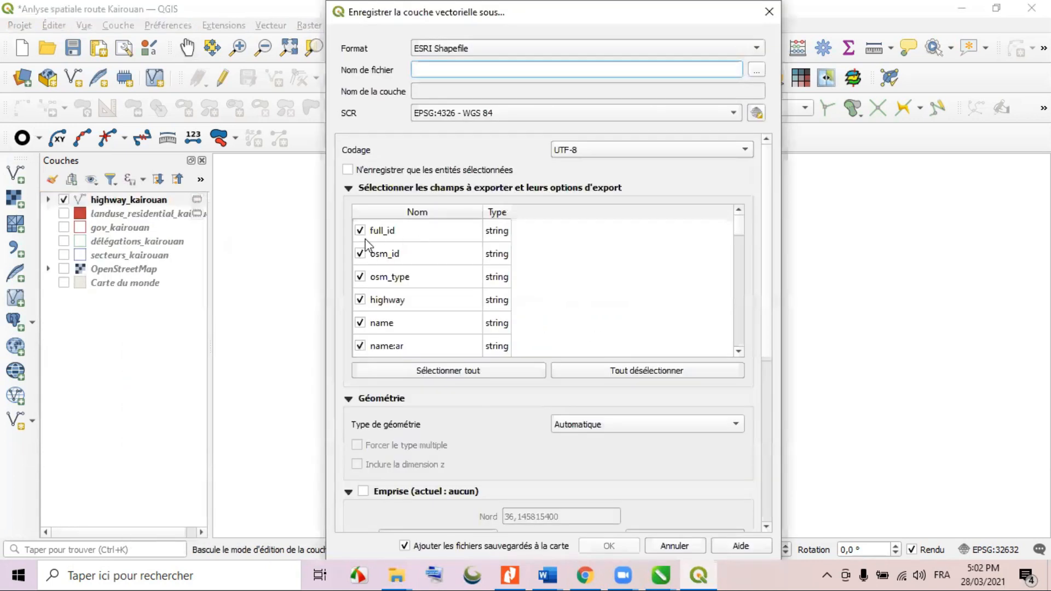
{"action": "left_click", "coordinate": [607, 372]}
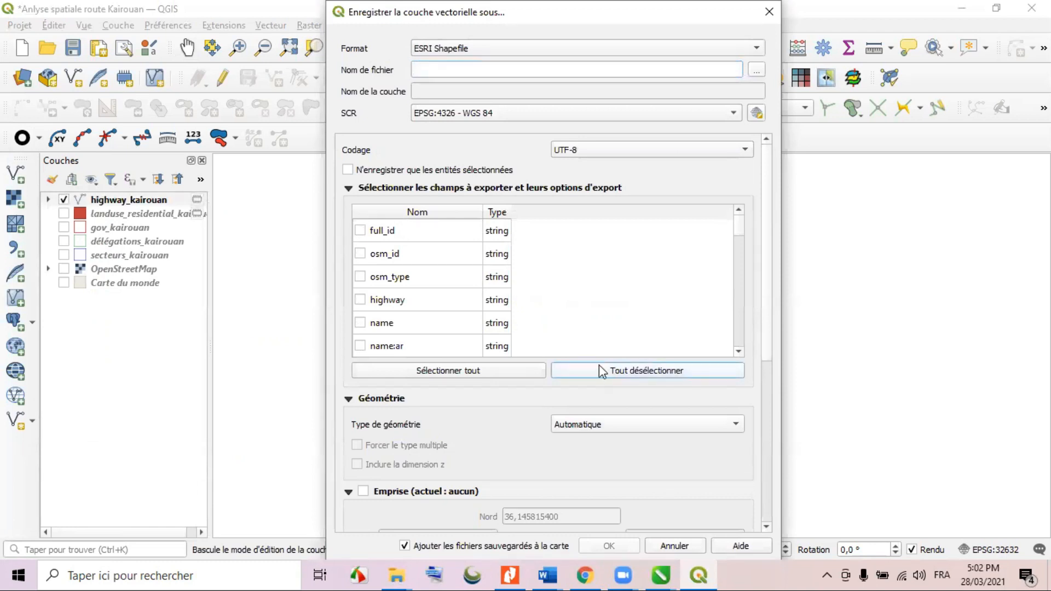
{"action": "left_click", "coordinate": [361, 254]}
{"action": "scroll", "coordinate": [371, 330], "scroll_direction": "down", "scroll_amount": 1}
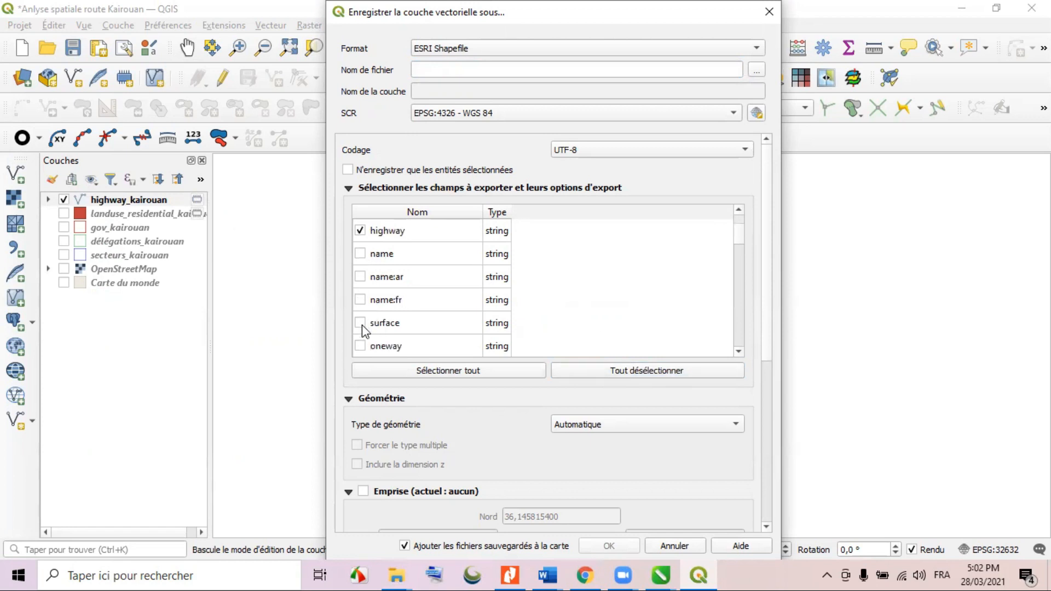
{"action": "scroll", "coordinate": [364, 323], "scroll_direction": "down", "scroll_amount": 2}
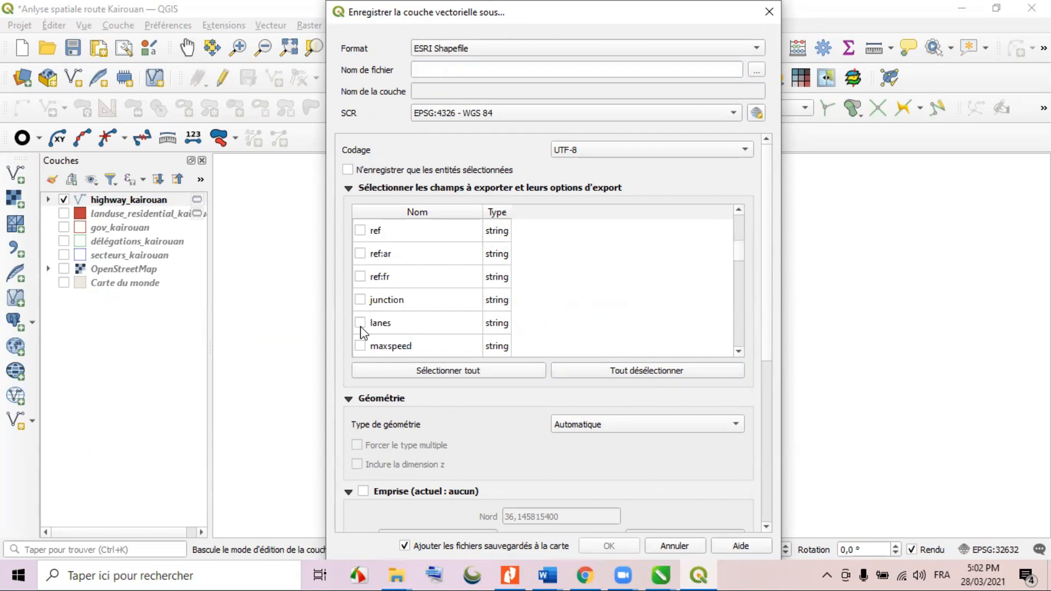
{"action": "left_click", "coordinate": [363, 231]}
{"action": "scroll", "coordinate": [430, 314], "scroll_direction": "up", "scroll_amount": 2}
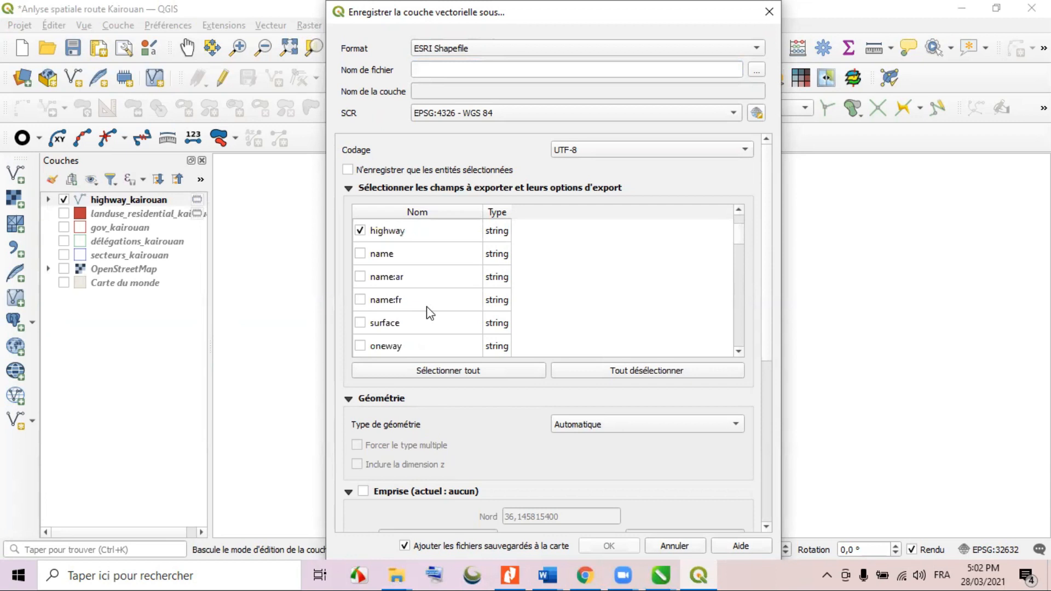
{"action": "scroll", "coordinate": [430, 313], "scroll_direction": "up", "scroll_amount": 1}
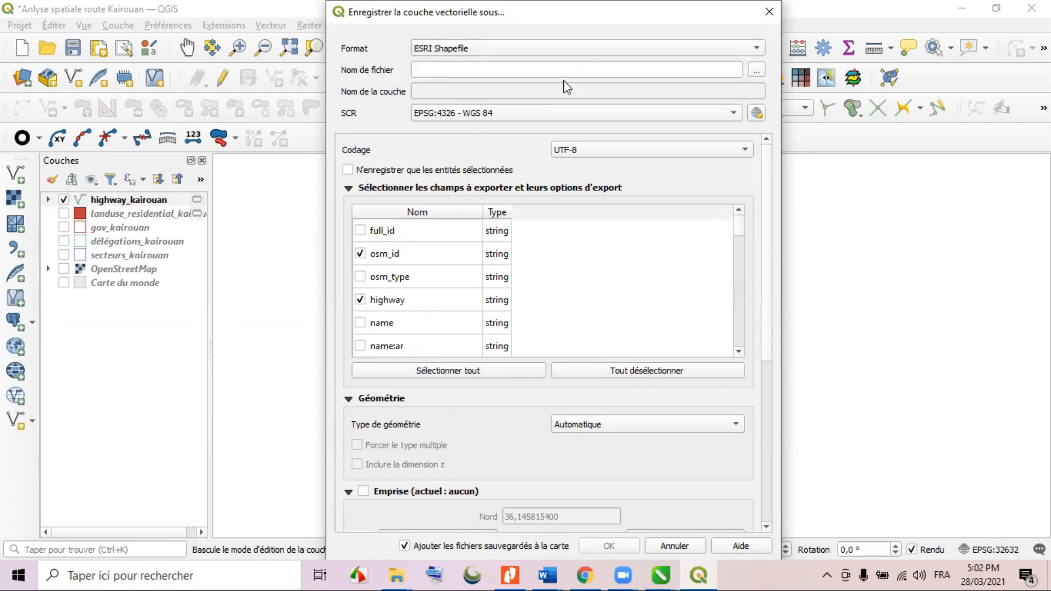
Set the export's output file to Réseau routier in the Excercice 3 Kairouan folder.
{"action": "left_click", "coordinate": [757, 71]}
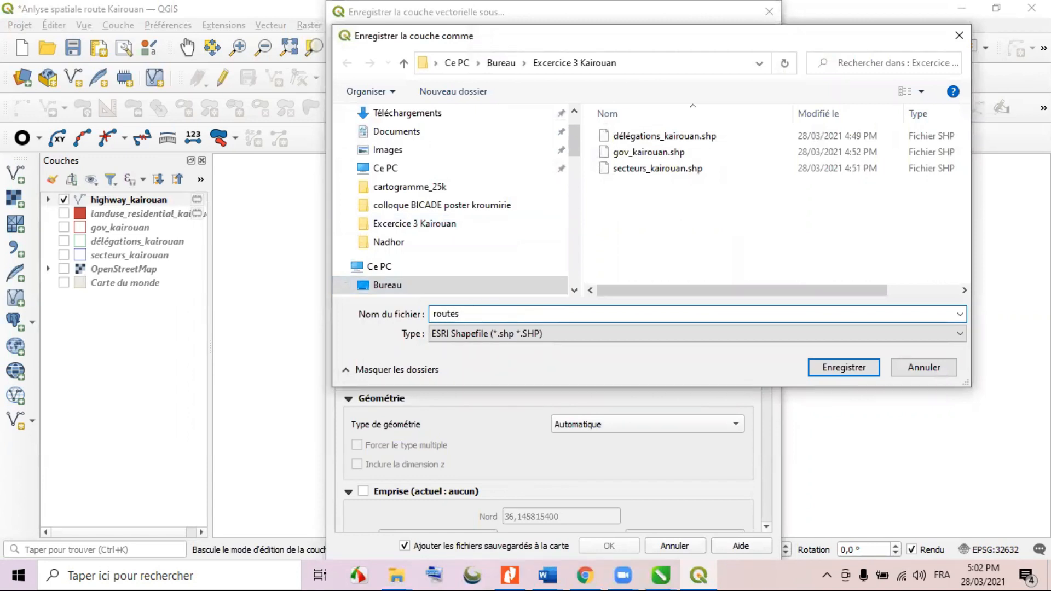
{"action": "left_click_drag", "start_coordinate": [469, 312], "coordinate": [408, 308]}
{"action": "type", "text": "Réseau"}
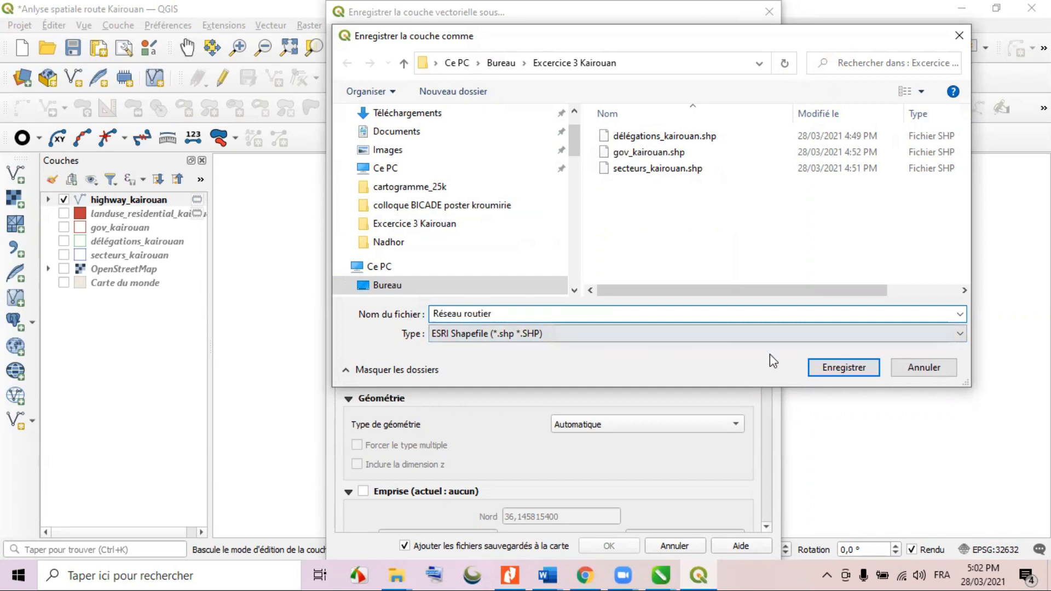
{"action": "left_click", "coordinate": [844, 368]}
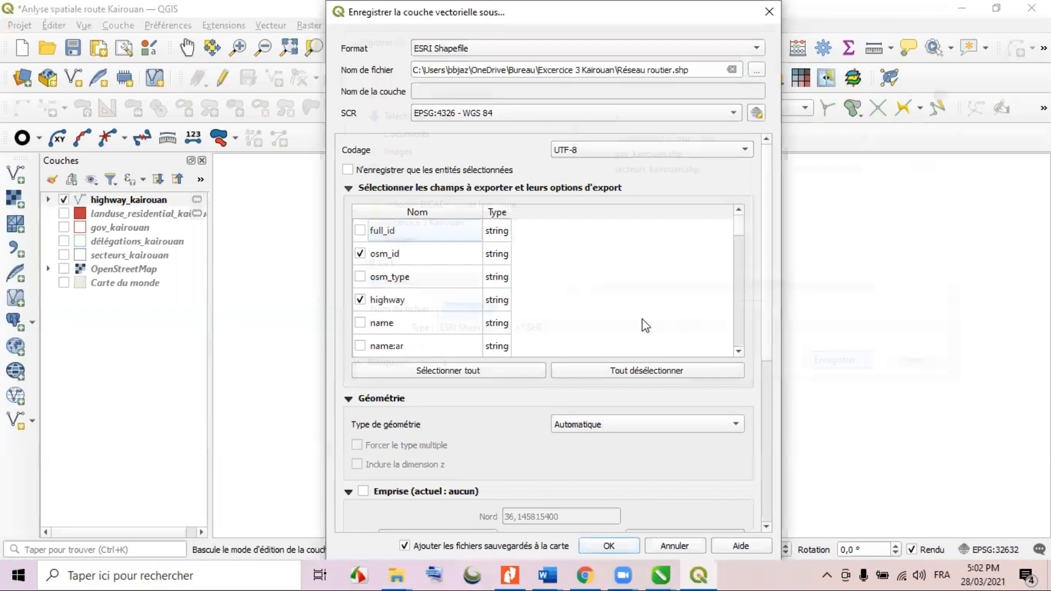
Set the export CRS to the project's EPSG:32632 - WGS 84 / UTM zone 32N and export only the selected features.
{"action": "left_click", "coordinate": [715, 114]}
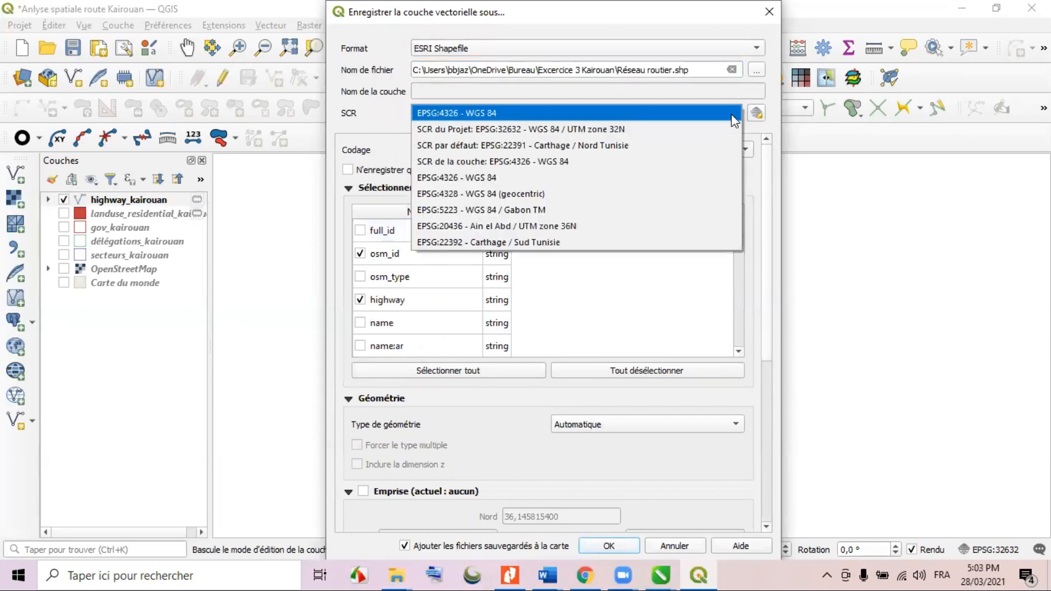
{"action": "left_click", "coordinate": [550, 129]}
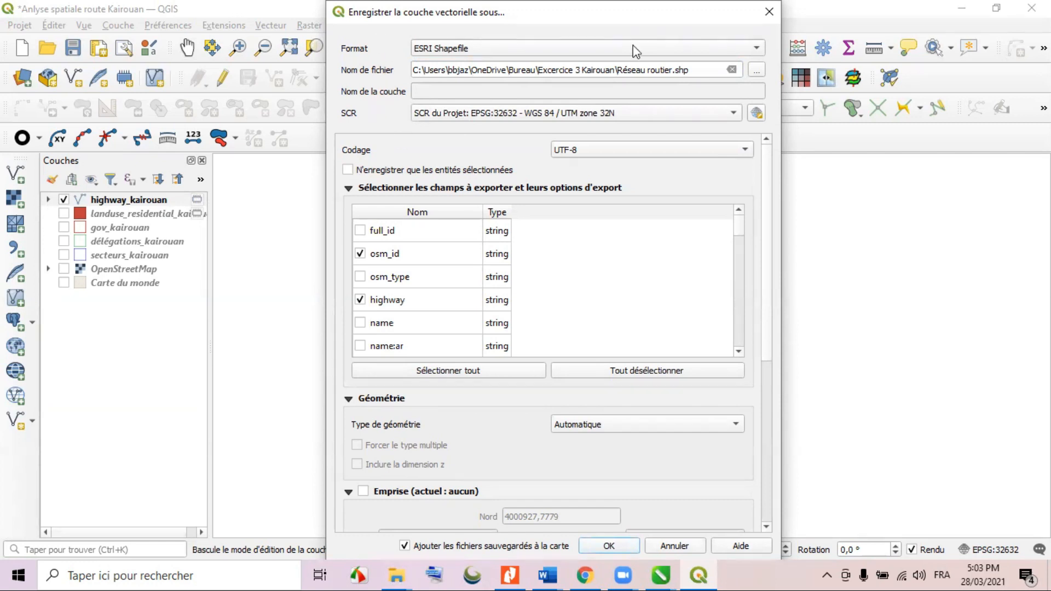
{"action": "left_click", "coordinate": [347, 172]}
{"action": "left_click", "coordinate": [634, 546]}
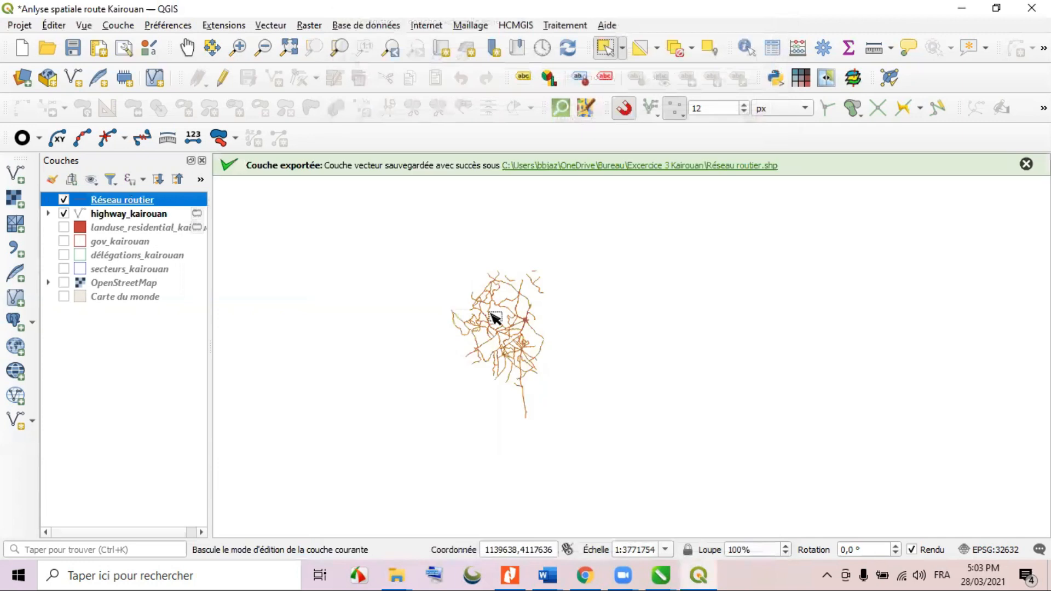
Hide the highway_kairouan layer and examine the attribute table of the exported Réseau routier layer.
{"action": "scroll", "coordinate": [492, 339], "scroll_direction": "up", "scroll_amount": 1}
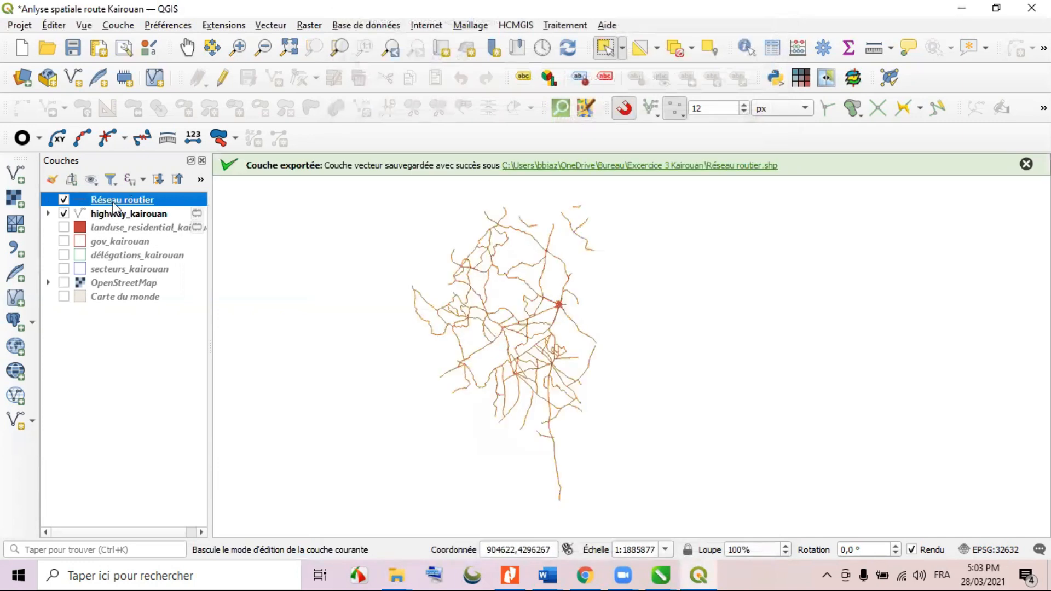
{"action": "left_click", "coordinate": [64, 215]}
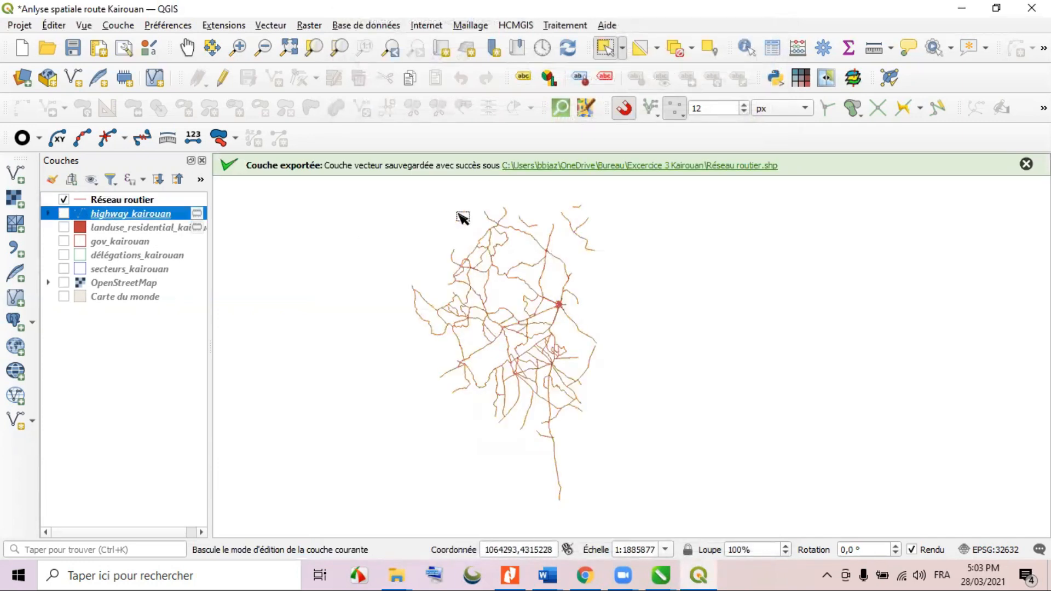
{"action": "left_click", "coordinate": [117, 197]}
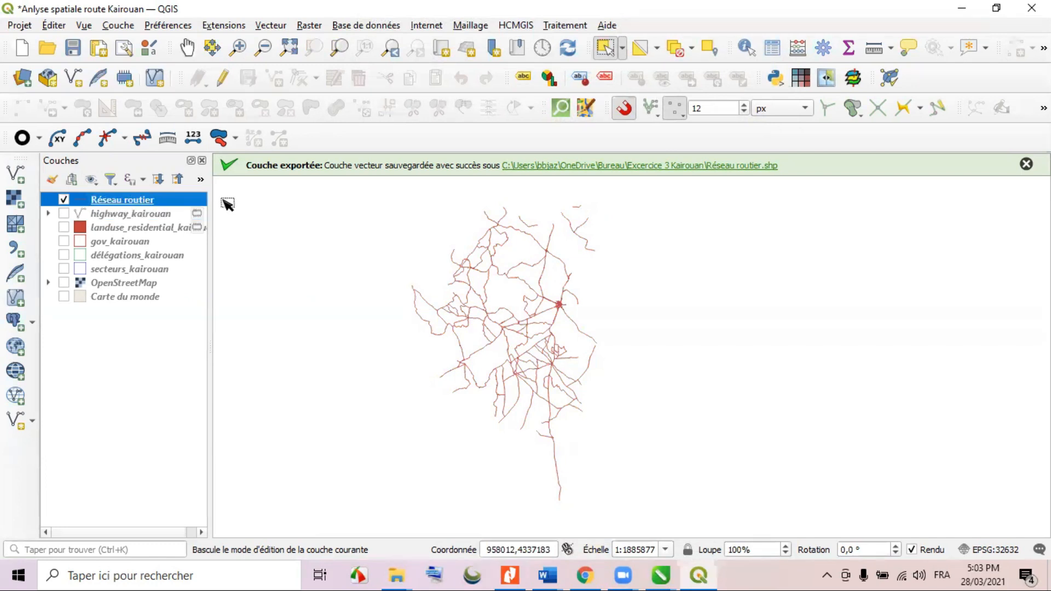
{"action": "left_click", "coordinate": [772, 47]}
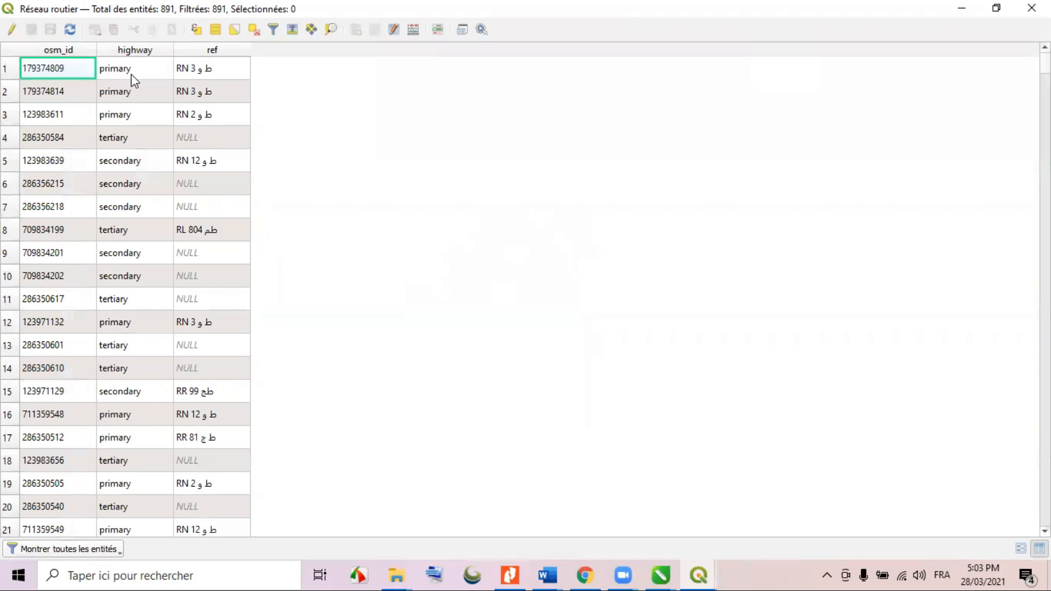
{"action": "scroll", "coordinate": [124, 441], "scroll_direction": "down", "scroll_amount": 5}
{"action": "scroll", "coordinate": [125, 443], "scroll_direction": "up", "scroll_amount": 5}
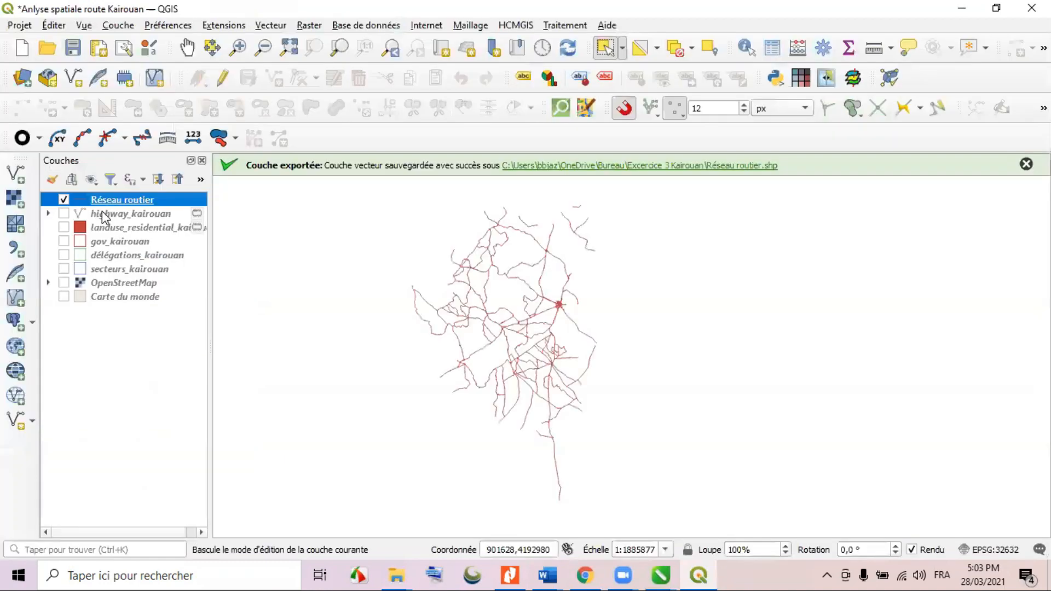
Remove the highway_kairouan layer from the project.
{"action": "right_click", "coordinate": [102, 211]}
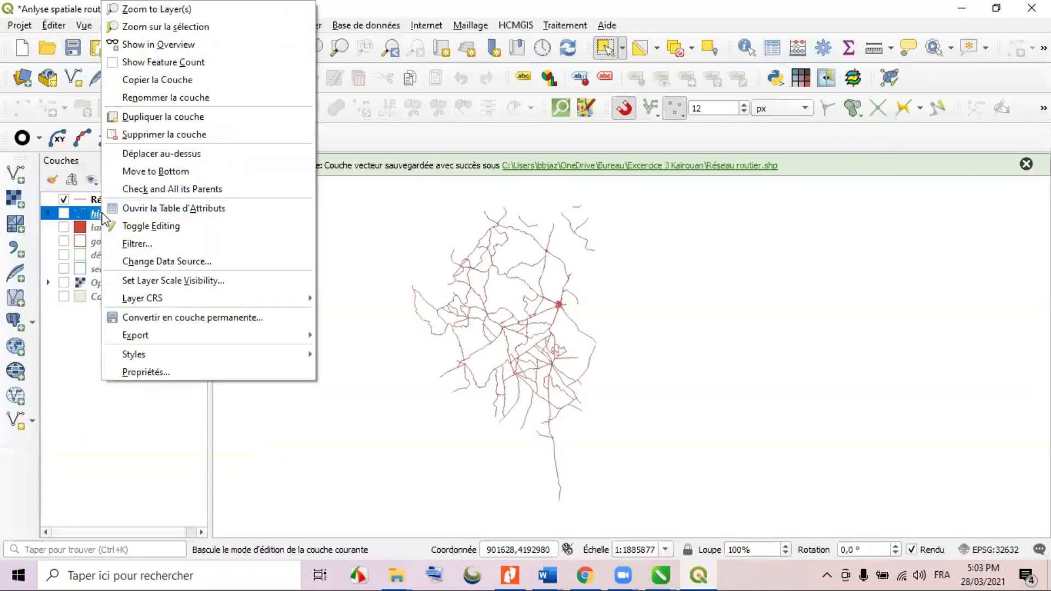
{"action": "left_click", "coordinate": [164, 134]}
{"action": "left_click", "coordinate": [517, 300]}
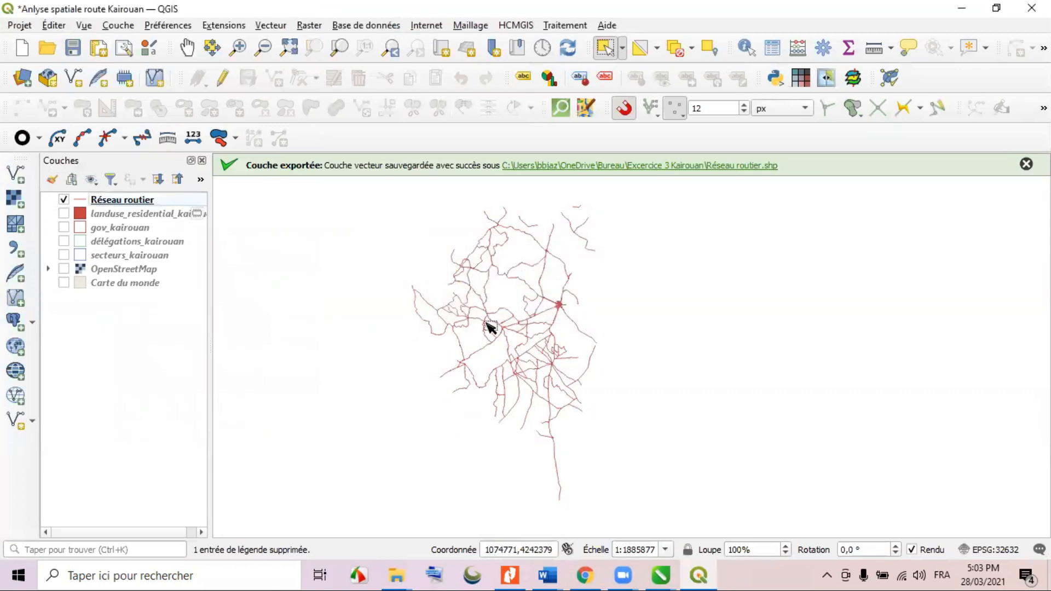
Switch the Réseau routier symbology to Catégorisé on the highway field and classify its values.
{"action": "left_click", "coordinate": [80, 206]}
{"action": "double_click", "coordinate": [81, 205]}
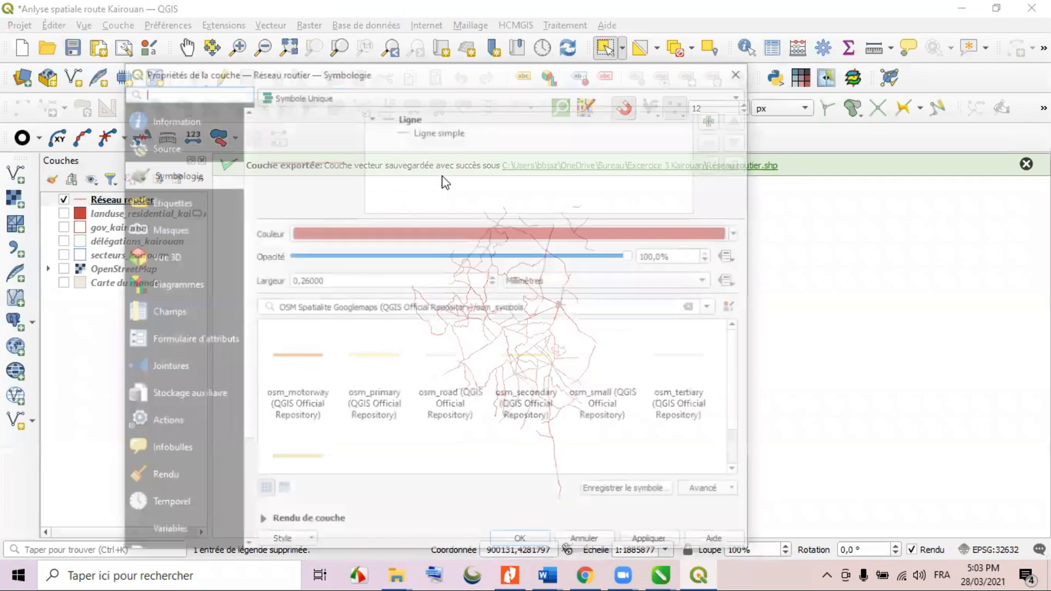
{"action": "left_click", "coordinate": [353, 102]}
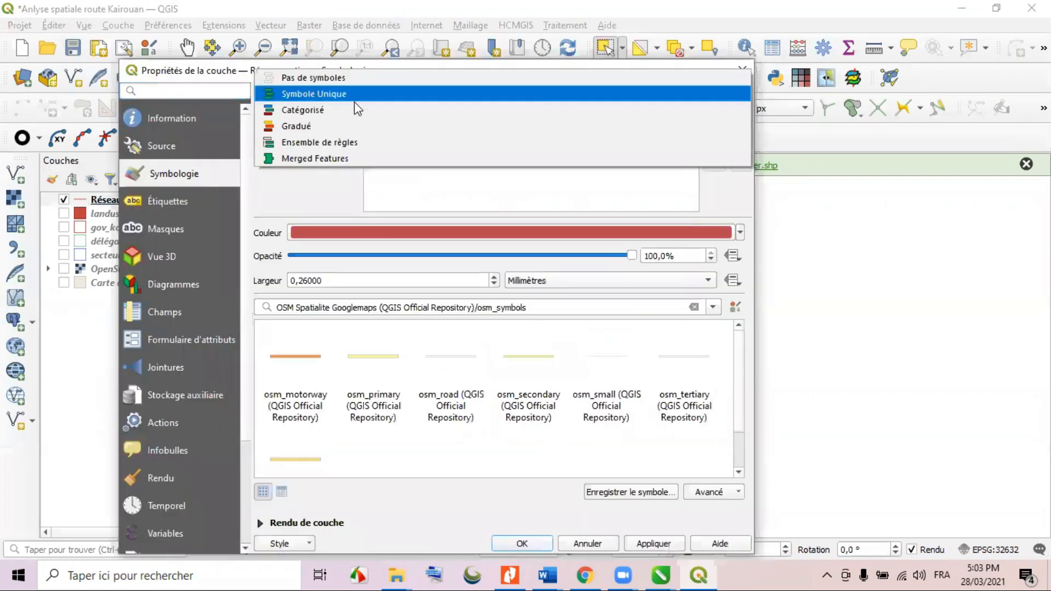
{"action": "left_click", "coordinate": [330, 114]}
{"action": "left_click", "coordinate": [718, 117]}
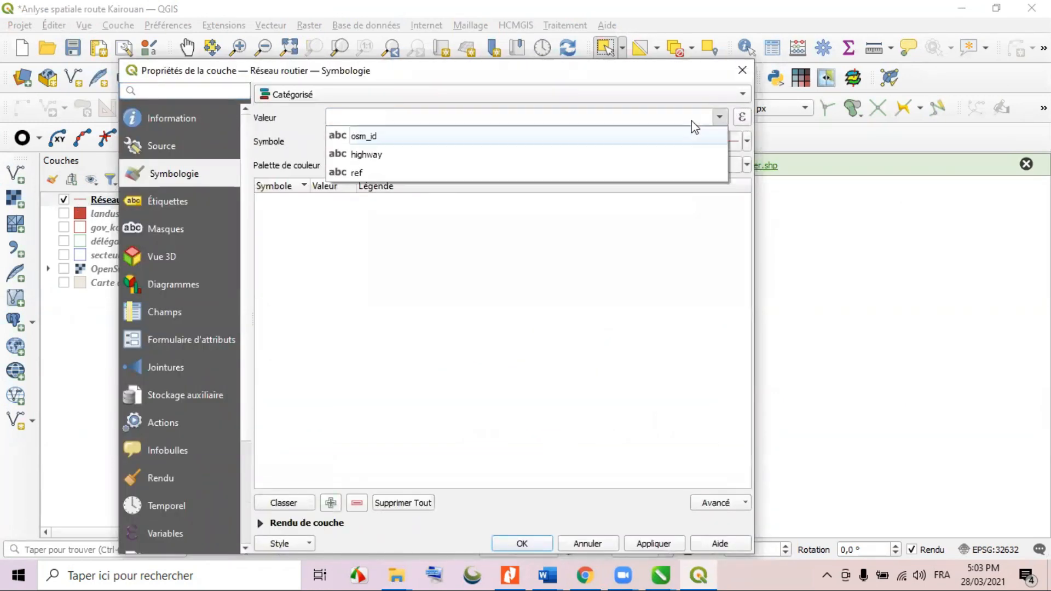
{"action": "left_click", "coordinate": [444, 150]}
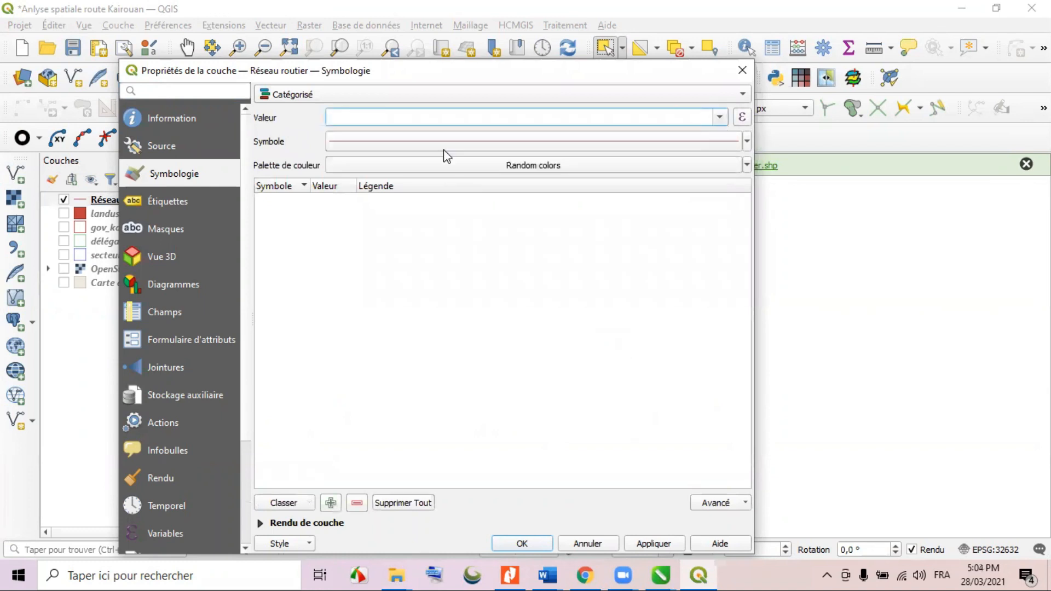
{"action": "left_click", "coordinate": [720, 118]}
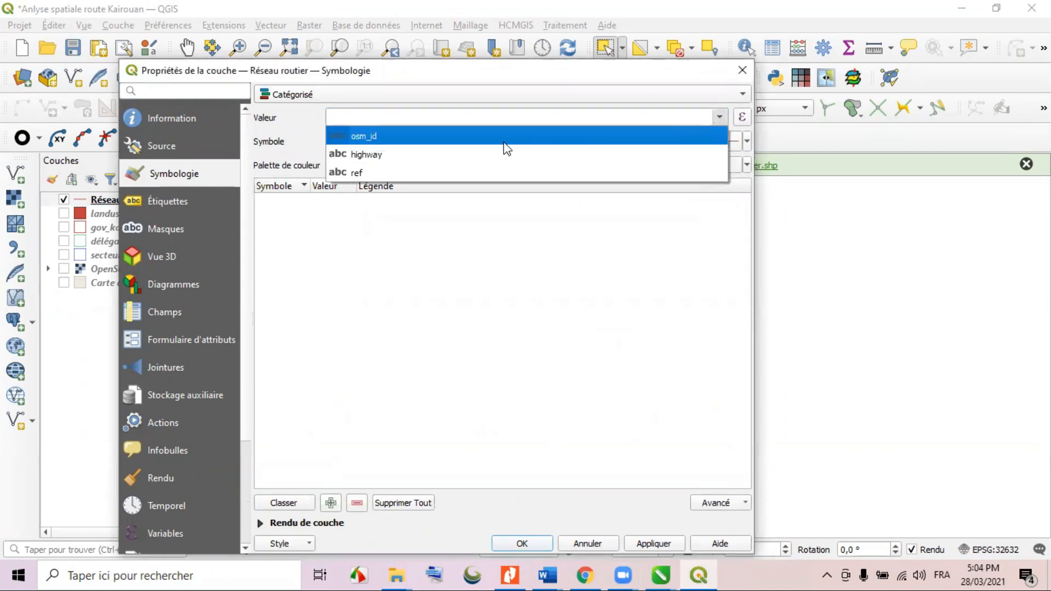
{"action": "left_click", "coordinate": [376, 158]}
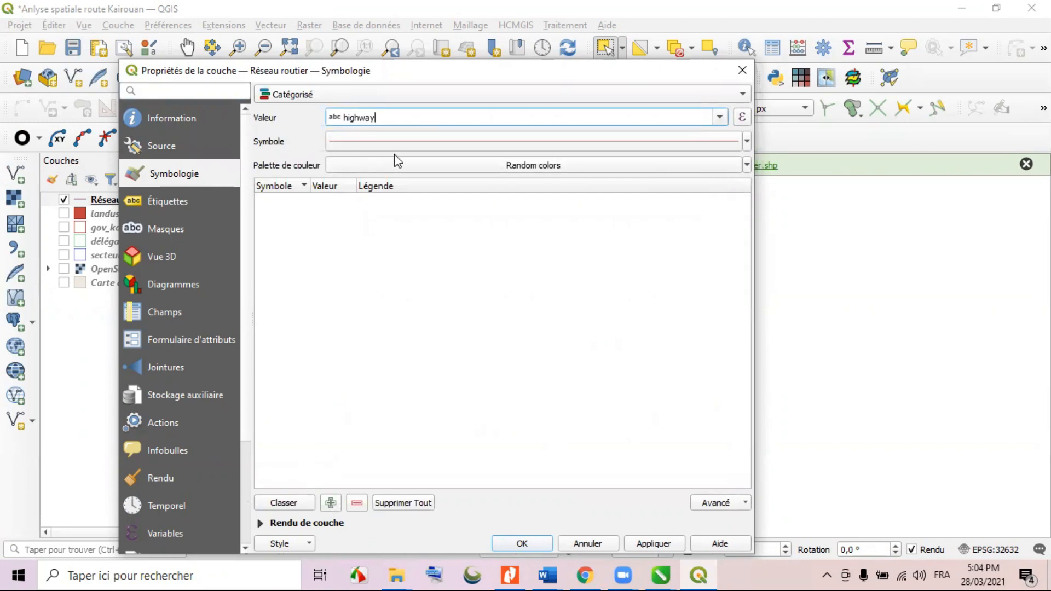
{"action": "left_click", "coordinate": [284, 502]}
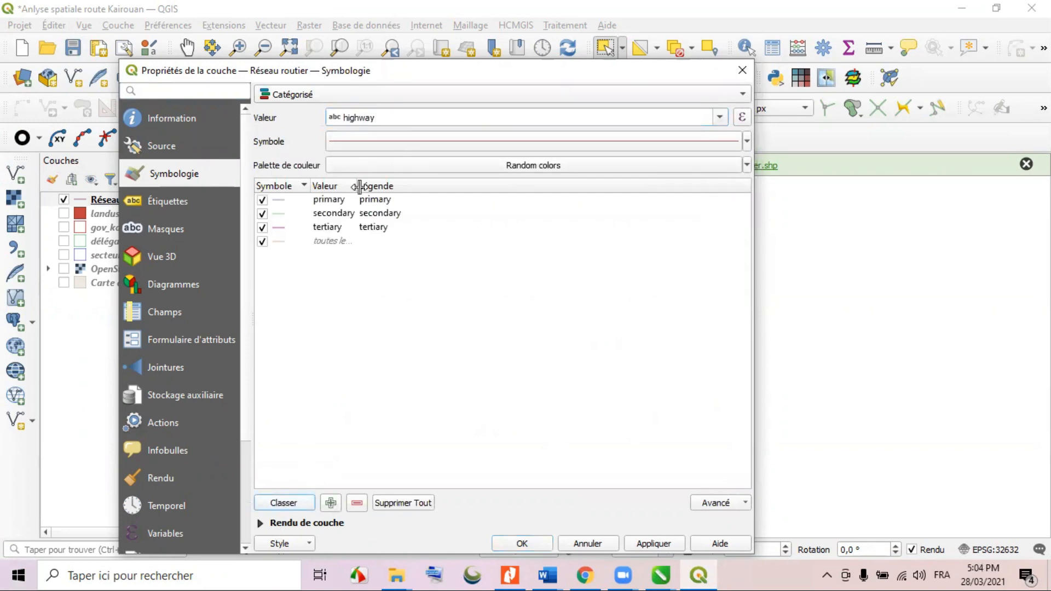
Relabel the legend entries: primary as Route nationale, secondary as Routes régionale and tertiary as Routes locale.
{"action": "left_click", "coordinate": [378, 199]}
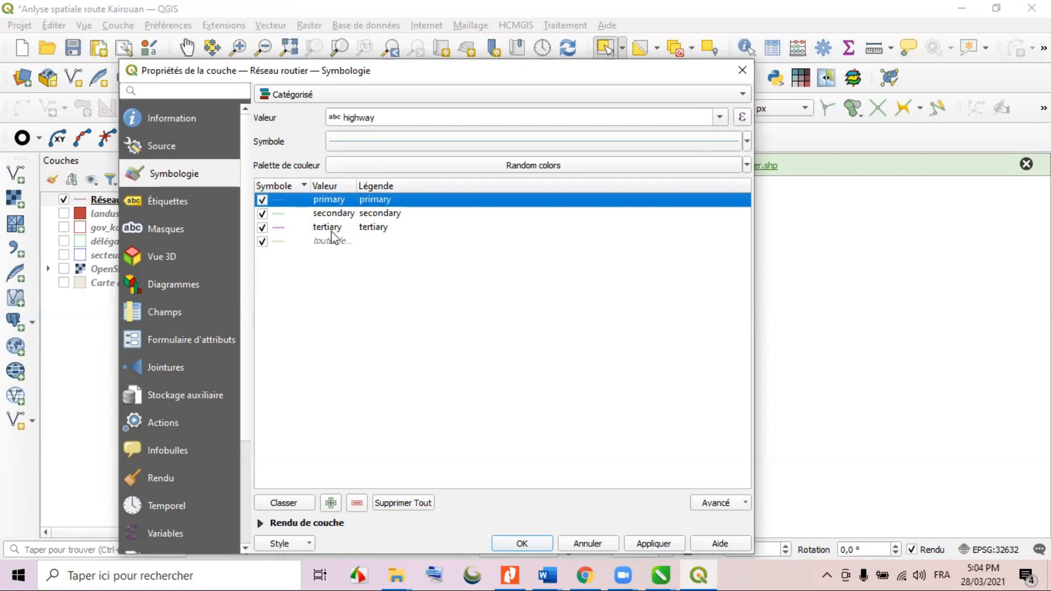
{"action": "double_click", "coordinate": [386, 199]}
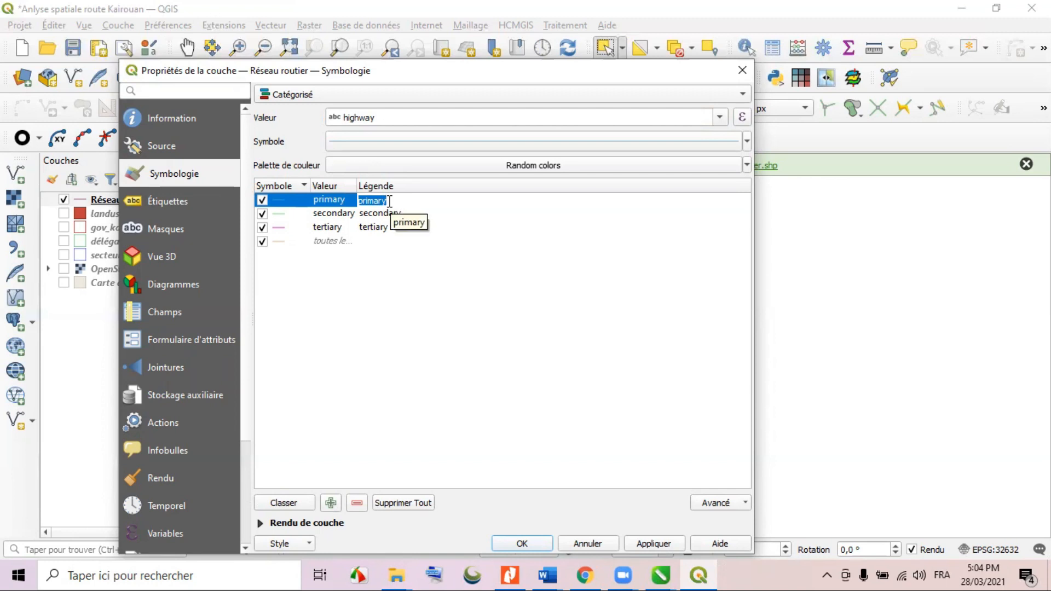
{"action": "type", "text": "Route nationale"}
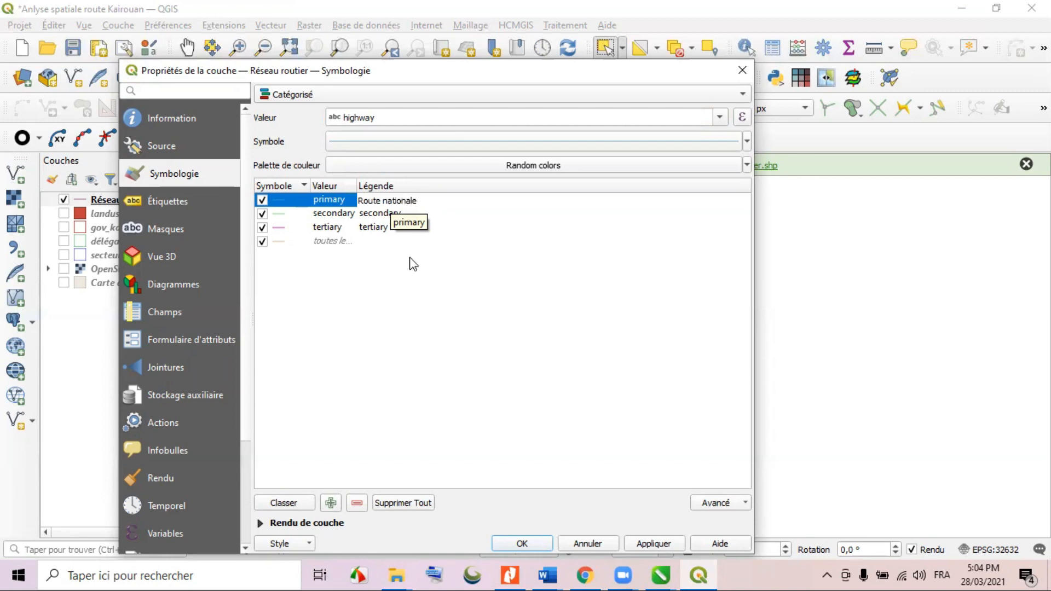
{"action": "double_click", "coordinate": [383, 215]}
{"action": "type", "text": "Routes régionale"}
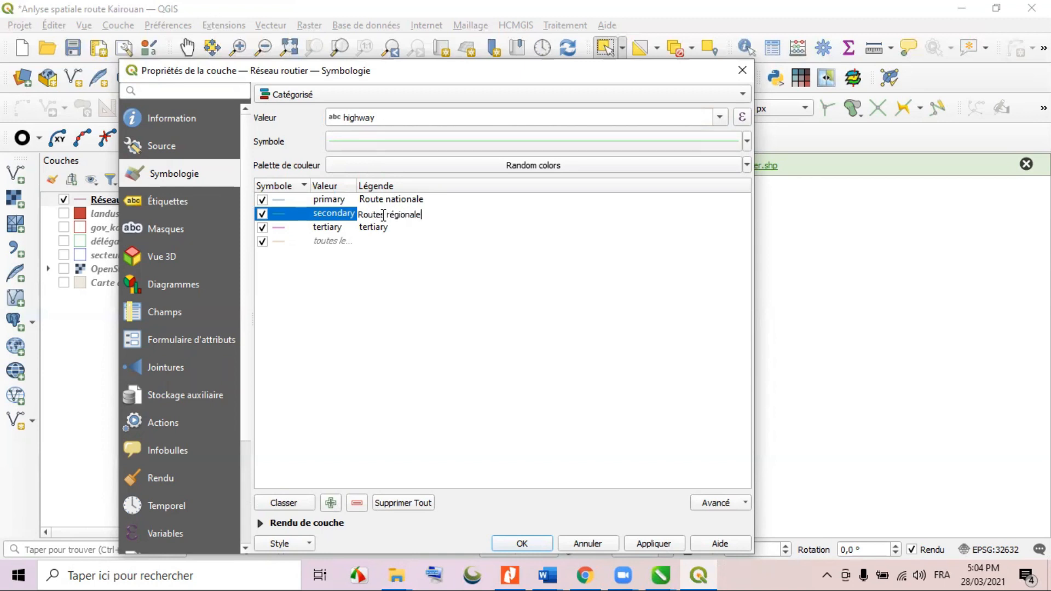
{"action": "double_click", "coordinate": [379, 227]}
{"action": "type", "text": "Routes locale"}
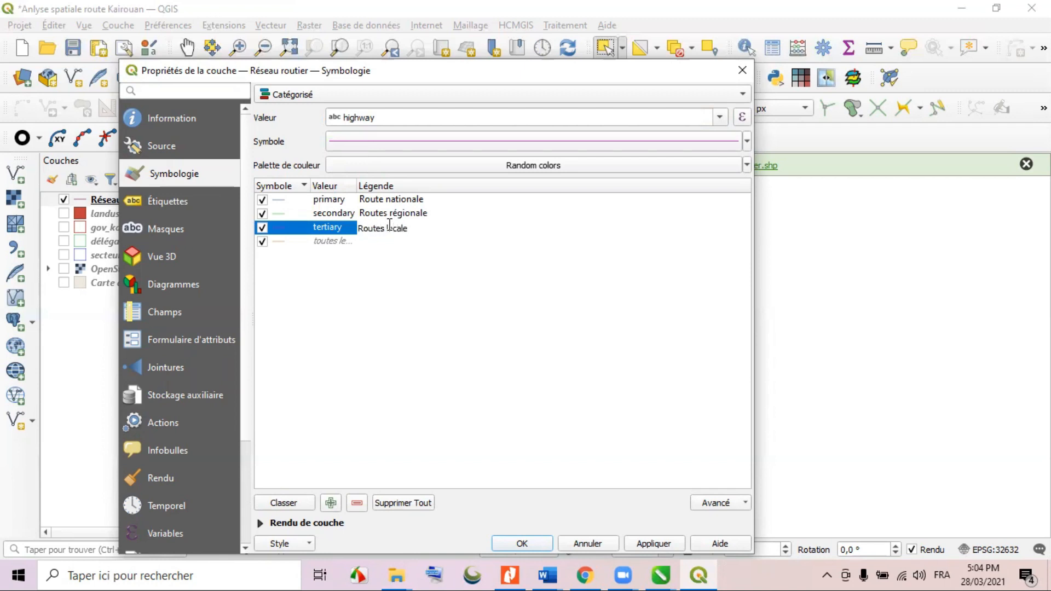
Make the simple line symbol of the primary roads red and increase its stroke width.
{"action": "left_click", "coordinate": [290, 198]}
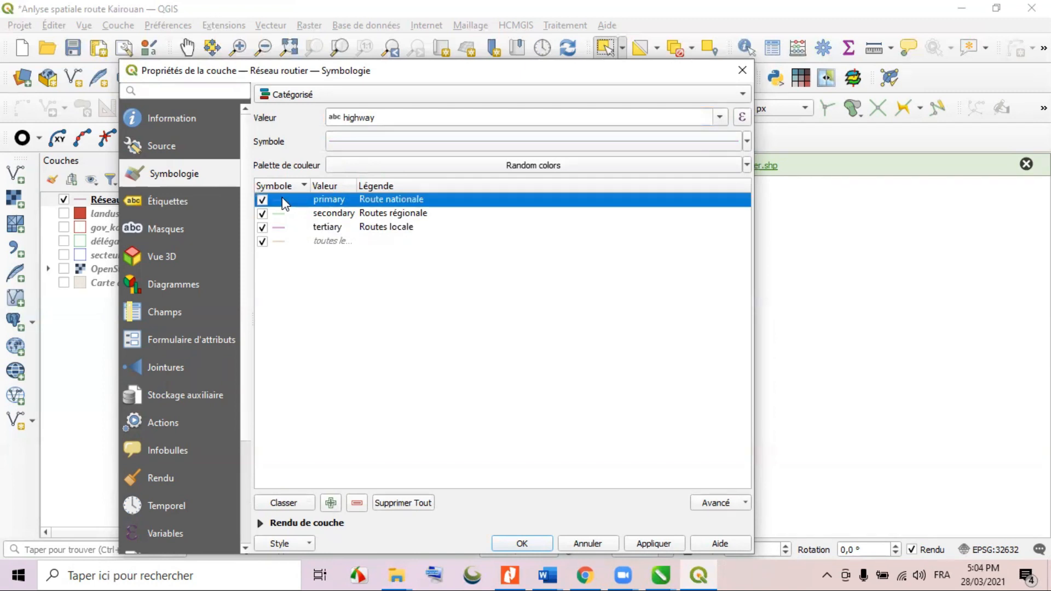
{"action": "double_click", "coordinate": [284, 204]}
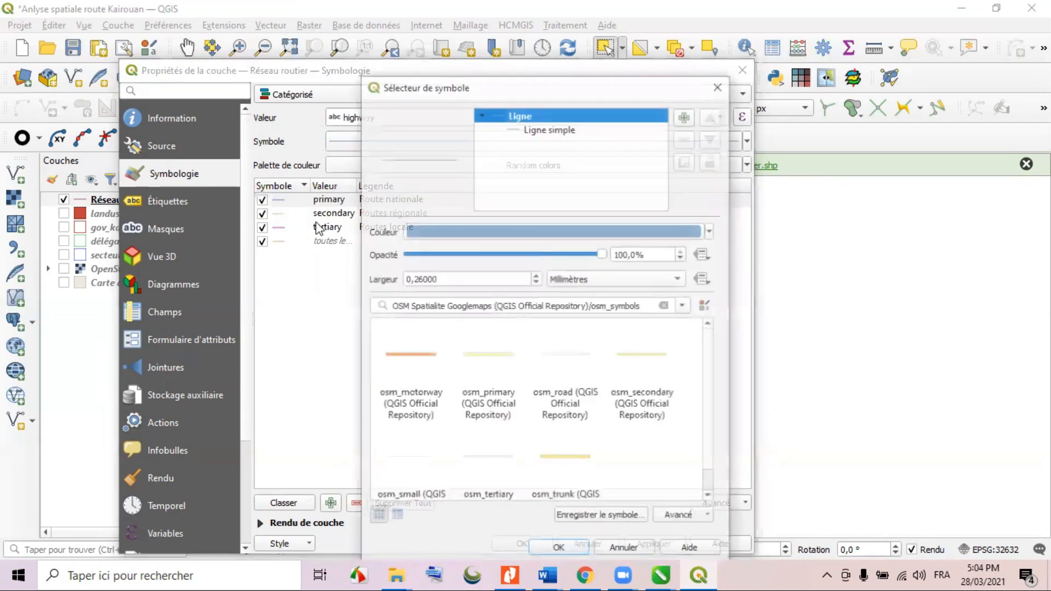
{"action": "left_click", "coordinate": [564, 130]}
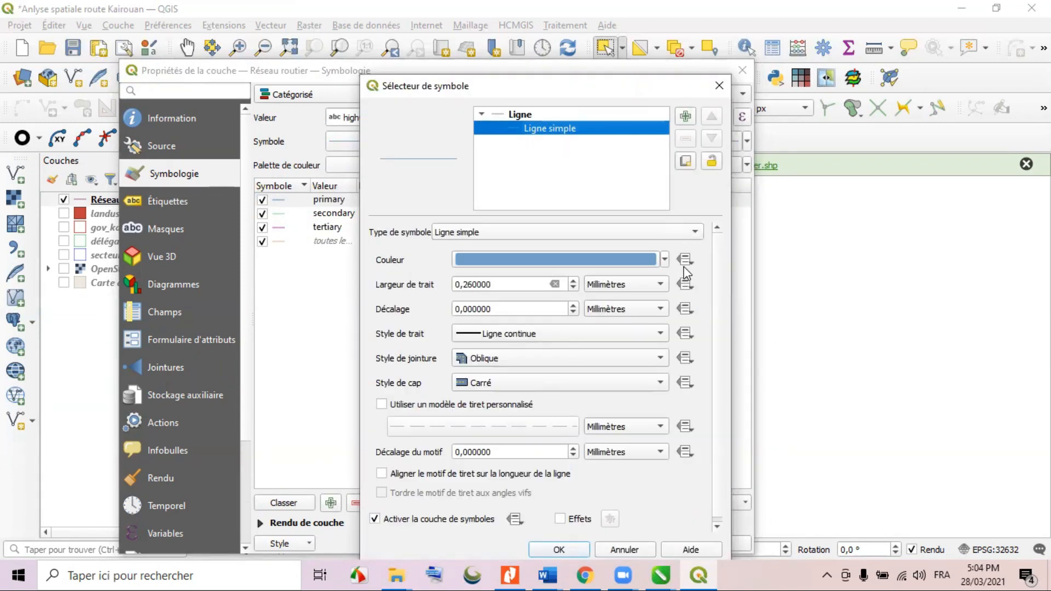
{"action": "left_click", "coordinate": [665, 259]}
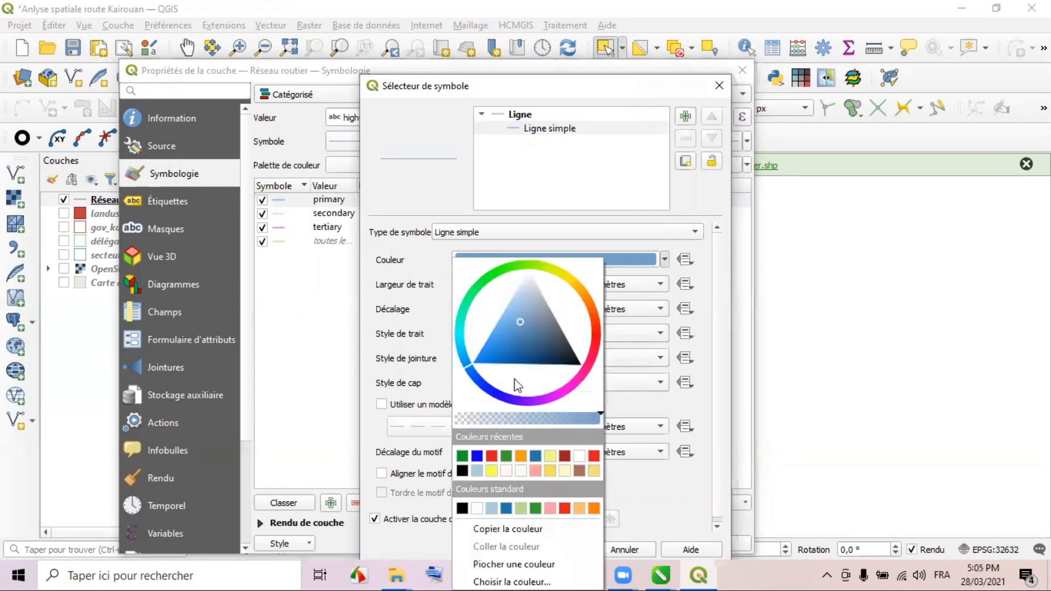
{"action": "left_click", "coordinate": [492, 454]}
{"action": "left_click", "coordinate": [576, 551]}
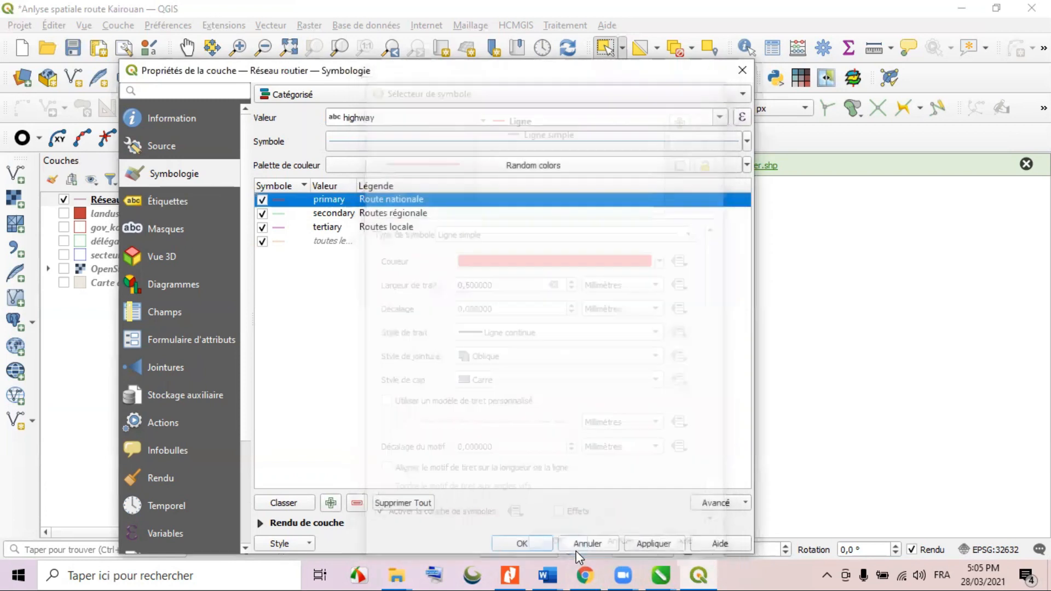
Open the line symbol of the secondary roads and its colour choices.
{"action": "double_click", "coordinate": [283, 219]}
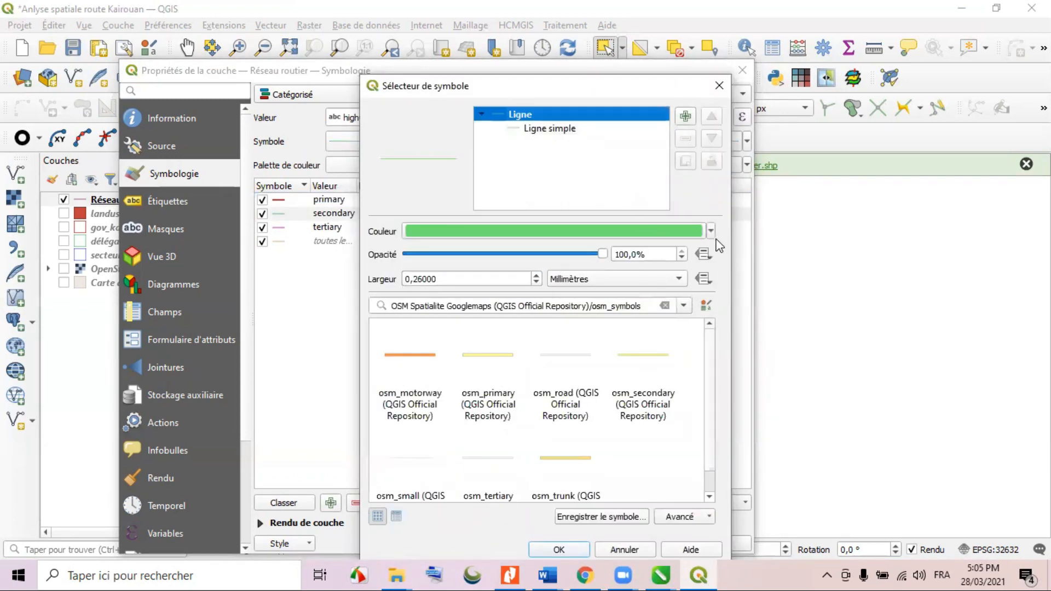
{"action": "left_click", "coordinate": [711, 232]}
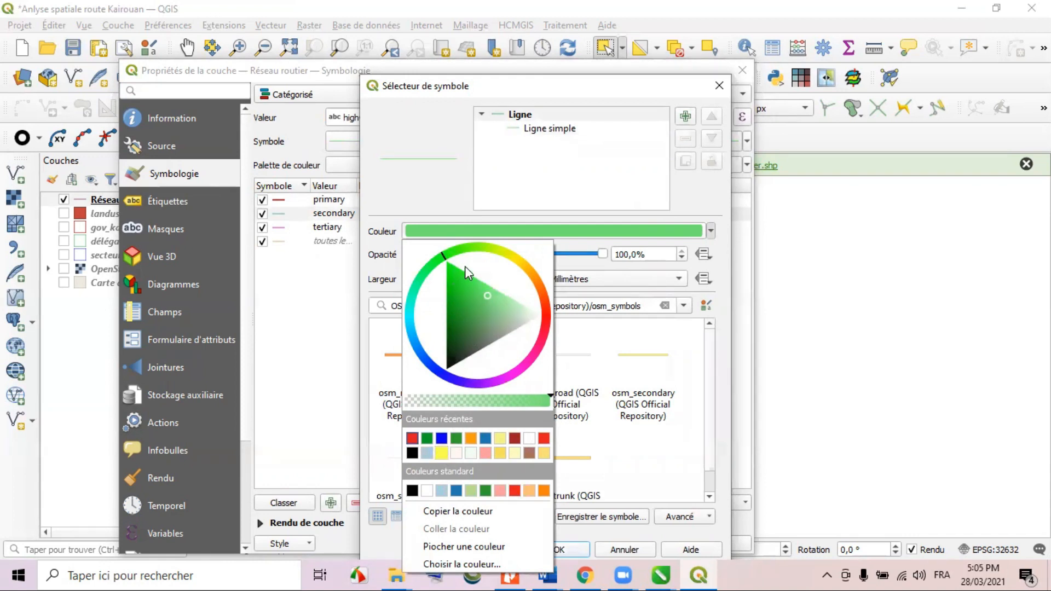
Give the secondary (Routes régionale) road class a bright yellow line with a stroke width of 0.4 mm.
{"action": "left_click", "coordinate": [441, 453]}
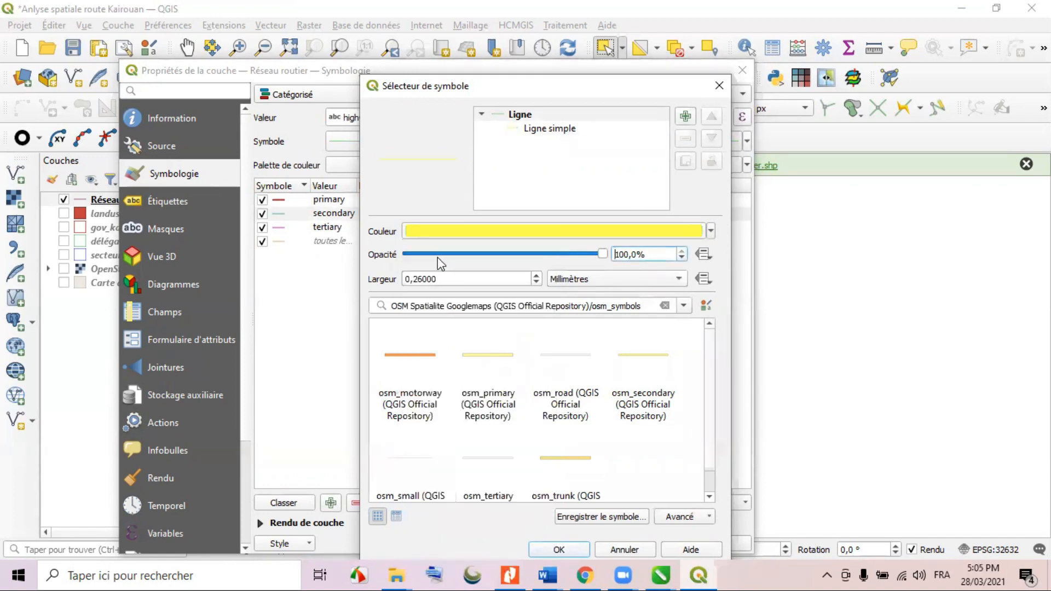
{"action": "left_click", "coordinate": [711, 232]}
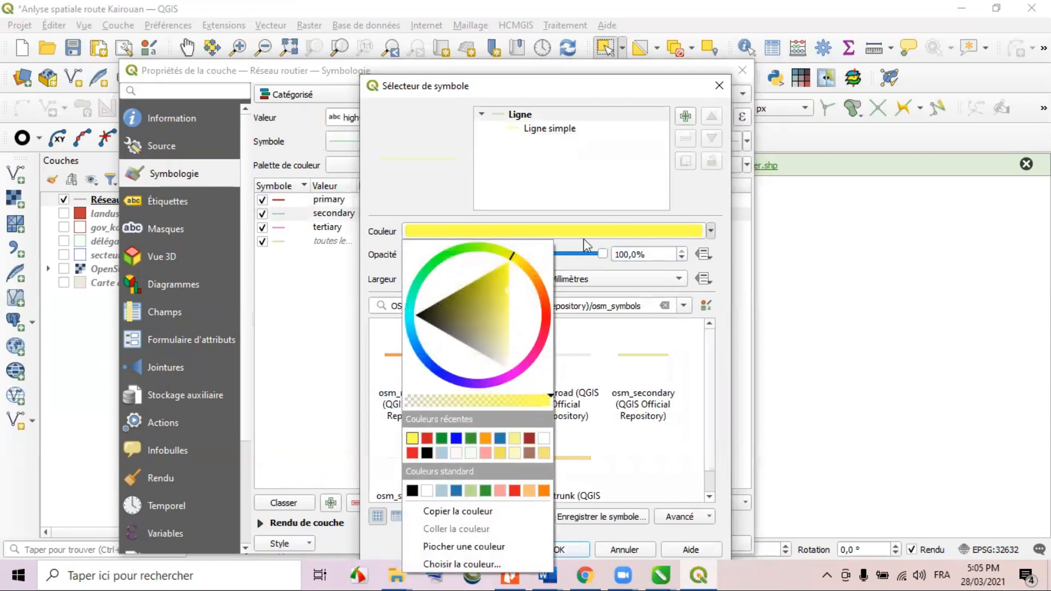
{"action": "left_click", "coordinate": [507, 271]}
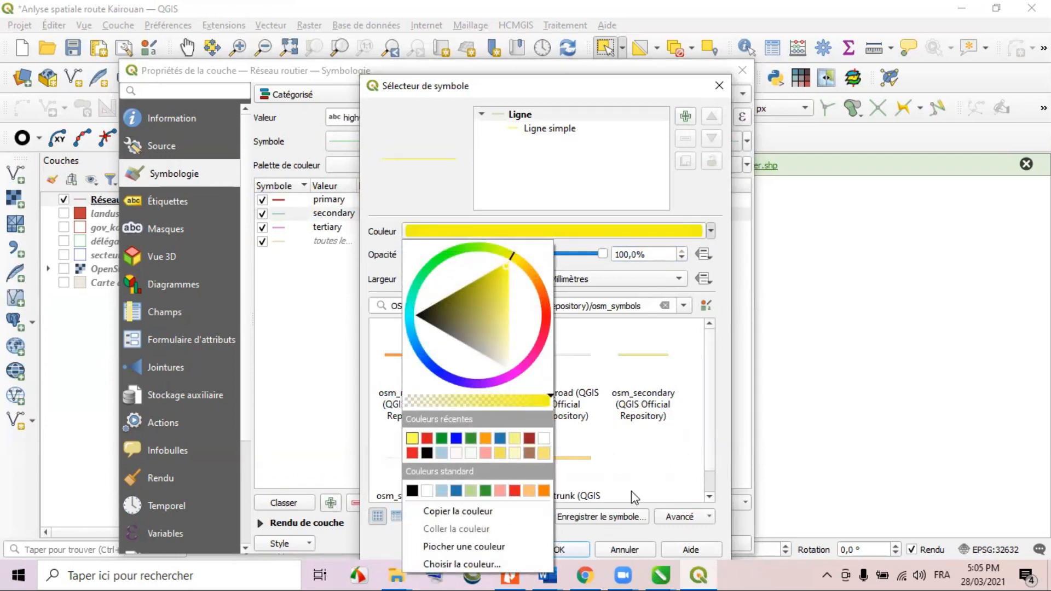
{"action": "left_click", "coordinate": [569, 550]}
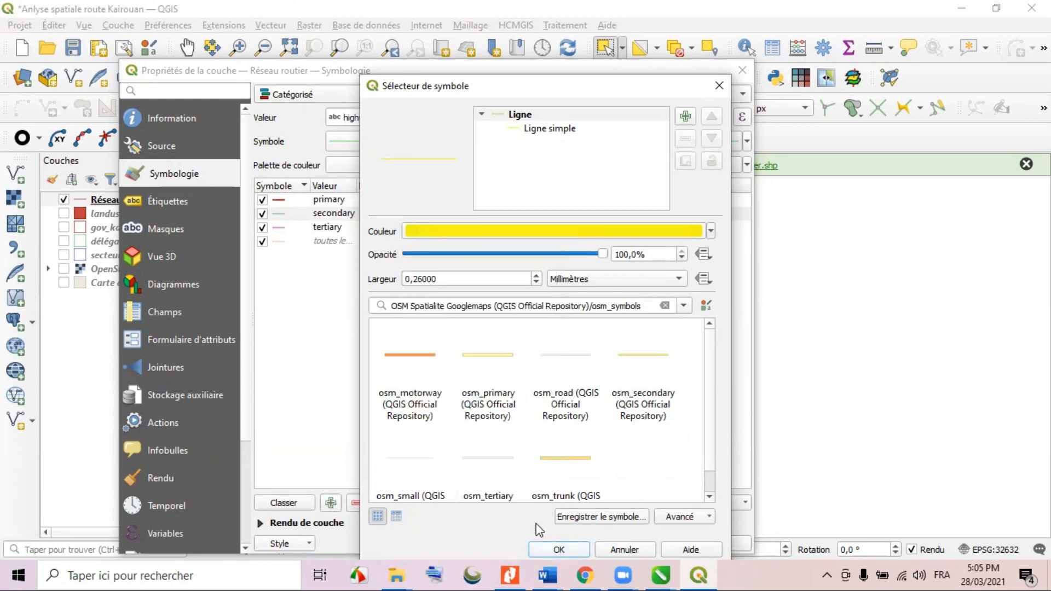
{"action": "left_click", "coordinate": [540, 132]}
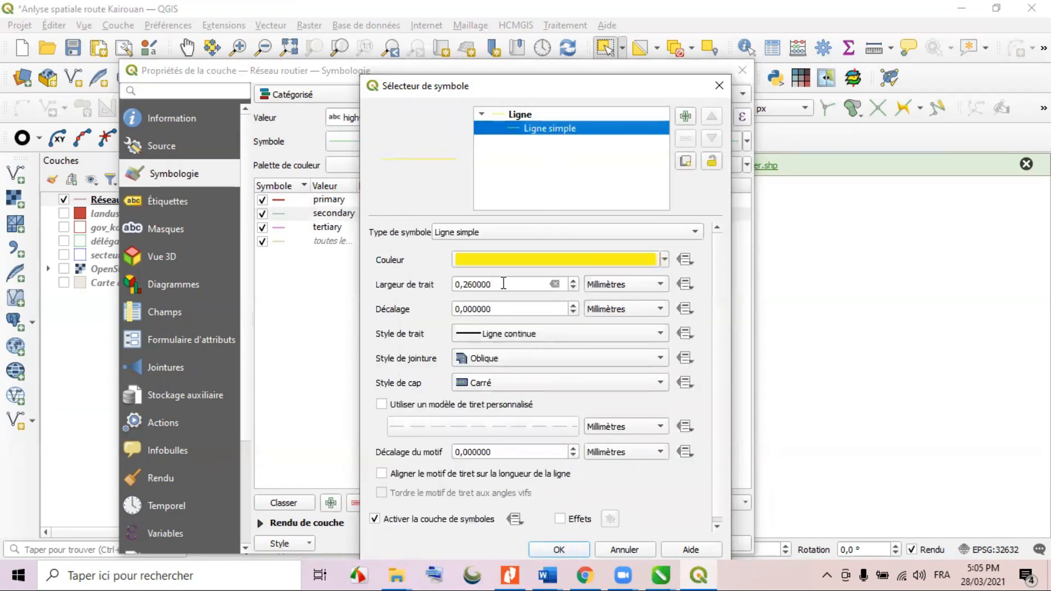
{"action": "left_click_drag", "start_coordinate": [457, 284], "coordinate": [529, 282]}
{"action": "type", "text": "0,4"}
{"action": "left_click", "coordinate": [564, 551]}
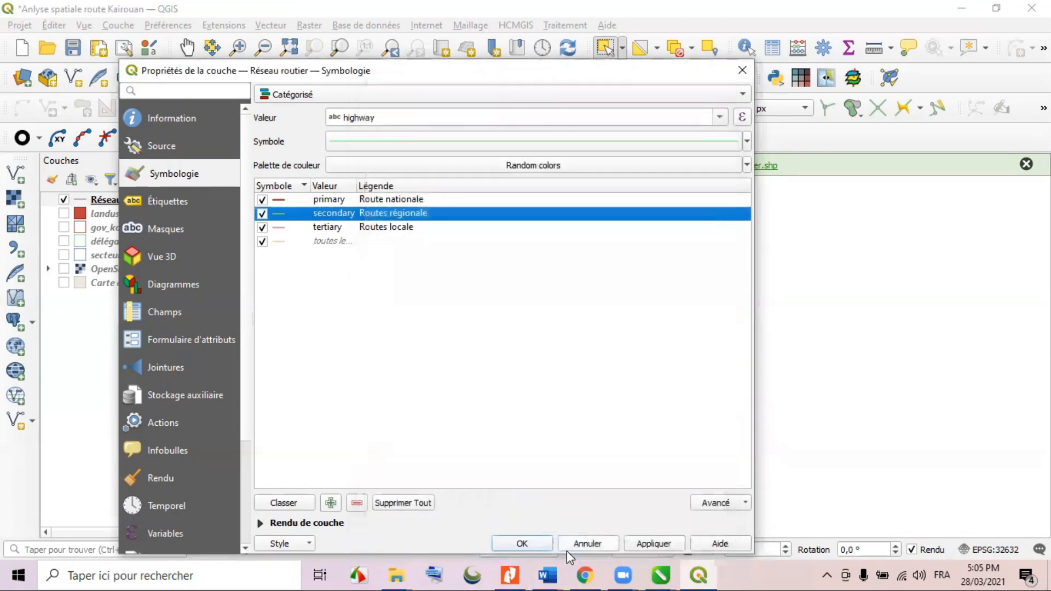
Make the tertiary (Routes locale) line green with a 0.3 mm stroke, and switch off the all-other-values class, accepting the layer properties.
{"action": "left_click", "coordinate": [326, 227]}
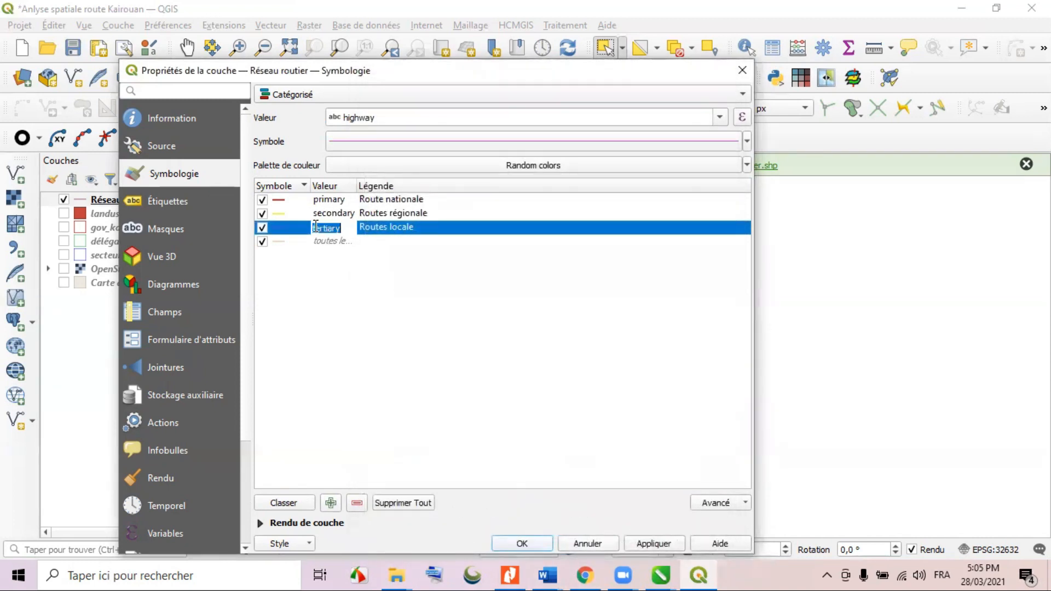
{"action": "double_click", "coordinate": [290, 234]}
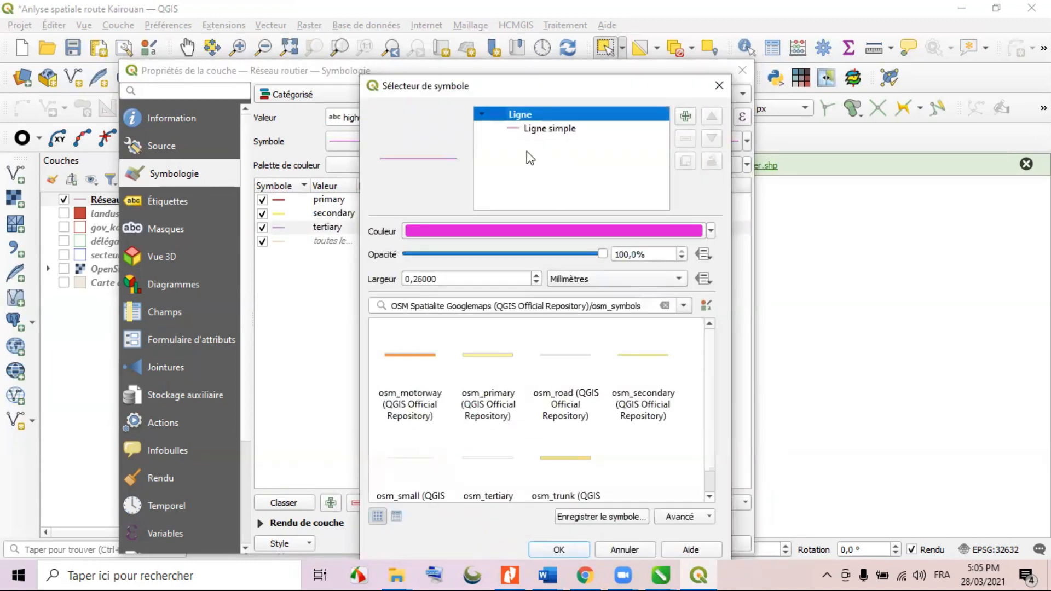
{"action": "left_click", "coordinate": [527, 130]}
{"action": "left_click", "coordinate": [664, 260]}
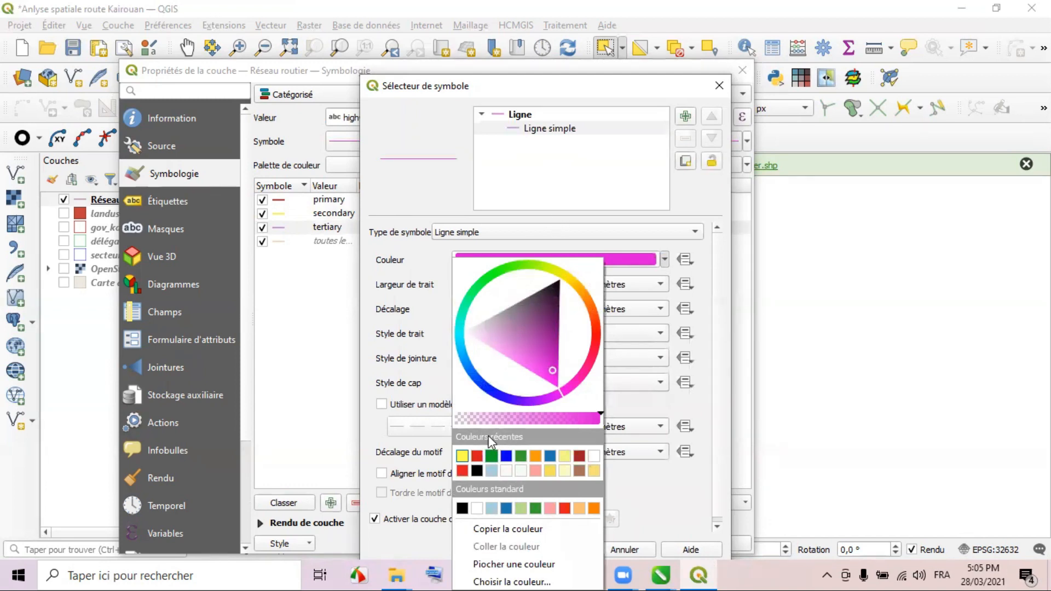
{"action": "left_click_drag", "start_coordinate": [471, 281], "coordinate": [464, 282]}
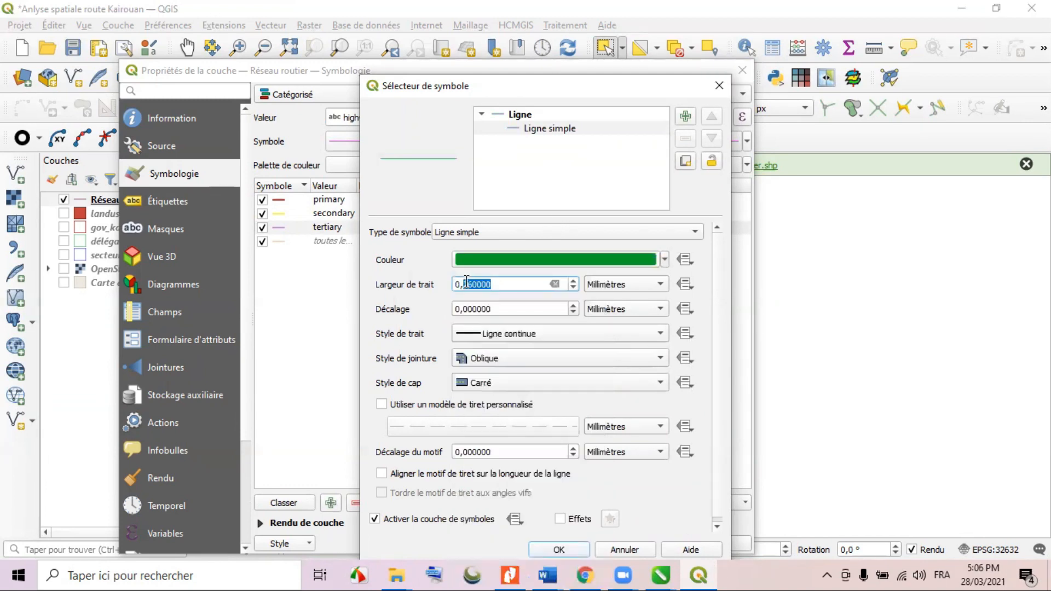
{"action": "type", "text": "3"}
{"action": "left_click", "coordinate": [558, 549]}
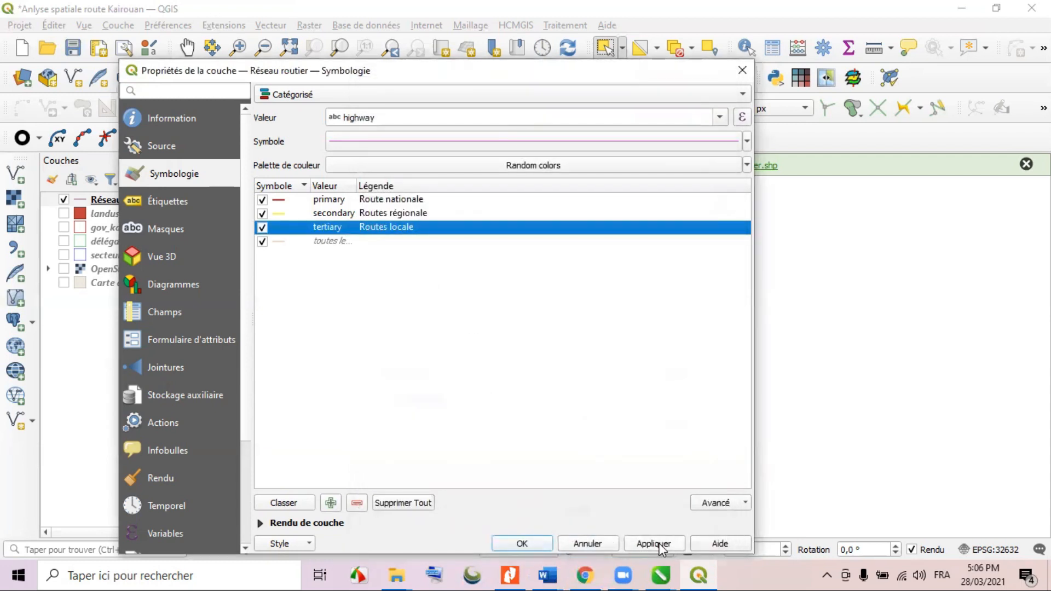
{"action": "left_click", "coordinate": [262, 241]}
{"action": "left_click", "coordinate": [544, 543]}
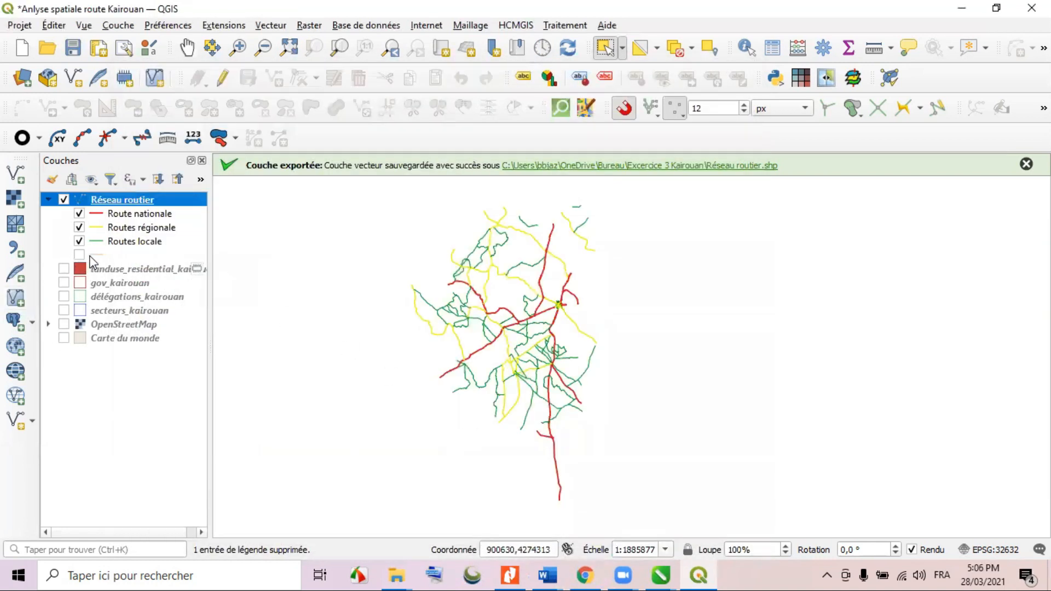
Change the Routes régionale line colour to standard orange and save the project.
{"action": "double_click", "coordinate": [97, 227]}
{"action": "left_click", "coordinate": [550, 129]}
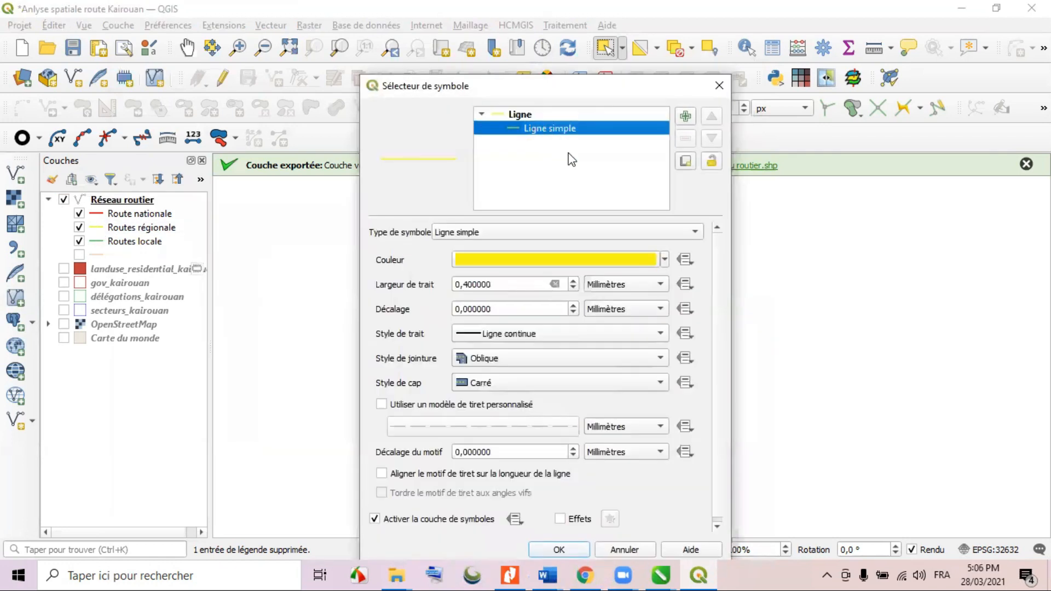
{"action": "left_click", "coordinate": [664, 260]}
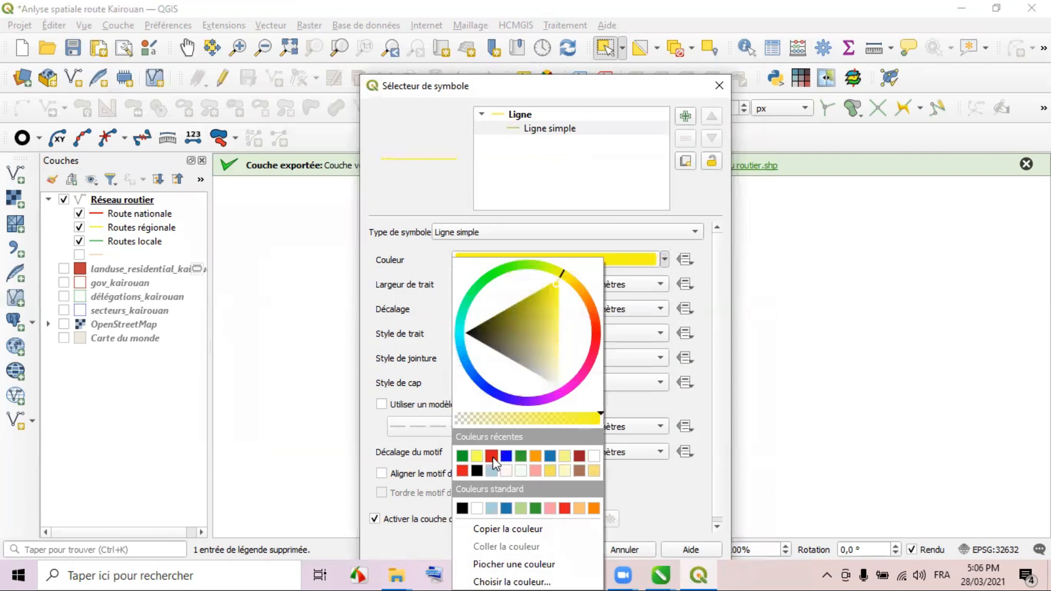
{"action": "left_click", "coordinate": [595, 508]}
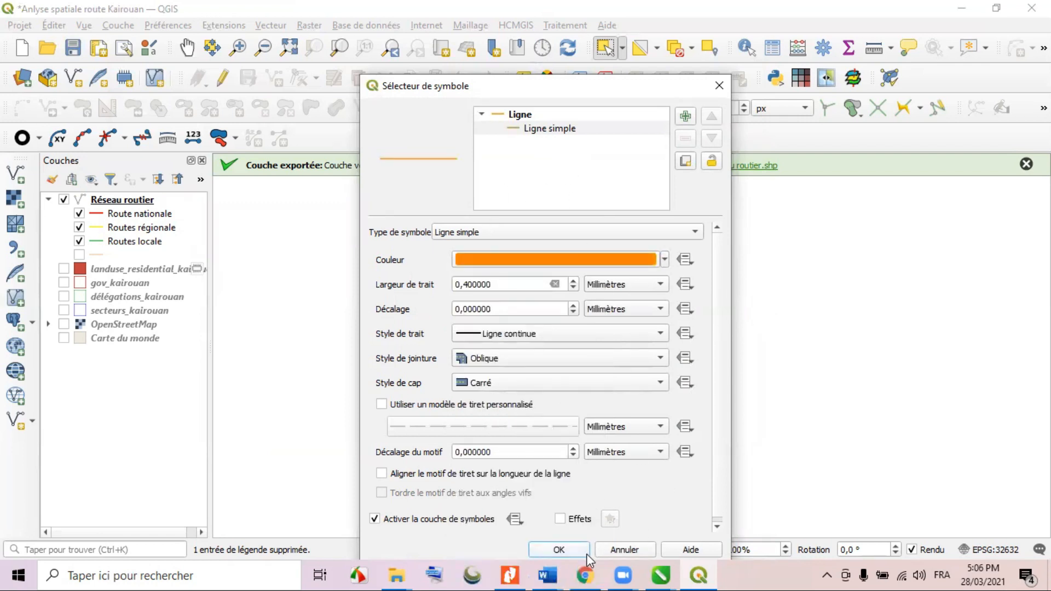
{"action": "left_click", "coordinate": [560, 550]}
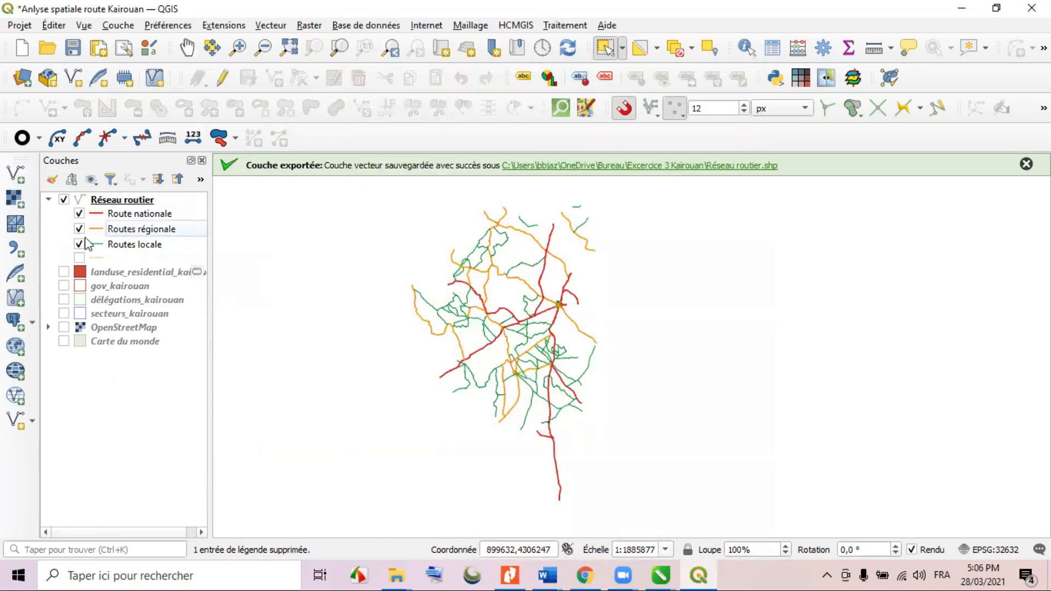
{"action": "left_click", "coordinate": [132, 200]}
{"action": "left_click", "coordinate": [74, 55]}
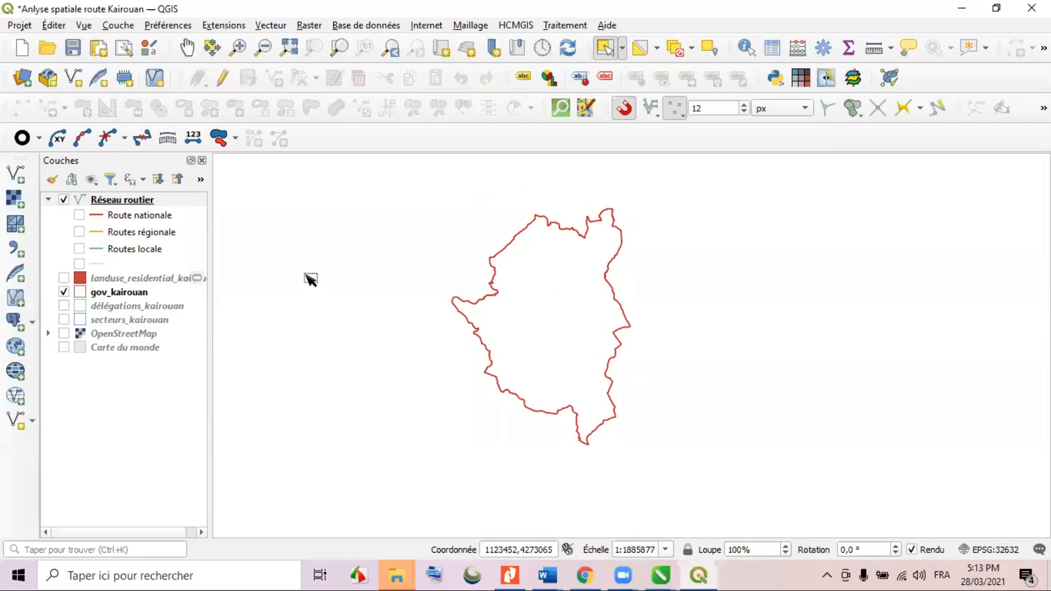
View the délégations_kairouan and secteurs_kairouan boundaries within the gov_kairouan outline, and hide both layers again.
{"action": "left_click", "coordinate": [94, 292]}
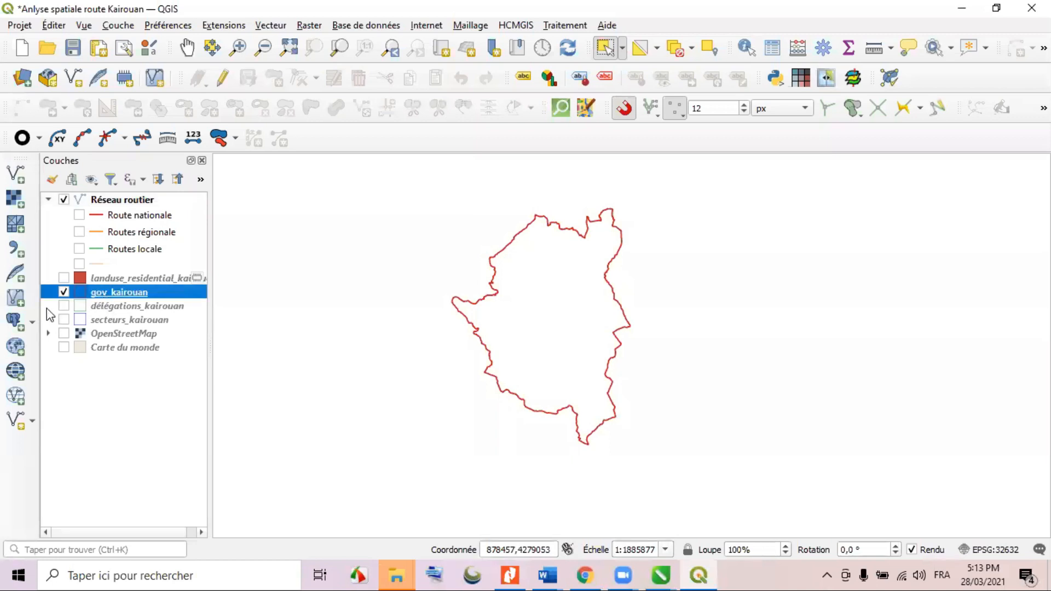
{"action": "left_click", "coordinate": [64, 306]}
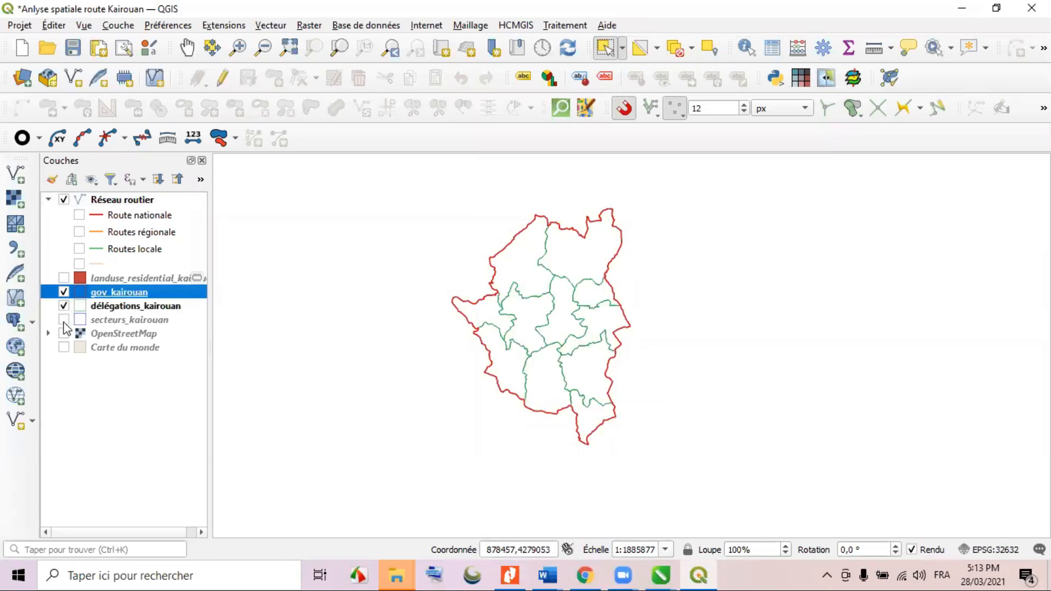
{"action": "left_click", "coordinate": [63, 320]}
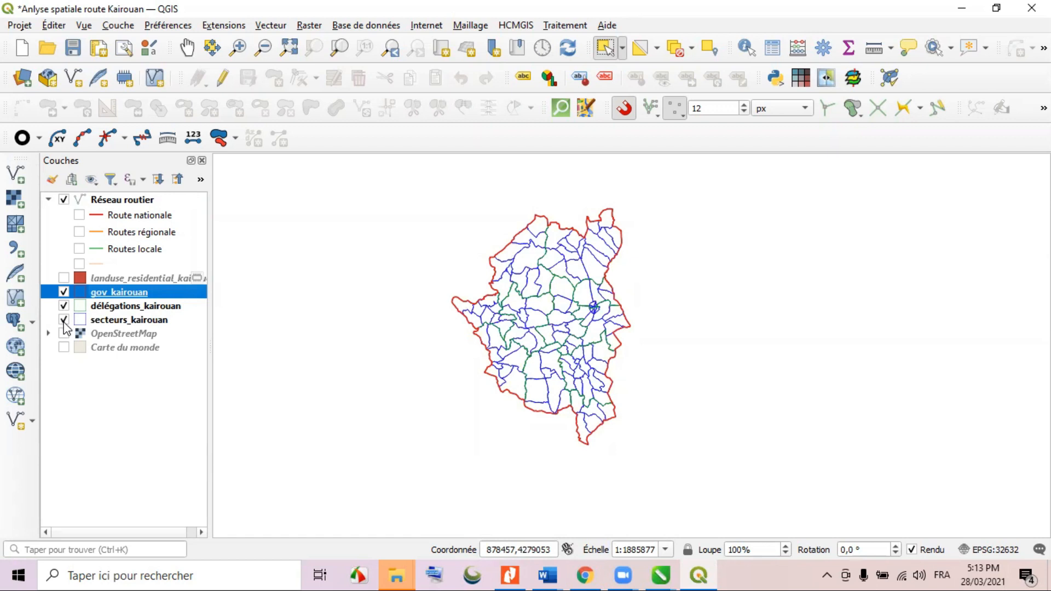
{"action": "left_click", "coordinate": [63, 320]}
{"action": "left_click", "coordinate": [64, 306]}
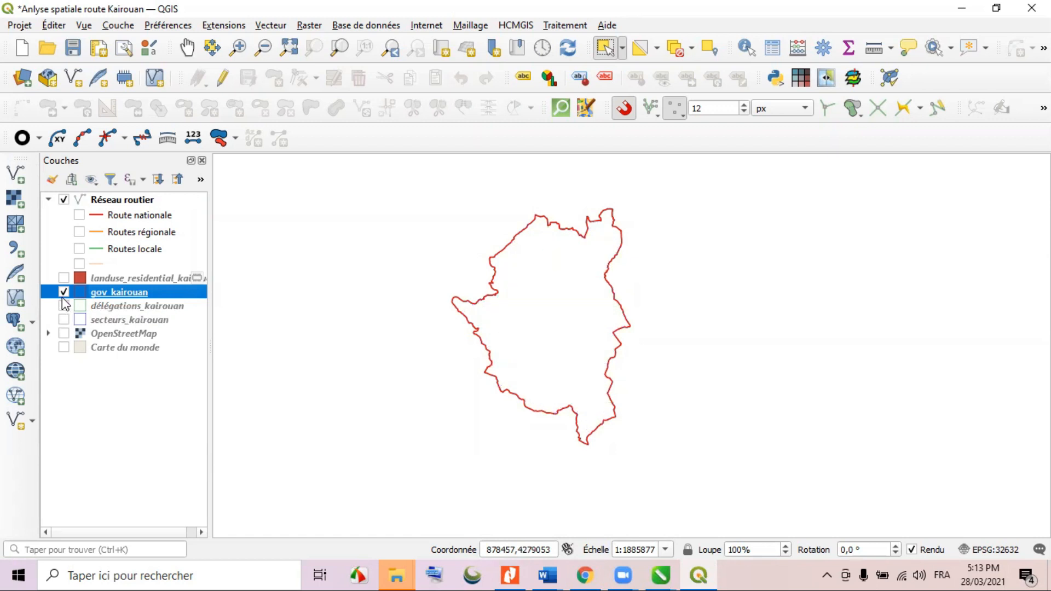
Show the Route nationale, Routes régionale and Routes locale classes of the Réseau routier layer.
{"action": "left_click", "coordinate": [79, 215]}
{"action": "left_click", "coordinate": [80, 232]}
{"action": "left_click", "coordinate": [80, 249]}
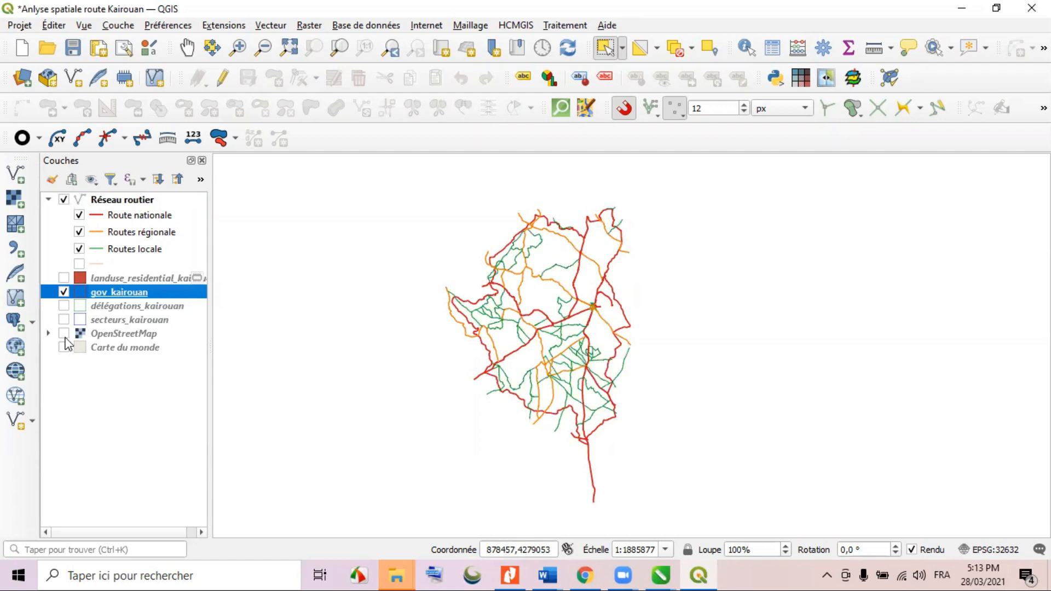
Examine the residential land-use layer against the road network up close, and hide that layer again.
{"action": "left_click", "coordinate": [64, 278]}
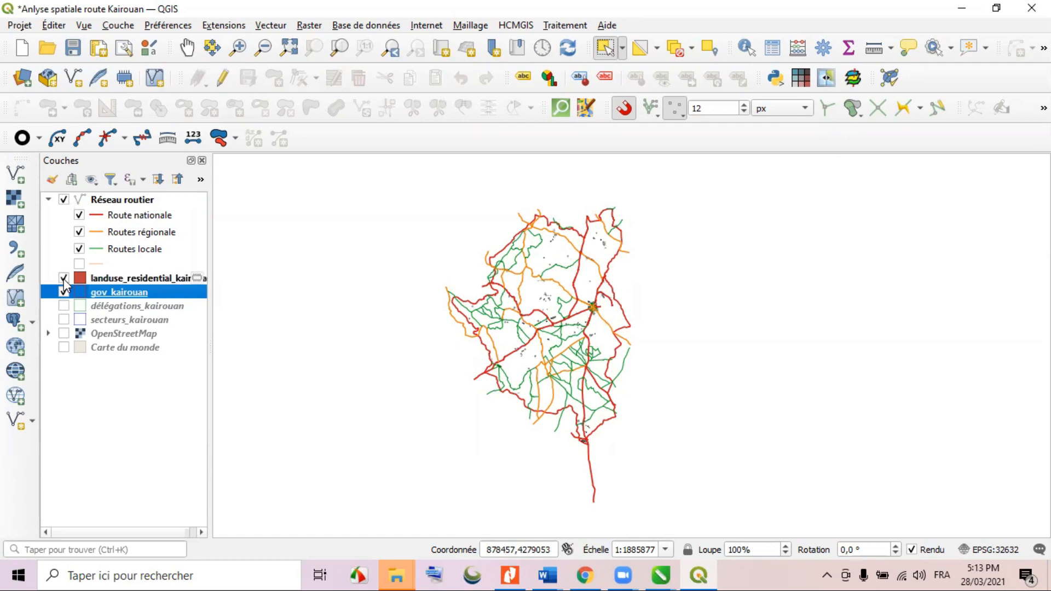
{"action": "double_click", "coordinate": [101, 292]}
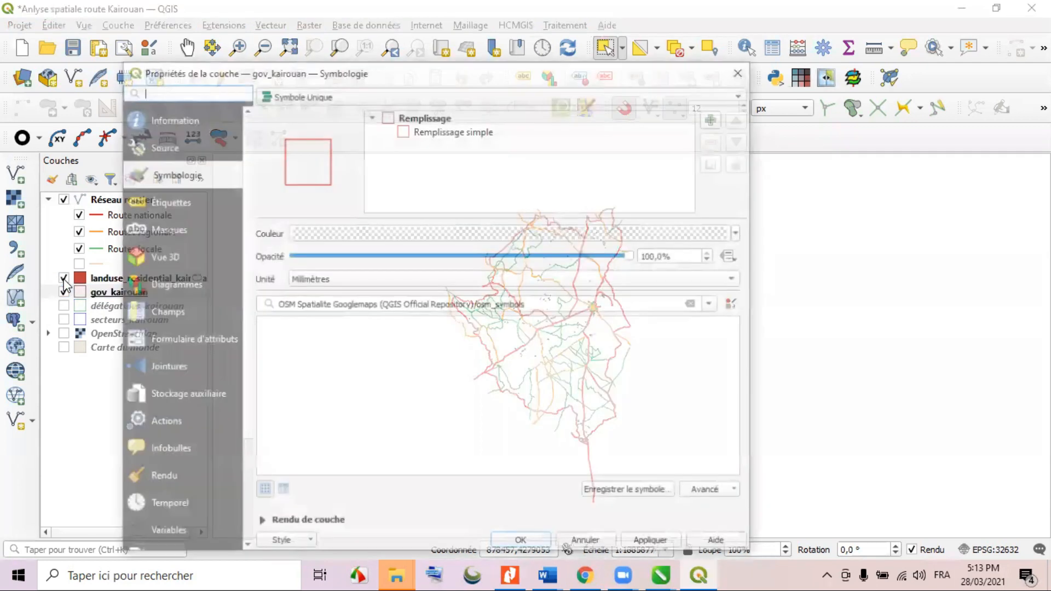
{"action": "left_click", "coordinate": [735, 69]}
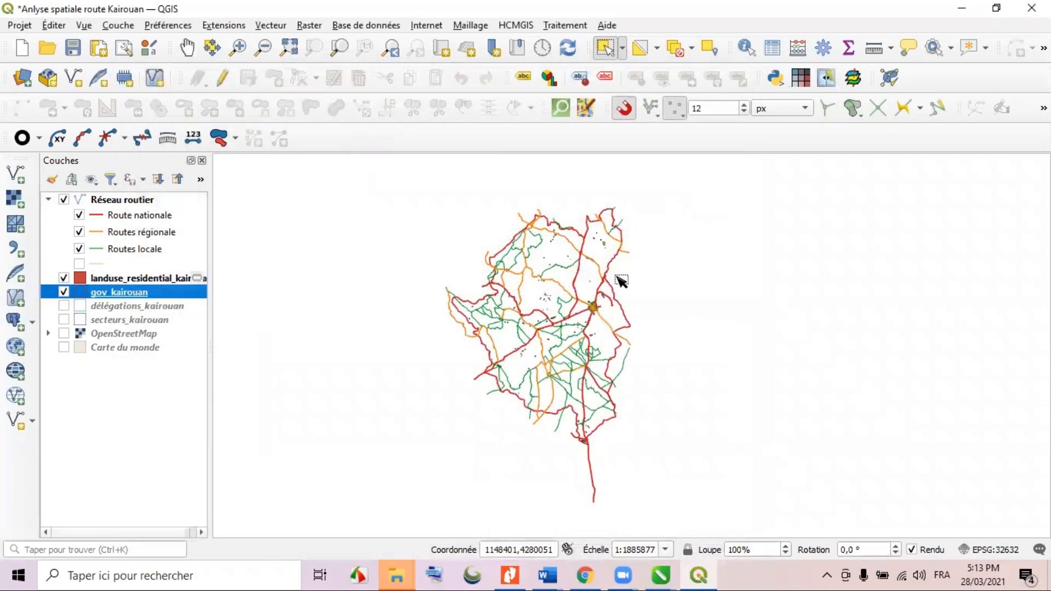
{"action": "scroll", "coordinate": [582, 322], "scroll_direction": "up", "scroll_amount": 1}
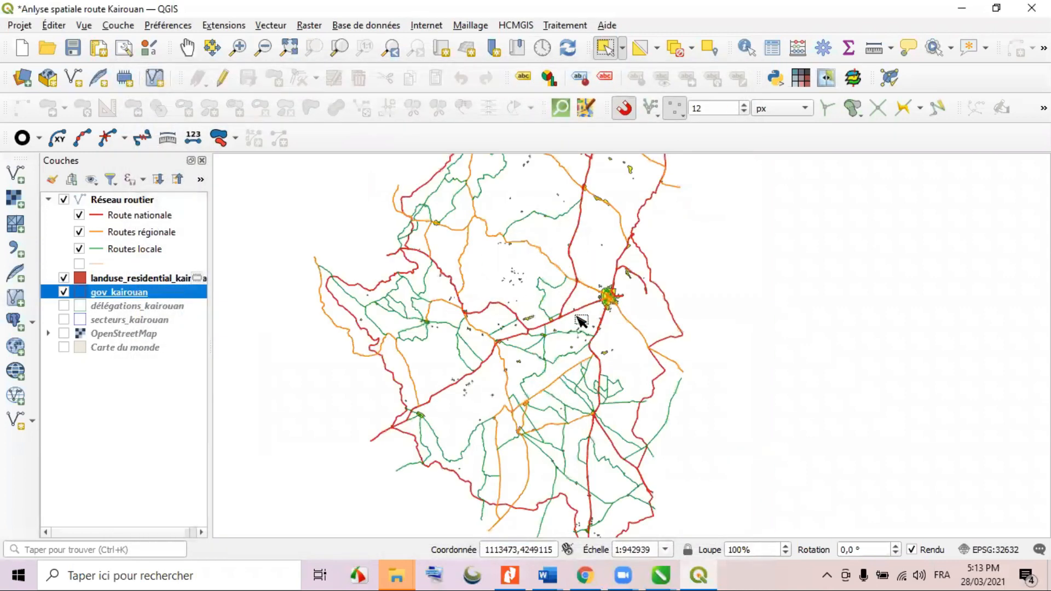
{"action": "left_click", "coordinate": [64, 279]}
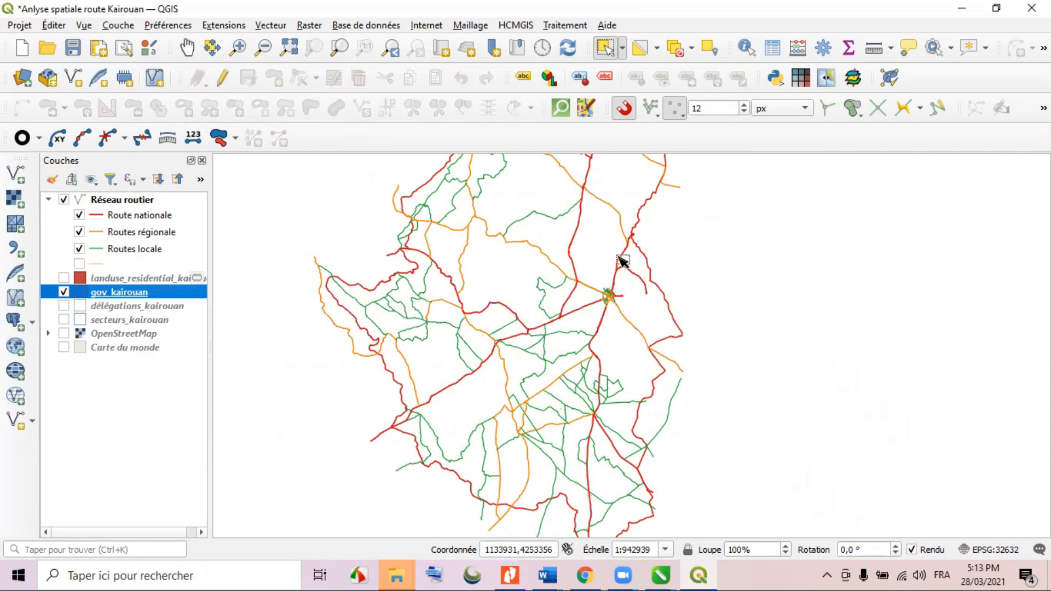
Display secteurs_kairouan instead of gov_kairouan and compare the sector boundaries with and without the Réseau routier layer.
{"action": "left_click", "coordinate": [64, 292]}
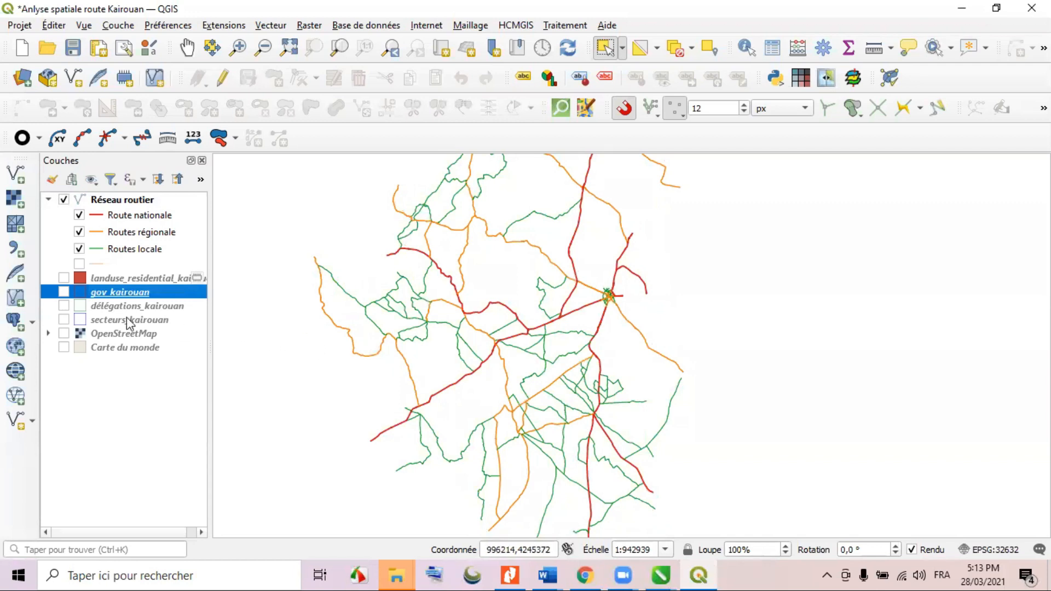
{"action": "left_click", "coordinate": [63, 321]}
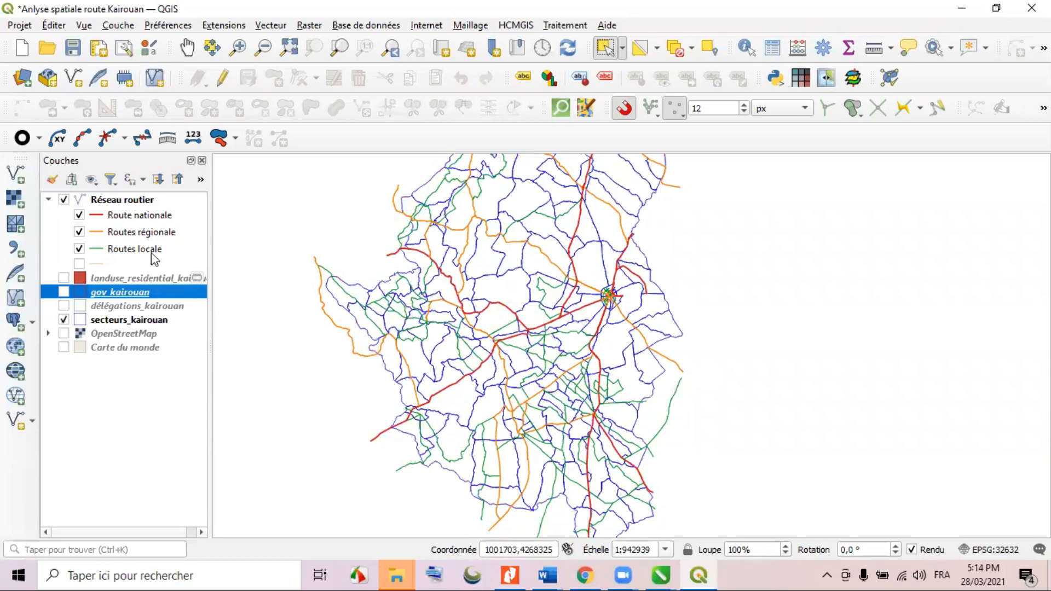
{"action": "left_click", "coordinate": [64, 200]}
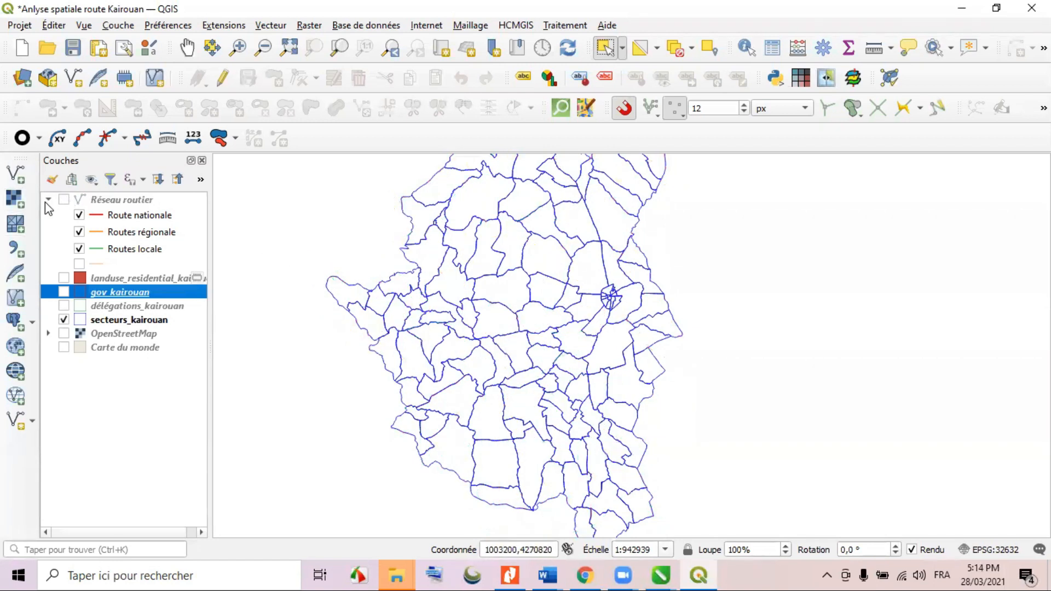
{"action": "left_click", "coordinate": [64, 200]}
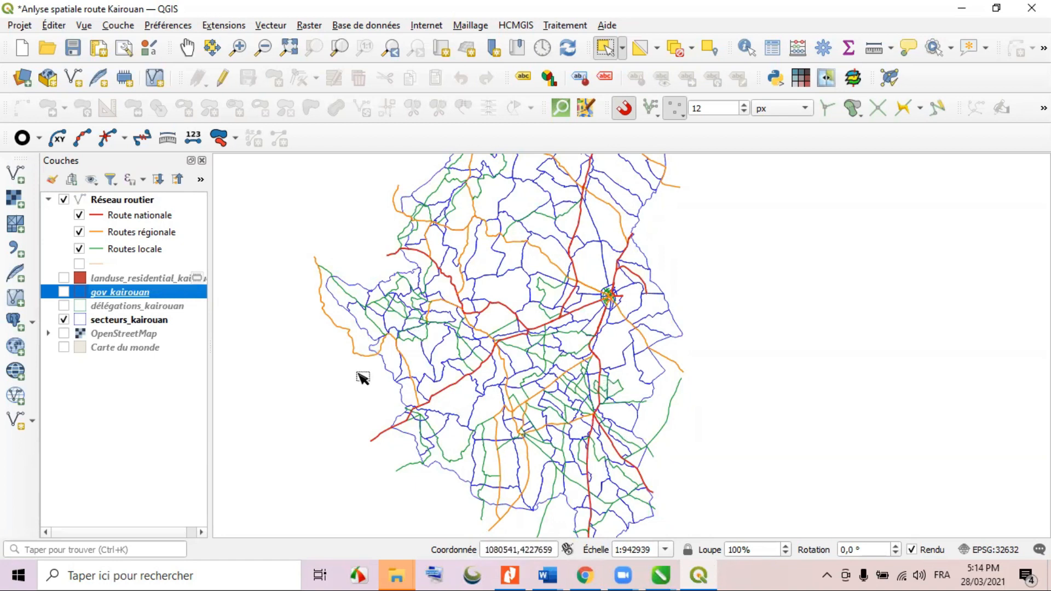
Hide the Routes régionale and Routes locale classes, and display délégations_kairouan instead of secteurs_kairouan as the active layer.
{"action": "left_click", "coordinate": [79, 232]}
{"action": "left_click", "coordinate": [78, 249]}
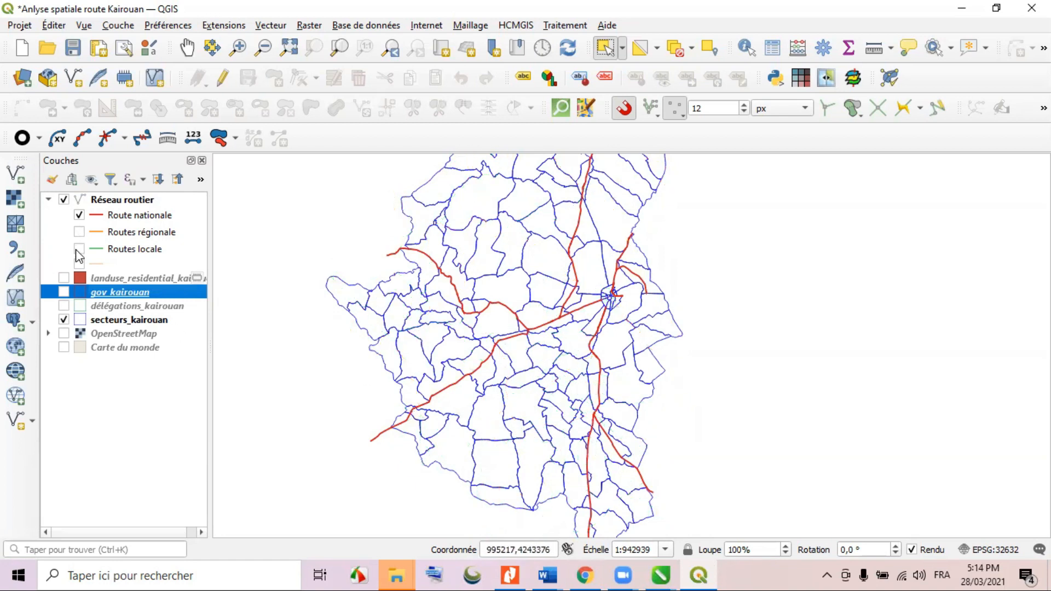
{"action": "left_click", "coordinate": [63, 305]}
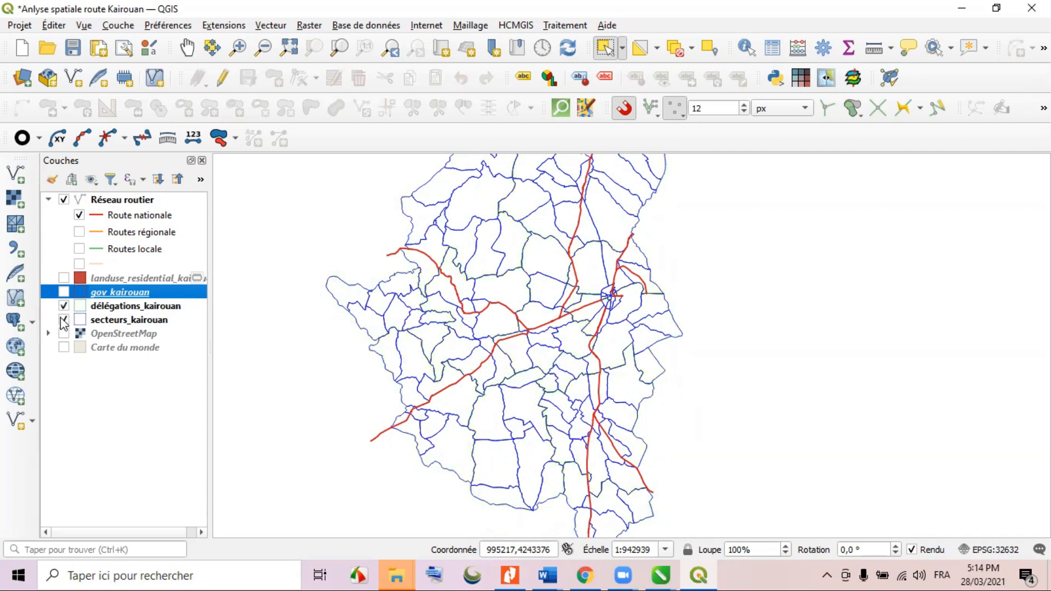
{"action": "left_click", "coordinate": [64, 319]}
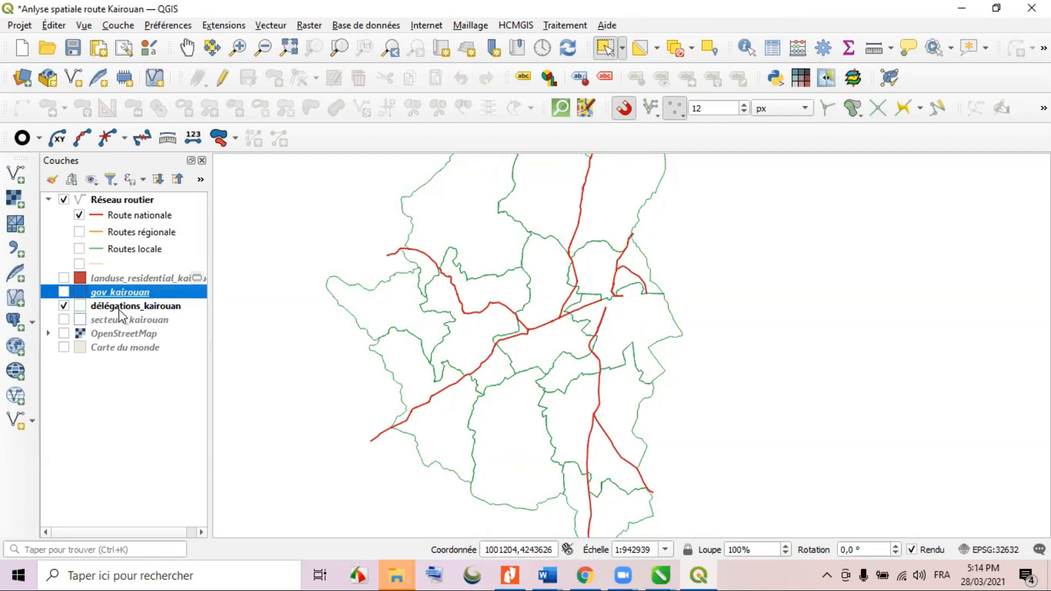
{"action": "left_click", "coordinate": [104, 310]}
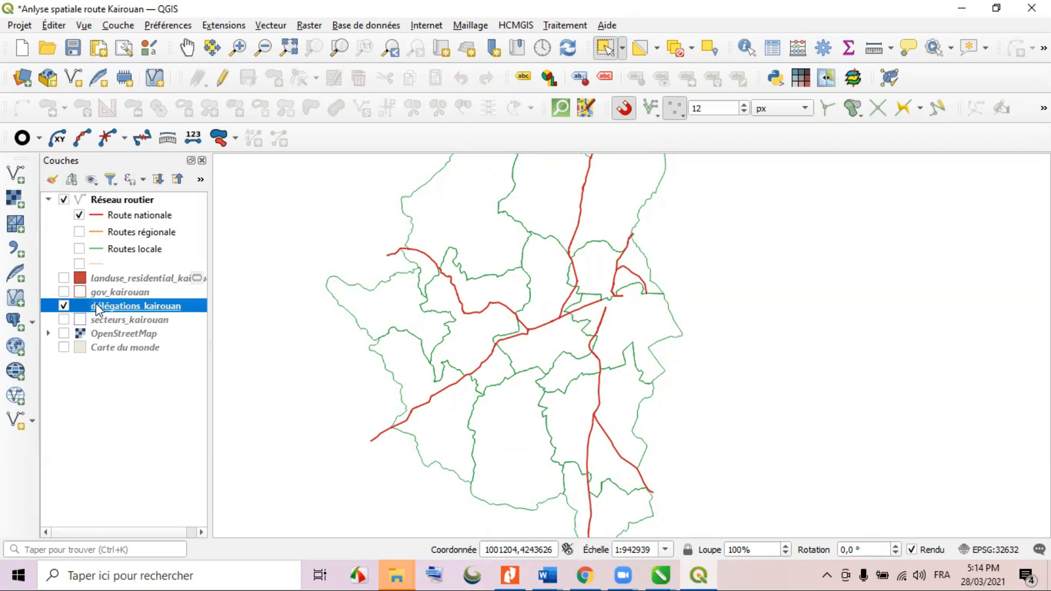
Label the délégations_kairouan layer with simple labels (Étiquettes simples) based on the name field, and check them on the map.
{"action": "left_click", "coordinate": [527, 82]}
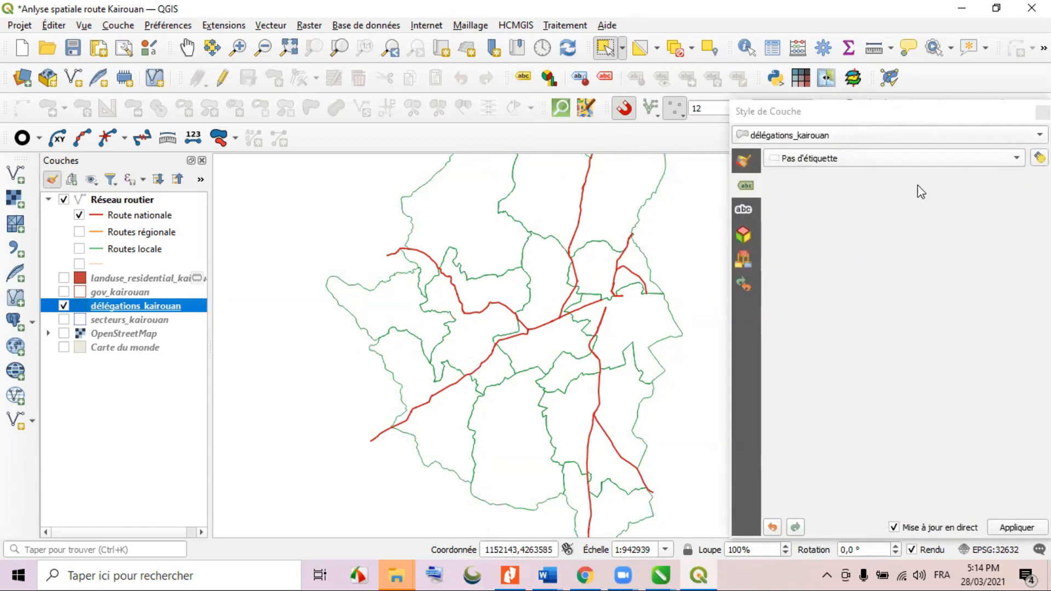
{"action": "left_click", "coordinate": [920, 158]}
{"action": "left_click", "coordinate": [837, 171]}
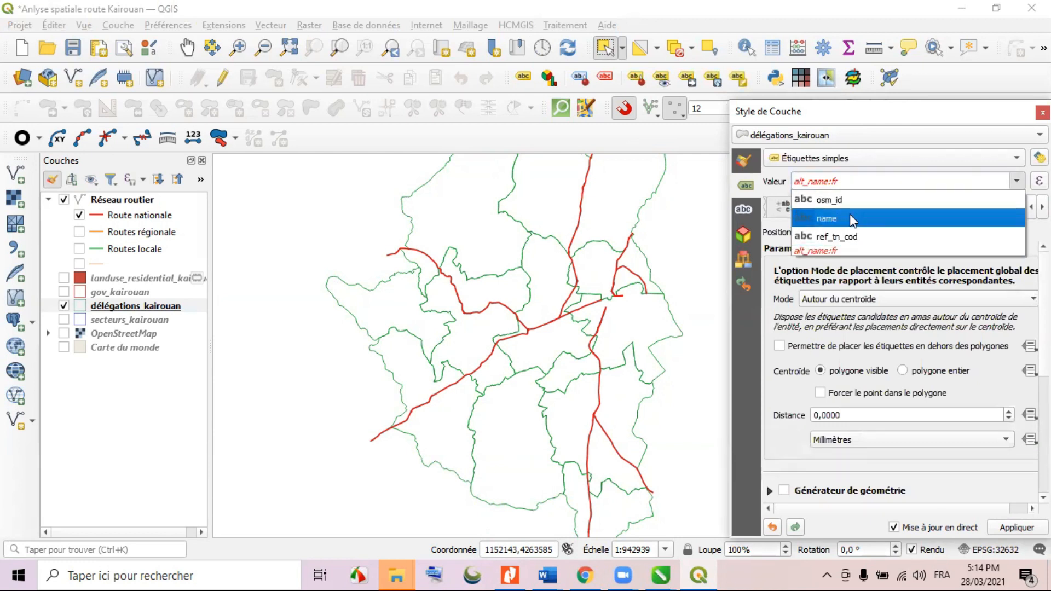
{"action": "left_click", "coordinate": [850, 218]}
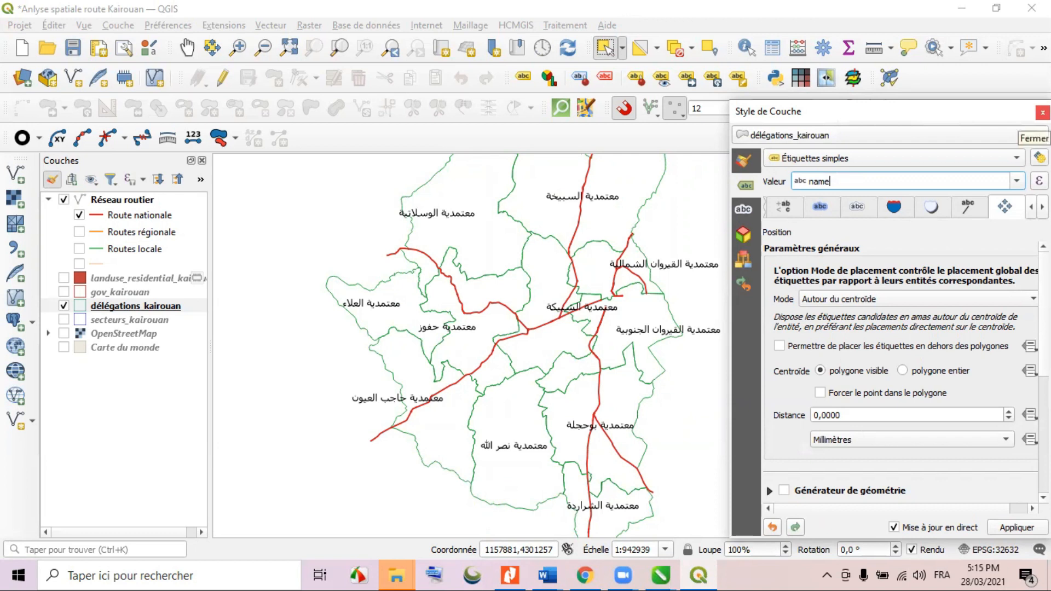
{"action": "left_click", "coordinate": [1042, 112]}
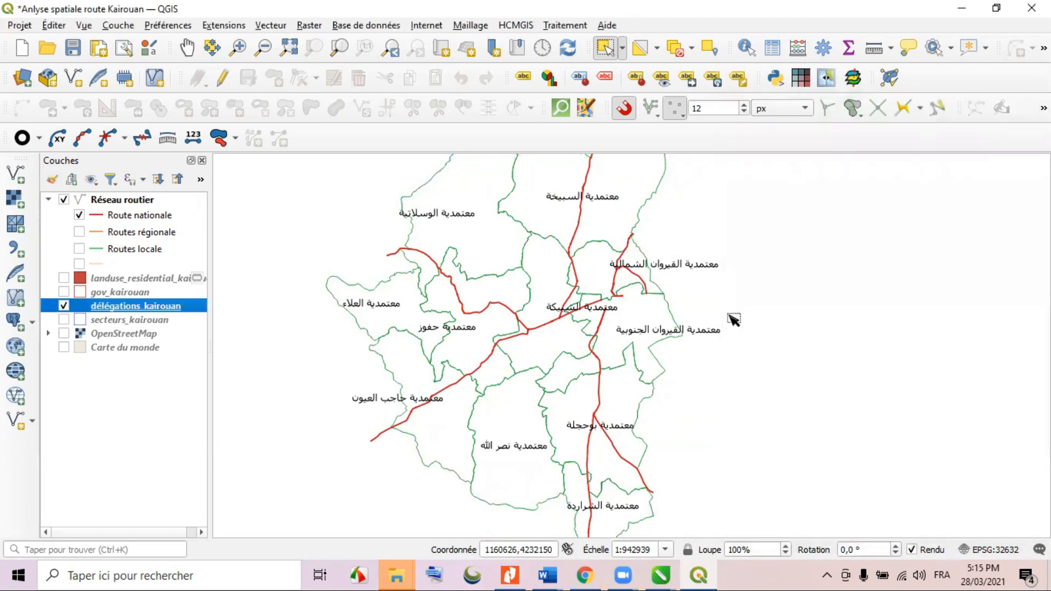
{"action": "scroll", "coordinate": [622, 317], "scroll_direction": "up", "scroll_amount": 1}
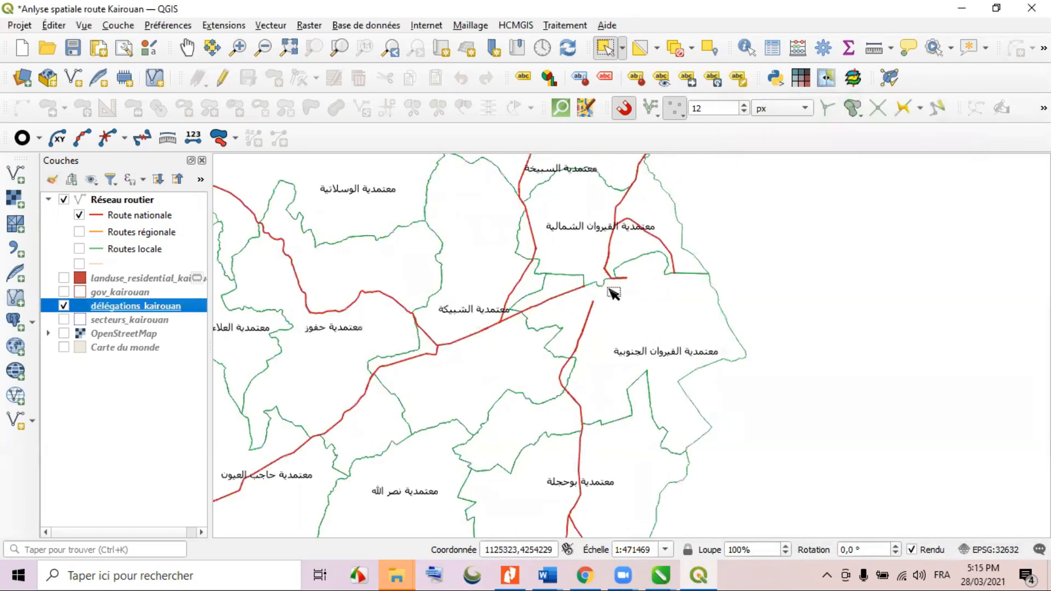
{"action": "scroll", "coordinate": [612, 295], "scroll_direction": "down", "scroll_amount": 1}
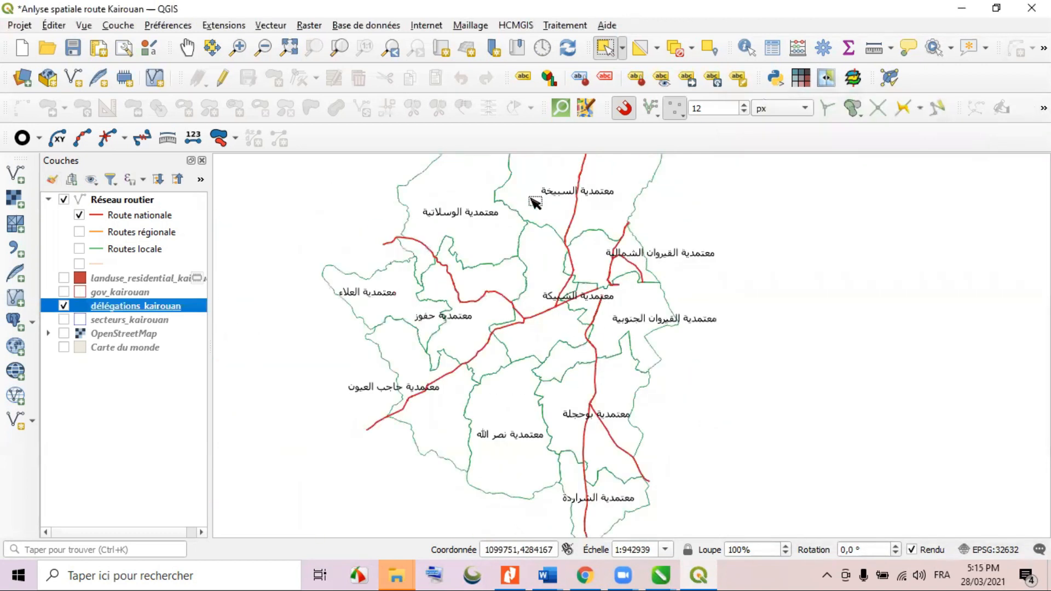
Label the Réseau routier layer with simple labels (Étiquettes simples) based on the ref field.
{"action": "left_click", "coordinate": [120, 216]}
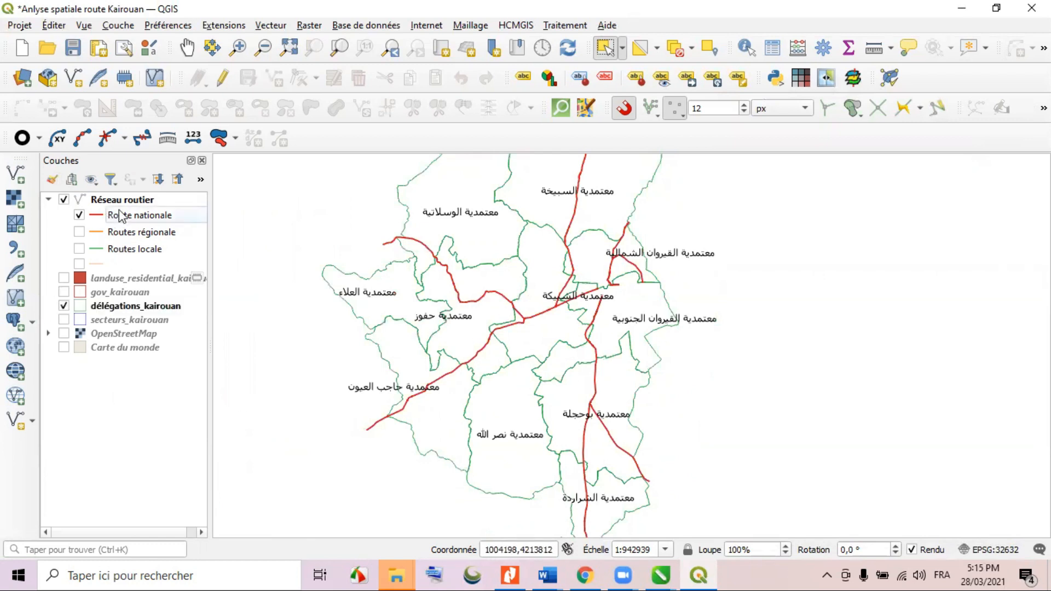
{"action": "right_click", "coordinate": [120, 216]}
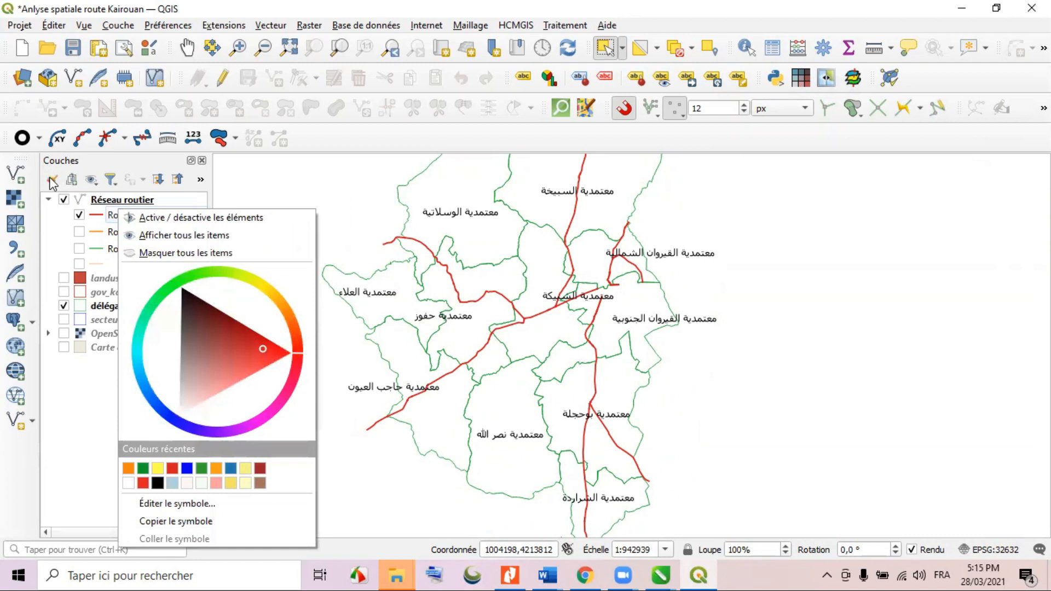
{"action": "left_click", "coordinate": [51, 179]}
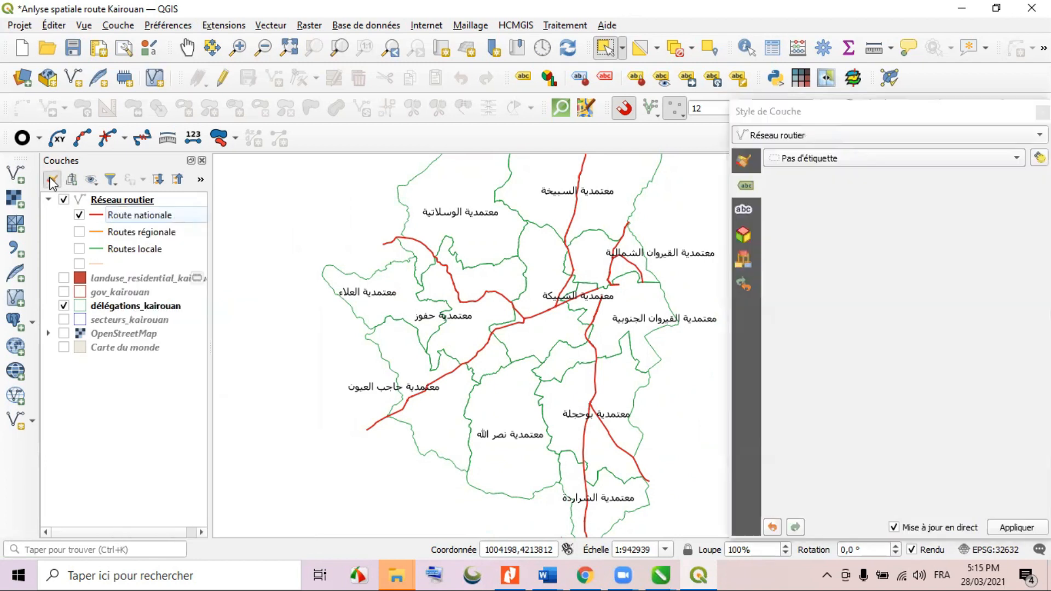
{"action": "left_click", "coordinate": [1004, 160]}
{"action": "left_click", "coordinate": [890, 174]}
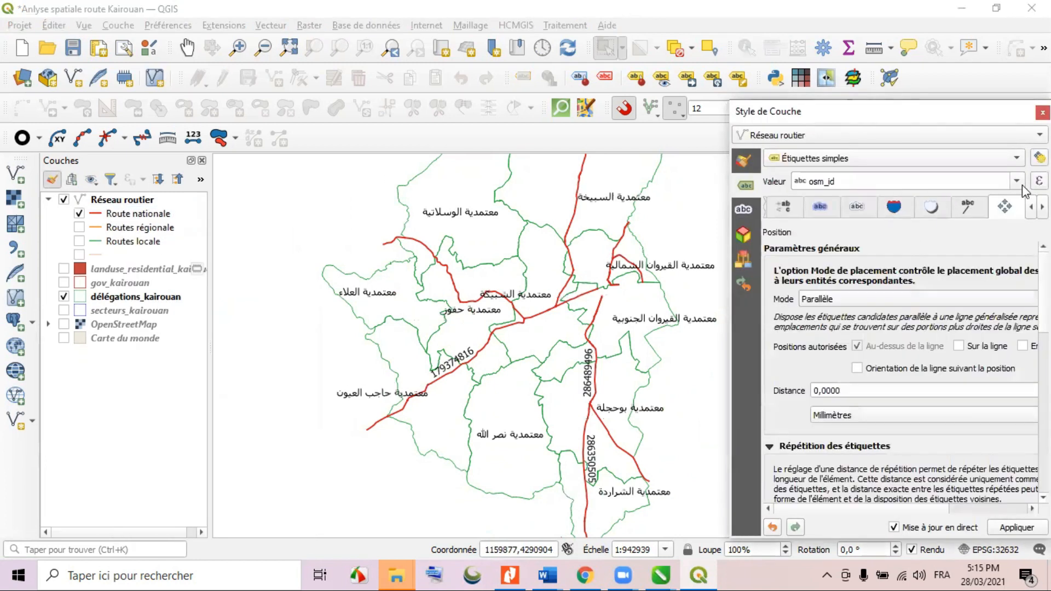
{"action": "left_click", "coordinate": [1016, 182]}
{"action": "left_click", "coordinate": [854, 234]}
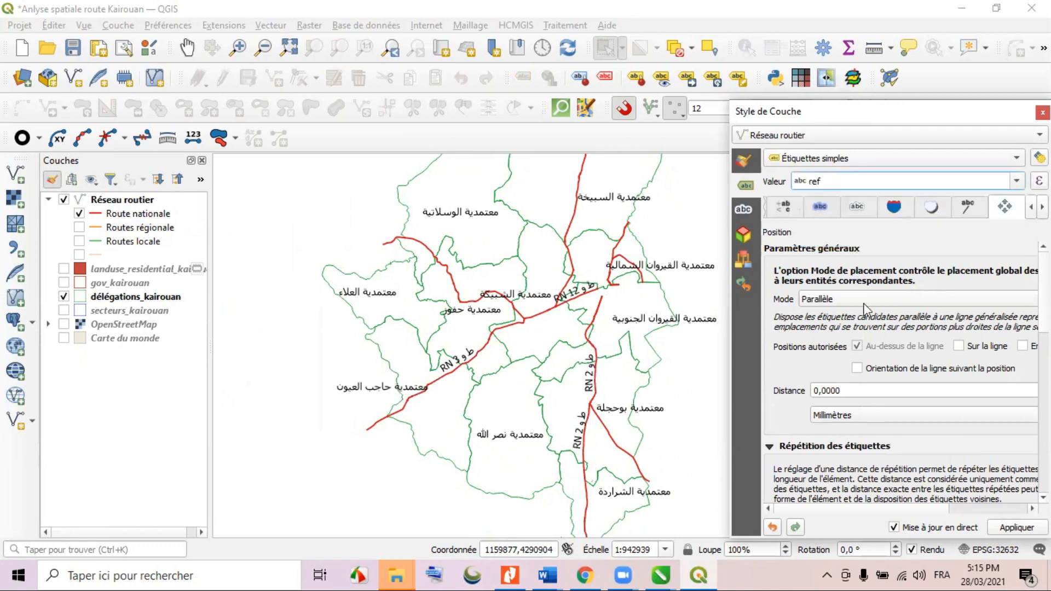
Examine the road reference labels along the Route nationale lines, especially the southeastern branch, and close the layer styling settings.
{"action": "left_click", "coordinate": [689, 436]}
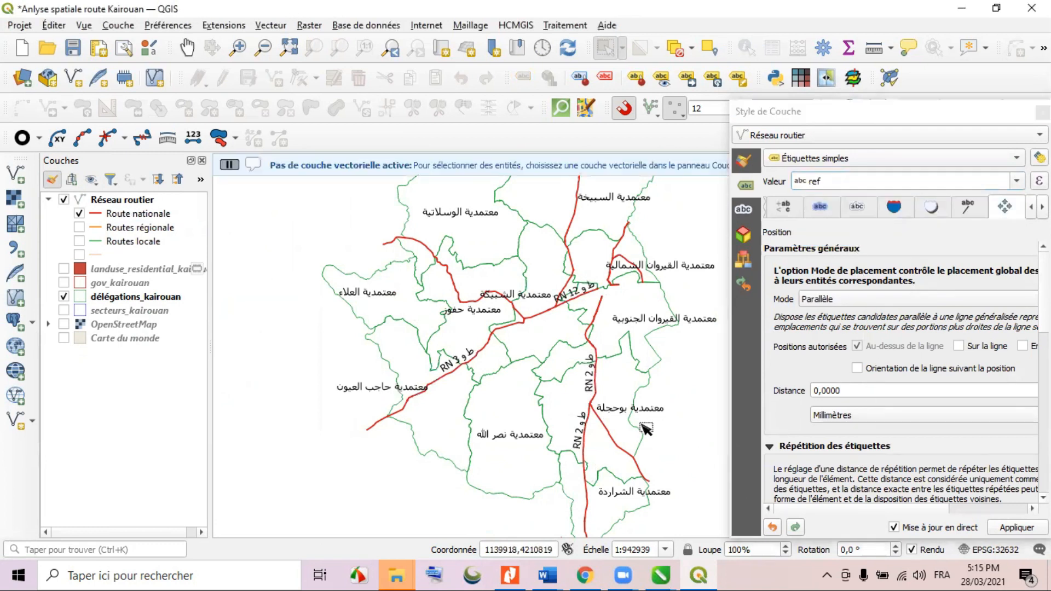
{"action": "scroll", "coordinate": [598, 417], "scroll_direction": "up", "scroll_amount": 2}
{"action": "scroll", "coordinate": [534, 383], "scroll_direction": "down", "scroll_amount": 1}
{"action": "scroll", "coordinate": [596, 438], "scroll_direction": "up", "scroll_amount": 2}
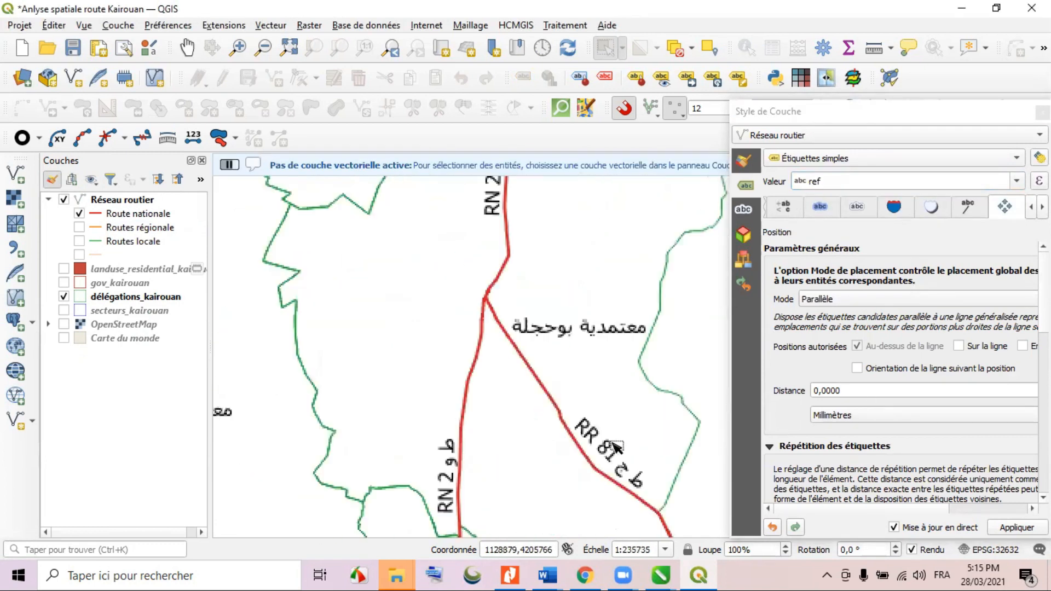
{"action": "scroll", "coordinate": [600, 434], "scroll_direction": "down", "scroll_amount": 1}
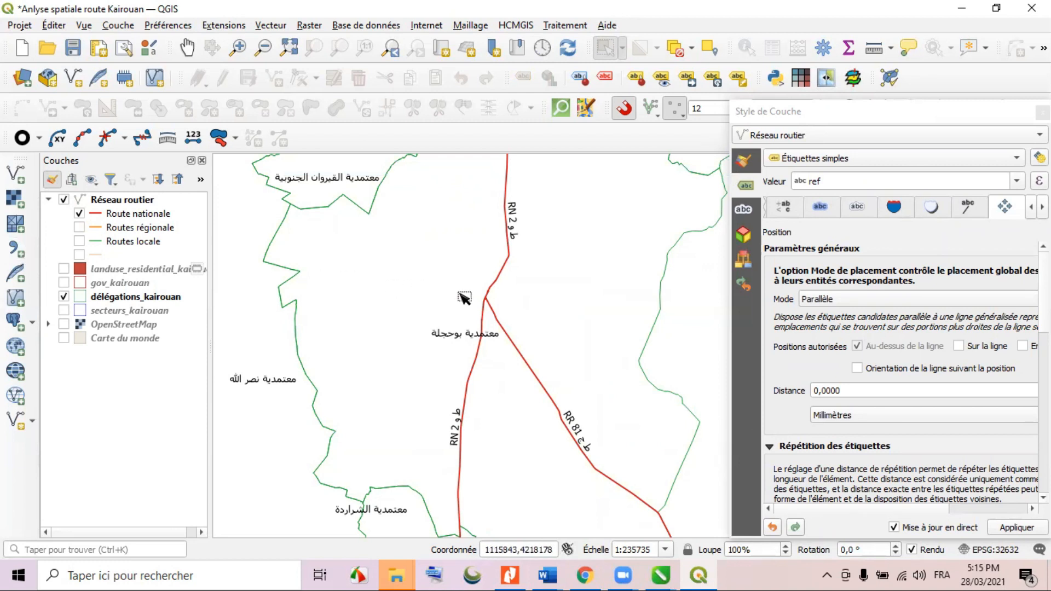
{"action": "scroll", "coordinate": [471, 298], "scroll_direction": "down", "scroll_amount": 1}
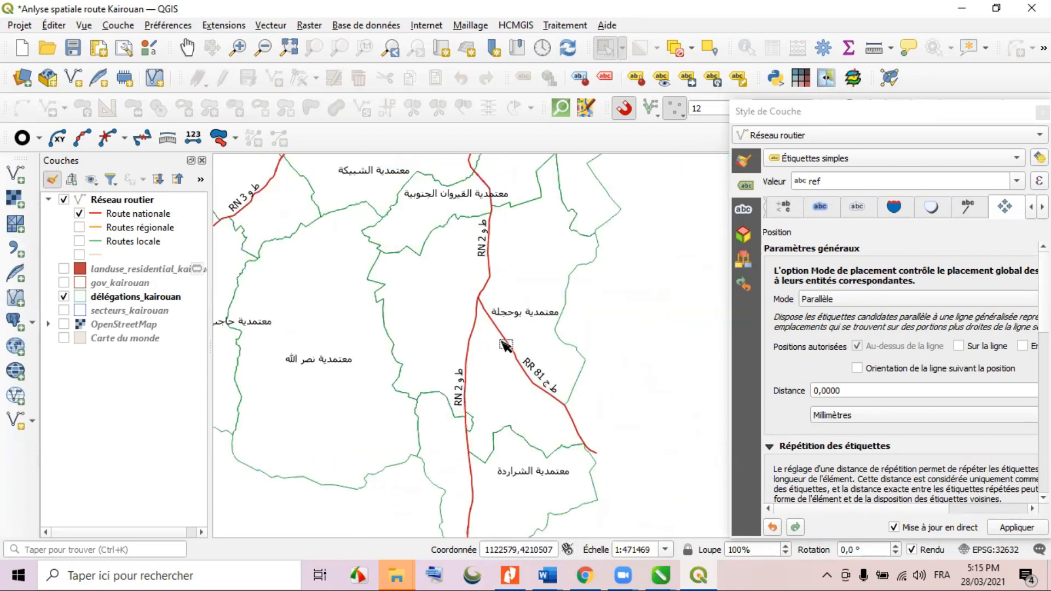
{"action": "left_click", "coordinate": [505, 342]}
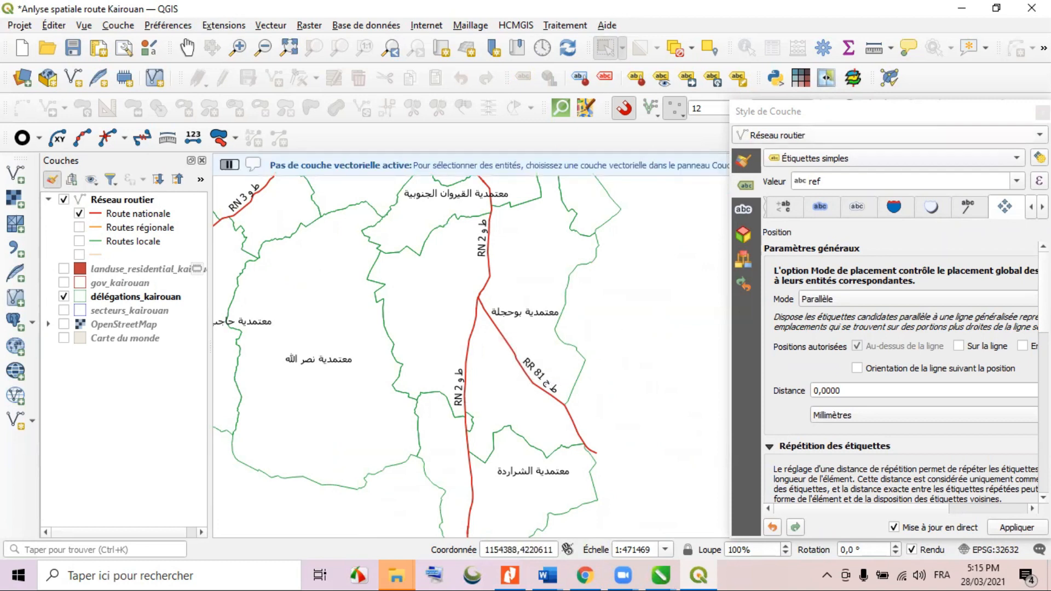
{"action": "left_click", "coordinate": [1043, 112]}
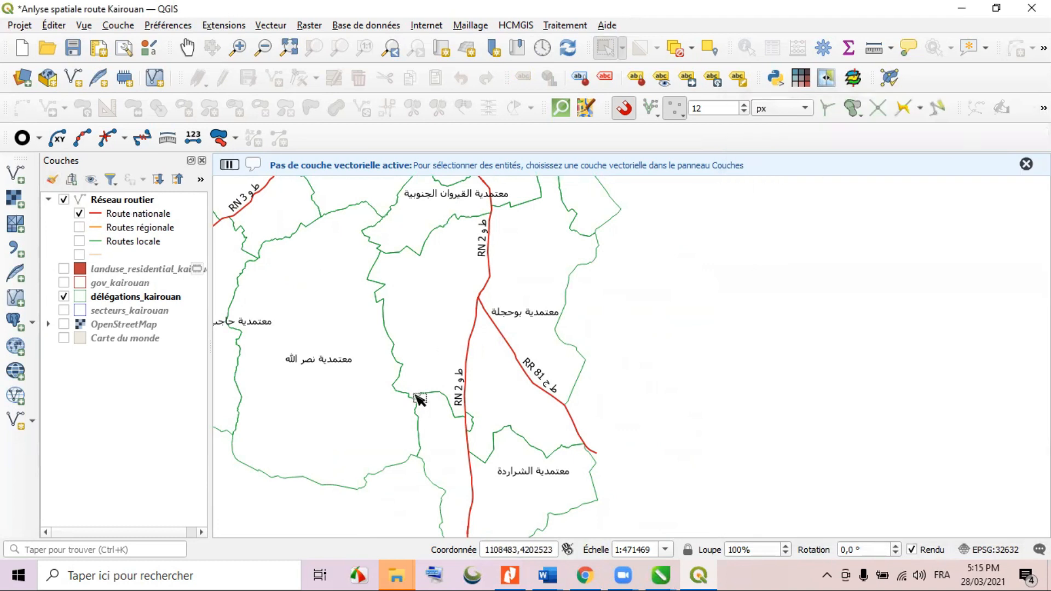
{"action": "scroll", "coordinate": [614, 421], "scroll_direction": "down", "scroll_amount": 1}
{"action": "scroll", "coordinate": [539, 249], "scroll_direction": "up", "scroll_amount": 1}
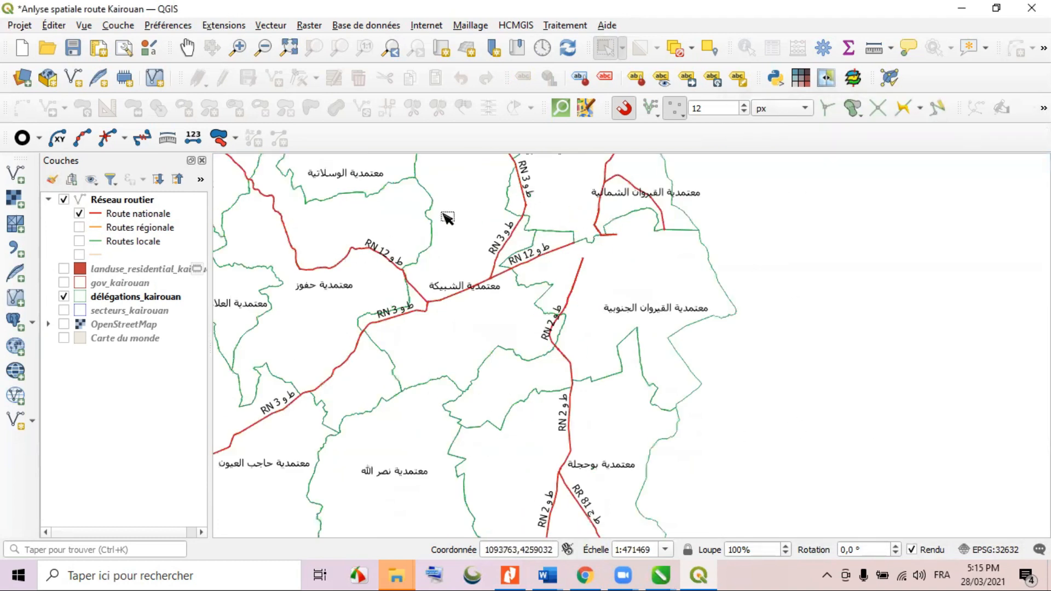
{"action": "scroll", "coordinate": [571, 293], "scroll_direction": "down", "scroll_amount": 1}
{"action": "scroll", "coordinate": [617, 453], "scroll_direction": "up", "scroll_amount": 1}
{"action": "scroll", "coordinate": [618, 454], "scroll_direction": "up", "scroll_amount": 1}
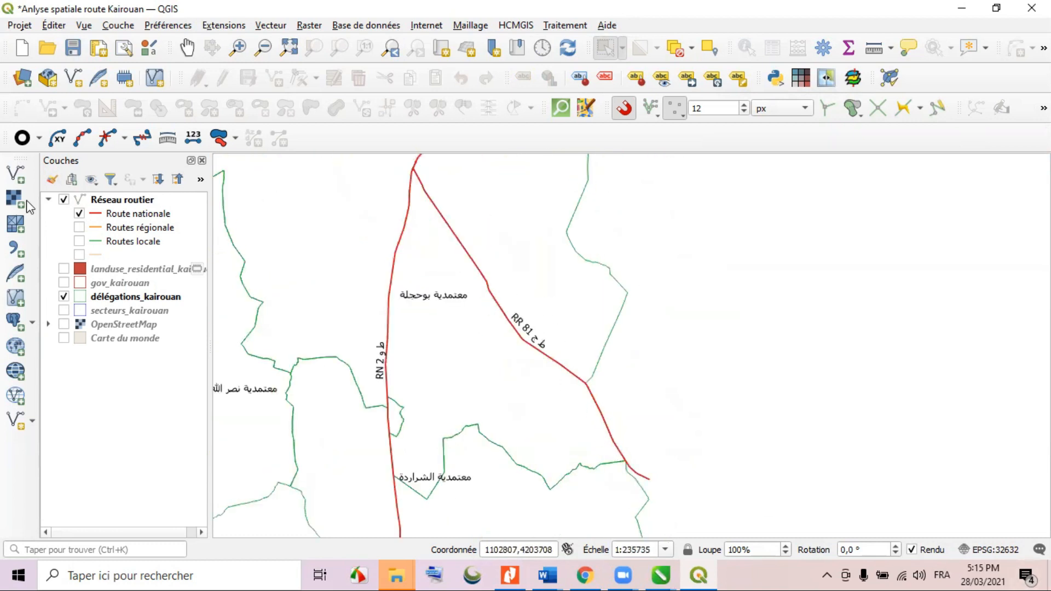
Open the attribute table of the Réseau routier layer, sort it by ref in descending order and find the RR 81 records.
{"action": "left_click", "coordinate": [109, 198]}
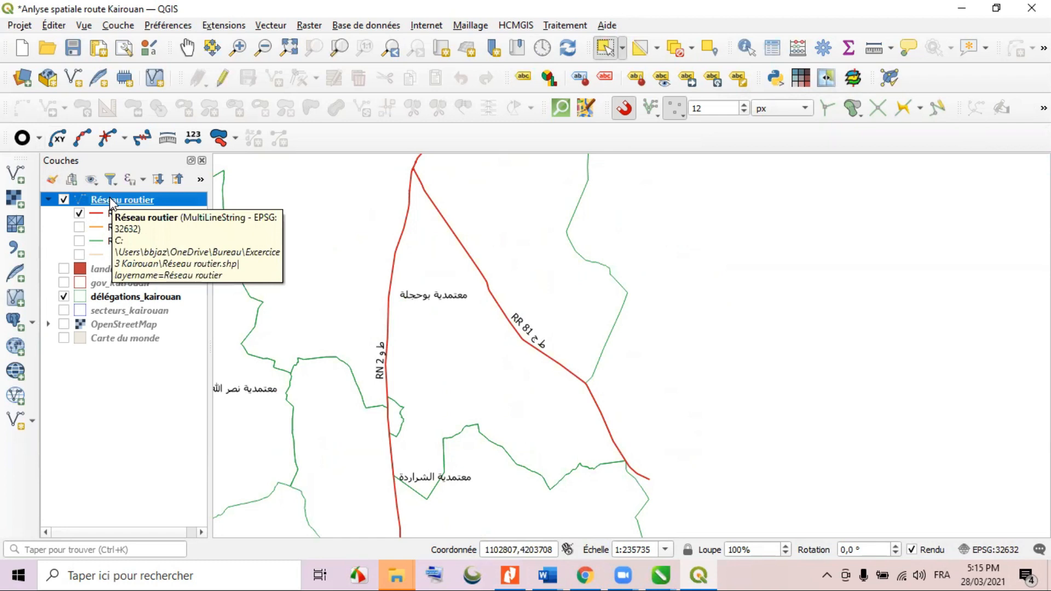
{"action": "left_click", "coordinate": [773, 51]}
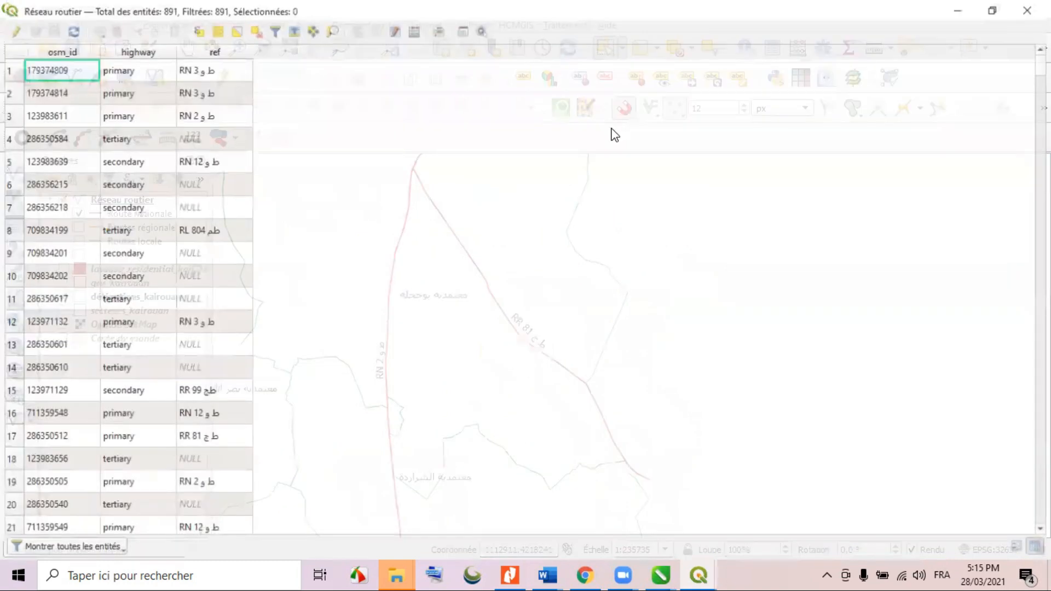
{"action": "left_click", "coordinate": [1028, 11]}
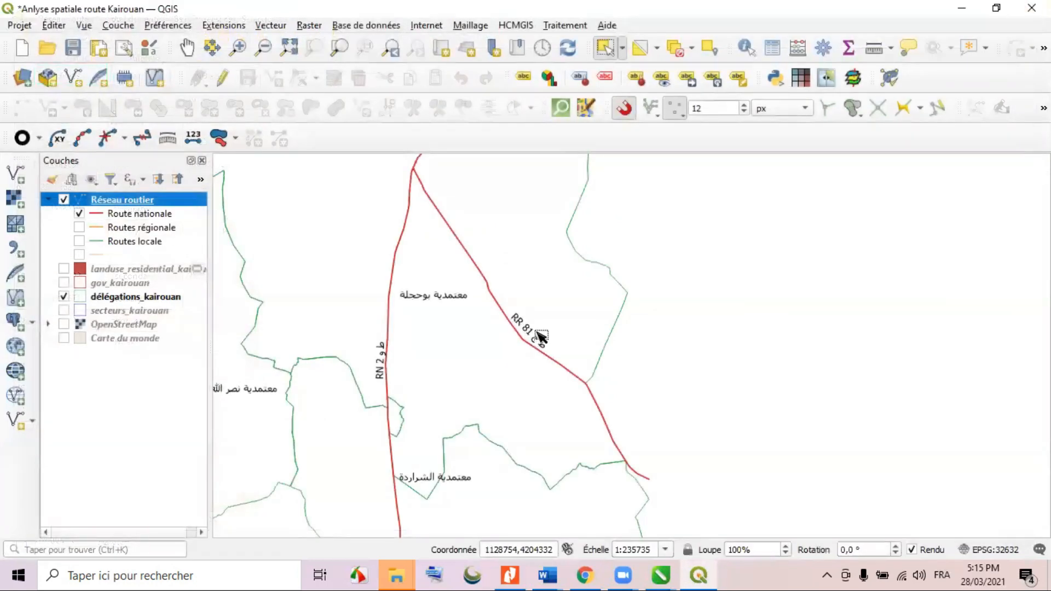
{"action": "left_click", "coordinate": [798, 48]}
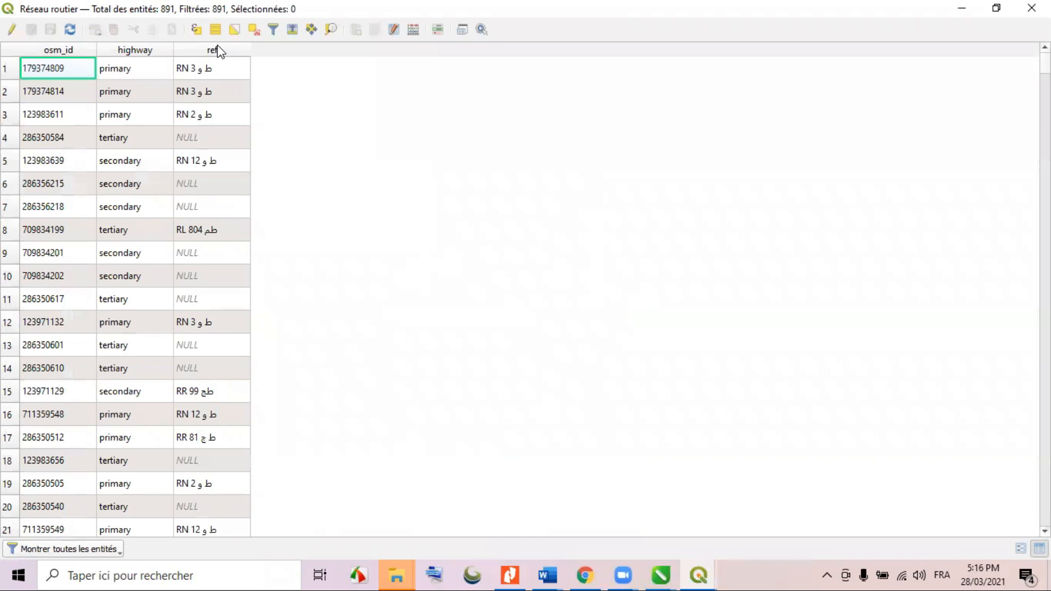
{"action": "left_click", "coordinate": [218, 50]}
{"action": "left_click", "coordinate": [218, 52]}
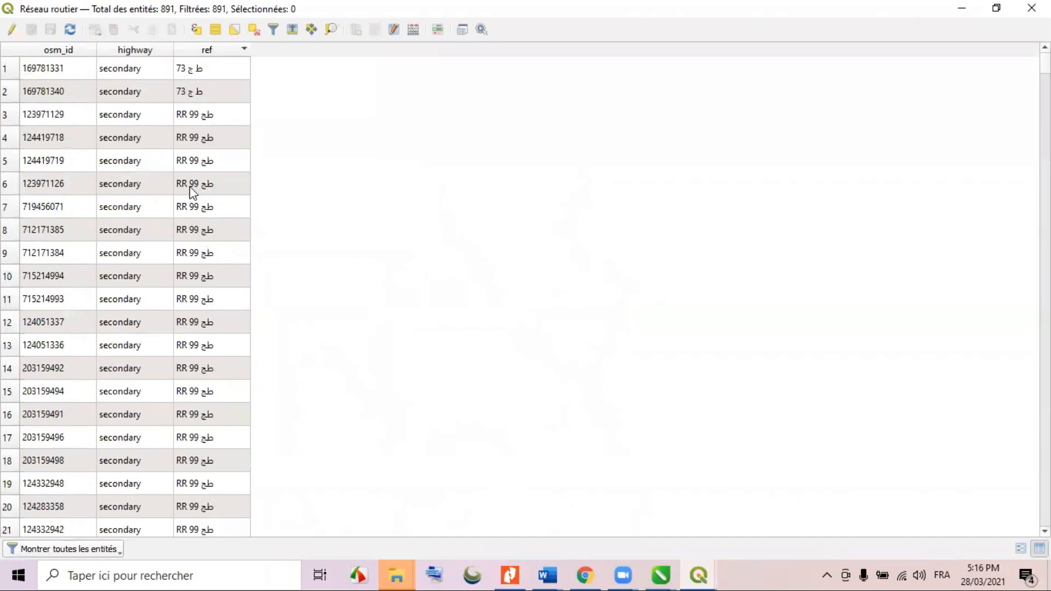
{"action": "scroll", "coordinate": [200, 356], "scroll_direction": "down", "scroll_amount": 11}
{"action": "scroll", "coordinate": [201, 356], "scroll_direction": "down", "scroll_amount": 10}
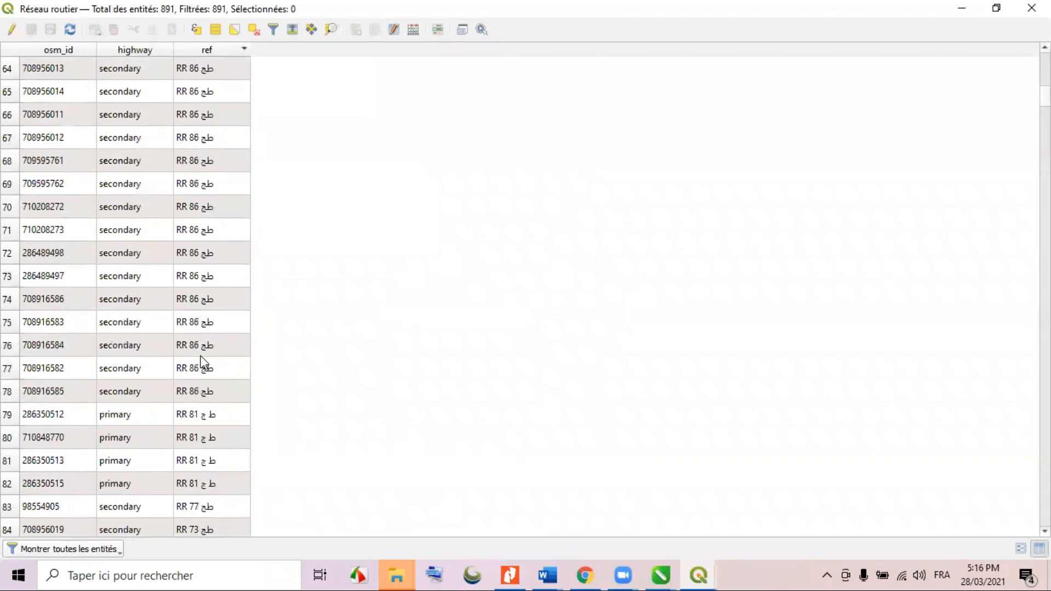
{"action": "scroll", "coordinate": [200, 356], "scroll_direction": "down", "scroll_amount": 3}
Put the Réseau routier table in edit mode and copy the highway value secondary from the last RR 86 record.
{"action": "left_click", "coordinate": [192, 231]}
{"action": "left_click", "coordinate": [144, 208]}
{"action": "left_click", "coordinate": [11, 29]}
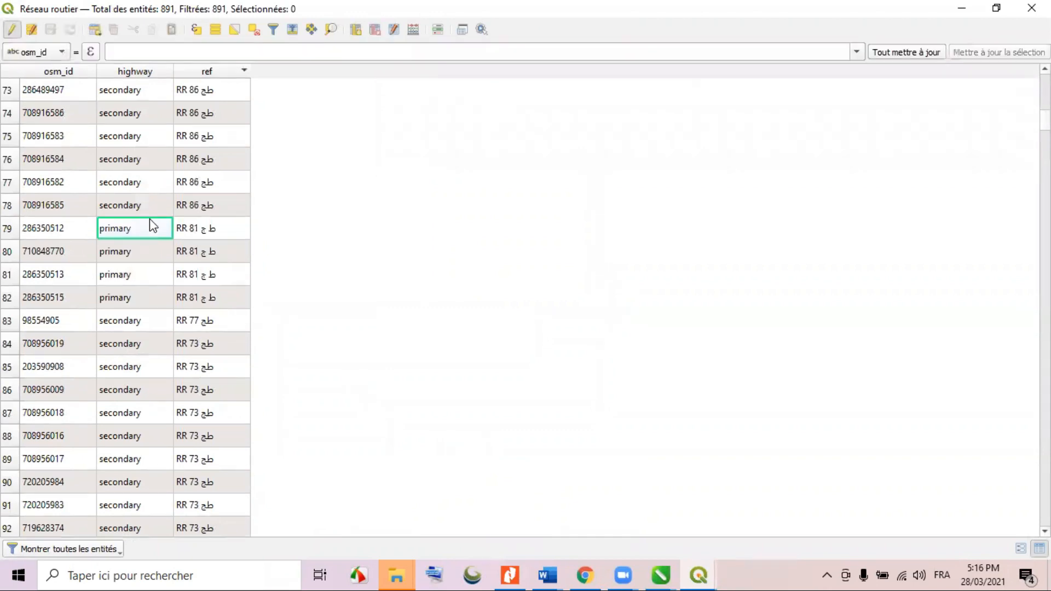
{"action": "double_click", "coordinate": [146, 226]}
{"action": "double_click", "coordinate": [143, 206]}
{"action": "key", "text": "ctrl+c"}
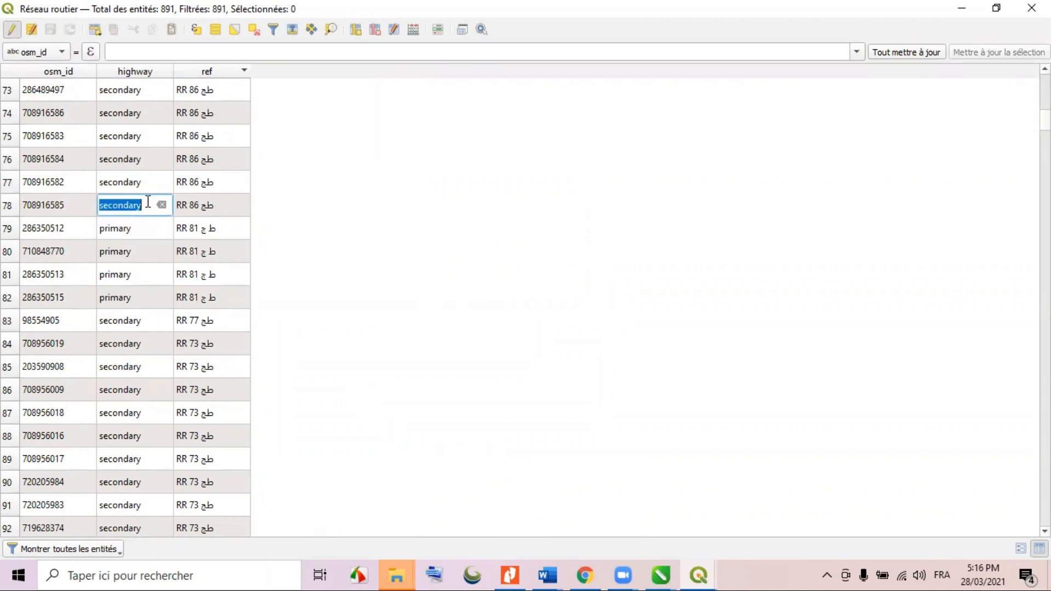
Set the highway value of the four RR 81 records to secondary, save the edits, end editing and close the attribute table.
{"action": "double_click", "coordinate": [140, 228]}
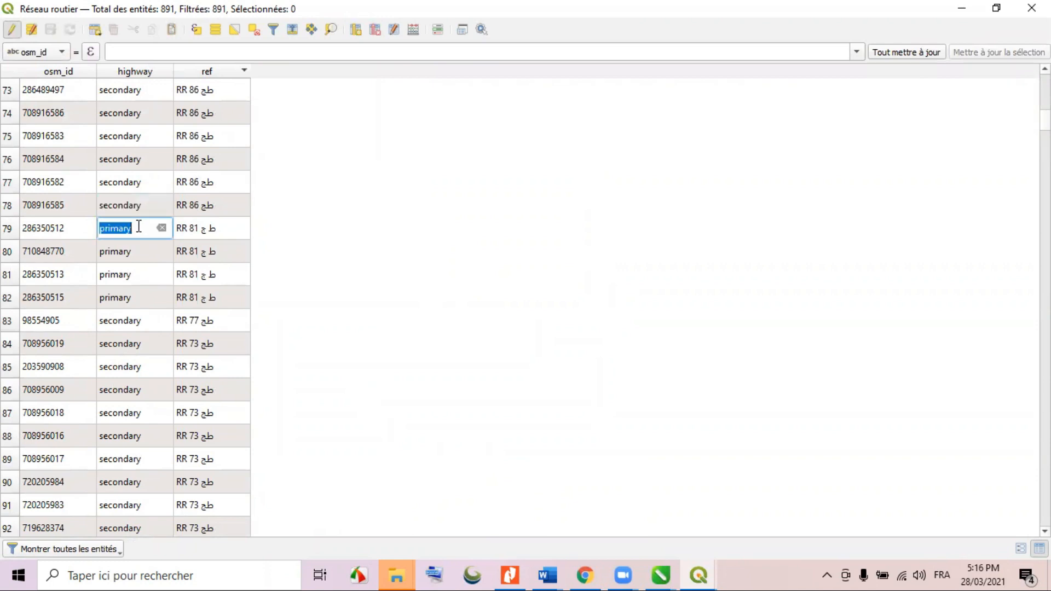
{"action": "key", "text": "ctrl+v"}
{"action": "double_click", "coordinate": [137, 249]}
{"action": "key", "text": "ctrl+v"}
{"action": "double_click", "coordinate": [144, 274]}
{"action": "left_click", "coordinate": [141, 274]}
{"action": "left_click_drag", "start_coordinate": [141, 274], "coordinate": [88, 275]}
{"action": "key", "text": "ctrl+v"}
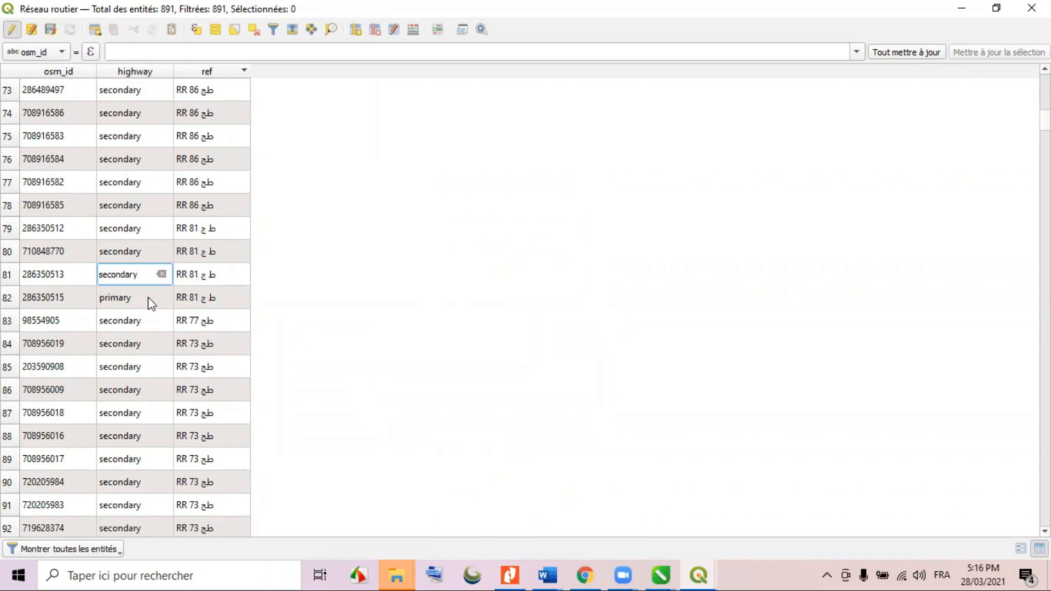
{"action": "double_click", "coordinate": [145, 297]}
{"action": "key", "text": "ctrl+v"}
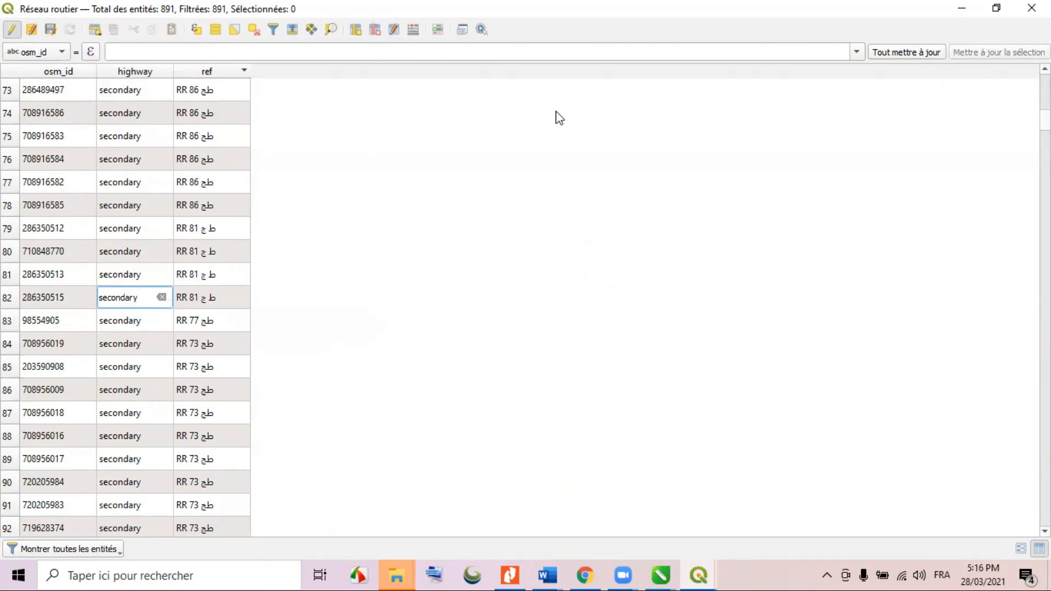
{"action": "left_click", "coordinate": [556, 111]}
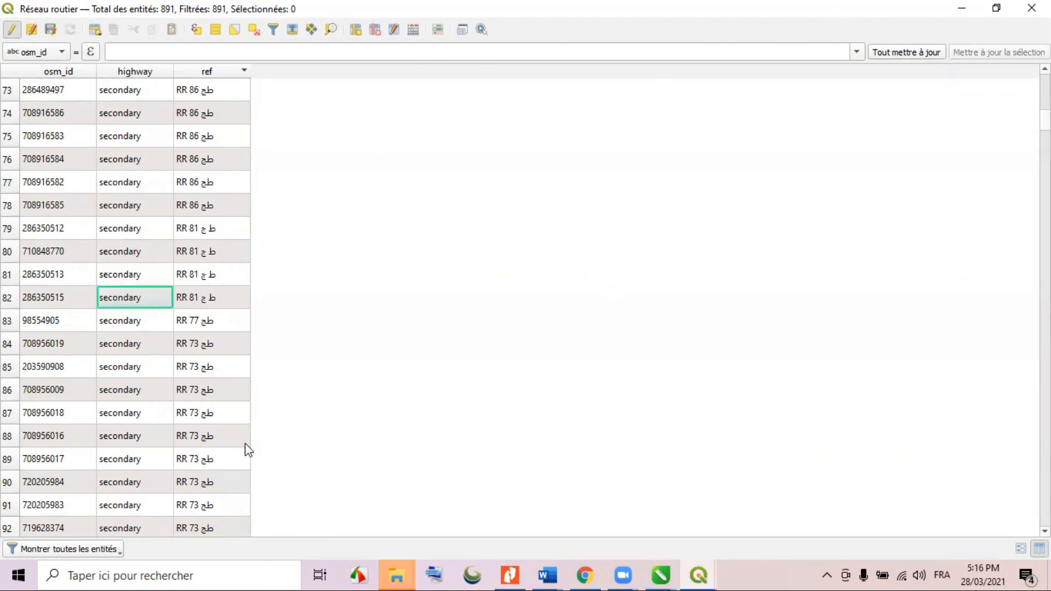
{"action": "scroll", "coordinate": [177, 408], "scroll_direction": "down", "scroll_amount": 8}
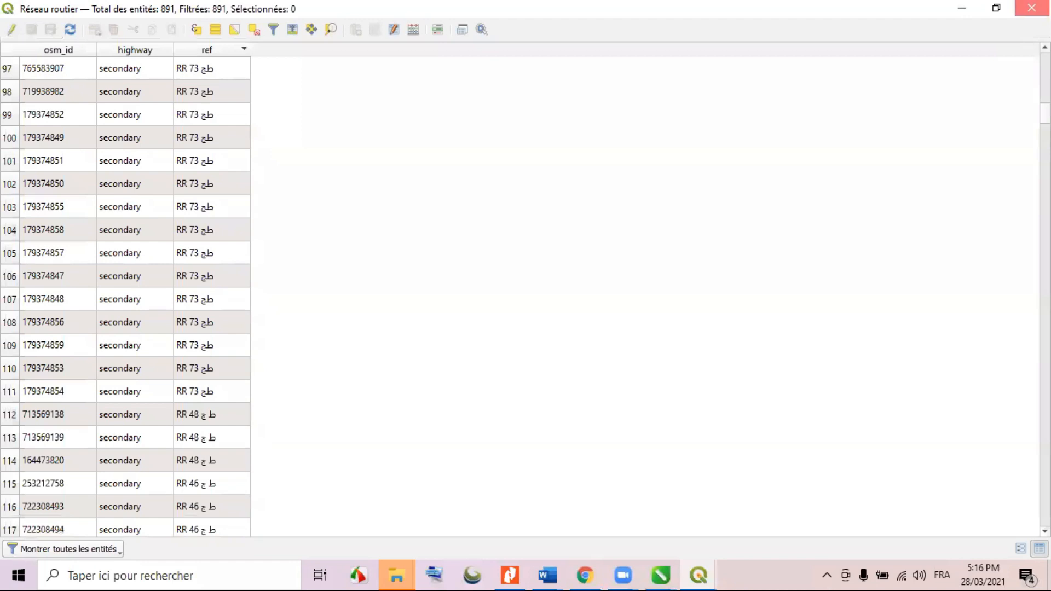
{"action": "left_click", "coordinate": [1032, 8]}
Check the reclassified RR 81 road on the map and show the Routes régionale class of the Réseau routier layer.
{"action": "scroll", "coordinate": [546, 275], "scroll_direction": "down", "scroll_amount": 1}
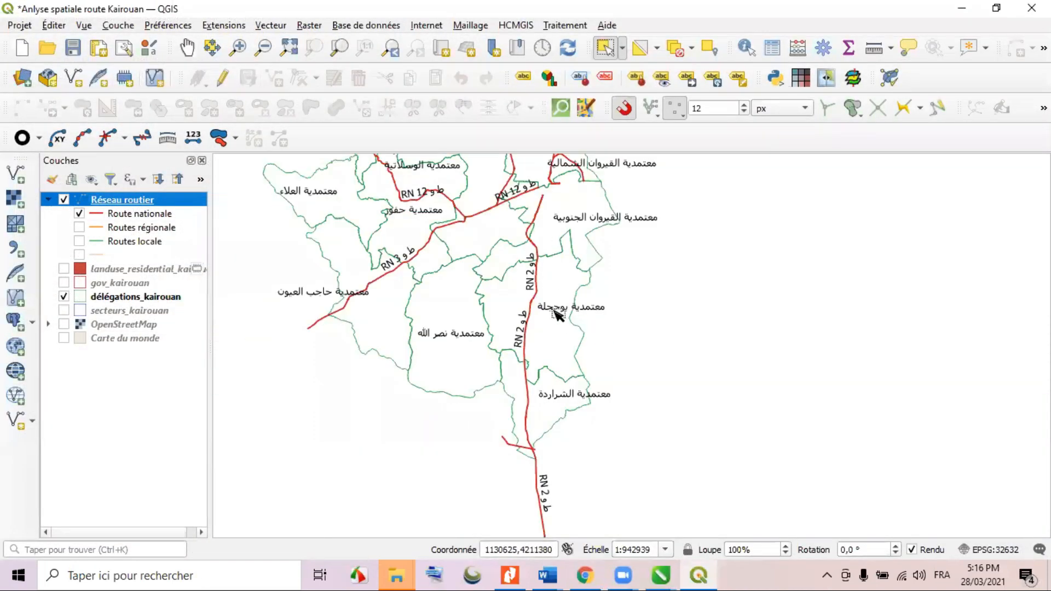
{"action": "scroll", "coordinate": [579, 321], "scroll_direction": "up", "scroll_amount": 2}
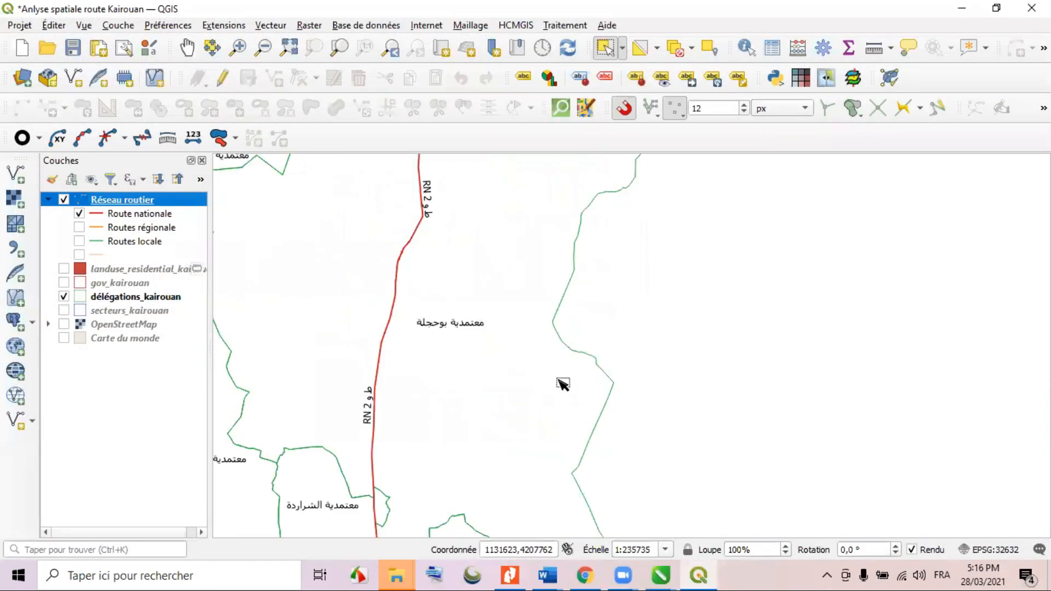
{"action": "scroll", "coordinate": [564, 383], "scroll_direction": "down", "scroll_amount": 1}
{"action": "left_click", "coordinate": [79, 228]}
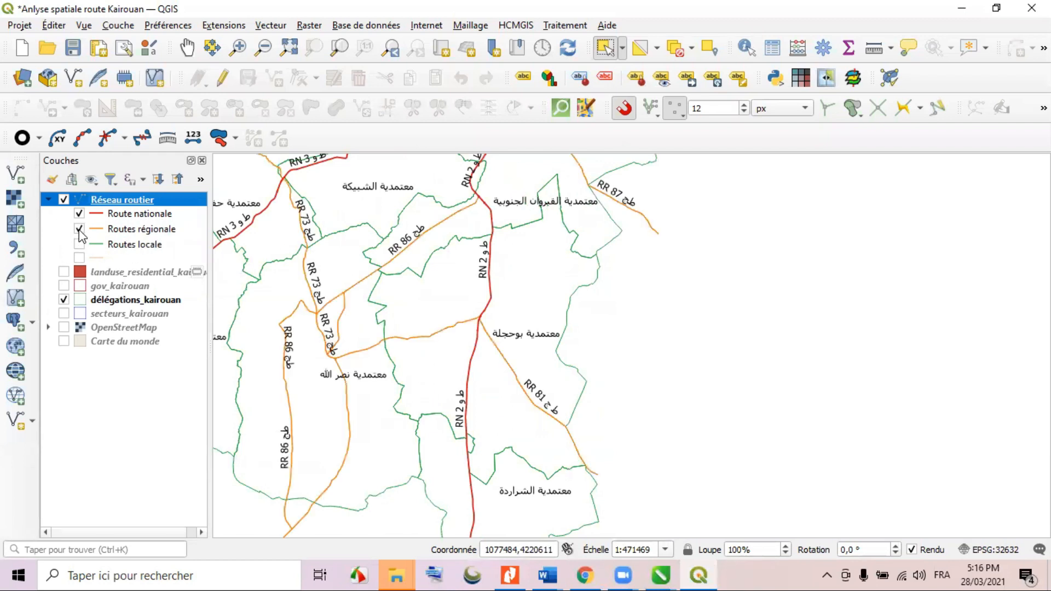
Hide the Routes régionale class so that Réseau routier displays only the national roads over the délégations.
{"action": "left_click", "coordinate": [80, 229]}
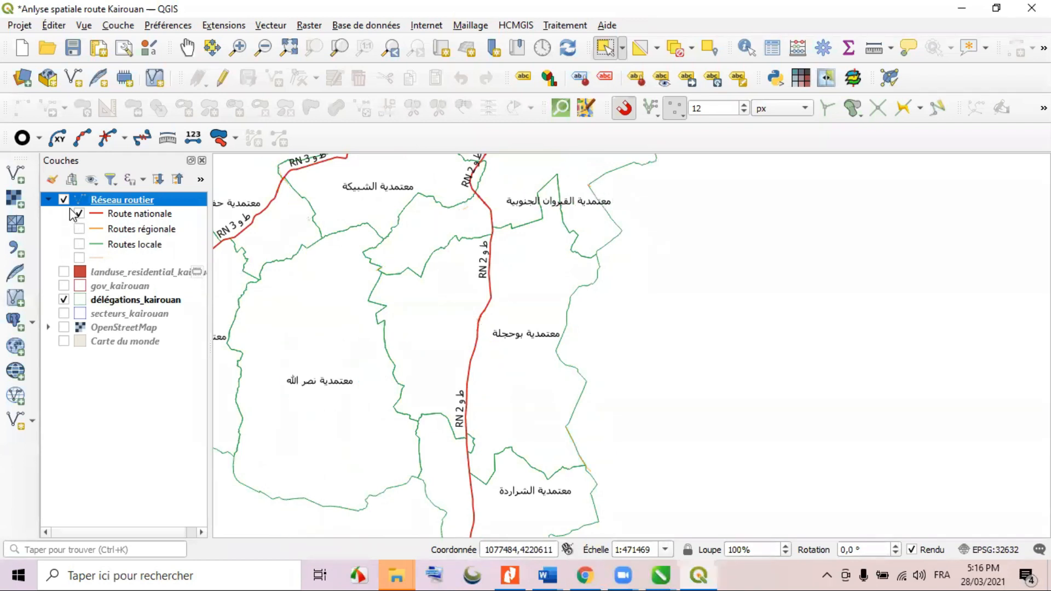
{"action": "scroll", "coordinate": [544, 371], "scroll_direction": "down", "scroll_amount": 1}
{"action": "scroll", "coordinate": [542, 373], "scroll_direction": "down", "scroll_amount": 1}
{"action": "scroll", "coordinate": [524, 375], "scroll_direction": "up", "scroll_amount": 1}
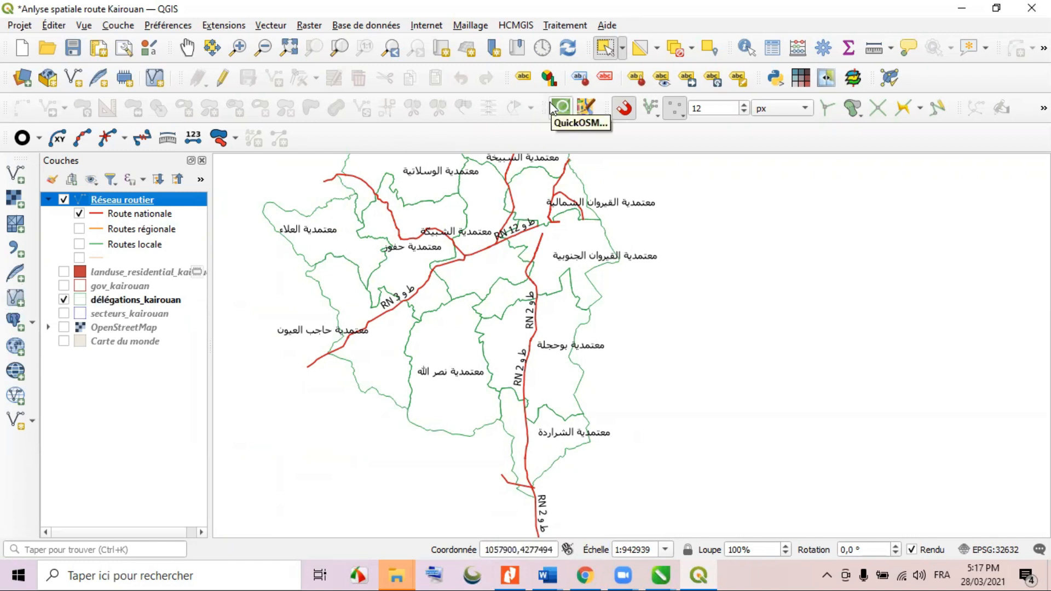
Hide the délégations_kairouan layer and select all the Route nationale segments of the Réseau routier layer.
{"action": "left_click", "coordinate": [63, 299]}
{"action": "scroll", "coordinate": [486, 368], "scroll_direction": "down", "scroll_amount": 2}
{"action": "left_click_drag", "start_coordinate": [395, 260], "coordinate": [555, 456]}
{"action": "left_click", "coordinate": [119, 202]}
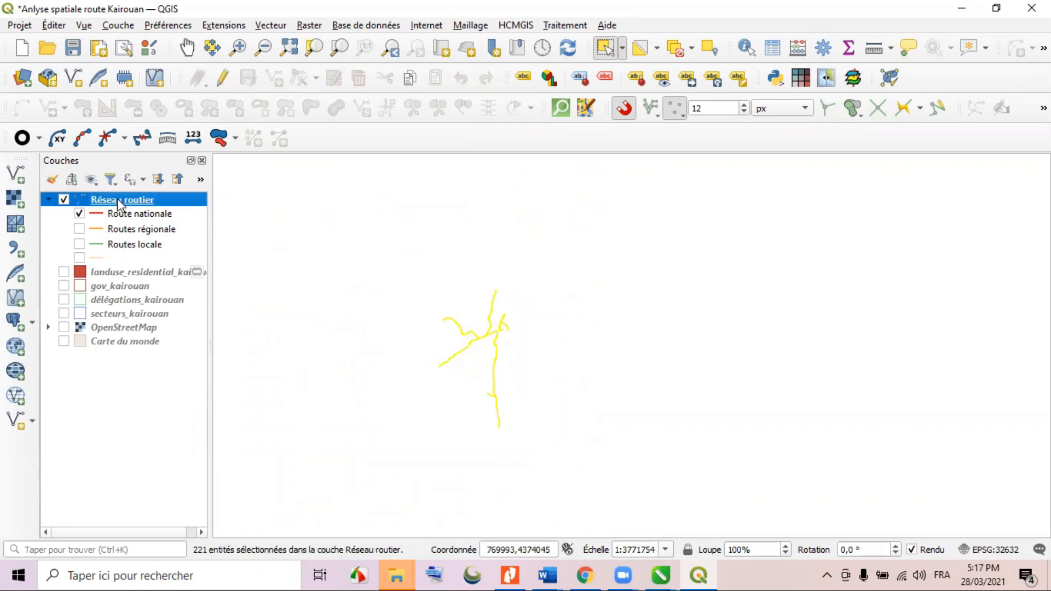
{"action": "left_click_drag", "start_coordinate": [389, 258], "coordinate": [575, 457]}
{"action": "scroll", "coordinate": [500, 353], "scroll_direction": "up", "scroll_amount": 1}
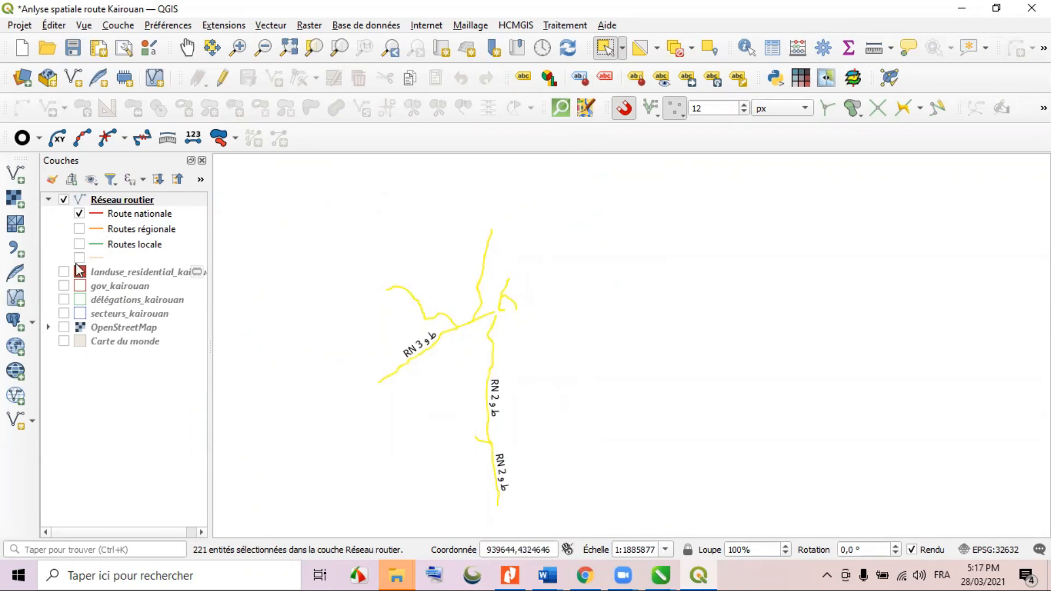
Show délégations_kairouan and run Sélection par localisation to select its entities that intersect only the selected Réseau routier features.
{"action": "left_click", "coordinate": [64, 299]}
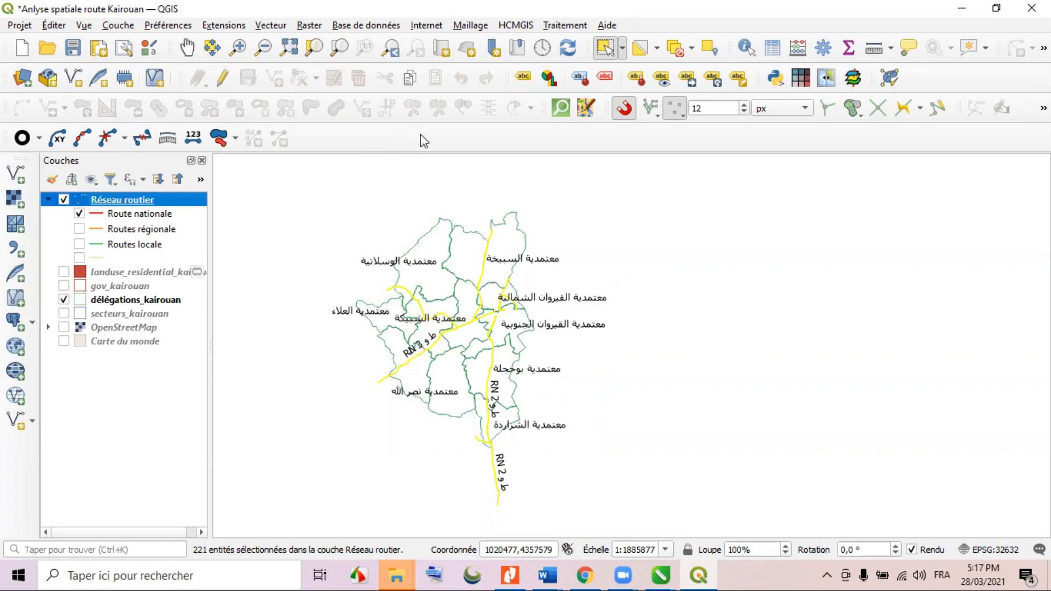
{"action": "left_click", "coordinate": [708, 50]}
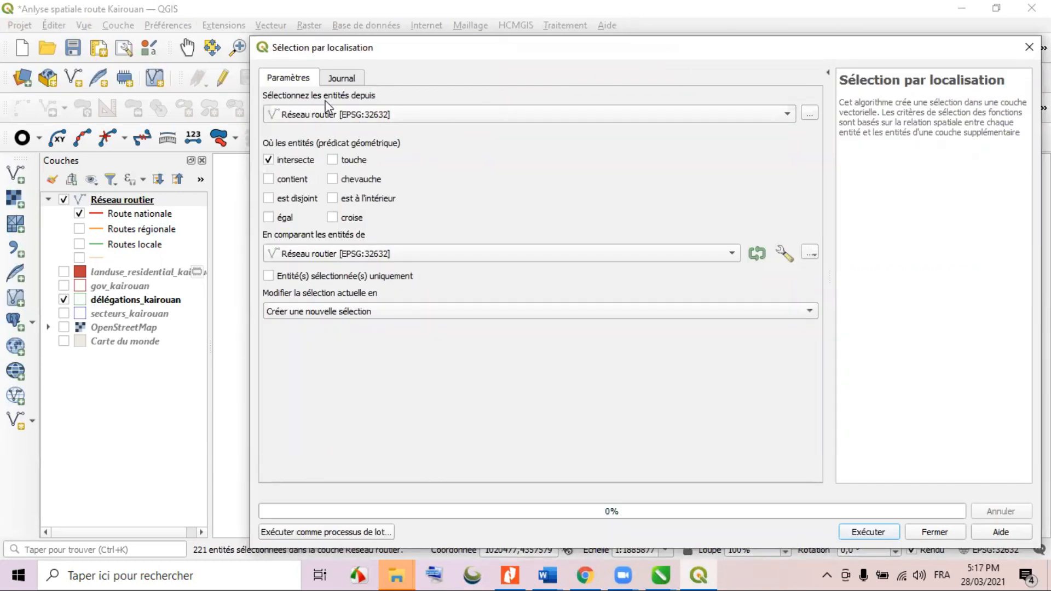
{"action": "left_click", "coordinate": [484, 116]}
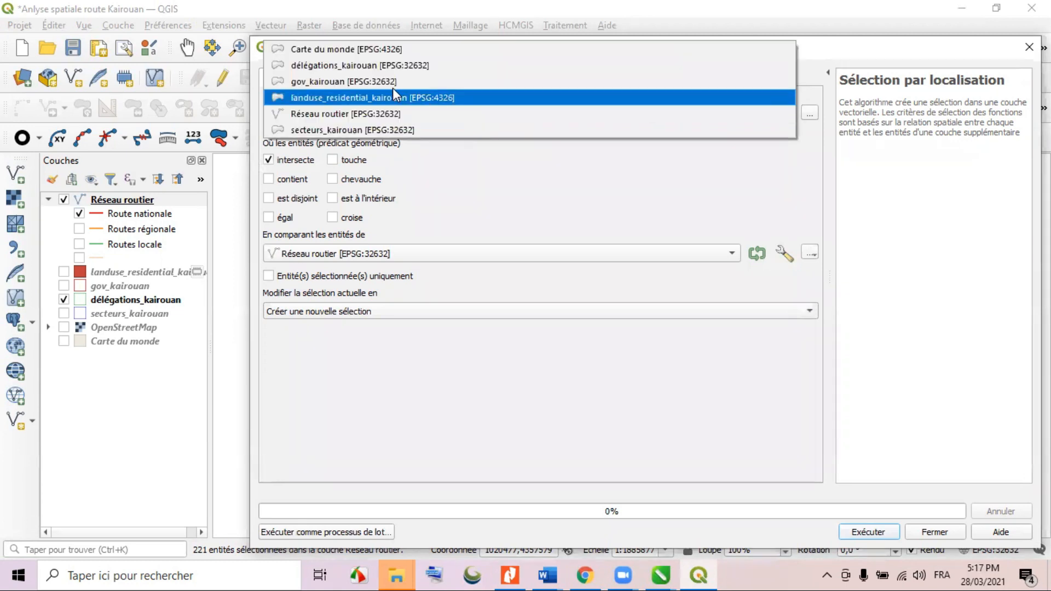
{"action": "left_click", "coordinate": [376, 64]}
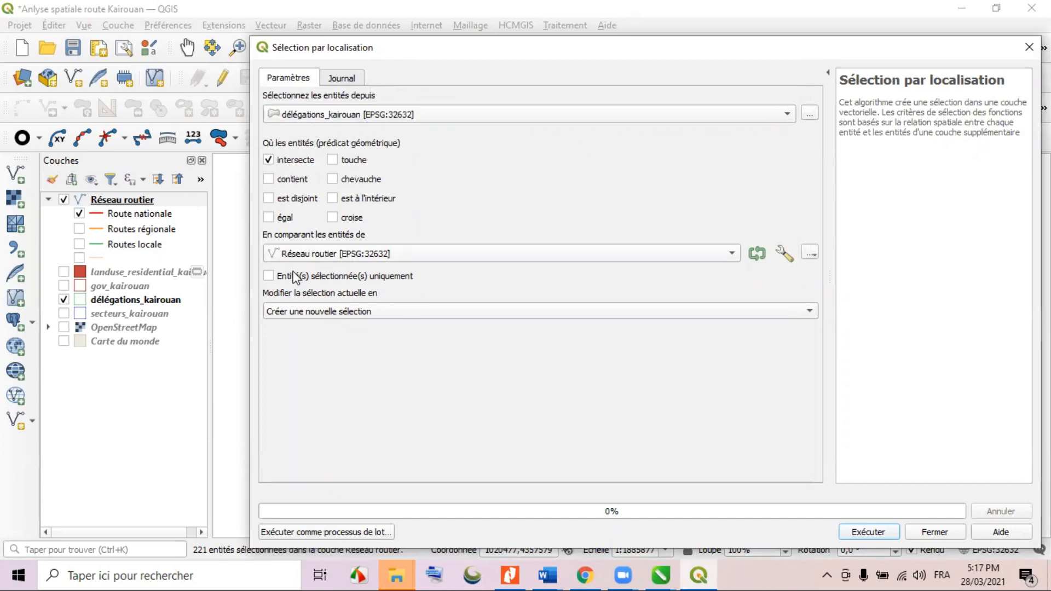
{"action": "left_click", "coordinate": [269, 278]}
{"action": "left_click", "coordinate": [888, 534]}
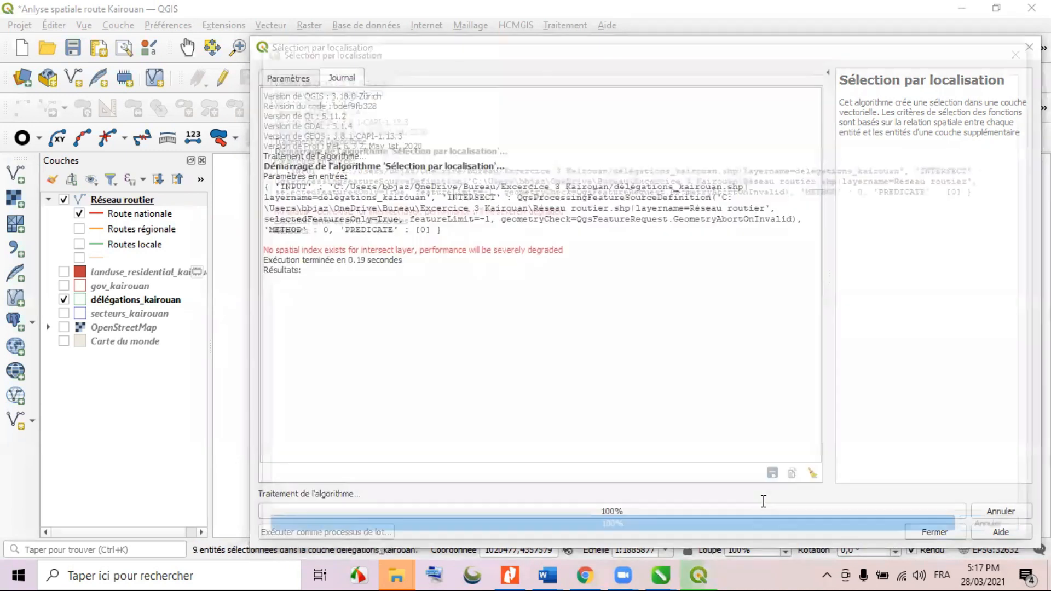
{"action": "left_click", "coordinate": [952, 536]}
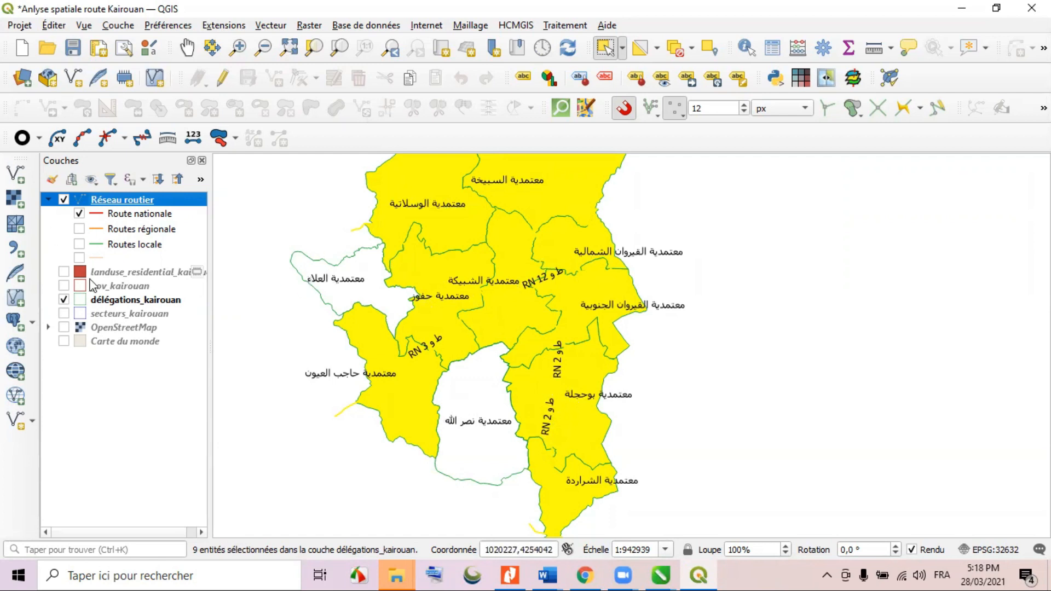
Display the secteurs_kairouan layer beneath the roads in place of délégations_kairouan.
{"action": "scroll", "coordinate": [597, 468], "scroll_direction": "down", "scroll_amount": 1}
{"action": "scroll", "coordinate": [542, 400], "scroll_direction": "up", "scroll_amount": 1}
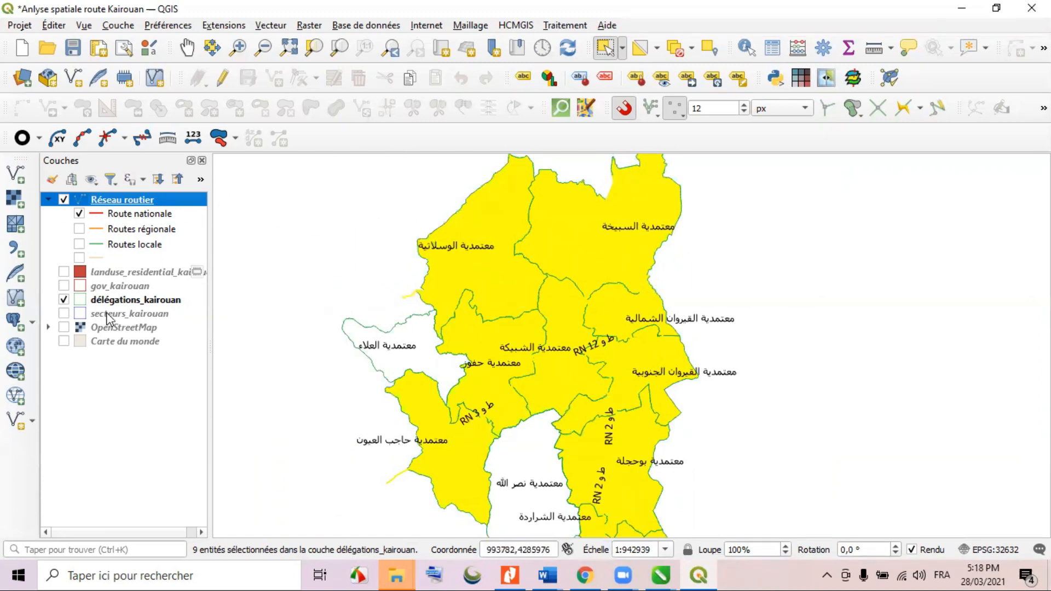
{"action": "left_click", "coordinate": [64, 314]}
{"action": "left_click", "coordinate": [63, 300]}
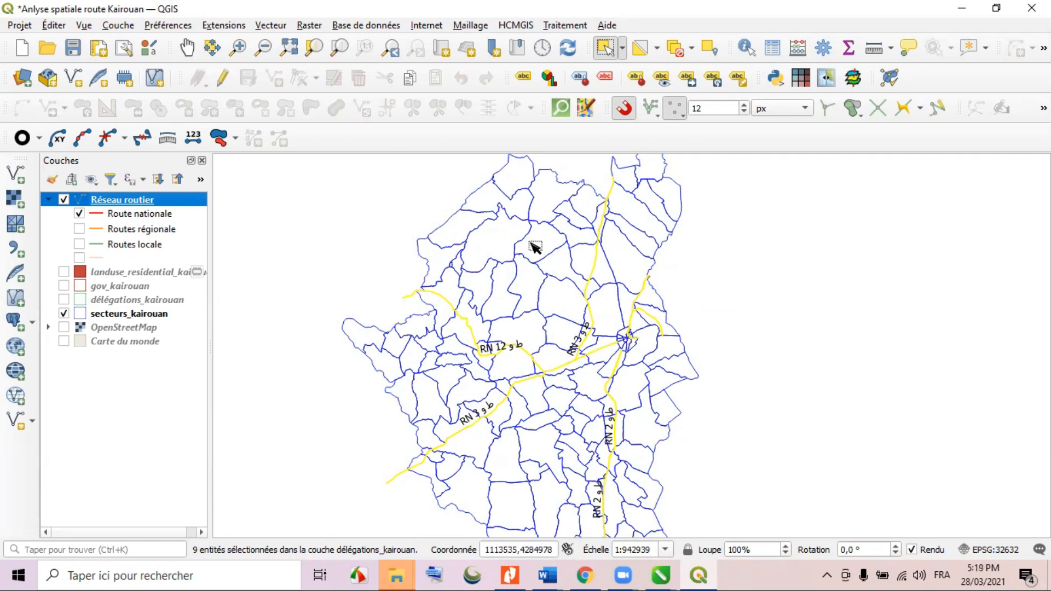
{"action": "scroll", "coordinate": [482, 296], "scroll_direction": "down", "scroll_amount": 1}
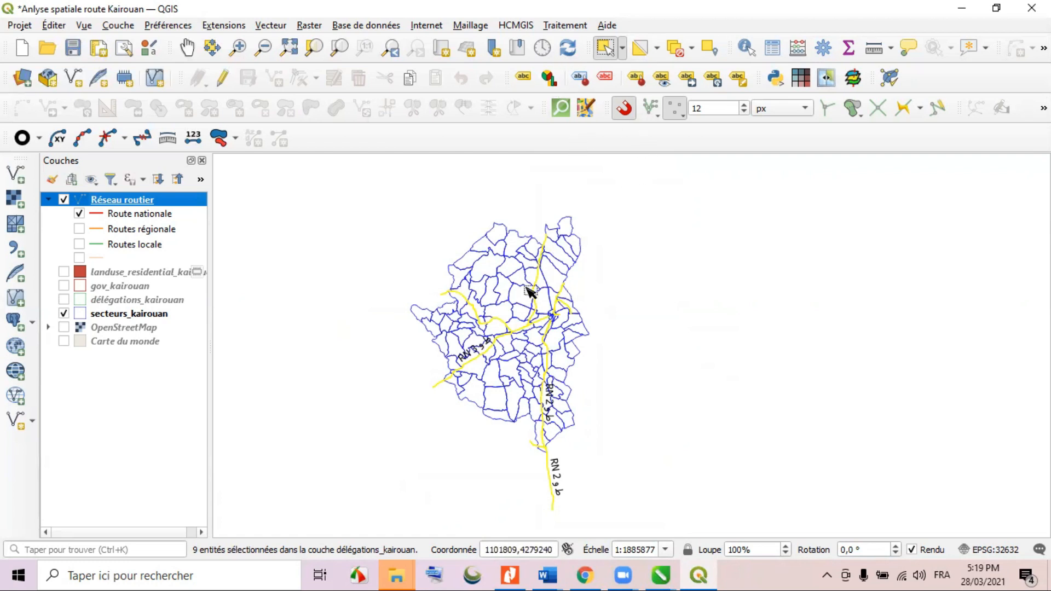
Select by location the secteurs_kairouan entities that intersect the selected national roads only, and open the attribute table.
{"action": "left_click", "coordinate": [711, 50]}
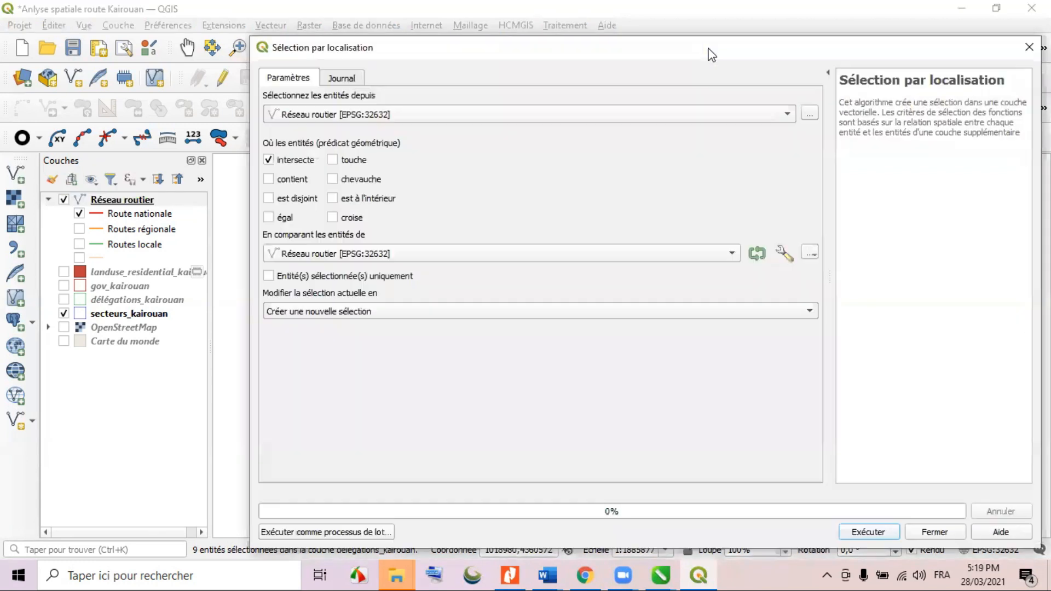
{"action": "left_click", "coordinate": [784, 119]}
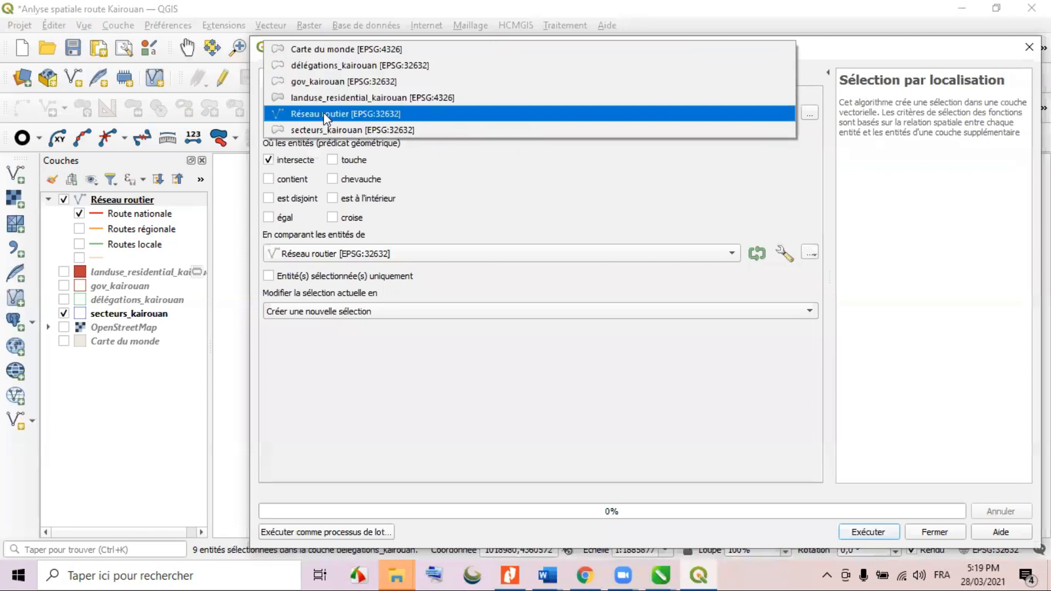
{"action": "left_click", "coordinate": [323, 128]}
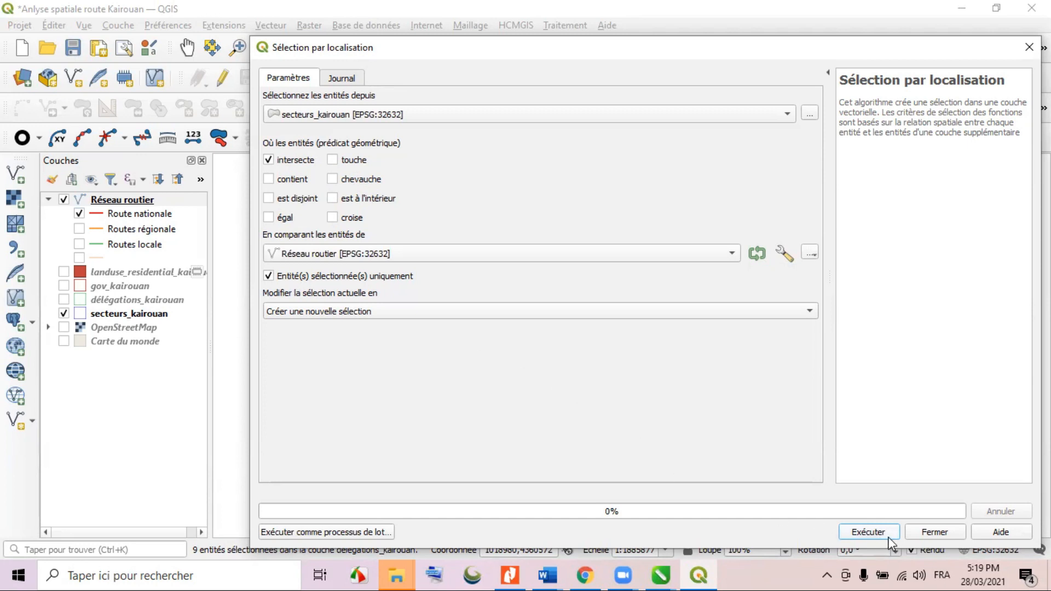
{"action": "left_click", "coordinate": [870, 531]}
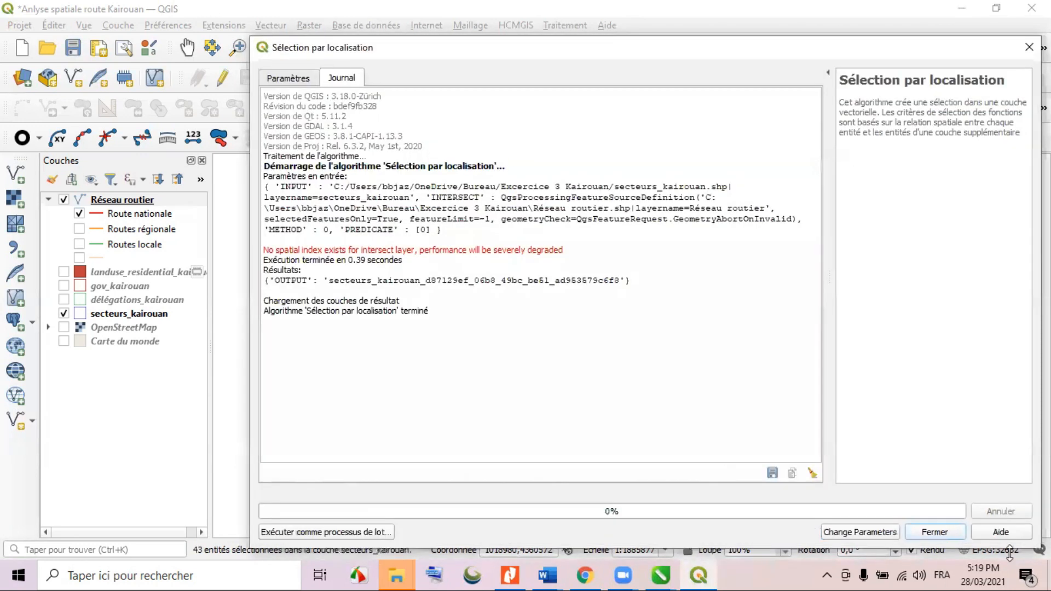
{"action": "left_click", "coordinate": [939, 532]}
{"action": "scroll", "coordinate": [546, 353], "scroll_direction": "up", "scroll_amount": 1}
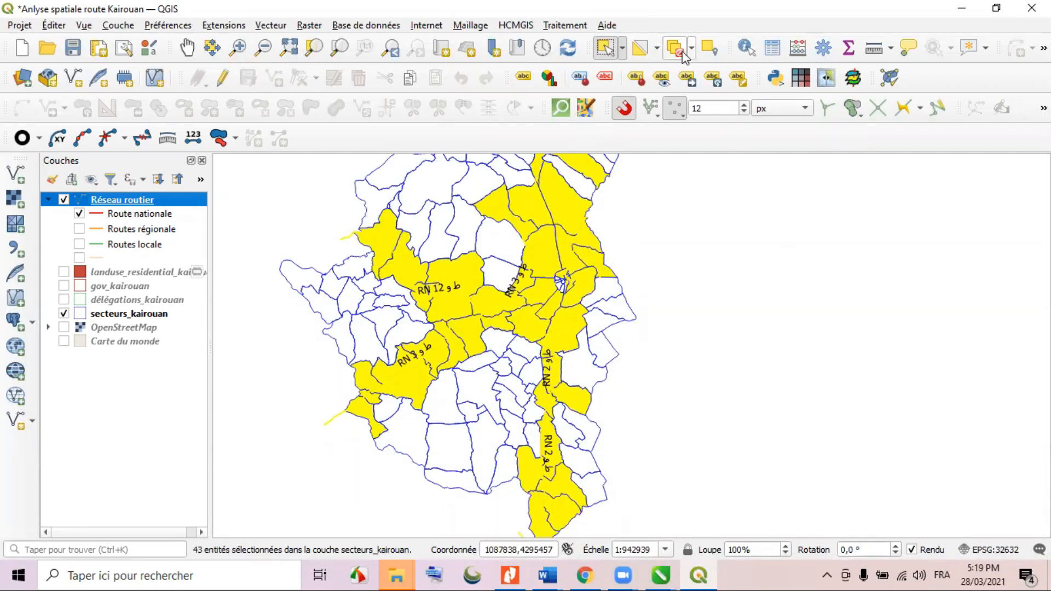
{"action": "left_click", "coordinate": [772, 48]}
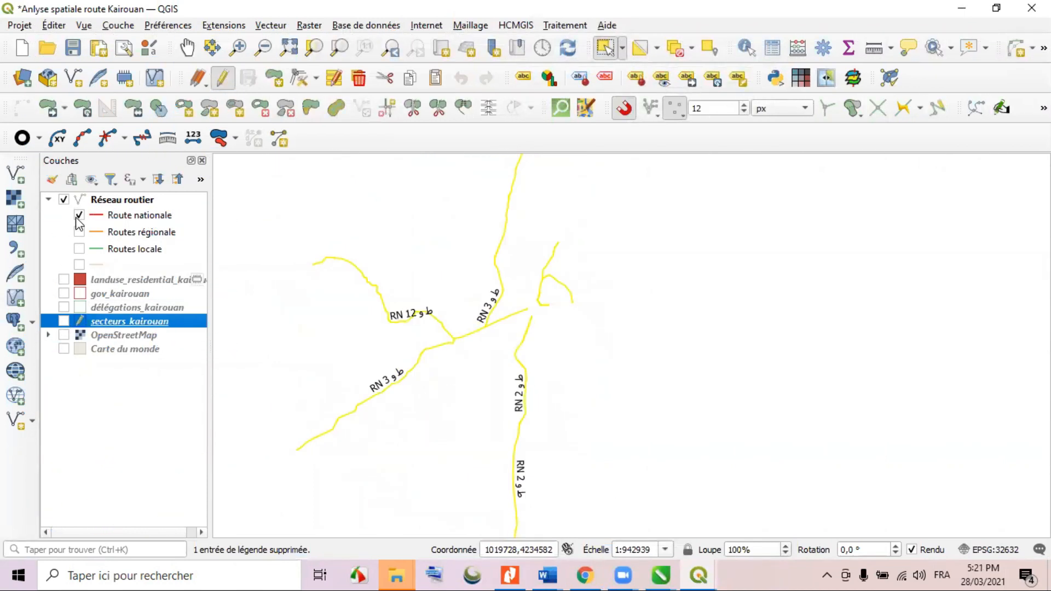
Show the Routes locale class of Réseau routier instead of the Route nationale class.
{"action": "left_click", "coordinate": [80, 215]}
{"action": "left_click", "coordinate": [79, 249]}
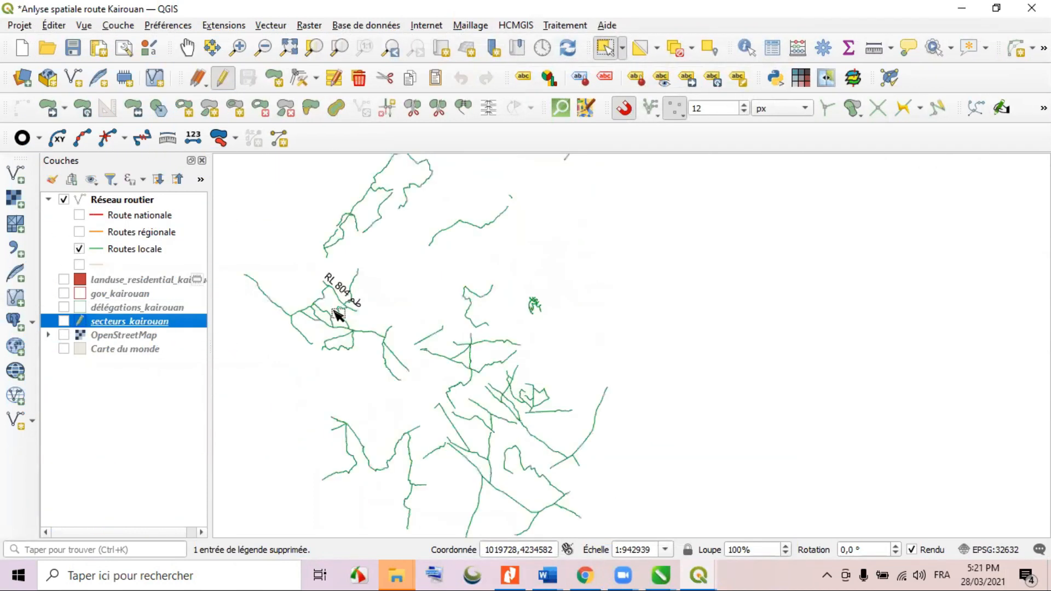
{"action": "scroll", "coordinate": [572, 310], "scroll_direction": "down", "scroll_amount": 1}
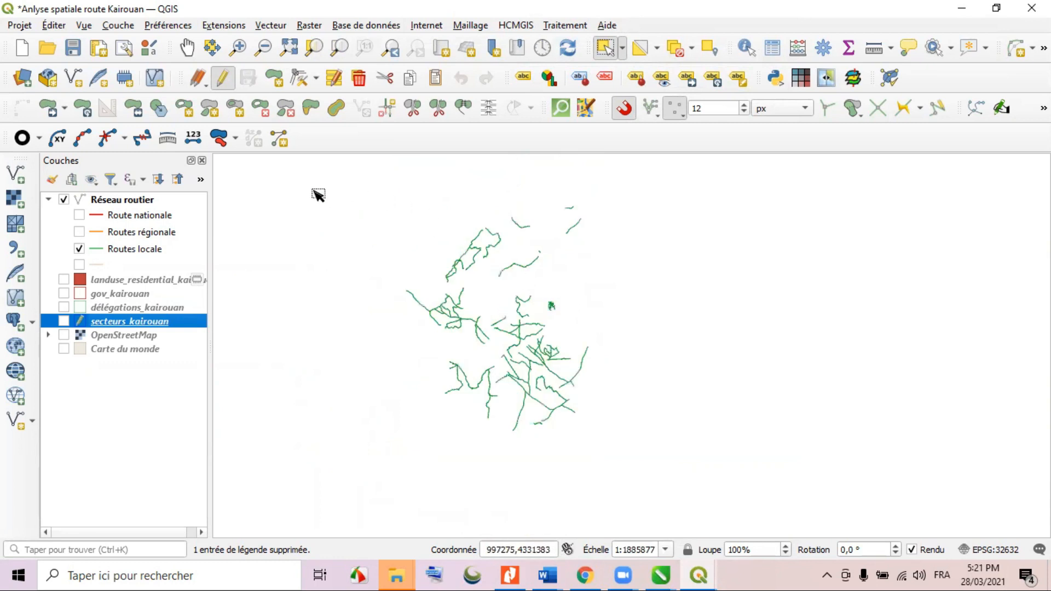
Clear the selection in all layers, check it on secteurs_kairouan and leave that layer hidden.
{"action": "left_click", "coordinate": [64, 321]}
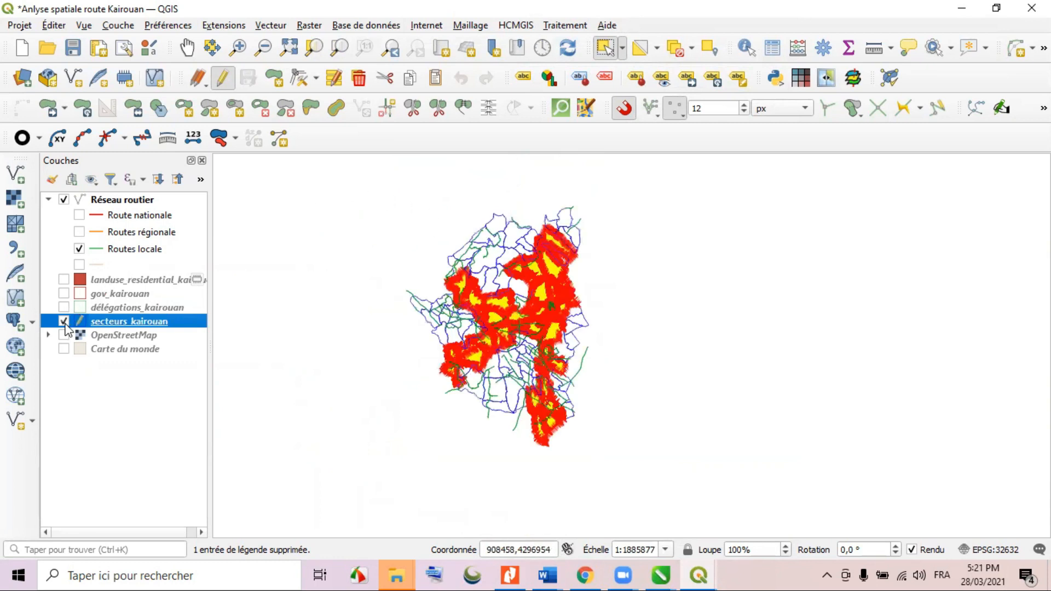
{"action": "left_click", "coordinate": [64, 322]}
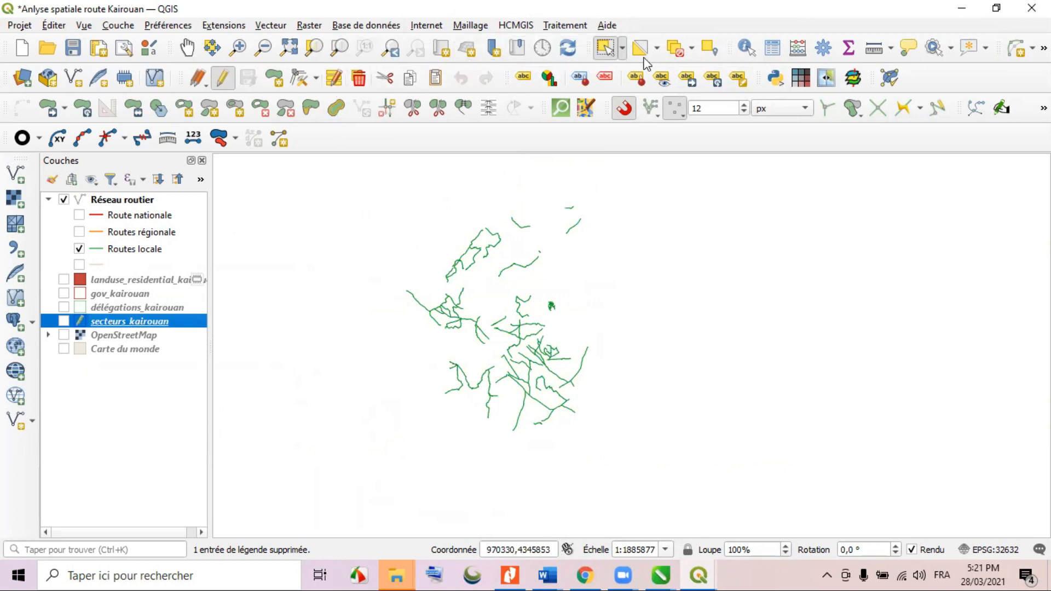
{"action": "left_click", "coordinate": [677, 49]}
{"action": "left_click", "coordinate": [64, 322]}
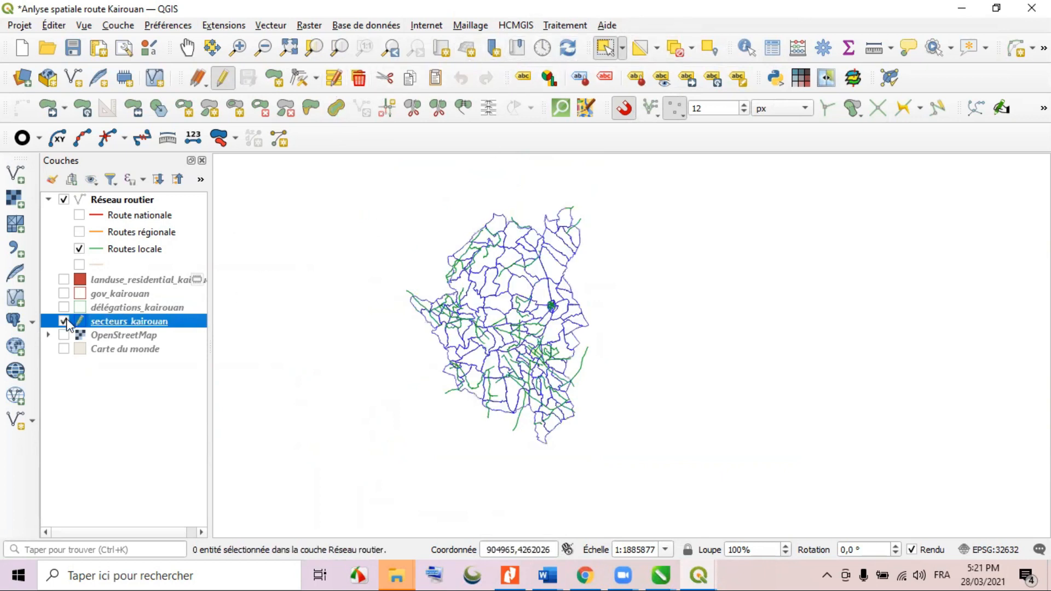
{"action": "left_click", "coordinate": [64, 321]}
Make Réseau routier the active layer and select all the displayed Routes locale segments.
{"action": "left_click_drag", "start_coordinate": [364, 183], "coordinate": [665, 457]}
{"action": "left_click", "coordinate": [94, 201]}
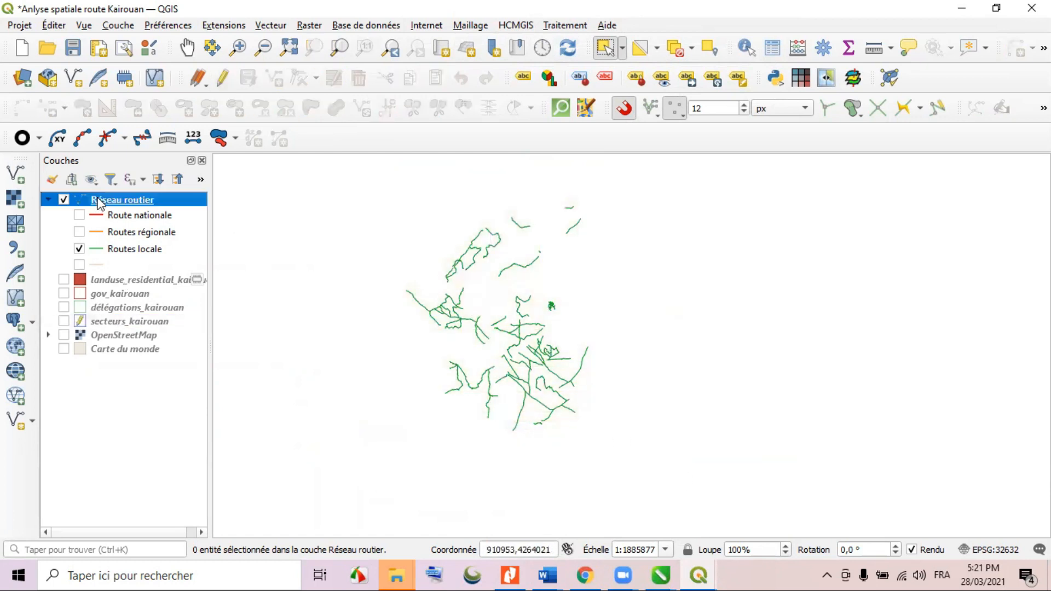
{"action": "left_click_drag", "start_coordinate": [356, 192], "coordinate": [674, 478]}
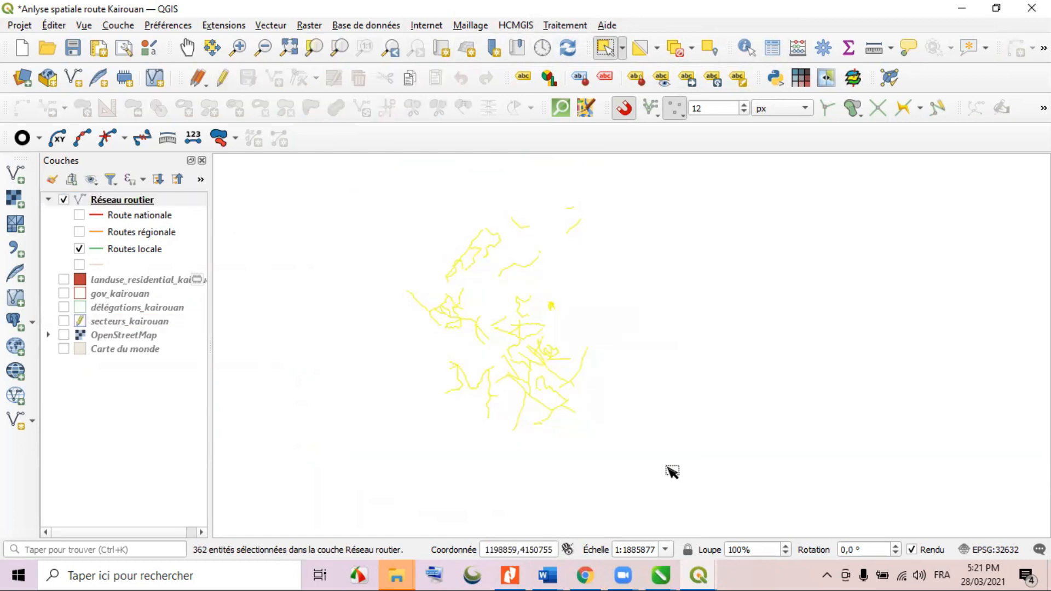
Run Sélection par localisation to select the secteurs_kairouan entities that intersect the selected local roads only.
{"action": "left_click", "coordinate": [708, 51]}
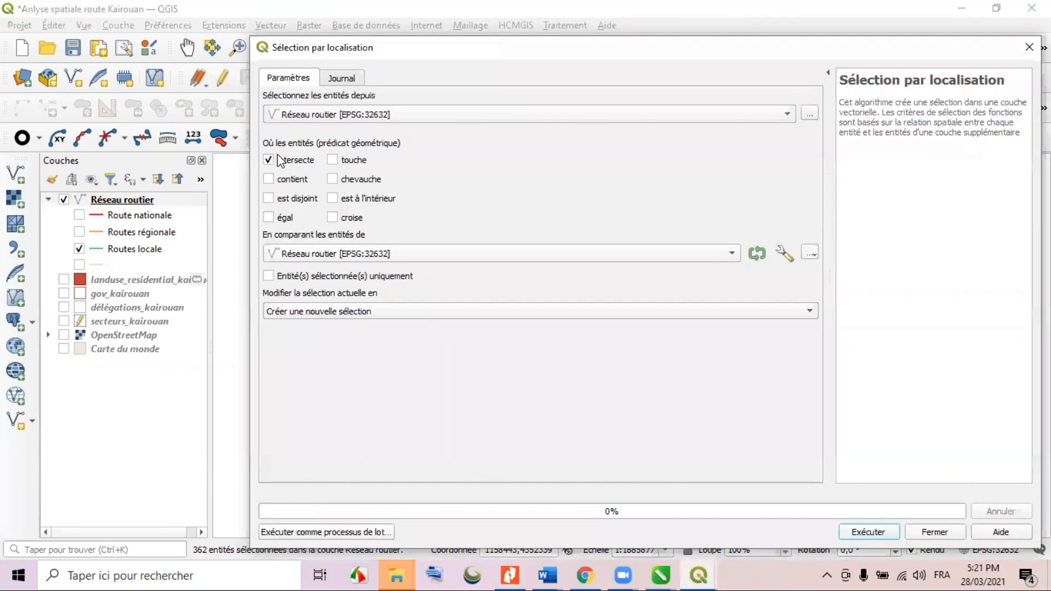
{"action": "left_click", "coordinate": [346, 116]}
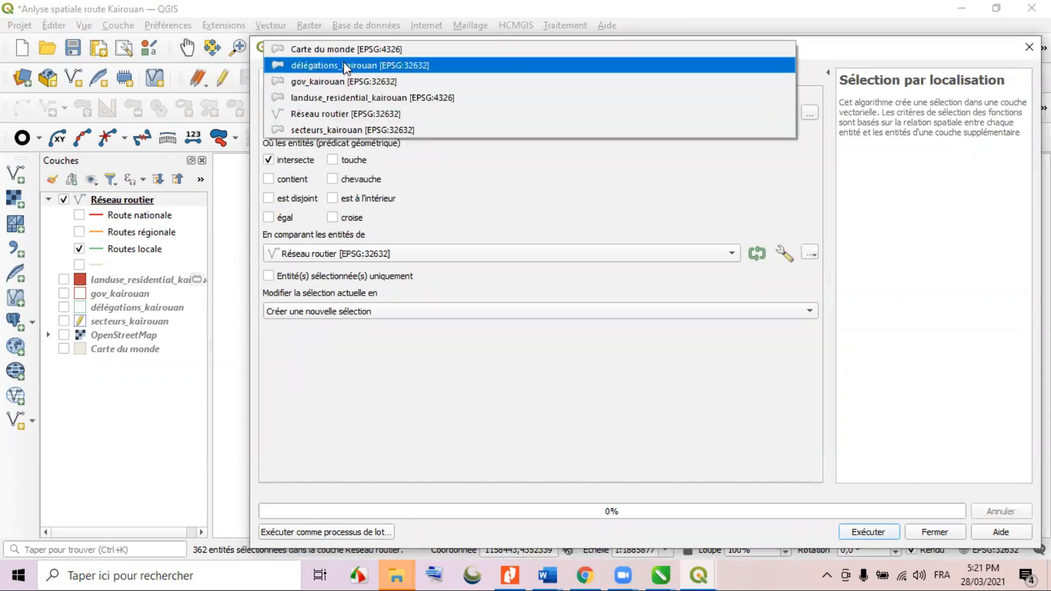
{"action": "left_click", "coordinate": [317, 130]}
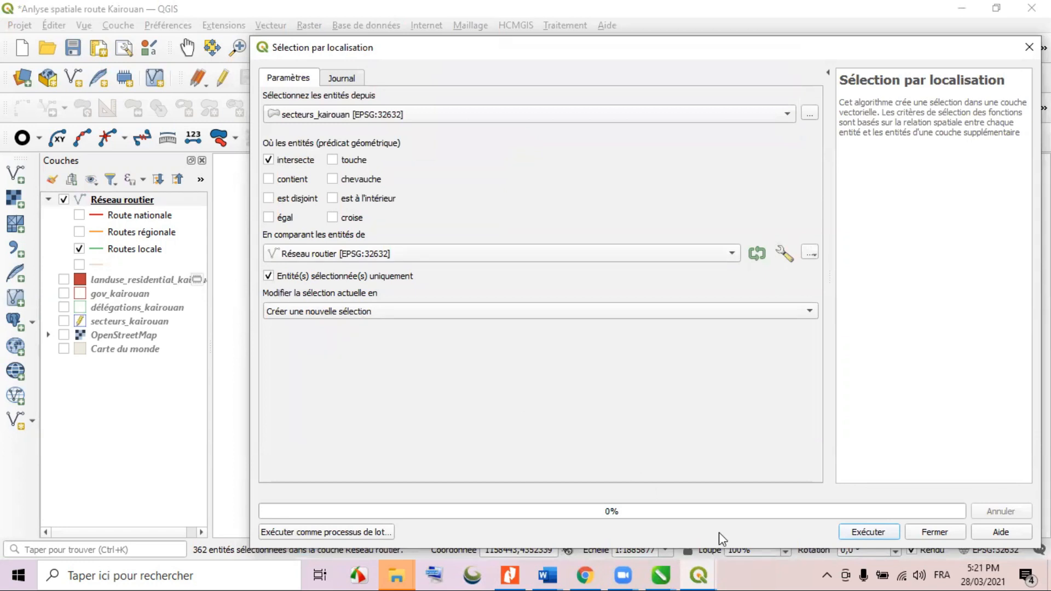
{"action": "left_click", "coordinate": [868, 533]}
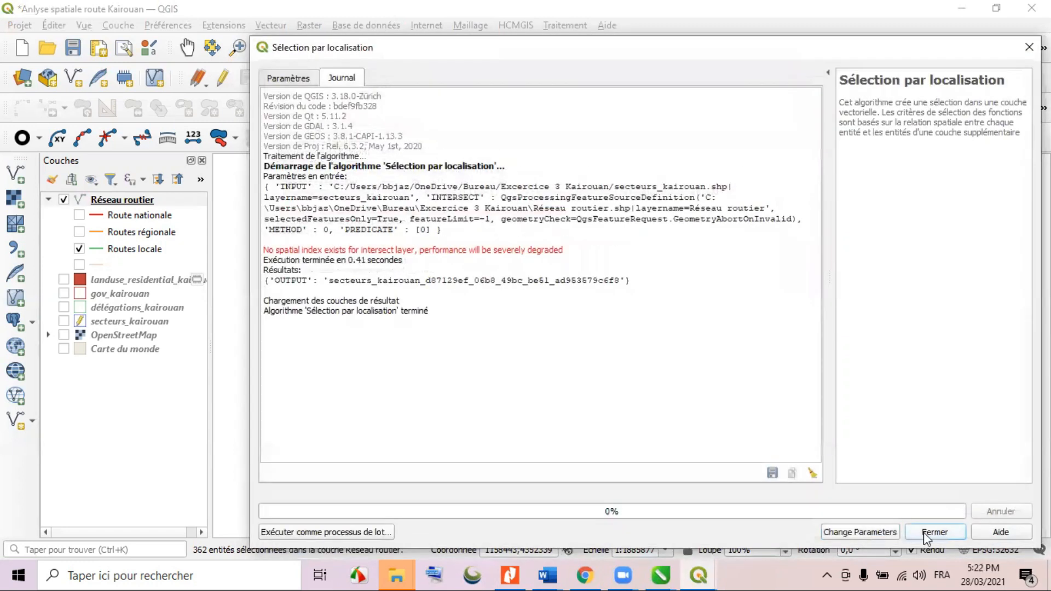
{"action": "left_click", "coordinate": [933, 532]}
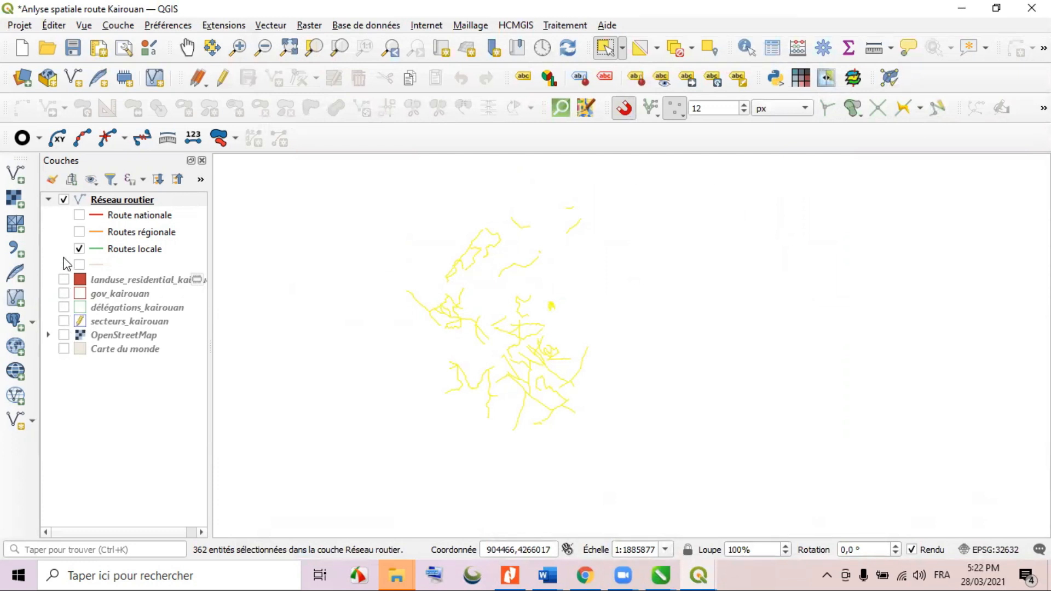
Show secteurs_kairouan to examine which sectors the local roads cross, and clear the Réseau routier selection.
{"action": "left_click", "coordinate": [64, 322]}
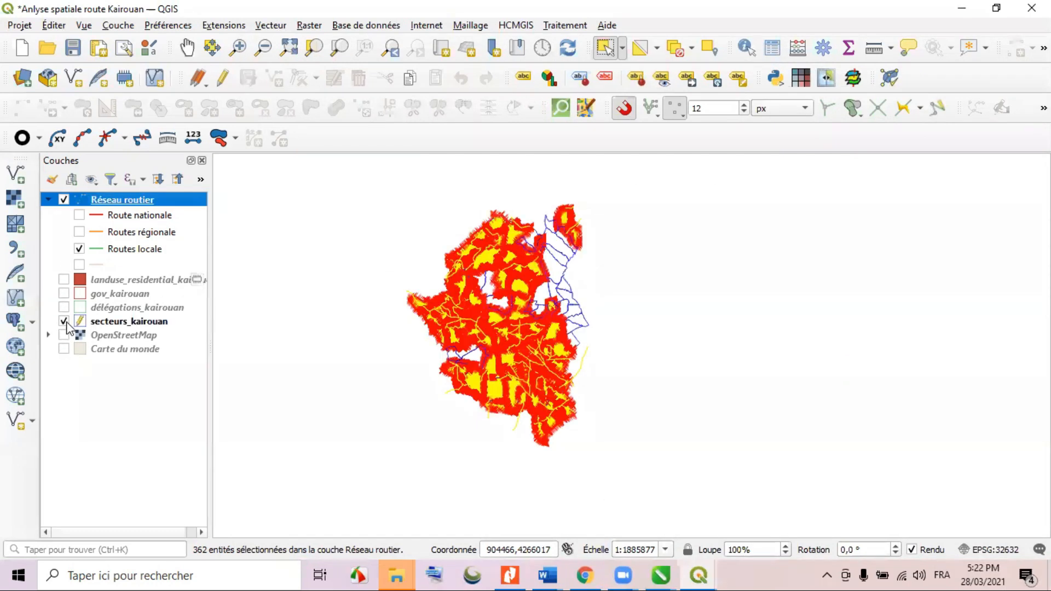
{"action": "scroll", "coordinate": [564, 339], "scroll_direction": "up", "scroll_amount": 1}
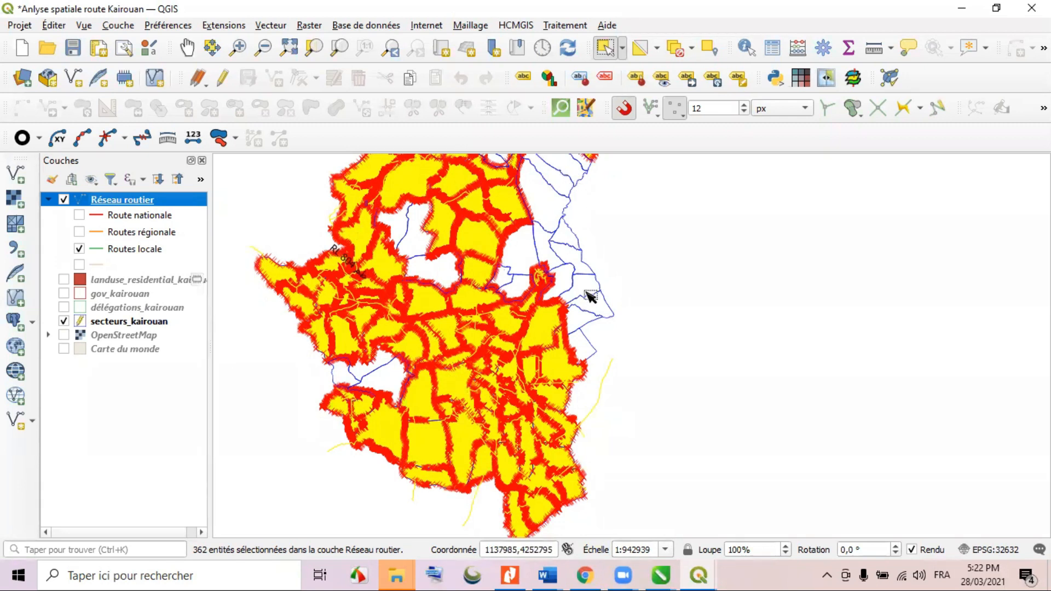
{"action": "scroll", "coordinate": [586, 255], "scroll_direction": "down", "scroll_amount": 1}
{"action": "scroll", "coordinate": [580, 236], "scroll_direction": "up", "scroll_amount": 1}
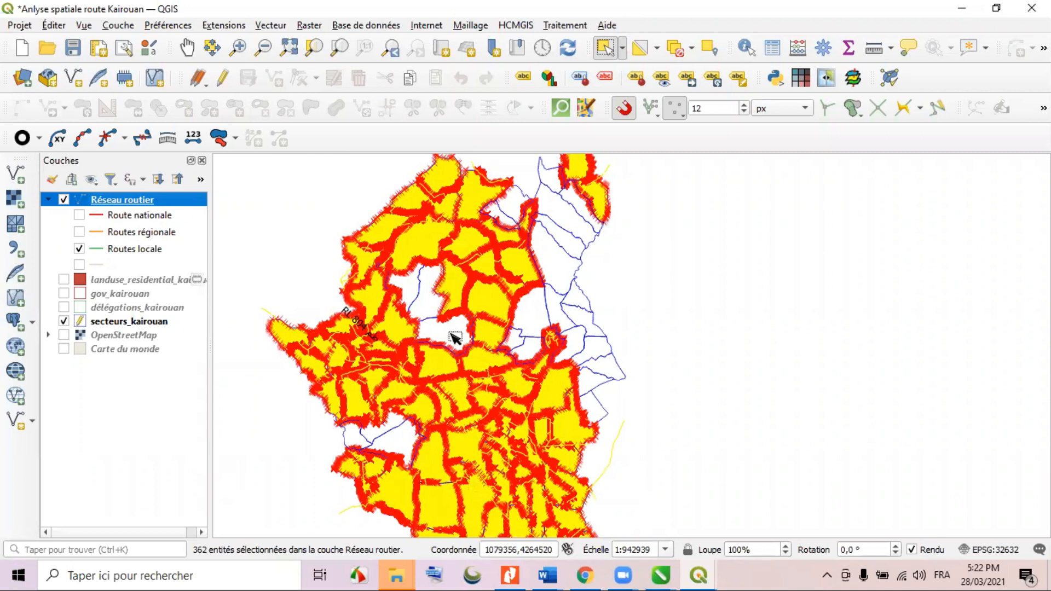
{"action": "left_click", "coordinate": [720, 269]}
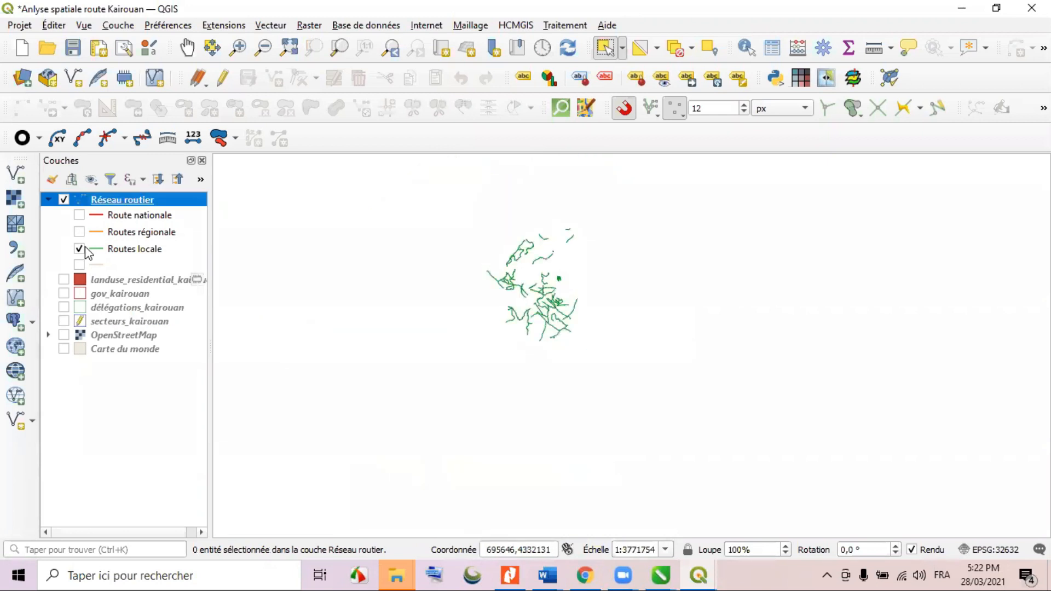
Show the Route nationale and Routes régionale classes alongside the local roads, and display the secteurs_kairouan layer.
{"action": "left_click", "coordinate": [80, 215]}
{"action": "left_click", "coordinate": [79, 232]}
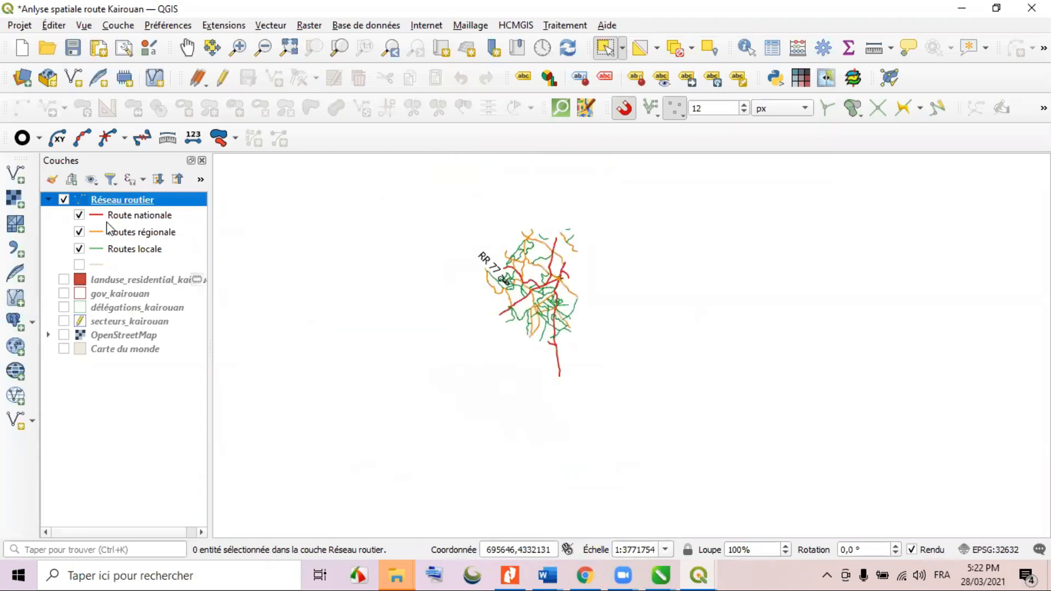
{"action": "left_click", "coordinate": [446, 220]}
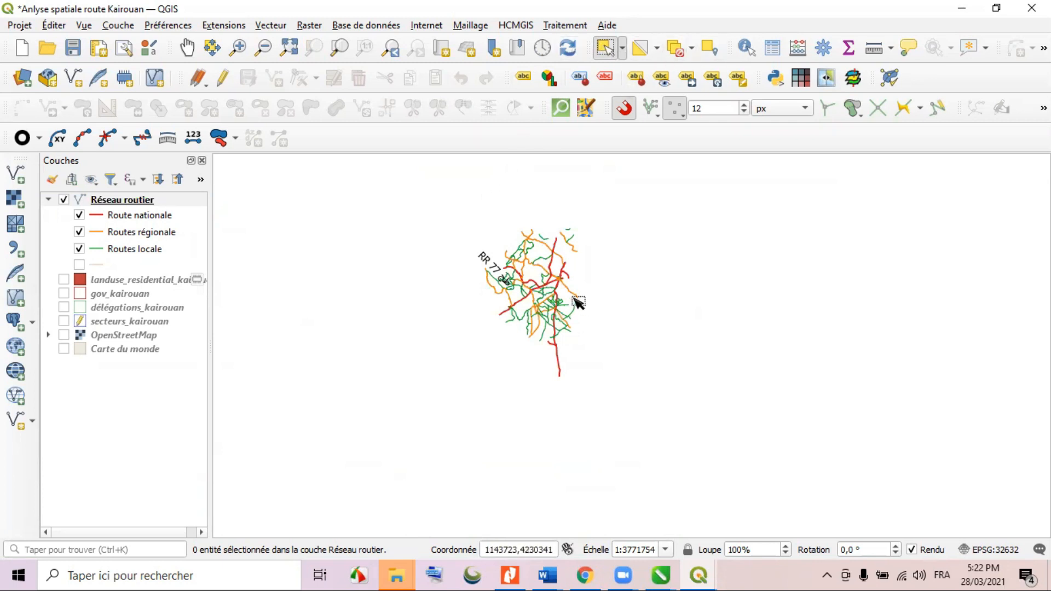
{"action": "scroll", "coordinate": [575, 299], "scroll_direction": "up", "scroll_amount": 1}
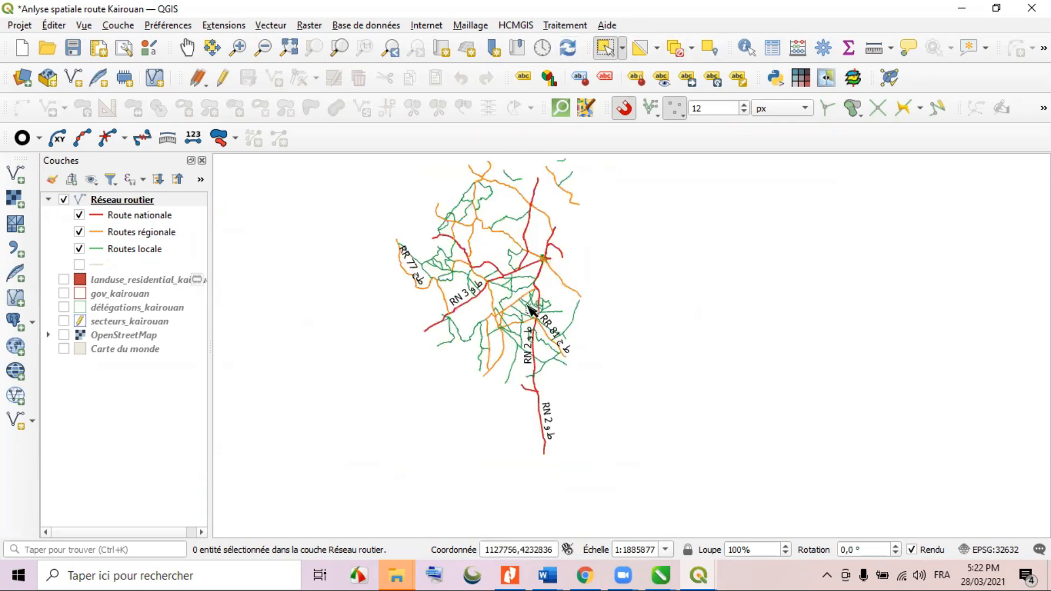
{"action": "left_click", "coordinate": [63, 322]}
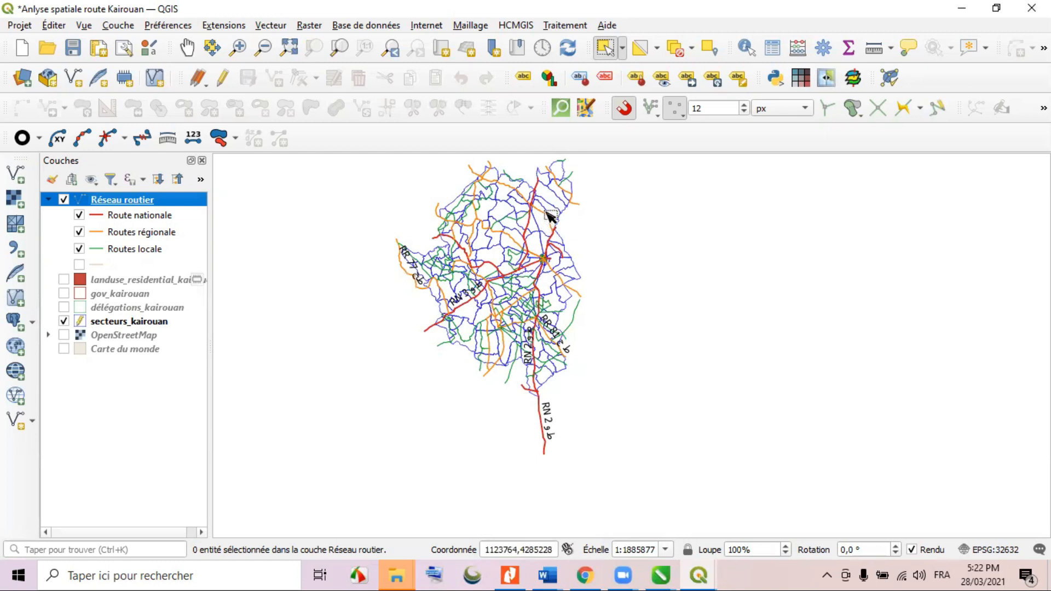
{"action": "scroll", "coordinate": [550, 216], "scroll_direction": "up", "scroll_amount": 1}
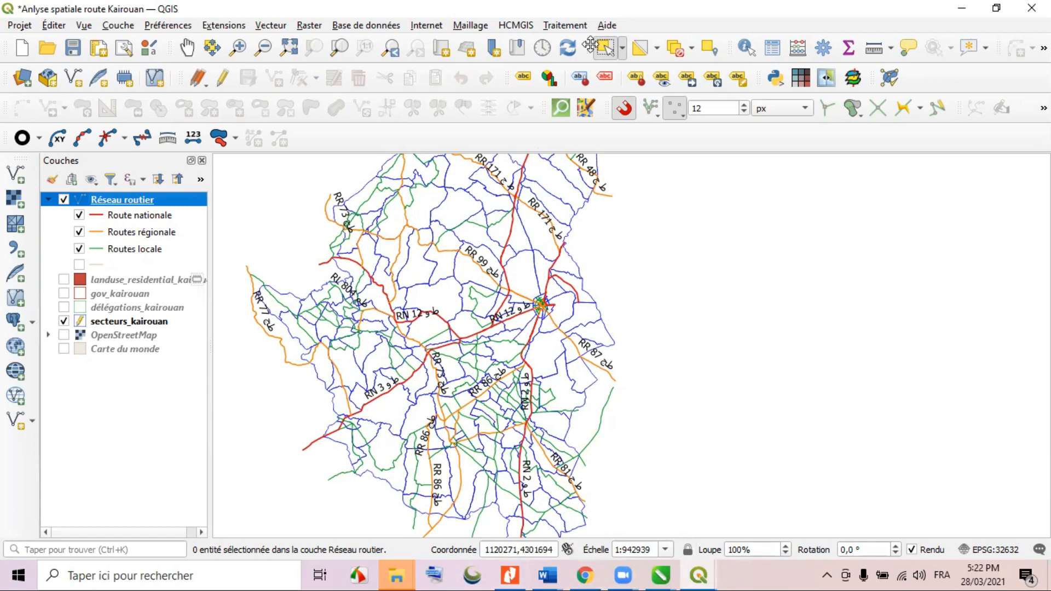
Run Sélection par localisation to select the secteurs_kairouan entities that intersect any road in Réseau routier.
{"action": "left_click", "coordinate": [712, 48]}
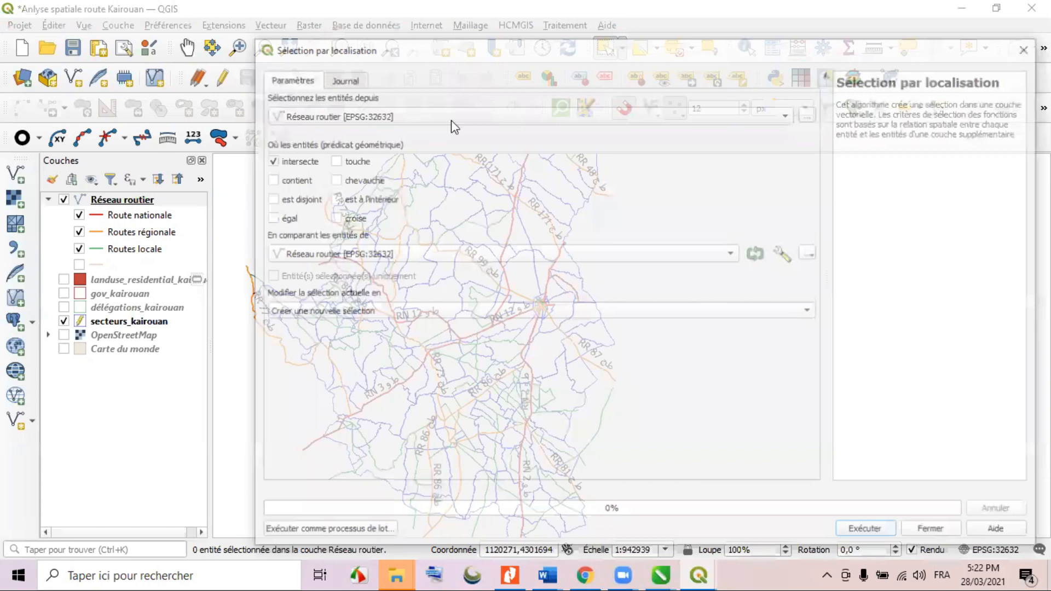
{"action": "left_click", "coordinate": [360, 115]}
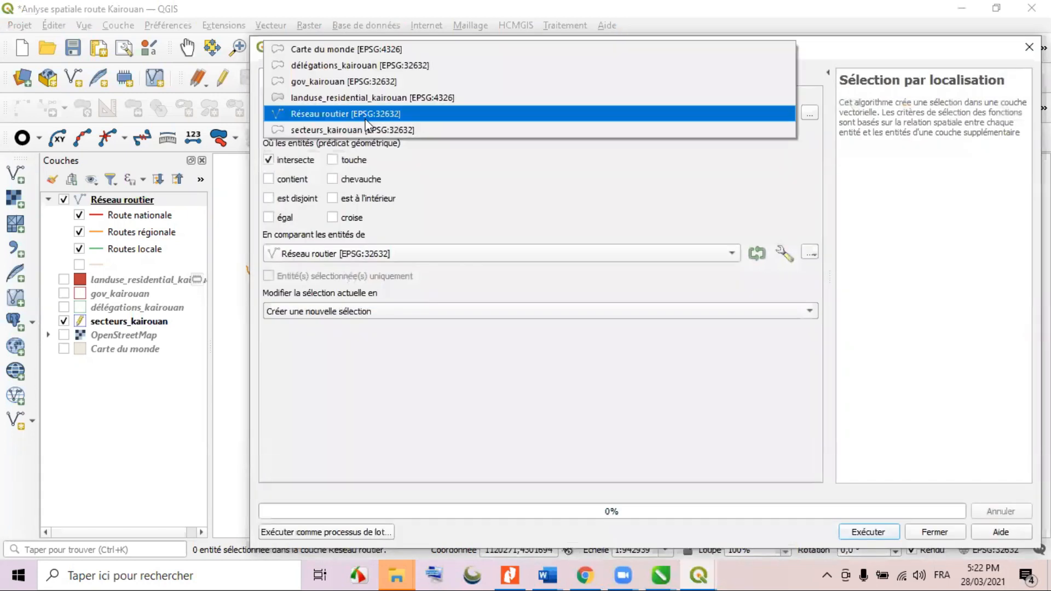
{"action": "left_click", "coordinate": [324, 128]}
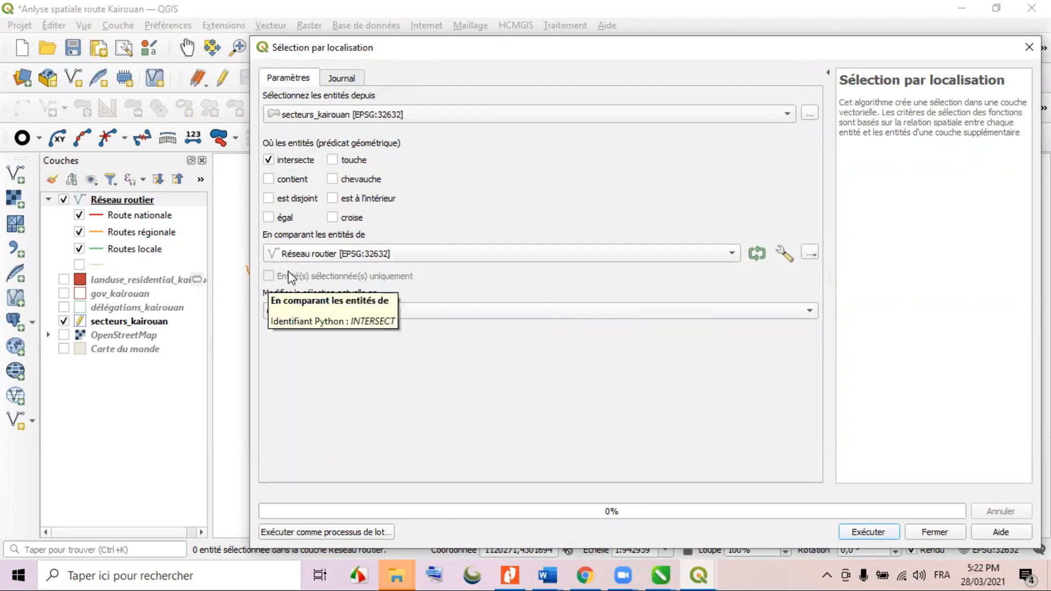
{"action": "left_click", "coordinate": [876, 532]}
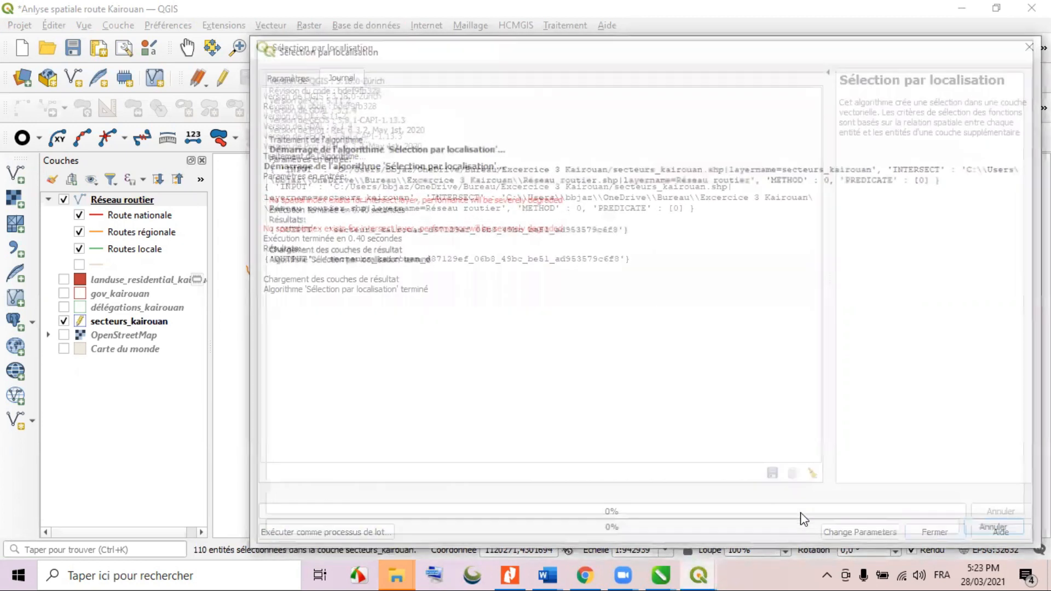
{"action": "left_click", "coordinate": [935, 533]}
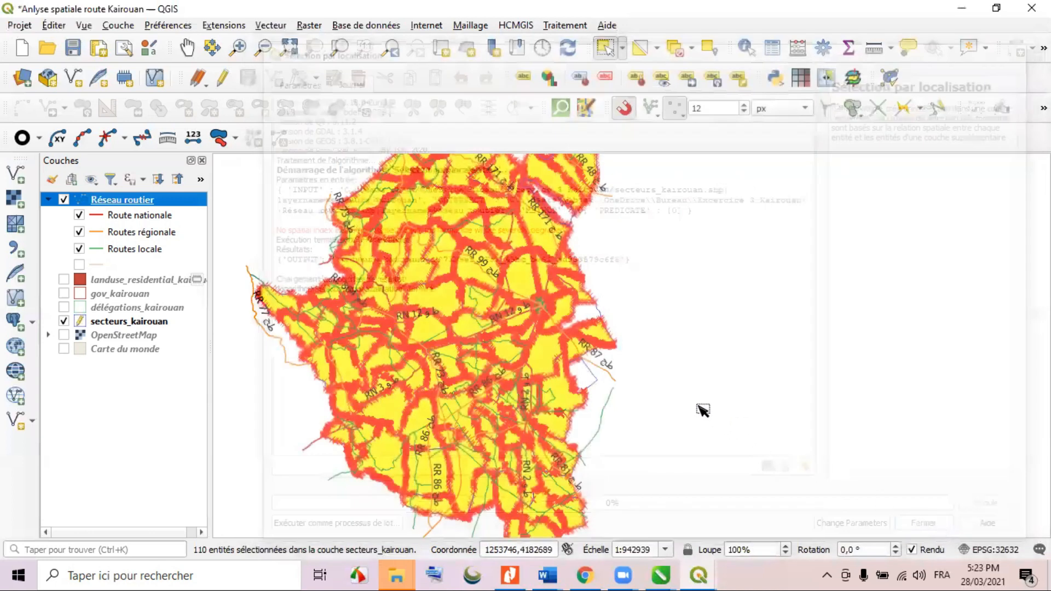
Label the secteurs_kairouan layer with simple labels (Étiquettes simples) from the name_fr field.
{"action": "scroll", "coordinate": [594, 395], "scroll_direction": "up", "scroll_amount": 3}
{"action": "scroll", "coordinate": [594, 394], "scroll_direction": "up", "scroll_amount": 1}
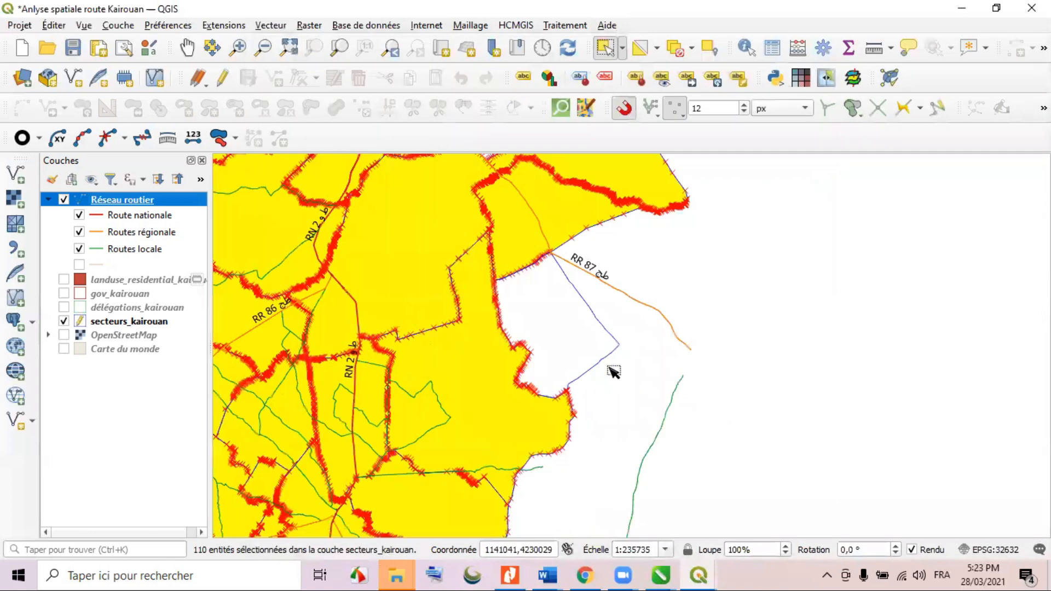
{"action": "scroll", "coordinate": [614, 362], "scroll_direction": "down", "scroll_amount": 2}
{"action": "scroll", "coordinate": [615, 362], "scroll_direction": "up", "scroll_amount": 3}
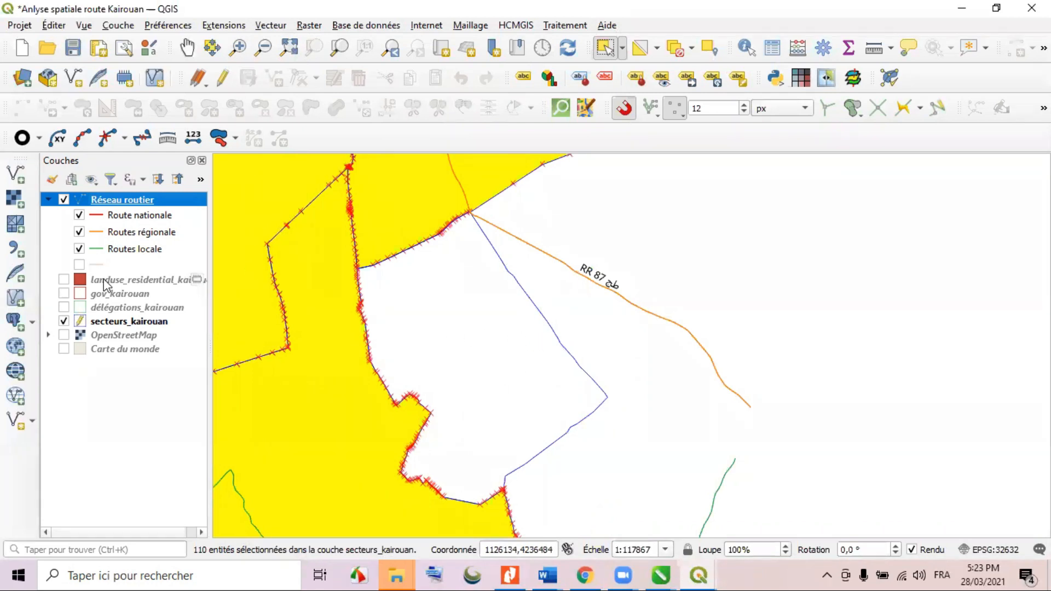
{"action": "left_click", "coordinate": [121, 323]}
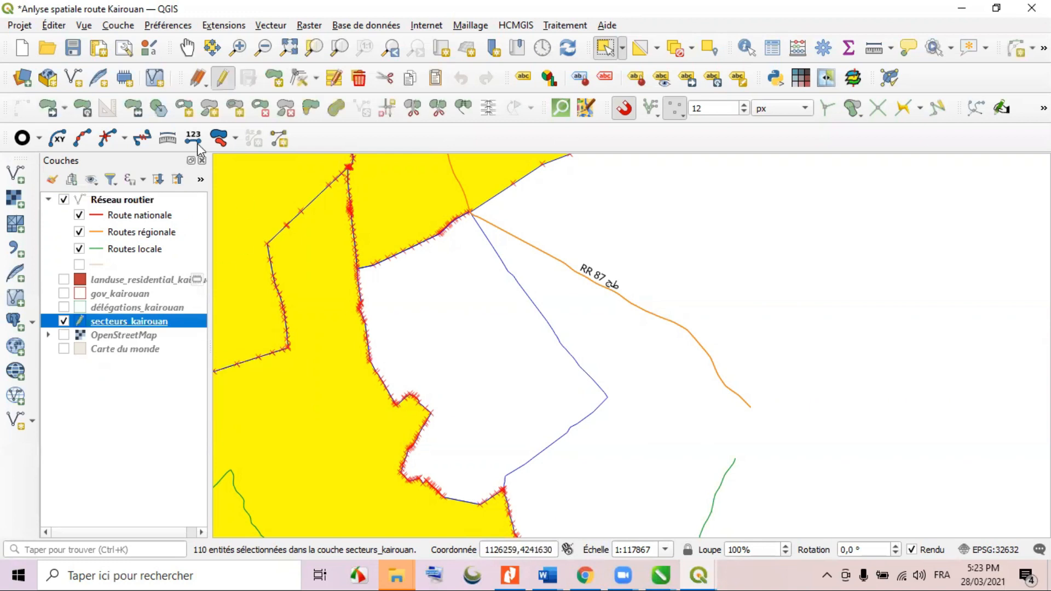
{"action": "left_click", "coordinate": [58, 181]}
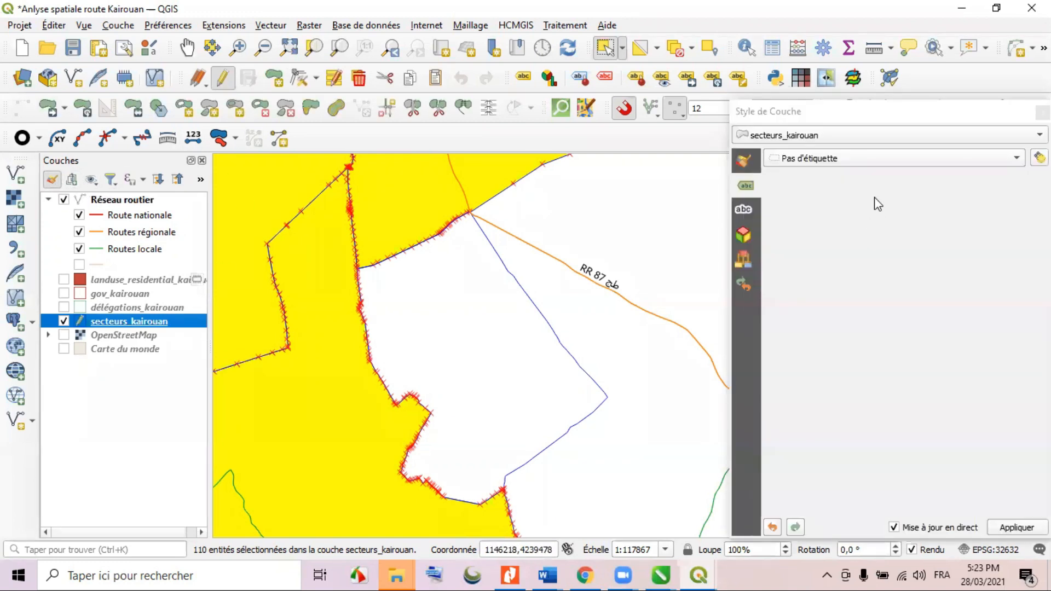
{"action": "left_click", "coordinate": [938, 158]}
{"action": "left_click", "coordinate": [924, 176]}
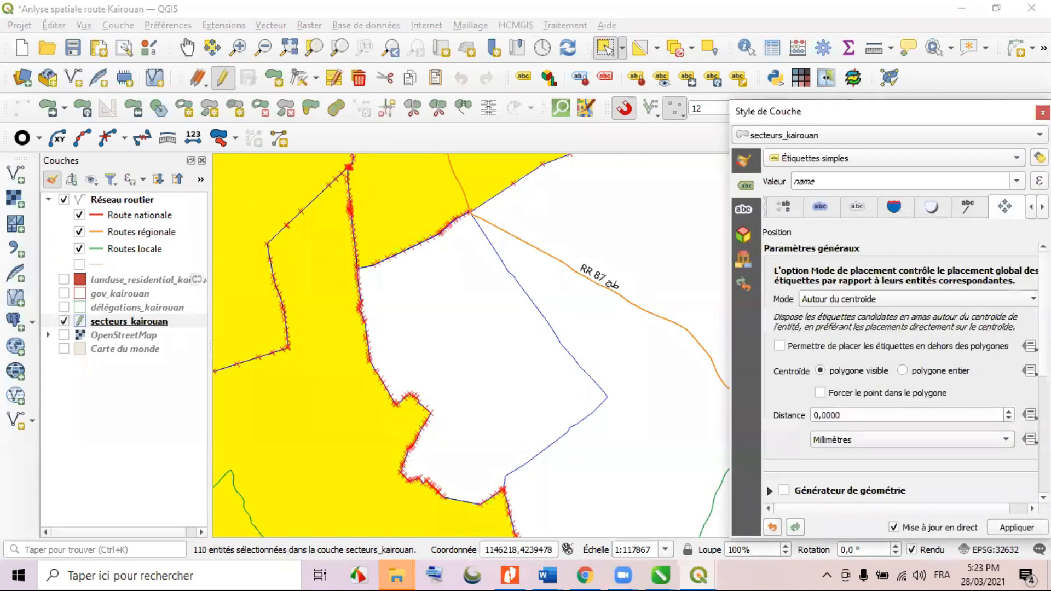
{"action": "left_click", "coordinate": [1018, 191]}
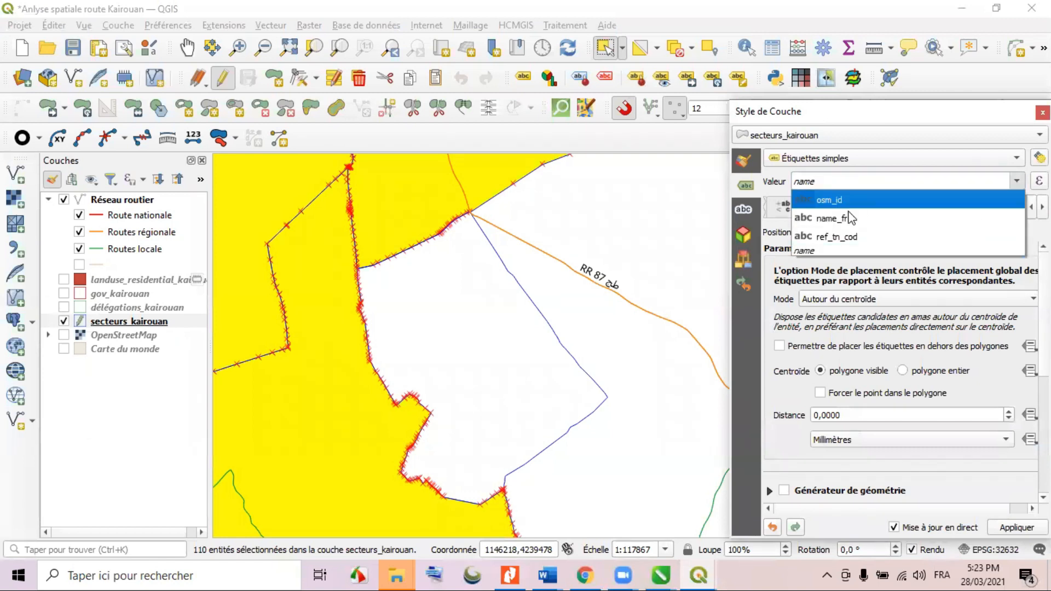
{"action": "left_click", "coordinate": [833, 217]}
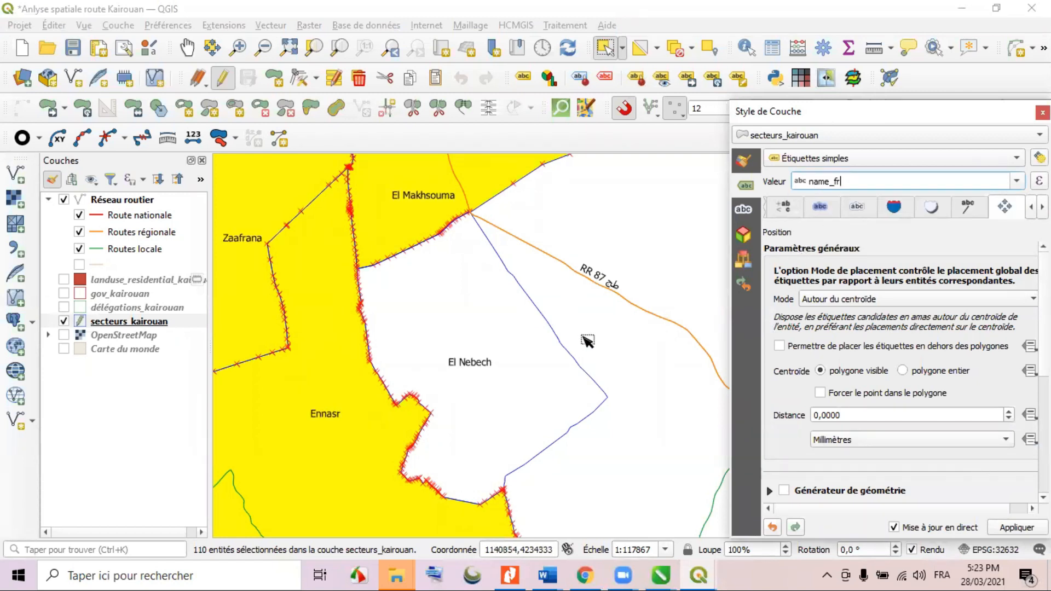
{"action": "scroll", "coordinate": [609, 292], "scroll_direction": "down", "scroll_amount": 2}
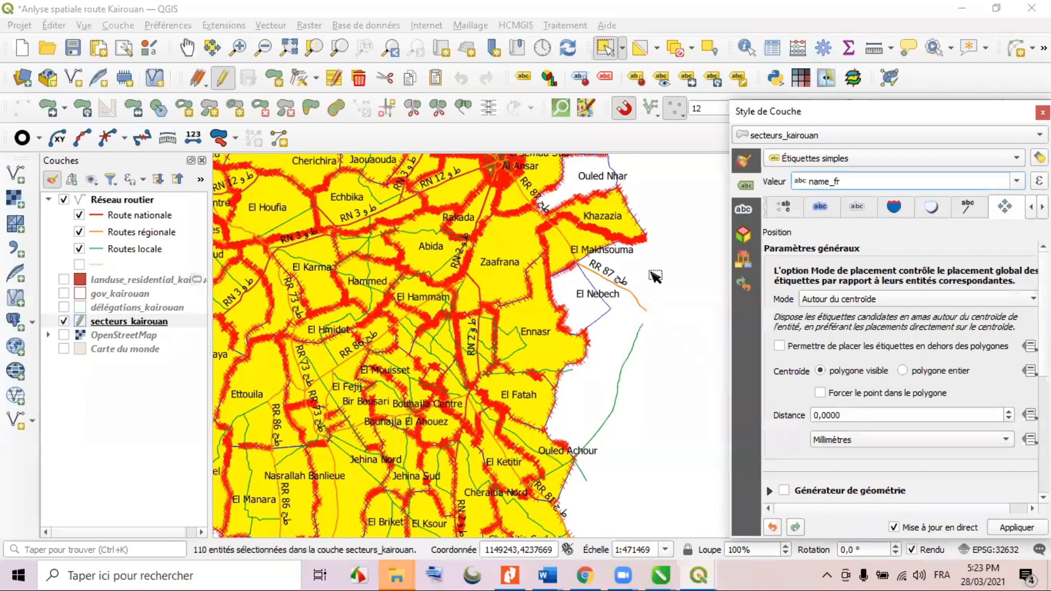
{"action": "left_click", "coordinate": [1043, 112]}
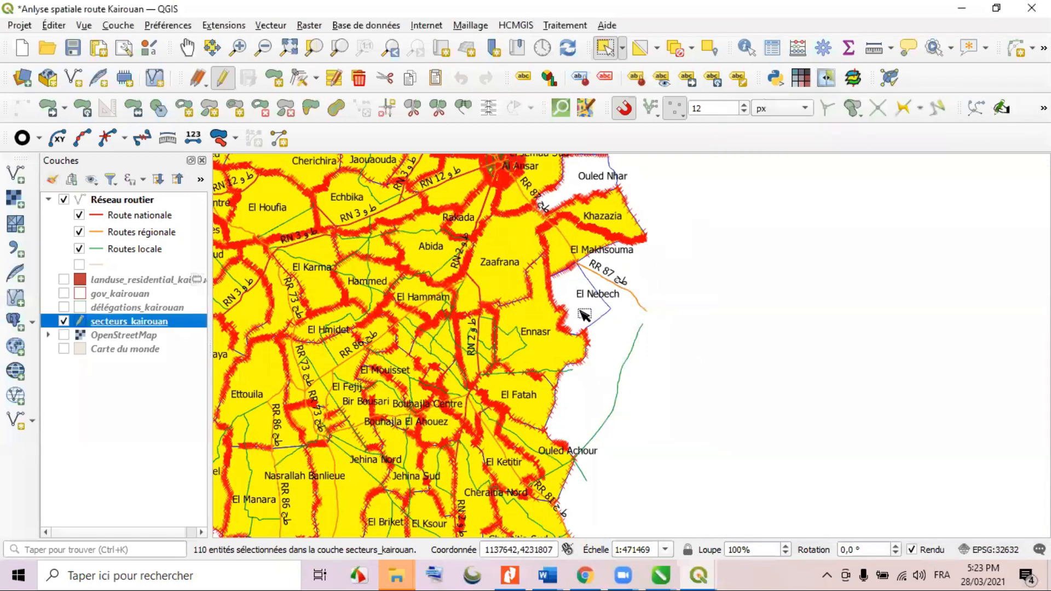
Examine the labelled sectors along the governorate's edges to identify those left unselected because no road crosses them.
{"action": "scroll", "coordinate": [585, 315], "scroll_direction": "up", "scroll_amount": 1}
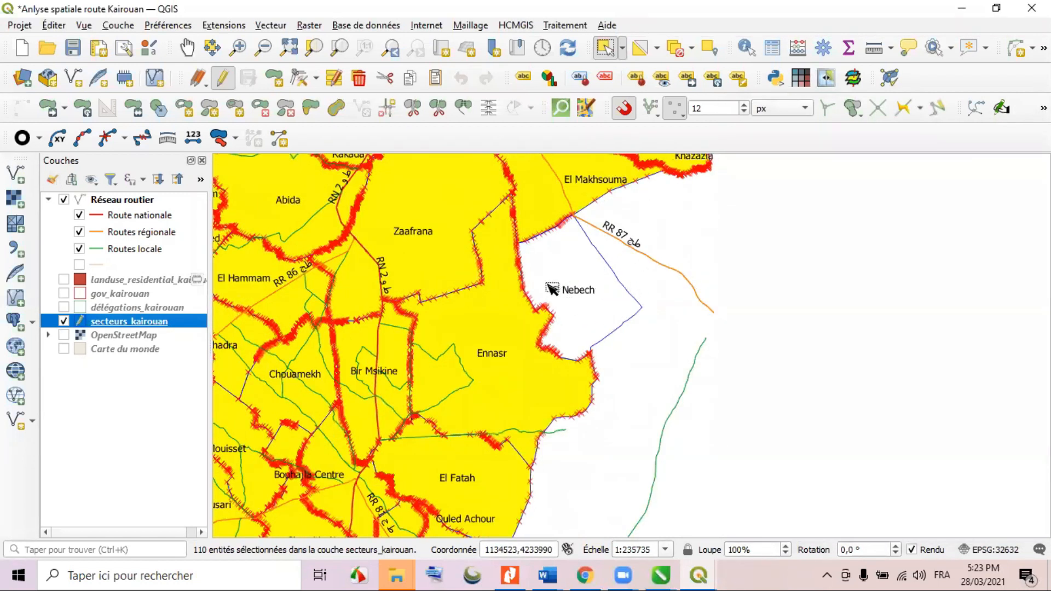
{"action": "scroll", "coordinate": [601, 296], "scroll_direction": "up", "scroll_amount": 1}
{"action": "scroll", "coordinate": [617, 338], "scroll_direction": "down", "scroll_amount": 2}
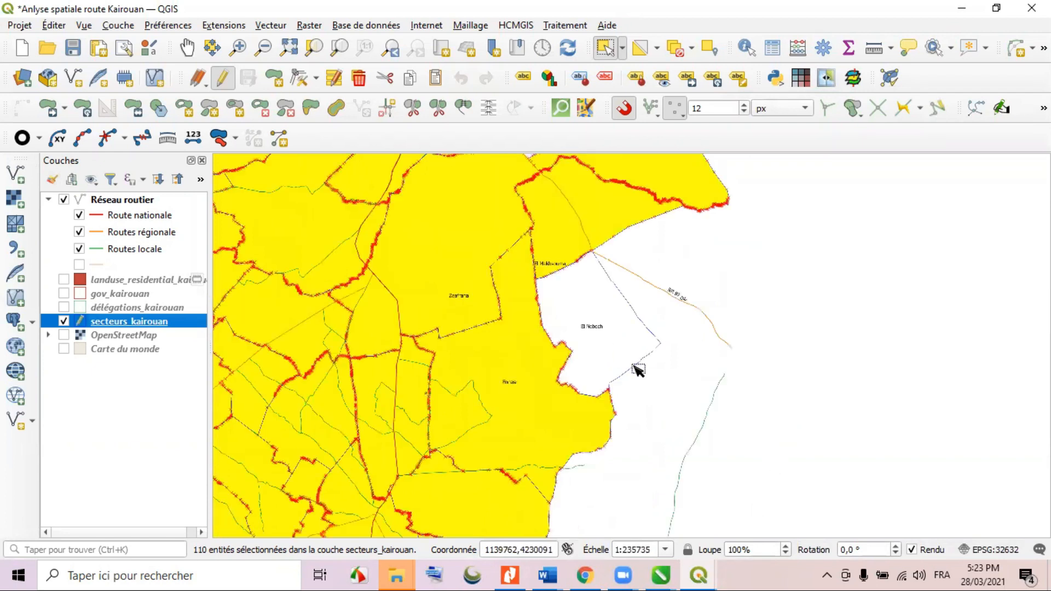
{"action": "scroll", "coordinate": [628, 232], "scroll_direction": "up", "scroll_amount": 1}
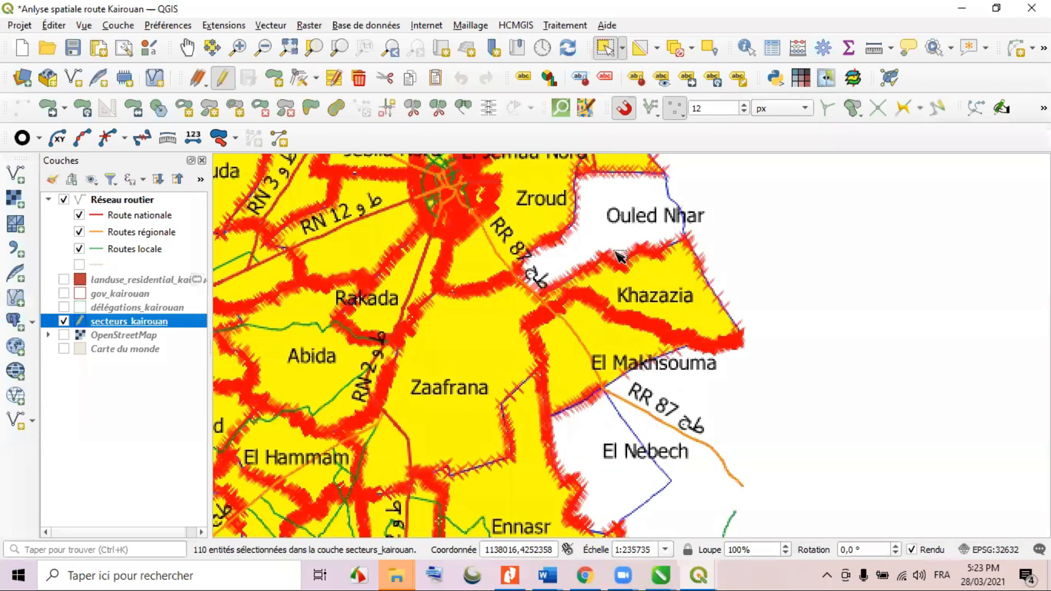
{"action": "scroll", "coordinate": [619, 257], "scroll_direction": "up", "scroll_amount": 1}
{"action": "scroll", "coordinate": [641, 263], "scroll_direction": "down", "scroll_amount": 5}
{"action": "scroll", "coordinate": [636, 266], "scroll_direction": "up", "scroll_amount": 3}
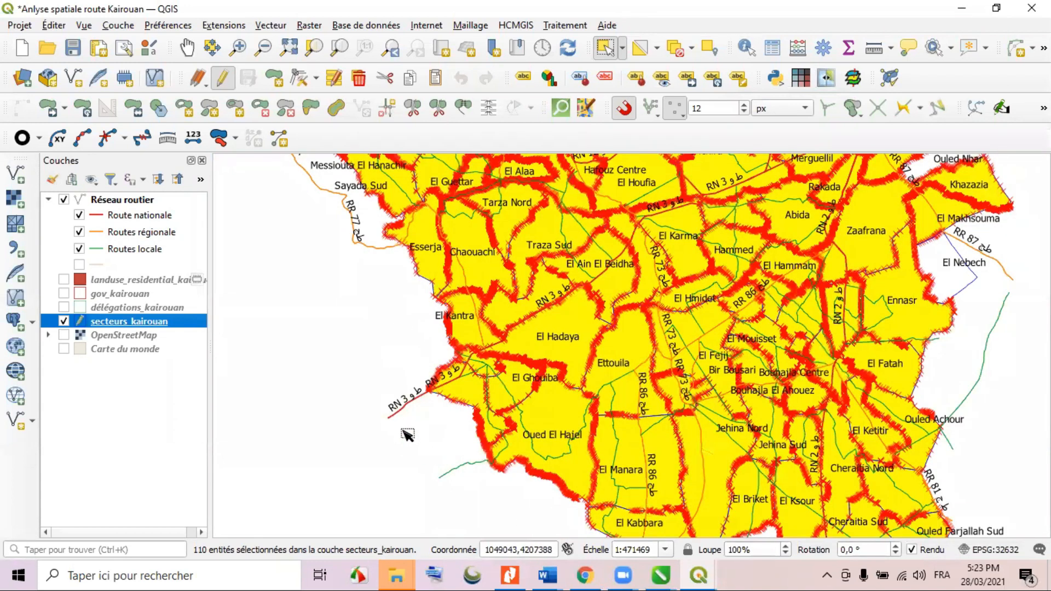
{"action": "scroll", "coordinate": [404, 434], "scroll_direction": "down", "scroll_amount": 3}
{"action": "scroll", "coordinate": [652, 186], "scroll_direction": "up", "scroll_amount": 3}
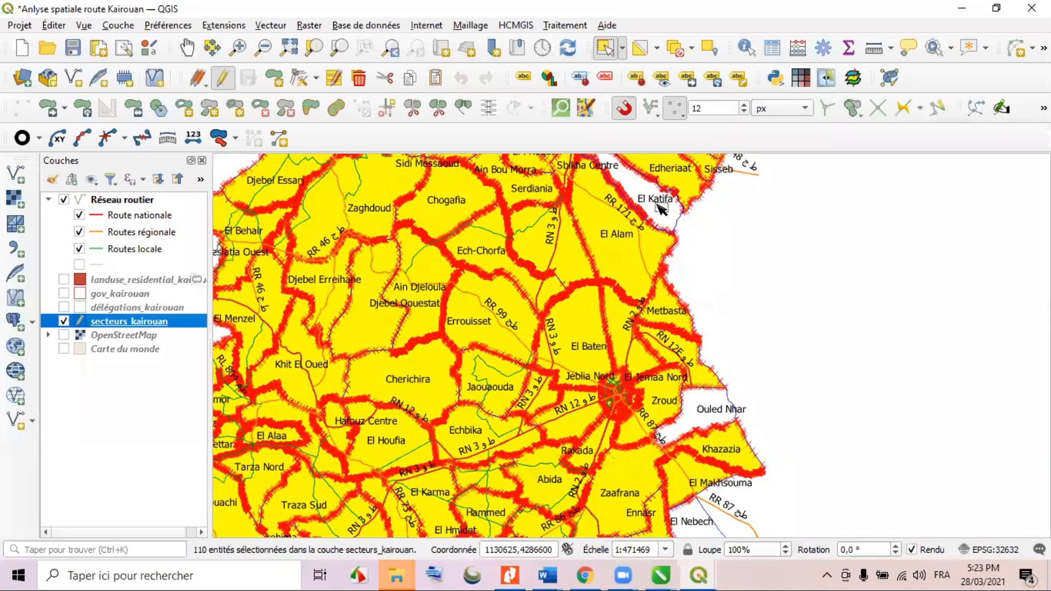
{"action": "scroll", "coordinate": [658, 208], "scroll_direction": "up", "scroll_amount": 1}
{"action": "scroll", "coordinate": [659, 209], "scroll_direction": "down", "scroll_amount": 1}
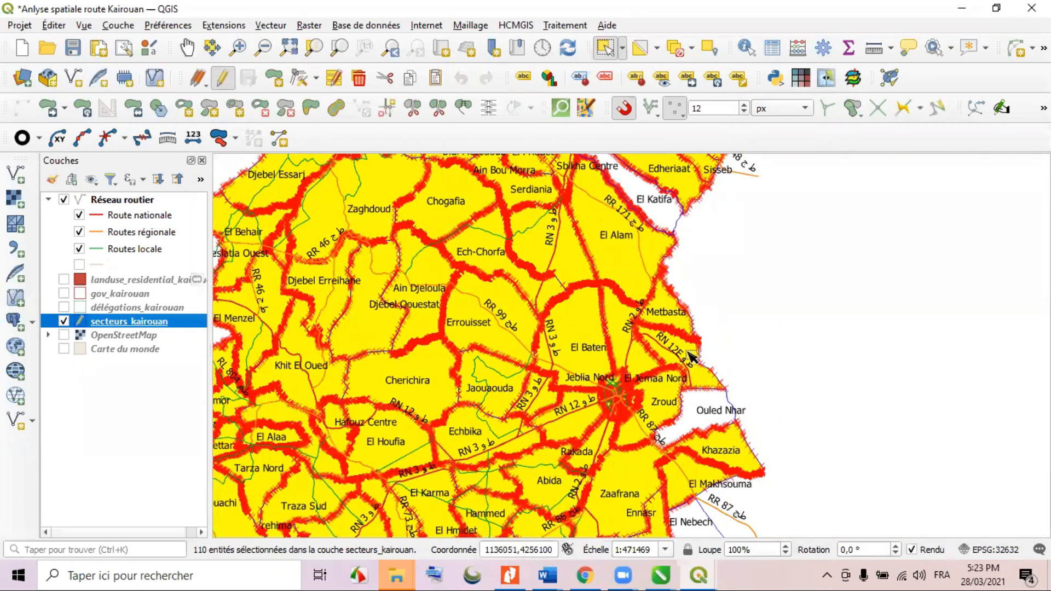
{"action": "scroll", "coordinate": [691, 381], "scroll_direction": "down", "scroll_amount": 1}
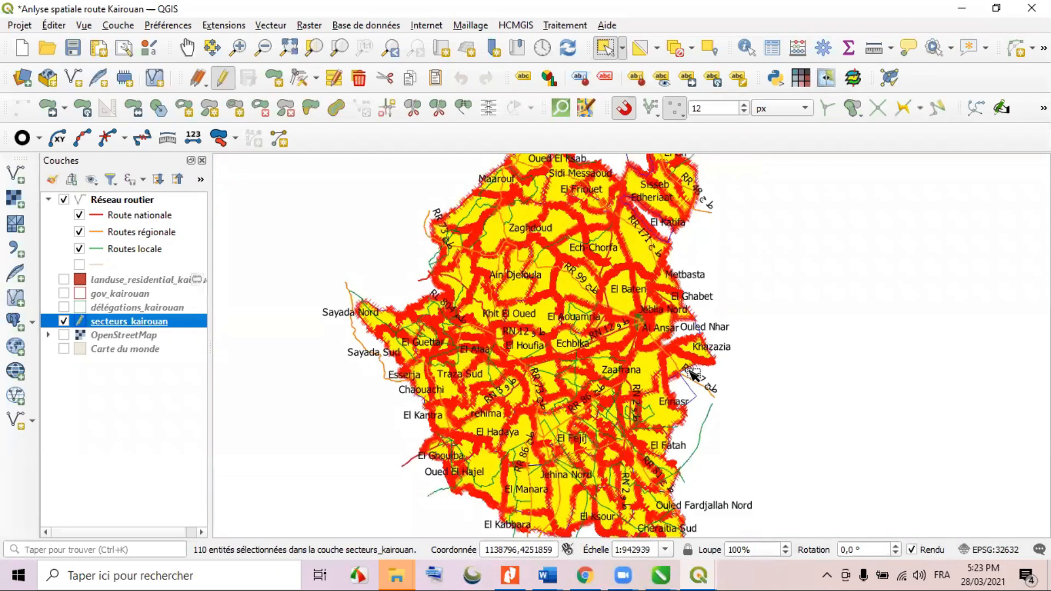
{"action": "scroll", "coordinate": [691, 374], "scroll_direction": "up", "scroll_amount": 1}
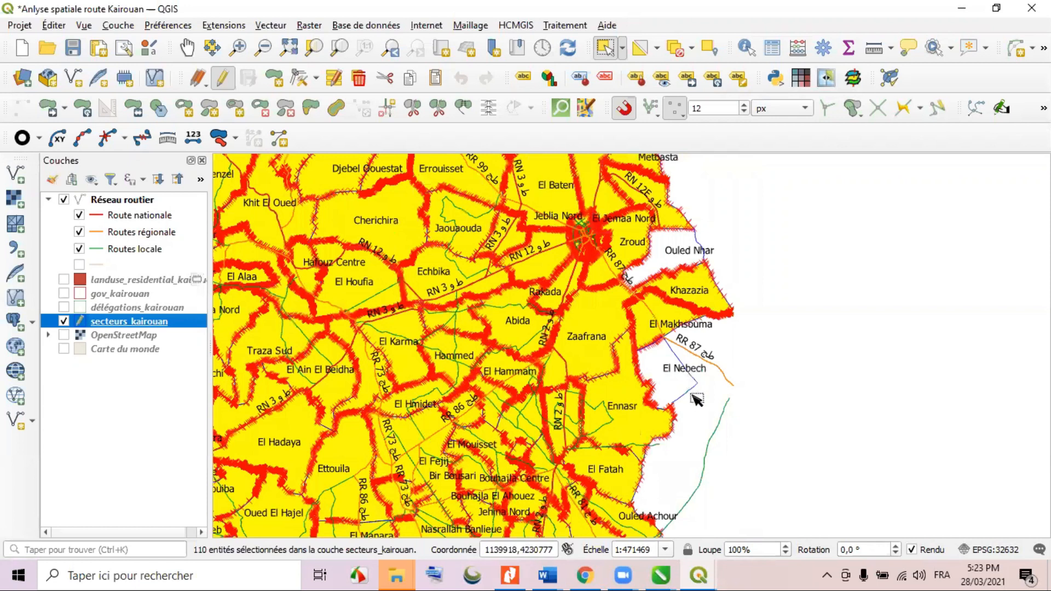
{"action": "scroll", "coordinate": [691, 403], "scroll_direction": "down", "scroll_amount": 1}
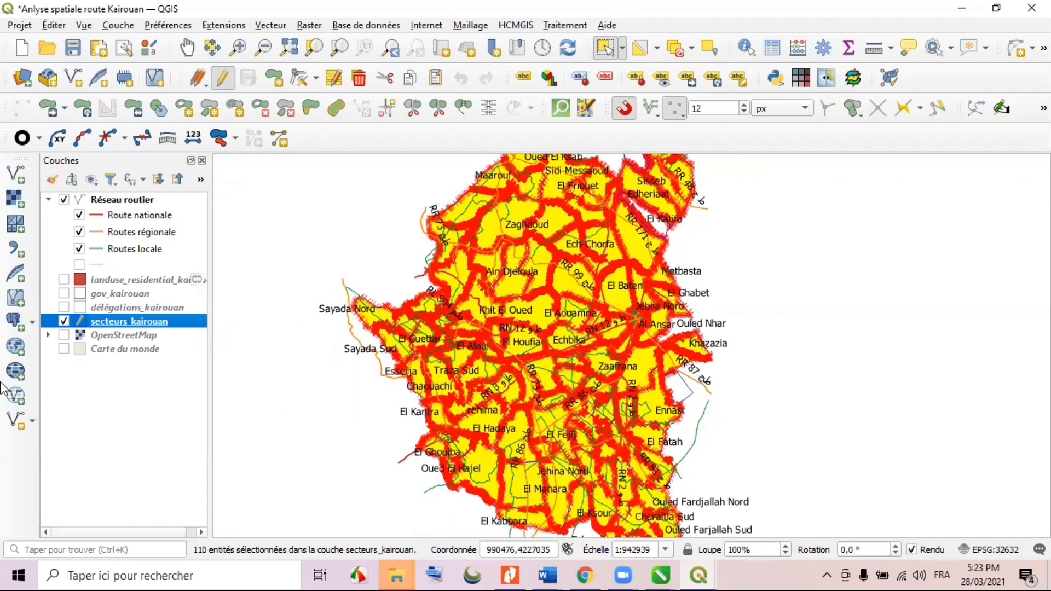
Clear the sector selection, then hide secteurs_kairouan and end its edit mode.
{"action": "left_click", "coordinate": [282, 278]}
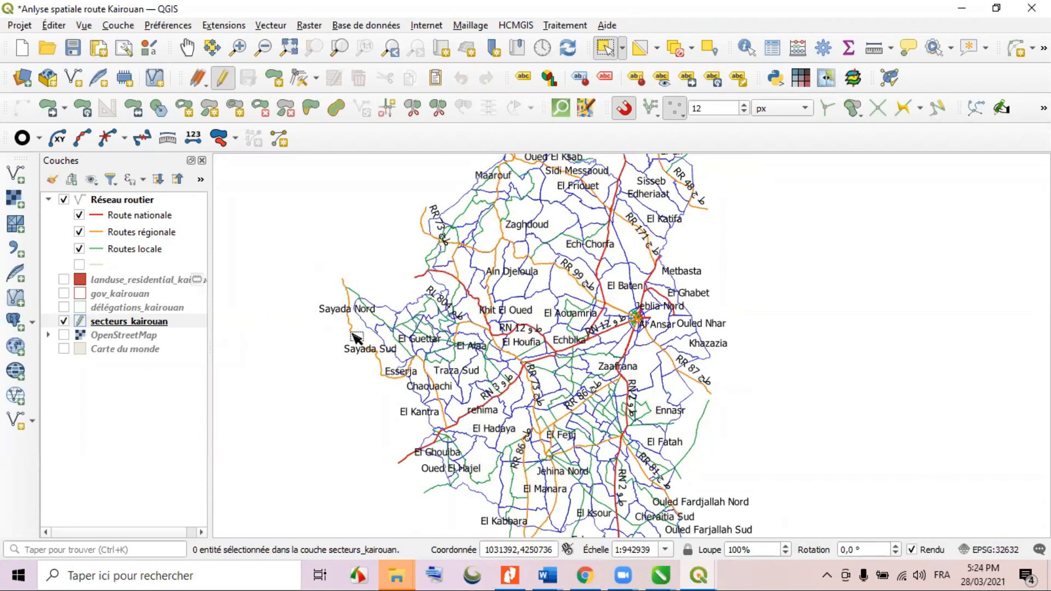
{"action": "left_click", "coordinate": [64, 322]}
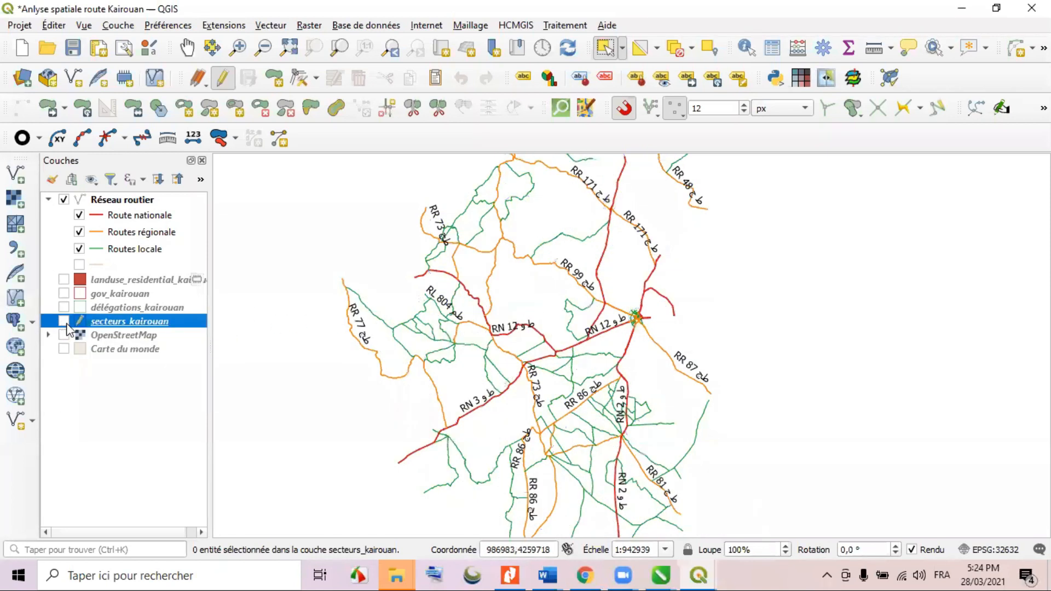
{"action": "left_click", "coordinate": [222, 78]}
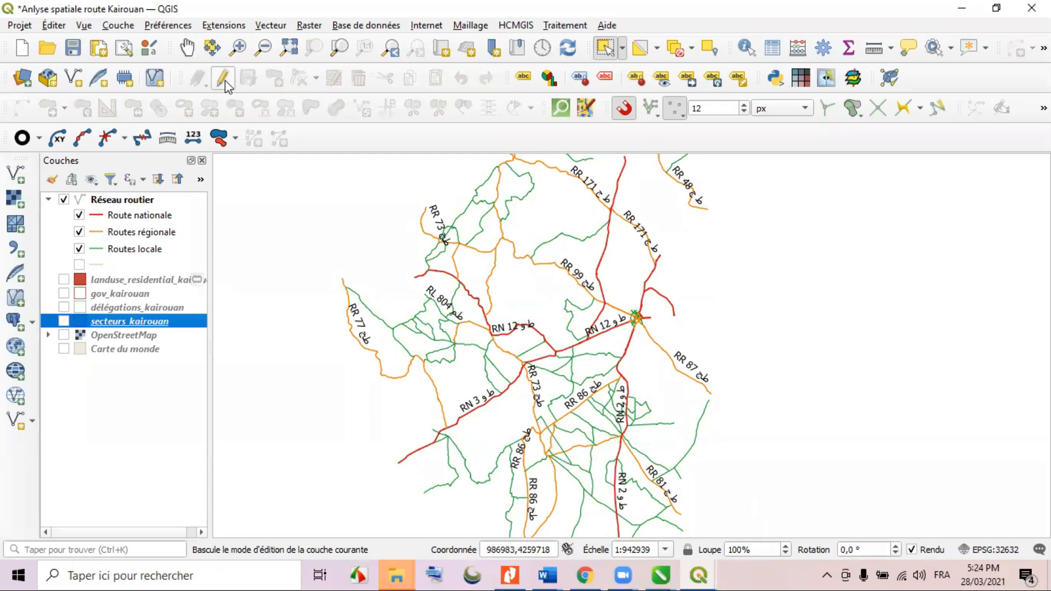
Hide Réseau routier, then show the landuse_residential layer and make it active to inspect the residential areas.
{"action": "left_click", "coordinate": [64, 200]}
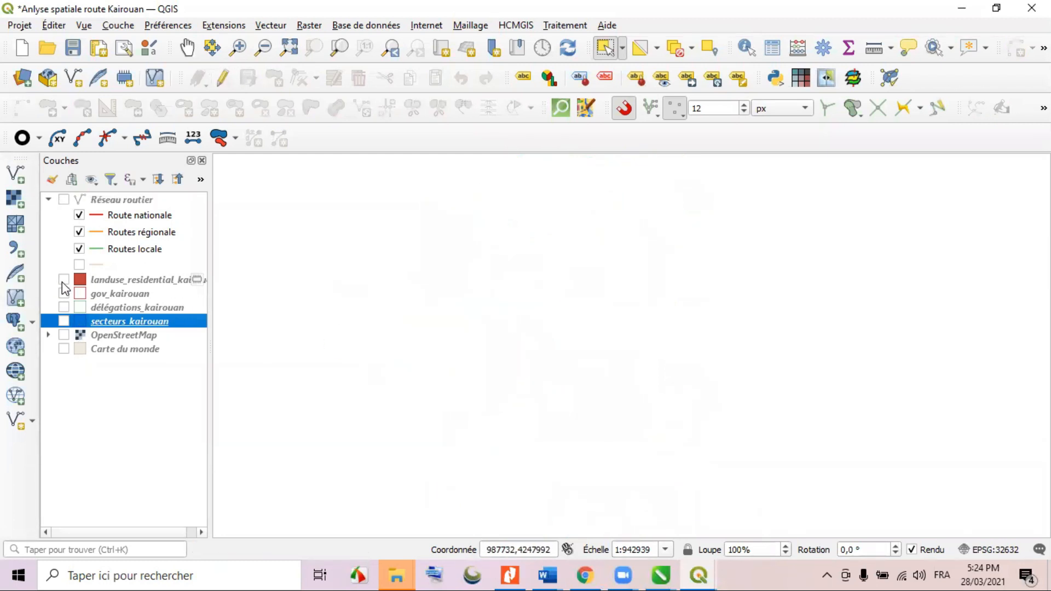
{"action": "left_click", "coordinate": [64, 280]}
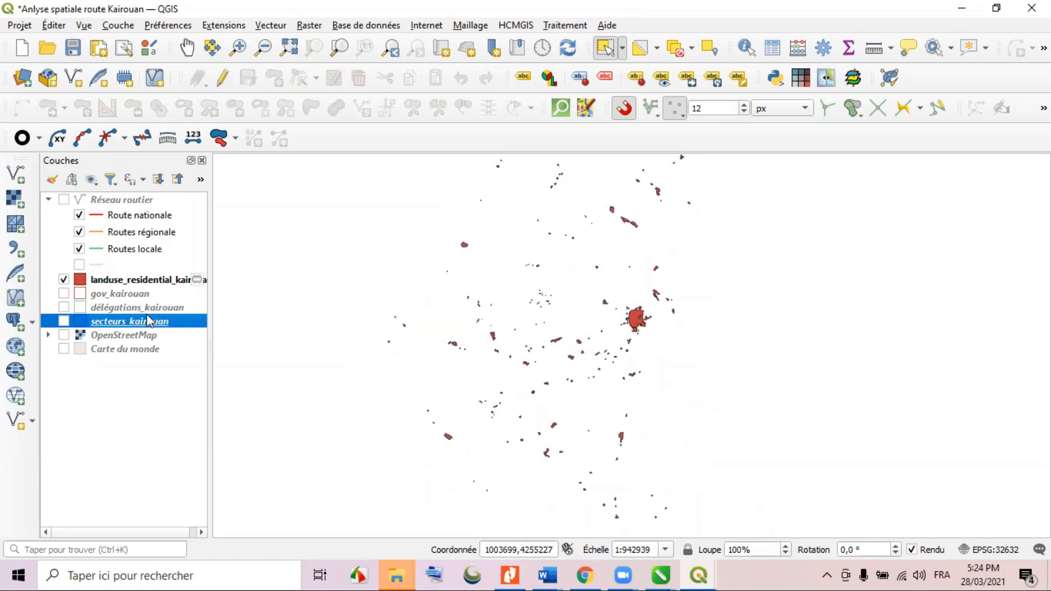
{"action": "left_click", "coordinate": [132, 294]}
{"action": "left_click", "coordinate": [130, 285]}
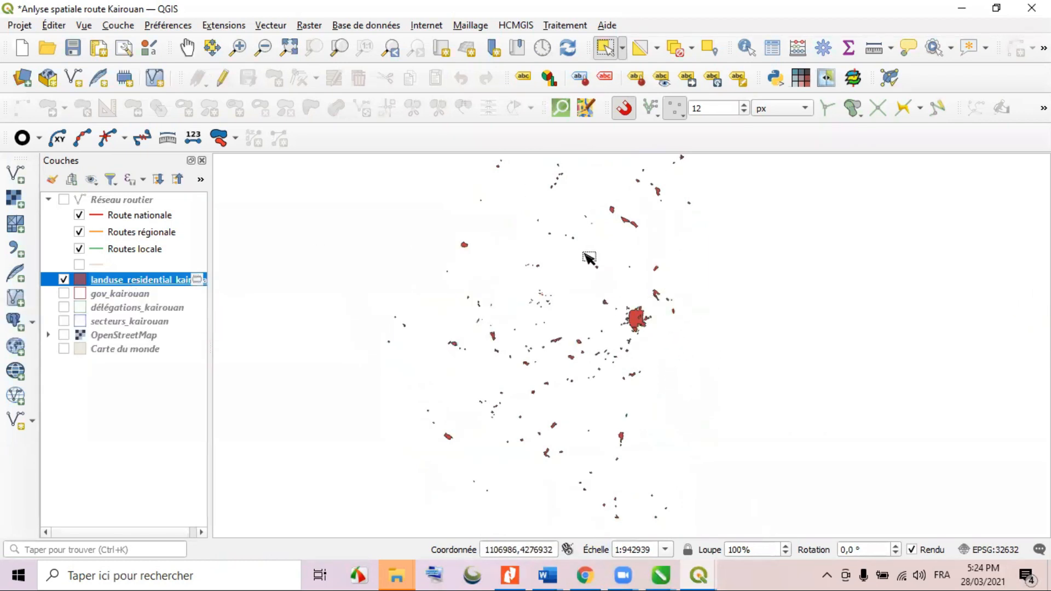
{"action": "scroll", "coordinate": [478, 256], "scroll_direction": "up", "scroll_amount": 2}
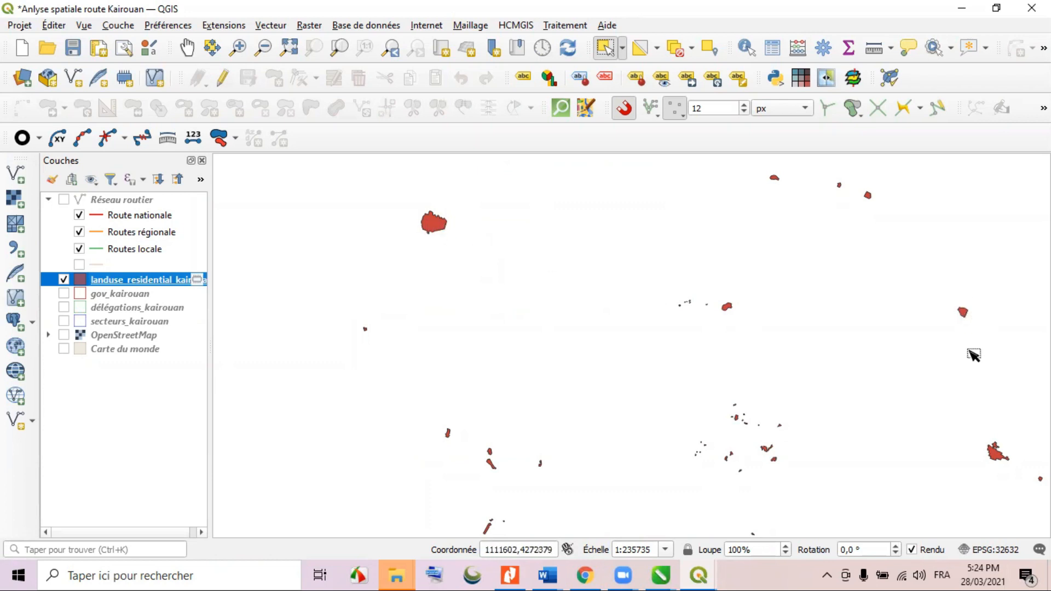
Generate centroids of the landuse_residential_kairouan polygons as a temporary layer with the Centroïdes tool.
{"action": "scroll", "coordinate": [556, 347], "scroll_direction": "down", "scroll_amount": 2}
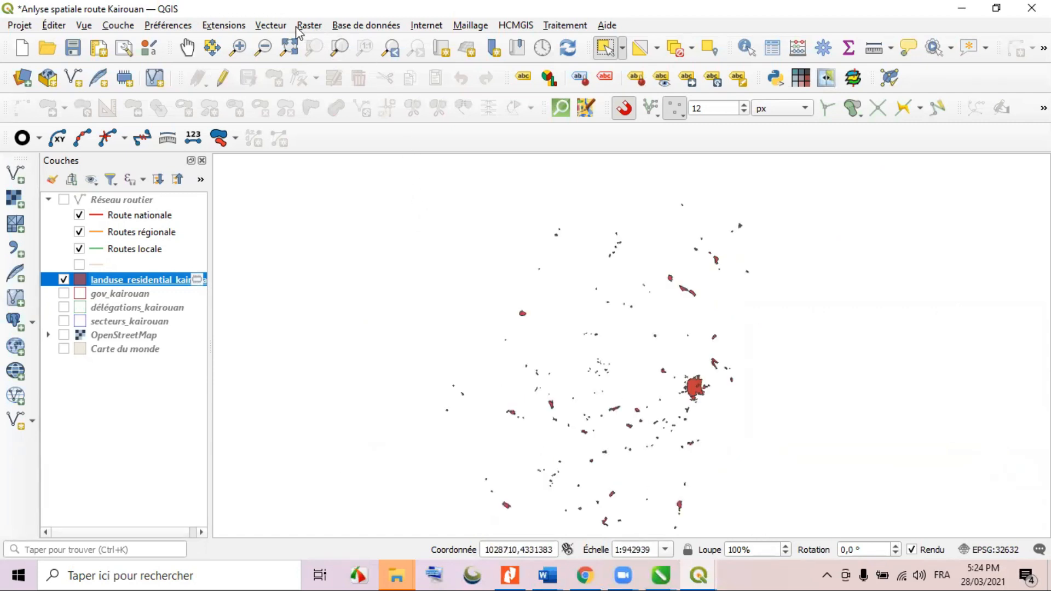
{"action": "left_click", "coordinate": [272, 26]}
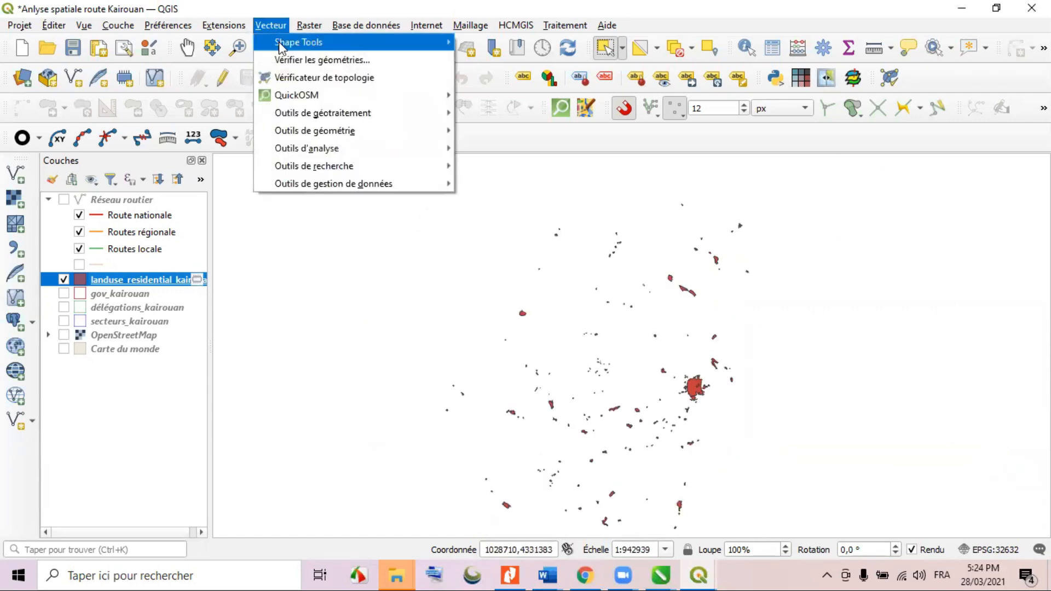
{"action": "mouse_move", "coordinate": [305, 131]}
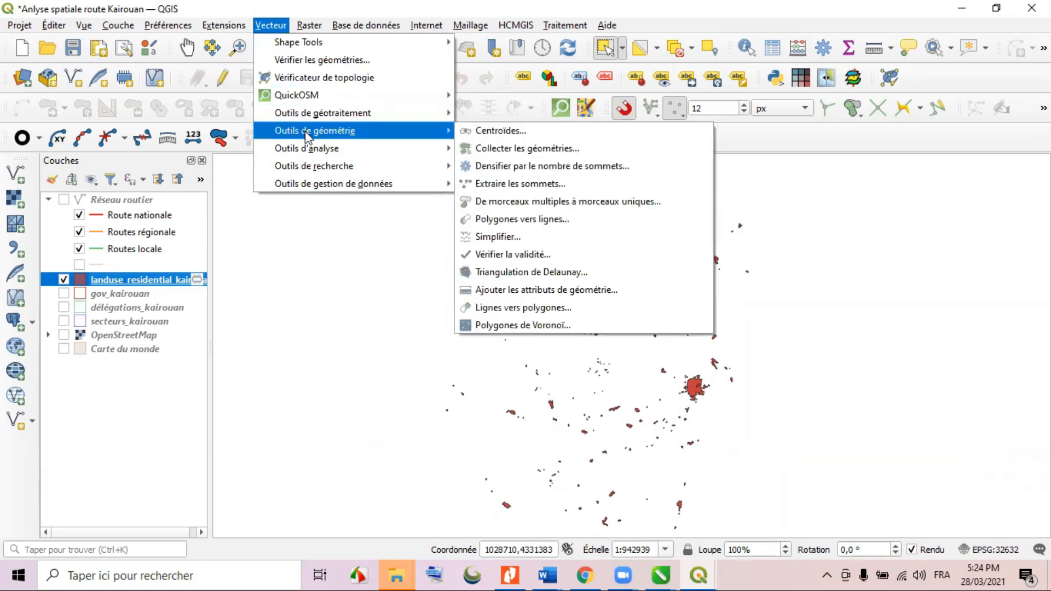
{"action": "left_click", "coordinate": [499, 133]}
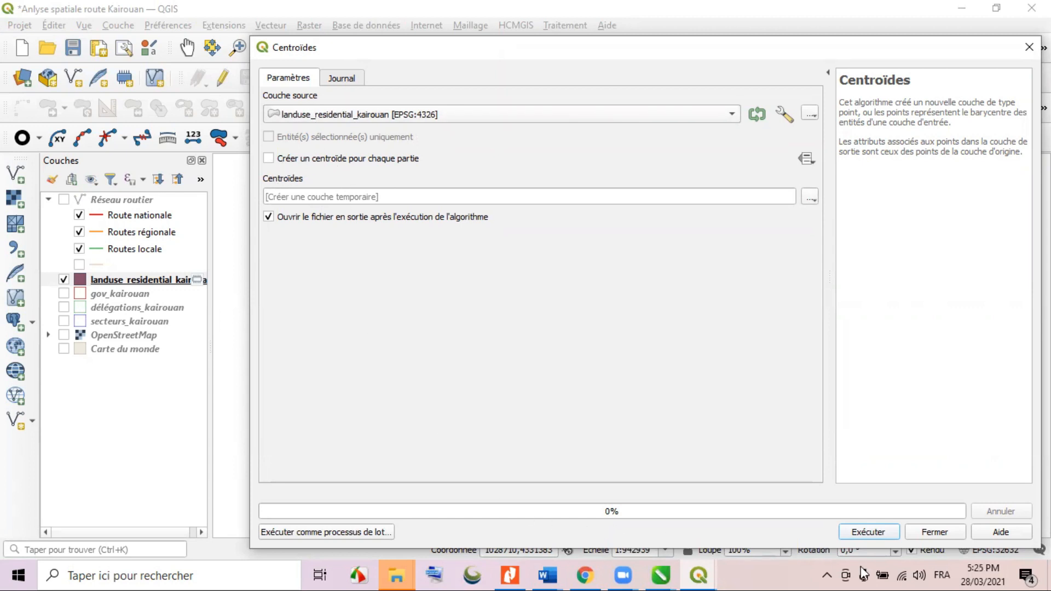
{"action": "left_click", "coordinate": [859, 527]}
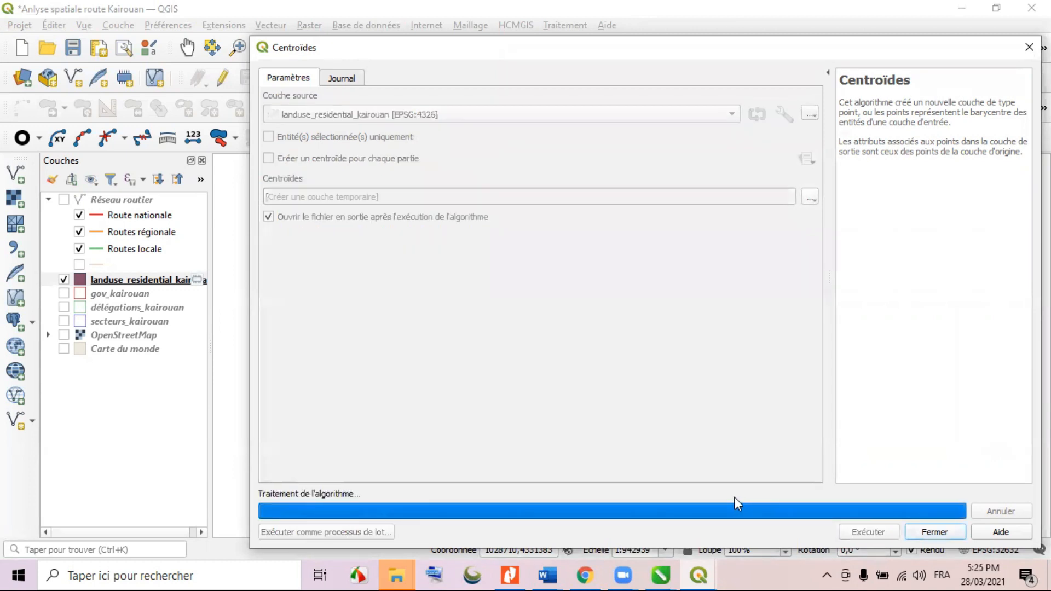
{"action": "left_click", "coordinate": [1030, 47]}
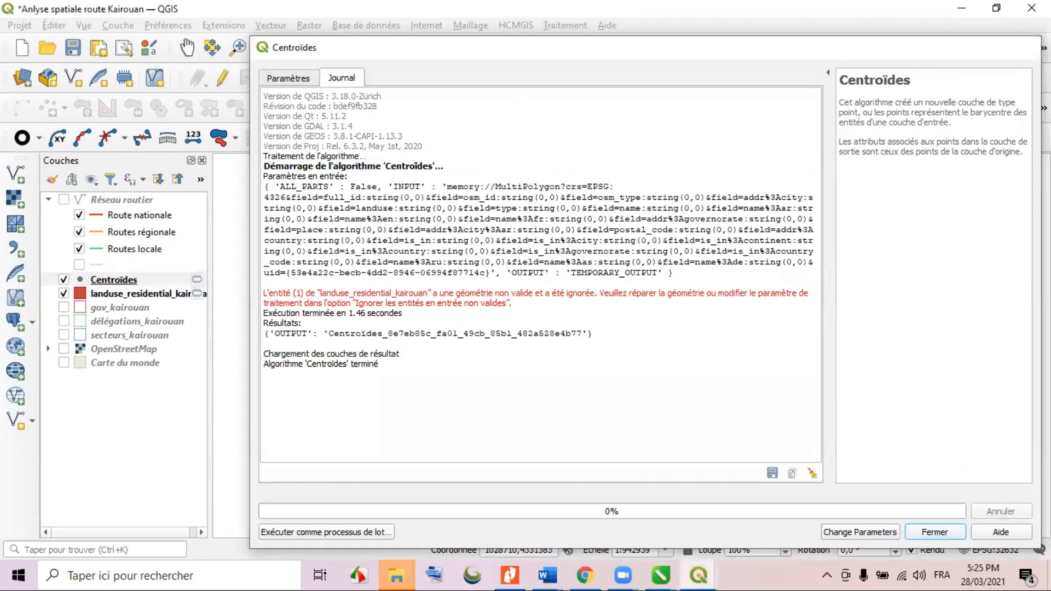
Compare the Centroïdes points with the residential polygons, hiding and showing landuse_residential_kairouan to check where each centroid falls.
{"action": "left_click", "coordinate": [116, 279]}
{"action": "left_click", "coordinate": [63, 294]}
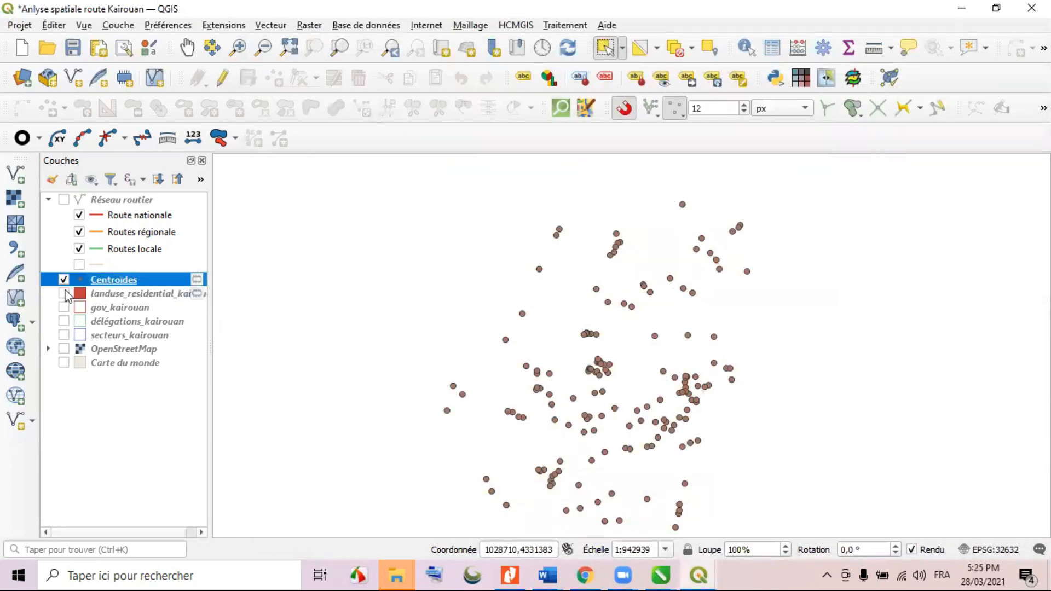
{"action": "scroll", "coordinate": [644, 382], "scroll_direction": "up", "scroll_amount": 2}
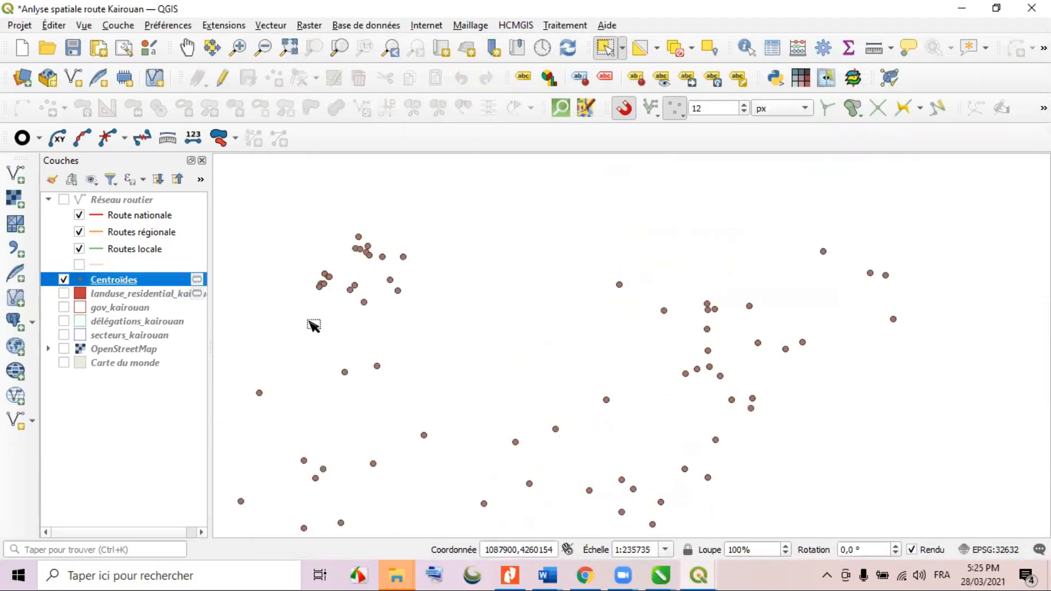
{"action": "left_click", "coordinate": [64, 293]}
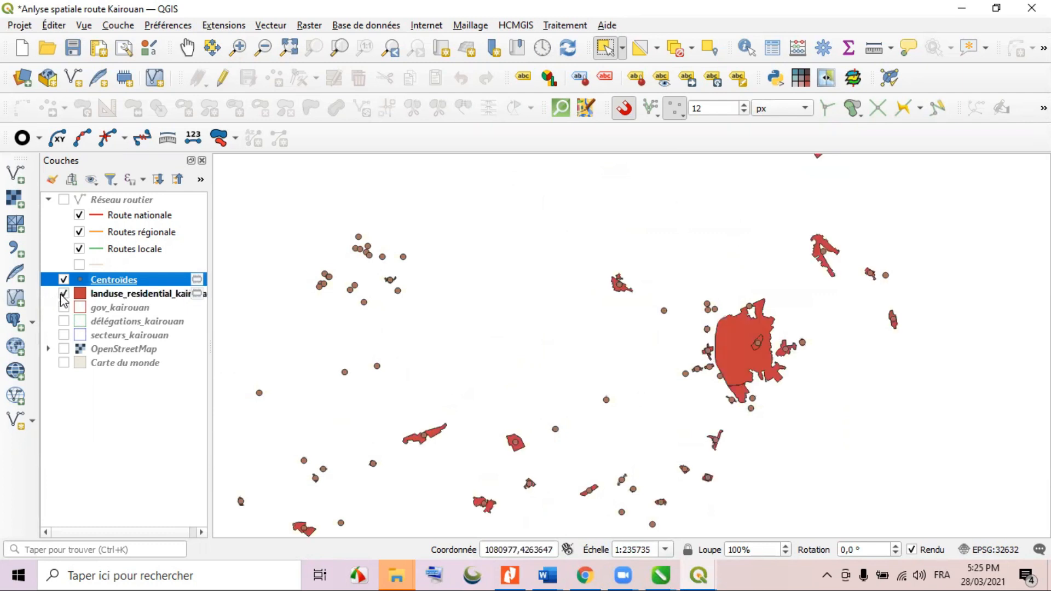
{"action": "scroll", "coordinate": [795, 373], "scroll_direction": "up", "scroll_amount": 3}
{"action": "scroll", "coordinate": [767, 329], "scroll_direction": "down", "scroll_amount": 3}
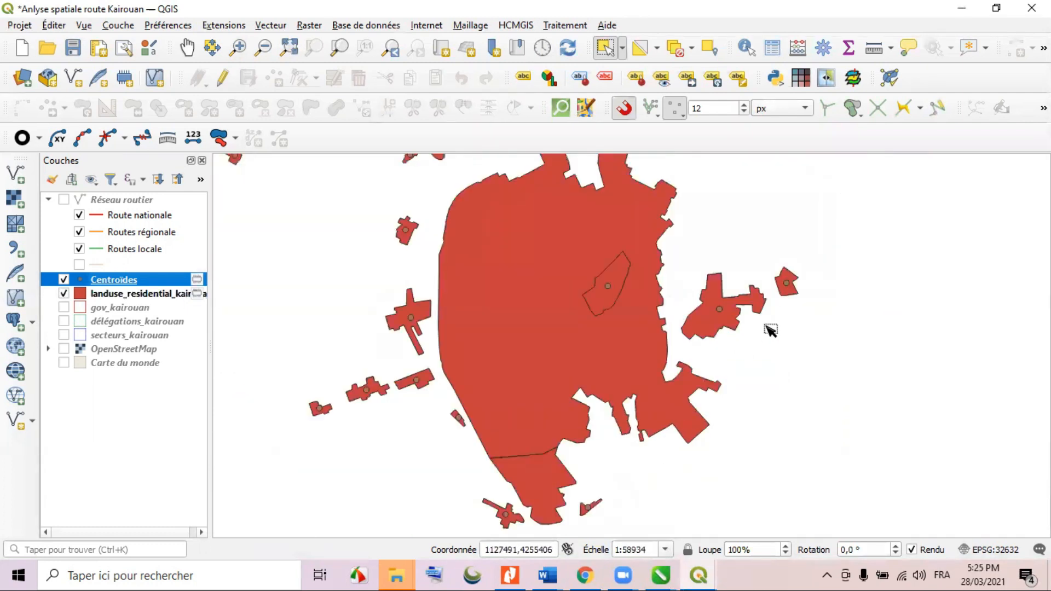
{"action": "scroll", "coordinate": [819, 265], "scroll_direction": "up", "scroll_amount": 3}
{"action": "scroll", "coordinate": [778, 356], "scroll_direction": "down", "scroll_amount": 1}
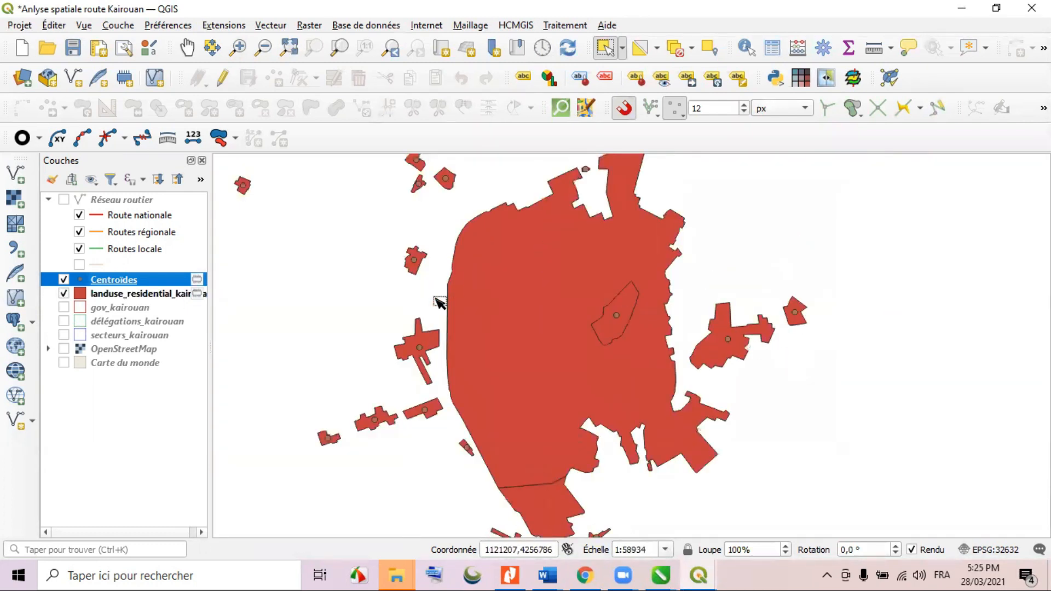
{"action": "scroll", "coordinate": [630, 405], "scroll_direction": "down", "scroll_amount": 1}
{"action": "scroll", "coordinate": [335, 247], "scroll_direction": "up", "scroll_amount": 2}
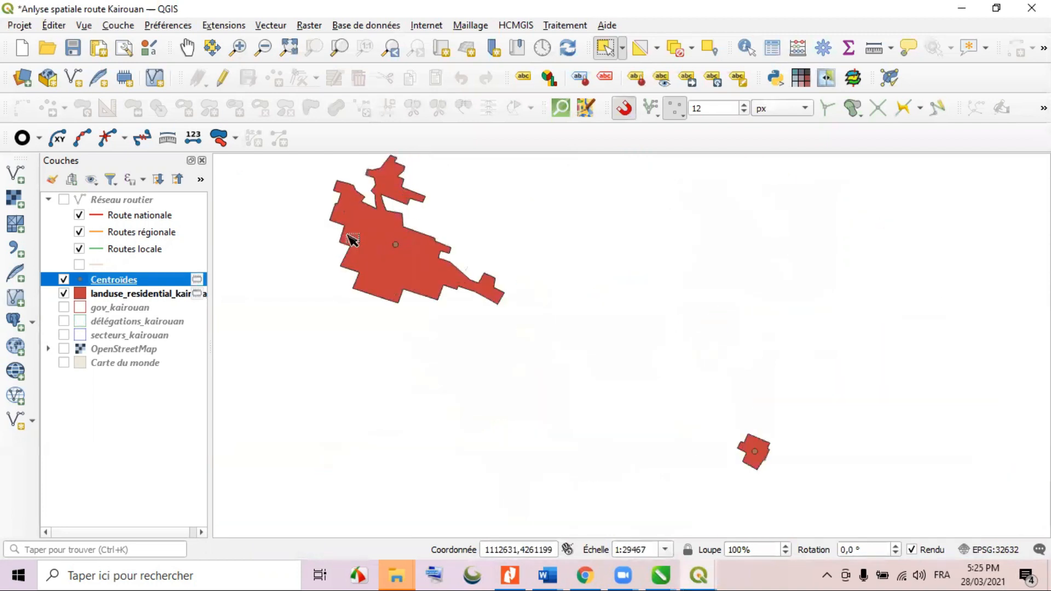
Examine the attribute tables of the landuse_residential_kairouan and Centroïdes layers.
{"action": "left_click", "coordinate": [93, 296]}
{"action": "right_click", "coordinate": [93, 296]}
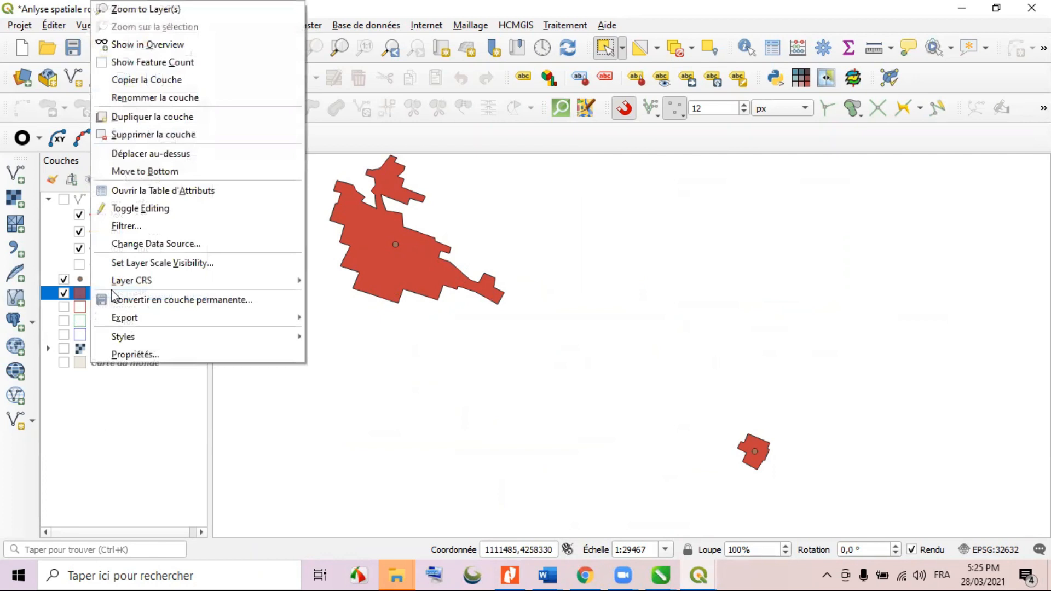
{"action": "left_click", "coordinate": [133, 189]}
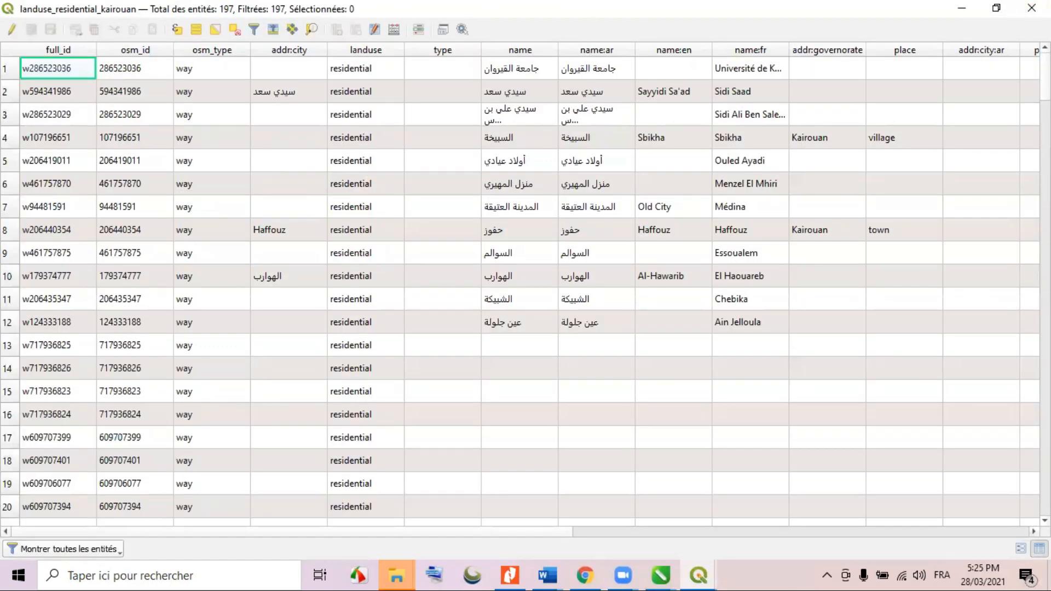
{"action": "left_click", "coordinate": [1032, 8]}
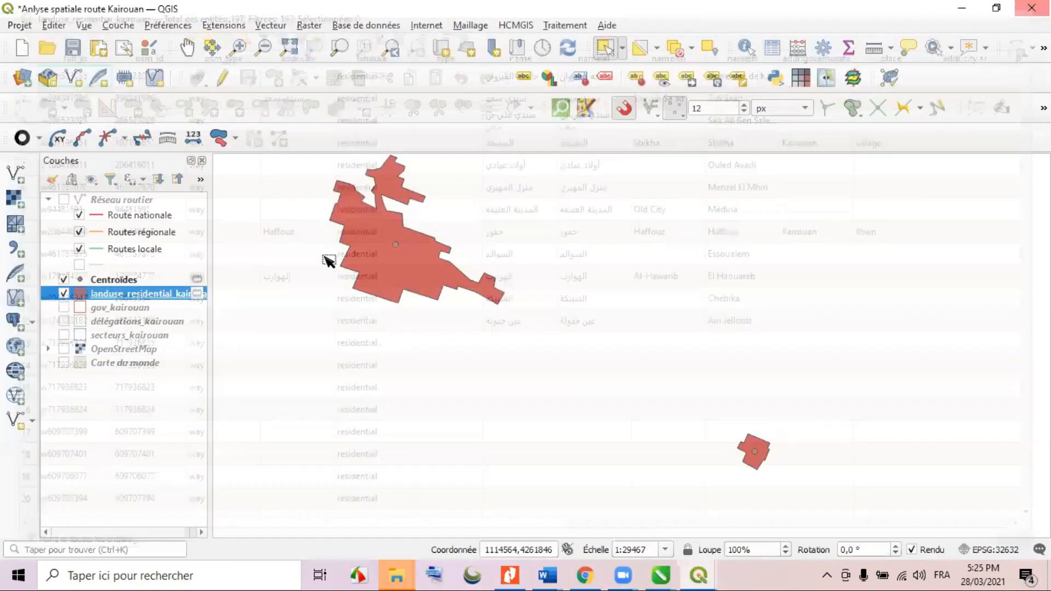
{"action": "right_click", "coordinate": [134, 273]}
{"action": "left_click", "coordinate": [210, 195]}
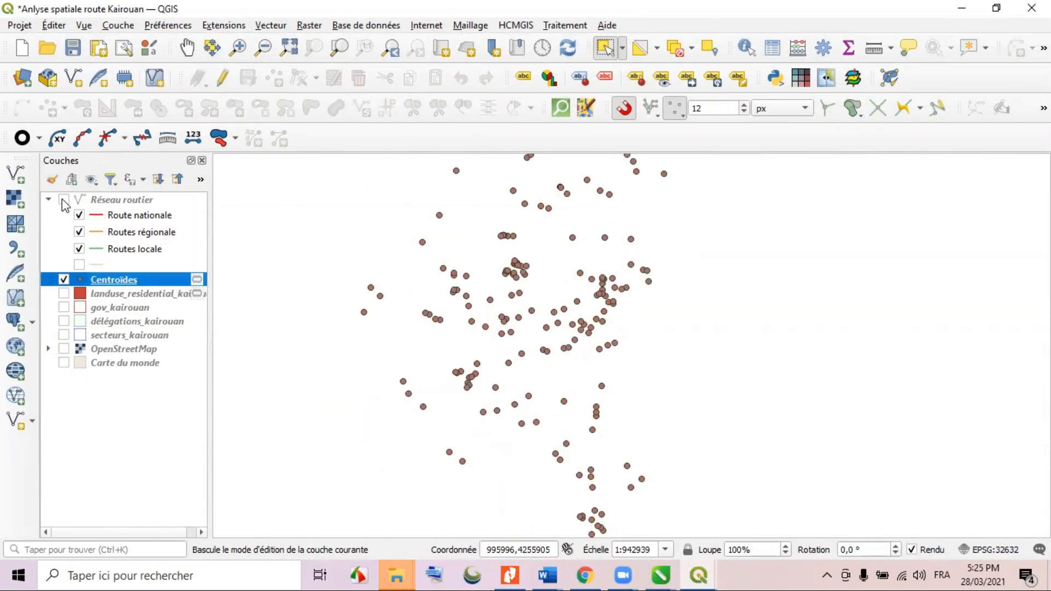
Show Réseau routier with only the Route nationale class, hiding Routes régionale and Routes locale.
{"action": "left_click", "coordinate": [64, 201]}
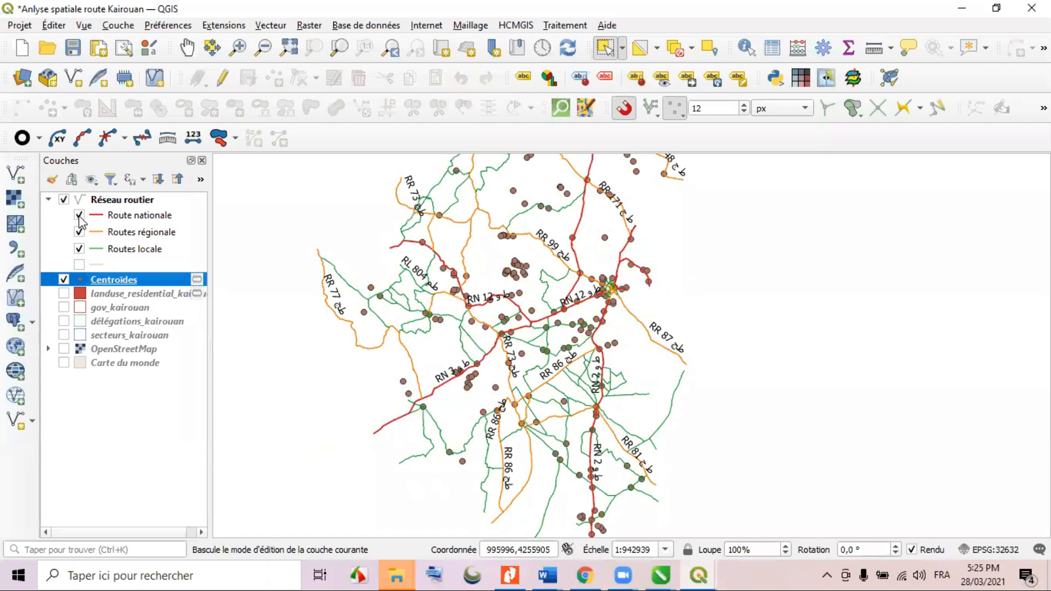
{"action": "left_click", "coordinate": [79, 232]}
{"action": "left_click", "coordinate": [79, 249]}
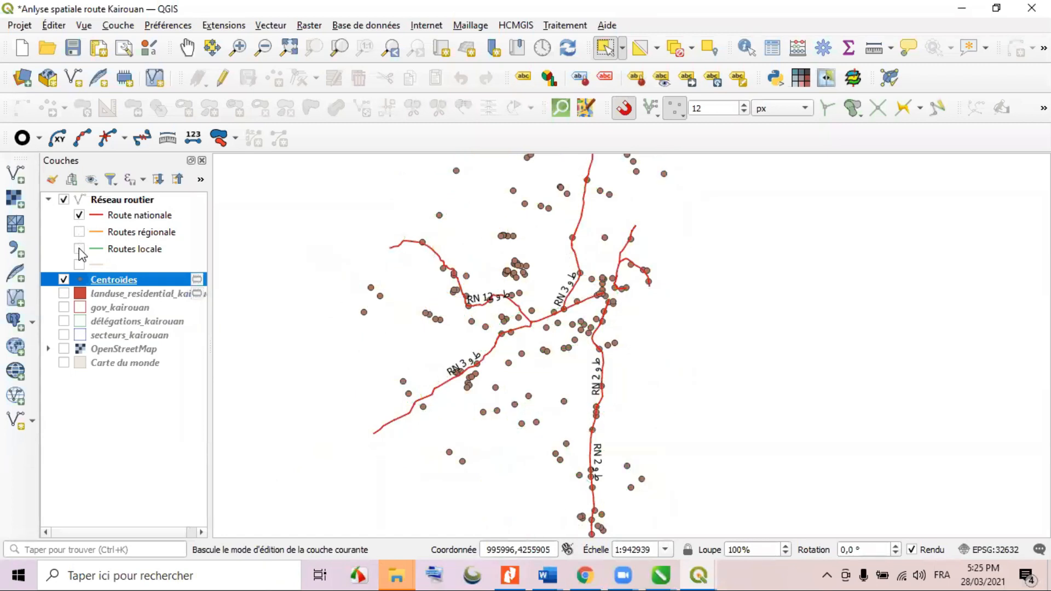
Examine how the residential centroids are distributed along the national roads RN 12, RN 3 and RN 2.
{"action": "scroll", "coordinate": [464, 310], "scroll_direction": "up", "scroll_amount": 2}
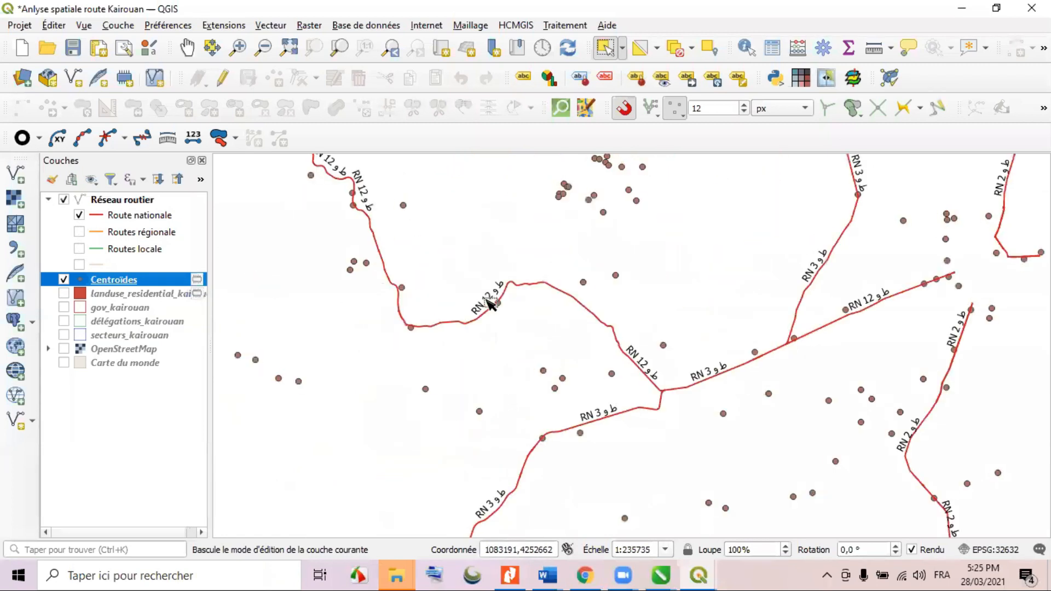
{"action": "scroll", "coordinate": [608, 306], "scroll_direction": "up", "scroll_amount": 1}
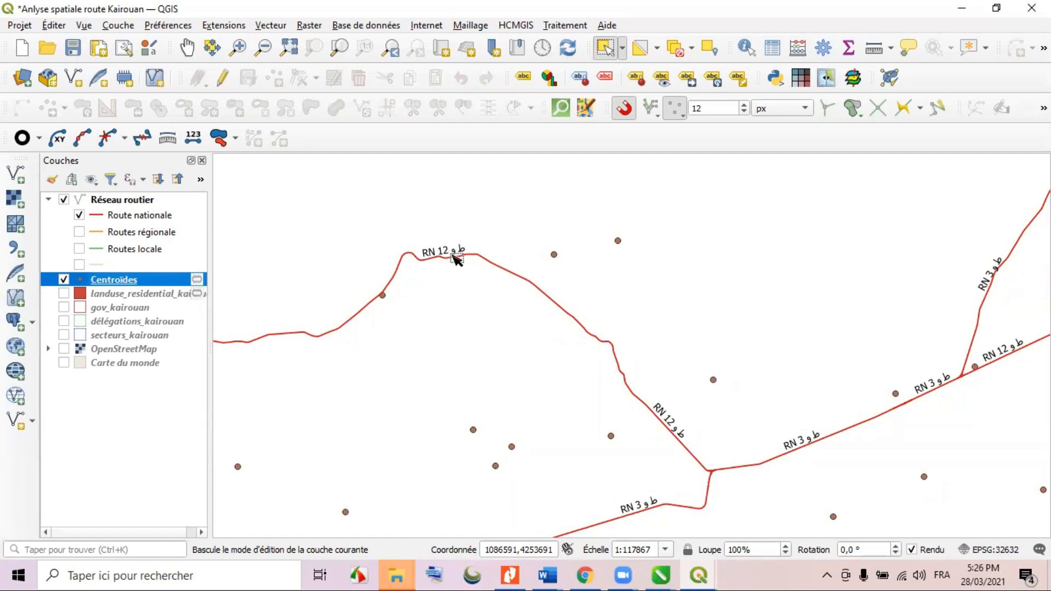
{"action": "scroll", "coordinate": [559, 316], "scroll_direction": "down", "scroll_amount": 2}
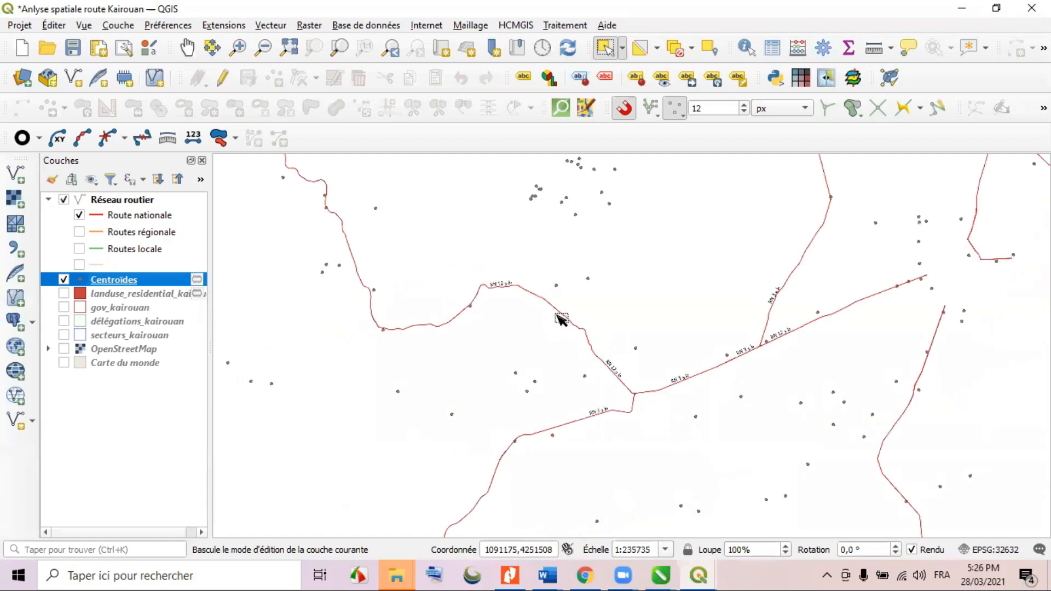
{"action": "scroll", "coordinate": [630, 283], "scroll_direction": "down", "scroll_amount": 1}
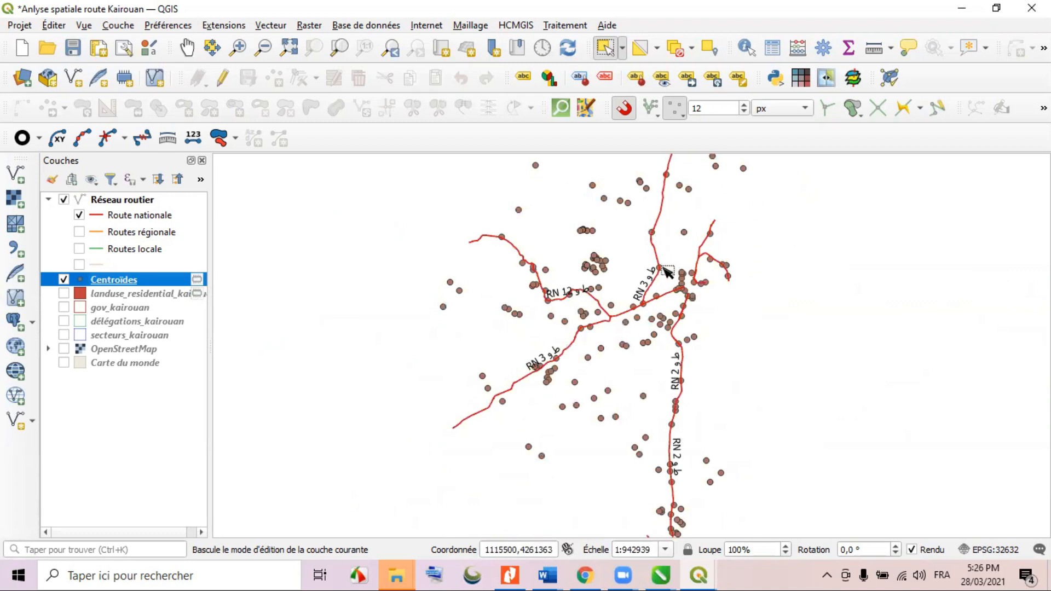
{"action": "scroll", "coordinate": [665, 270], "scroll_direction": "up", "scroll_amount": 3}
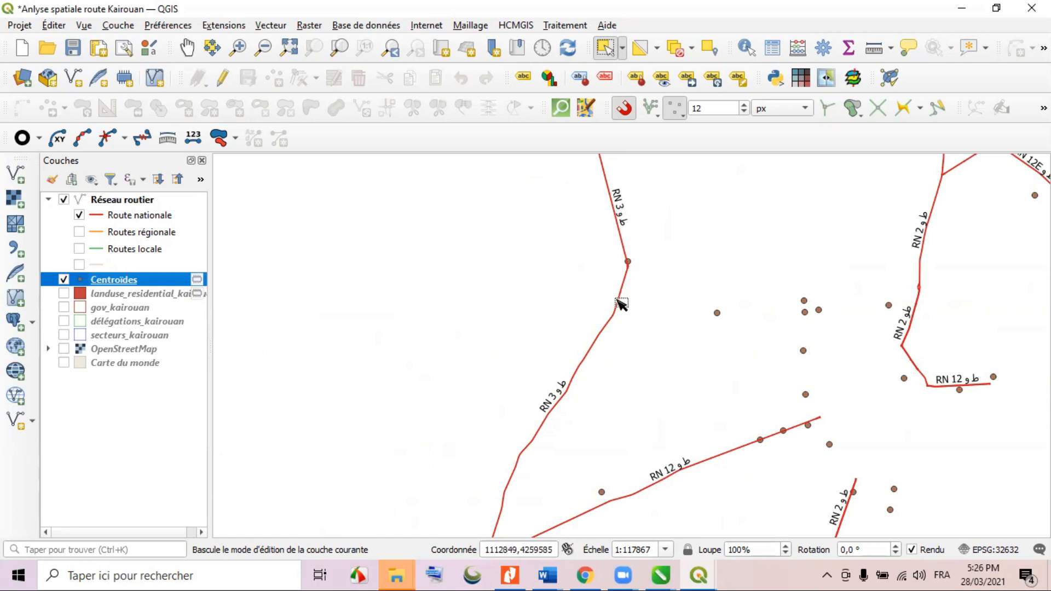
{"action": "scroll", "coordinate": [635, 286], "scroll_direction": "up", "scroll_amount": 2}
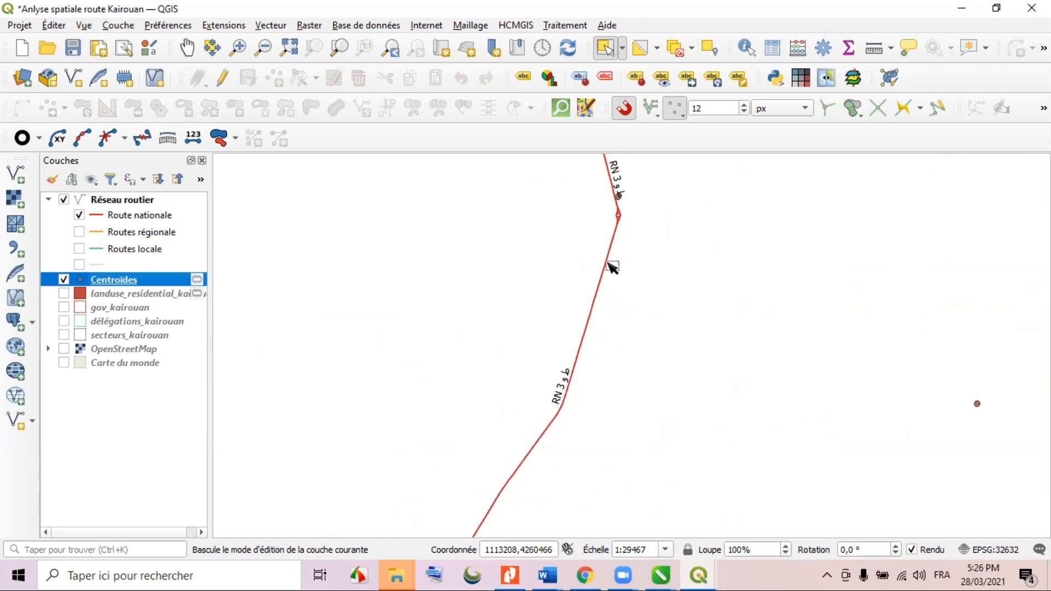
{"action": "scroll", "coordinate": [579, 271], "scroll_direction": "down", "scroll_amount": 4}
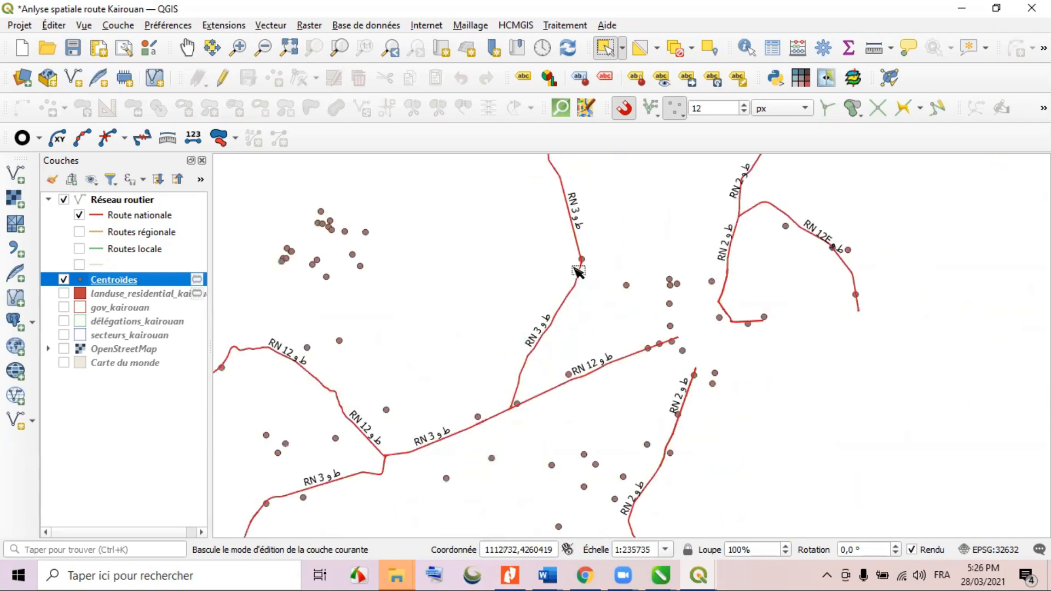
{"action": "scroll", "coordinate": [669, 296], "scroll_direction": "down", "scroll_amount": 1}
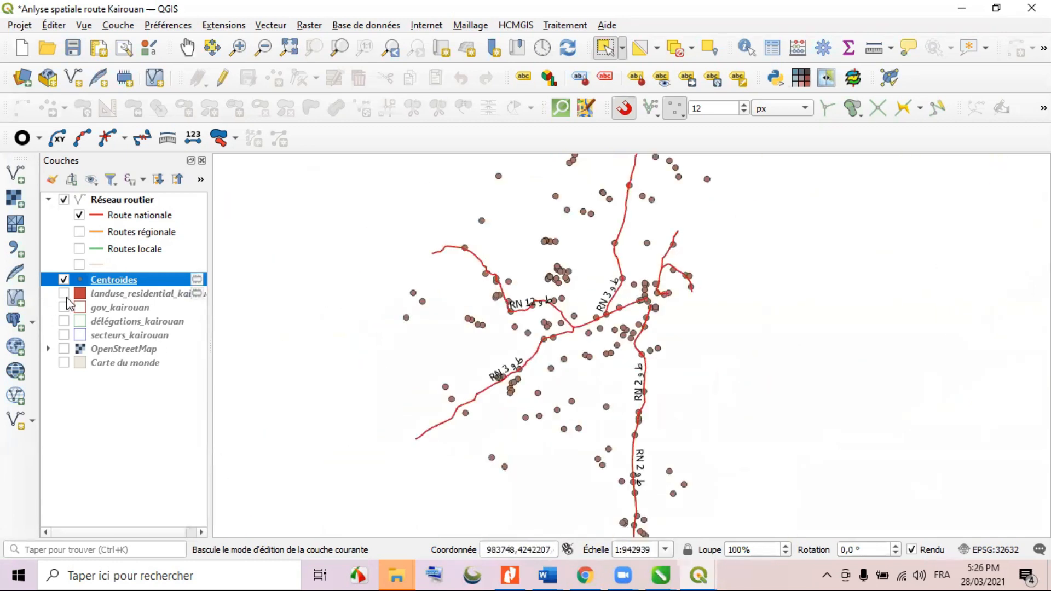
Hide the Centroïdes layer, make Réseau routier active and select all the visible national road segments.
{"action": "left_click", "coordinate": [133, 218]}
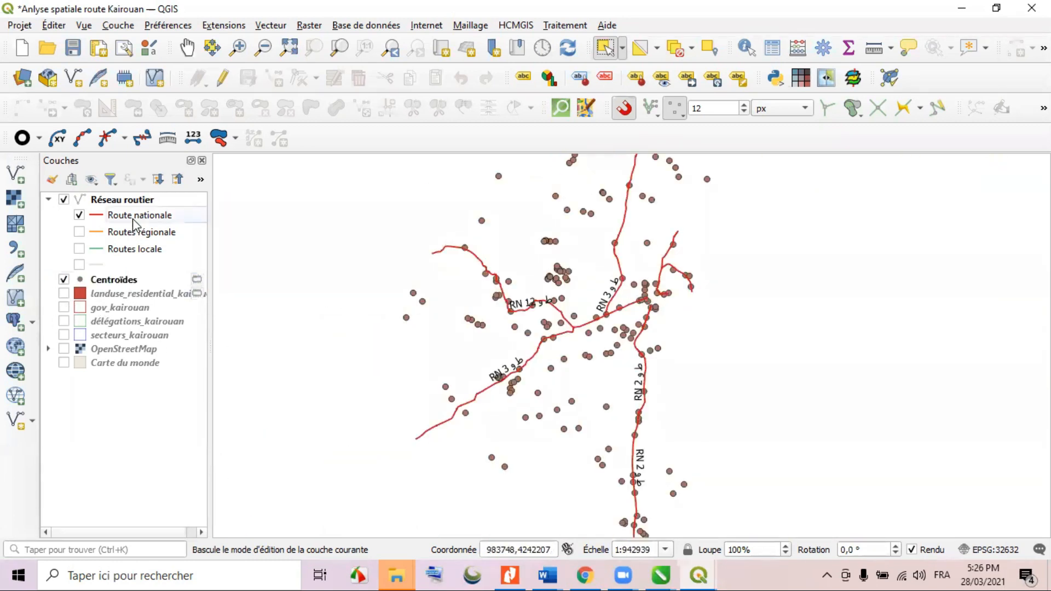
{"action": "left_click", "coordinate": [64, 280]}
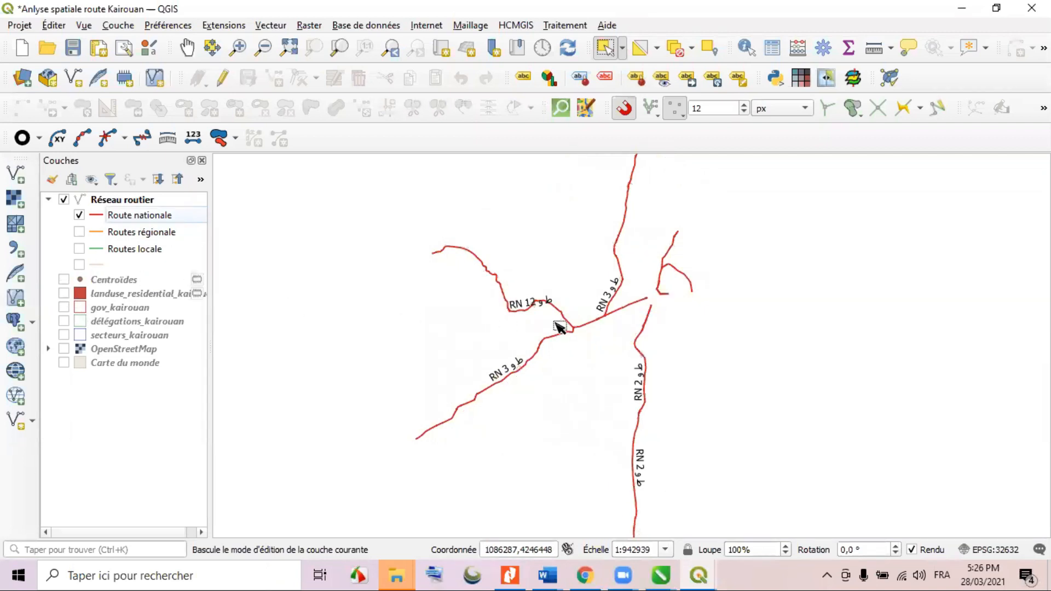
{"action": "scroll", "coordinate": [558, 329], "scroll_direction": "down", "scroll_amount": 1}
{"action": "left_click_drag", "start_coordinate": [464, 202], "coordinate": [670, 517]}
{"action": "scroll", "coordinate": [630, 398], "scroll_direction": "up", "scroll_amount": 1}
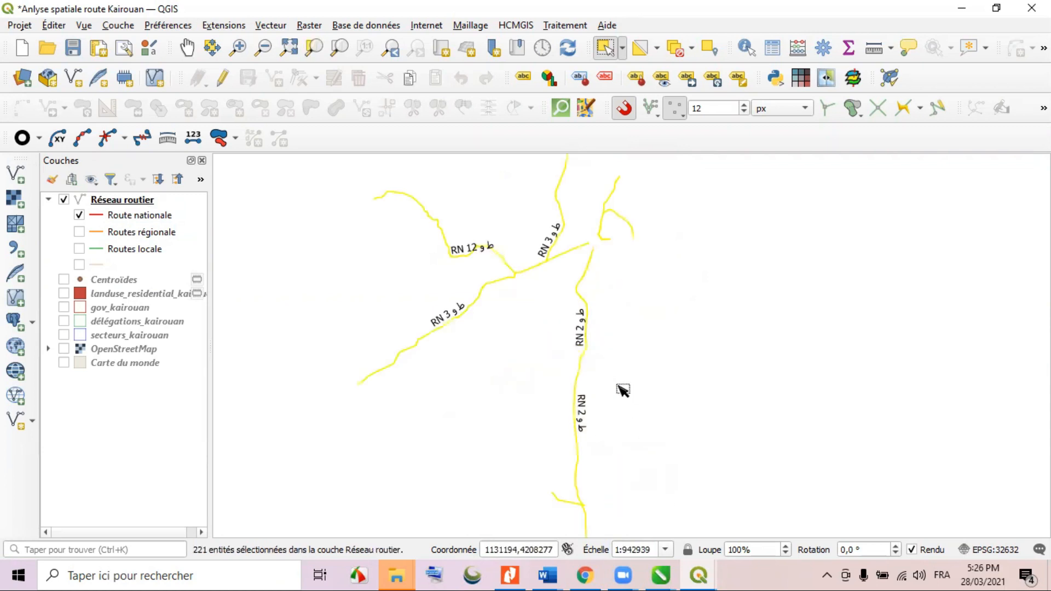
Create a dissolved 1-kilometre buffer around only the selected features of Réseau routier as a temporary layer.
{"action": "left_click", "coordinate": [285, 28]}
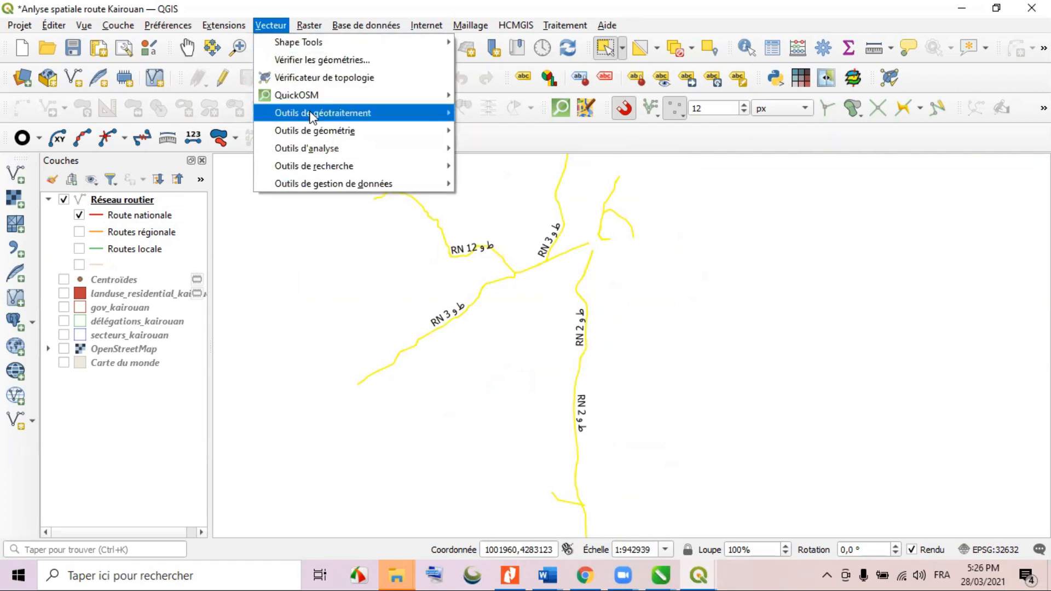
{"action": "mouse_move", "coordinate": [312, 116]}
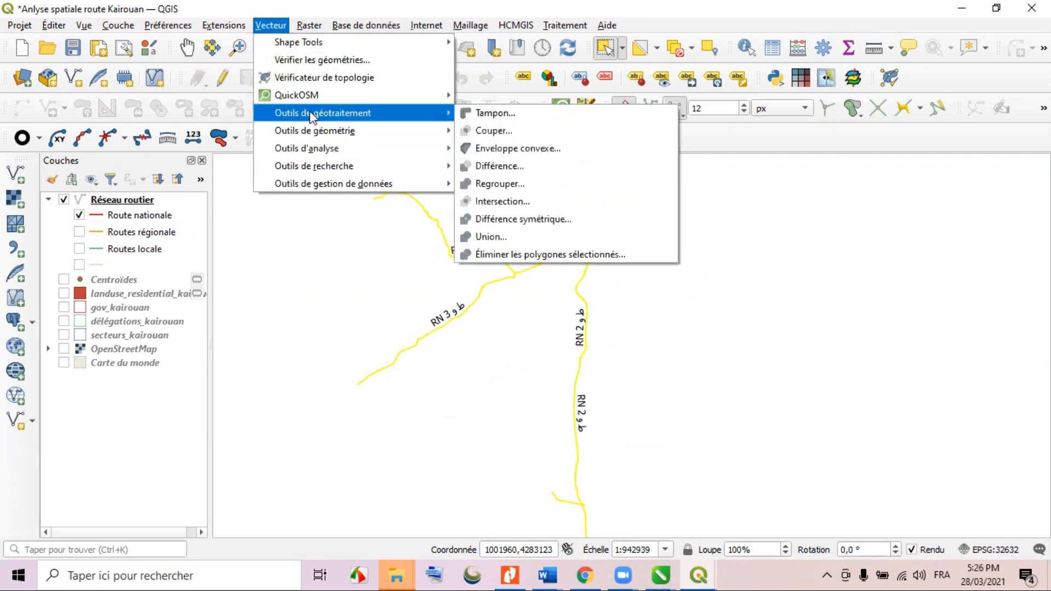
{"action": "left_click", "coordinate": [517, 112]}
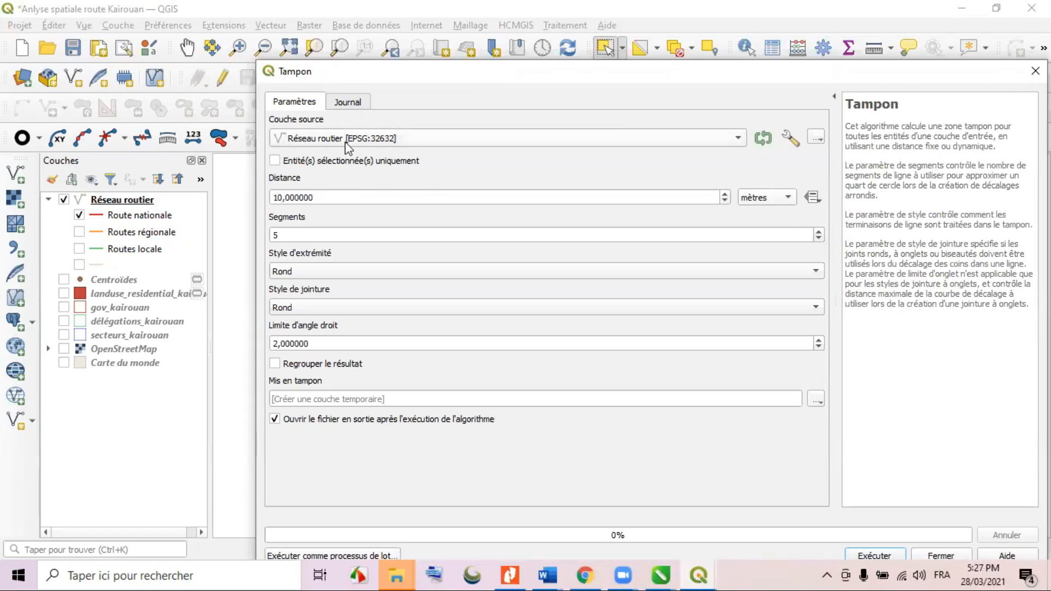
{"action": "left_click", "coordinate": [275, 161]}
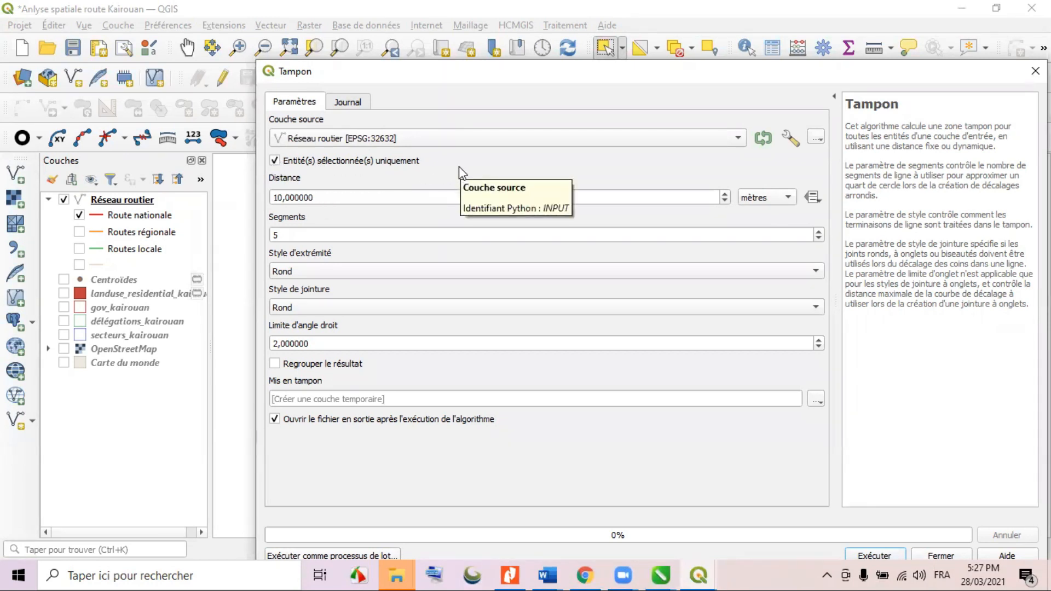
{"action": "left_click", "coordinate": [787, 198]}
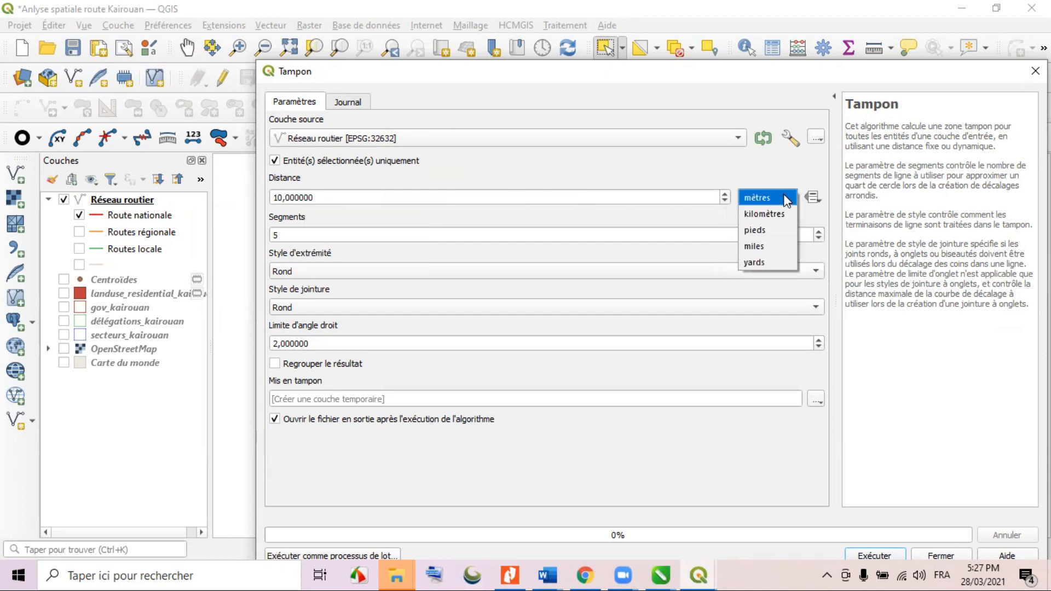
{"action": "left_click", "coordinate": [767, 213]}
{"action": "left_click_drag", "start_coordinate": [315, 198], "coordinate": [243, 197]}
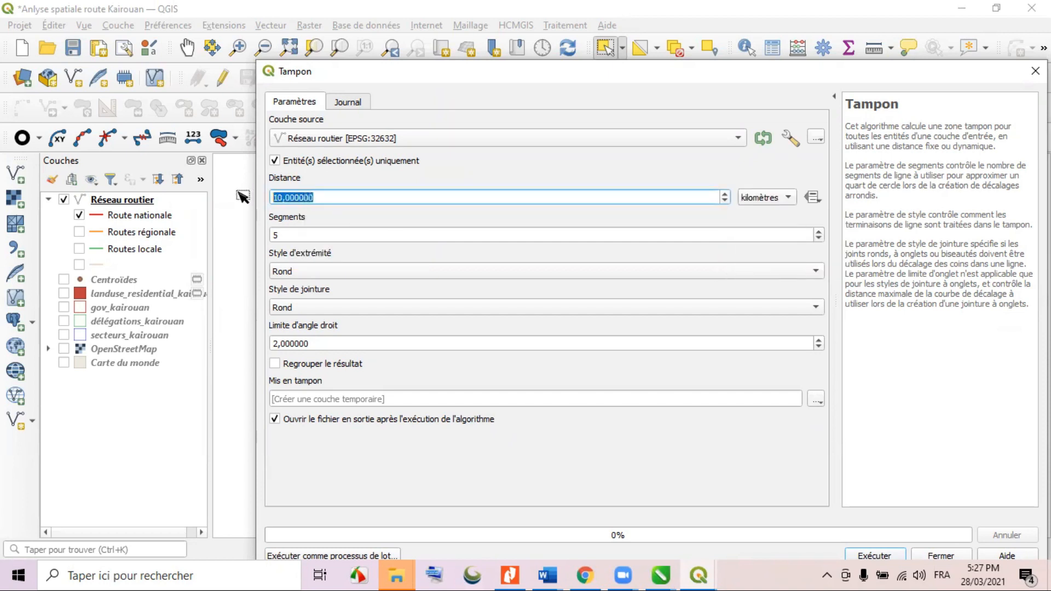
{"action": "type", "text": "1"}
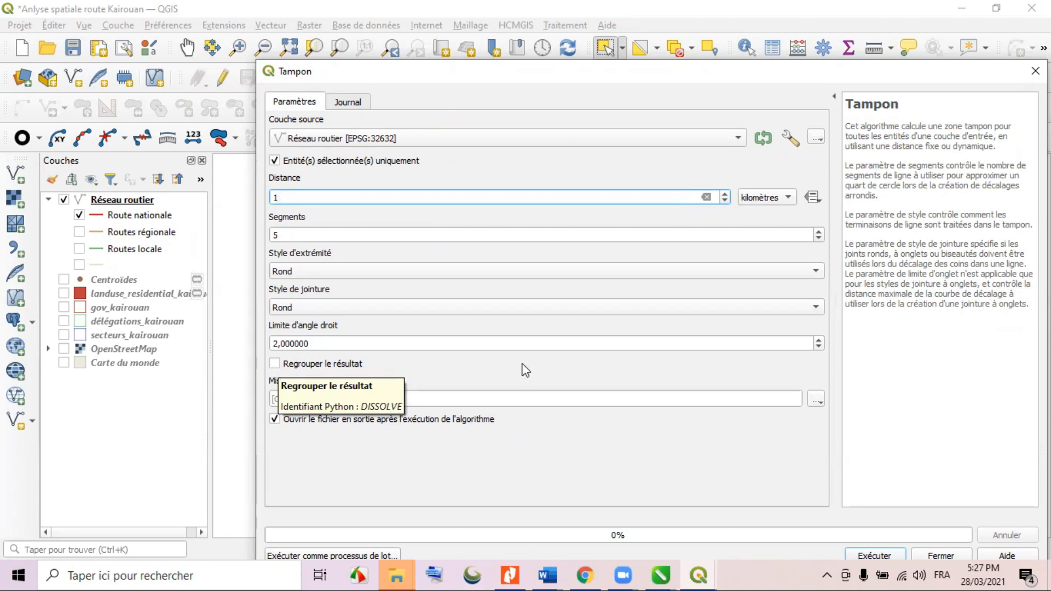
{"action": "left_click", "coordinate": [276, 365]}
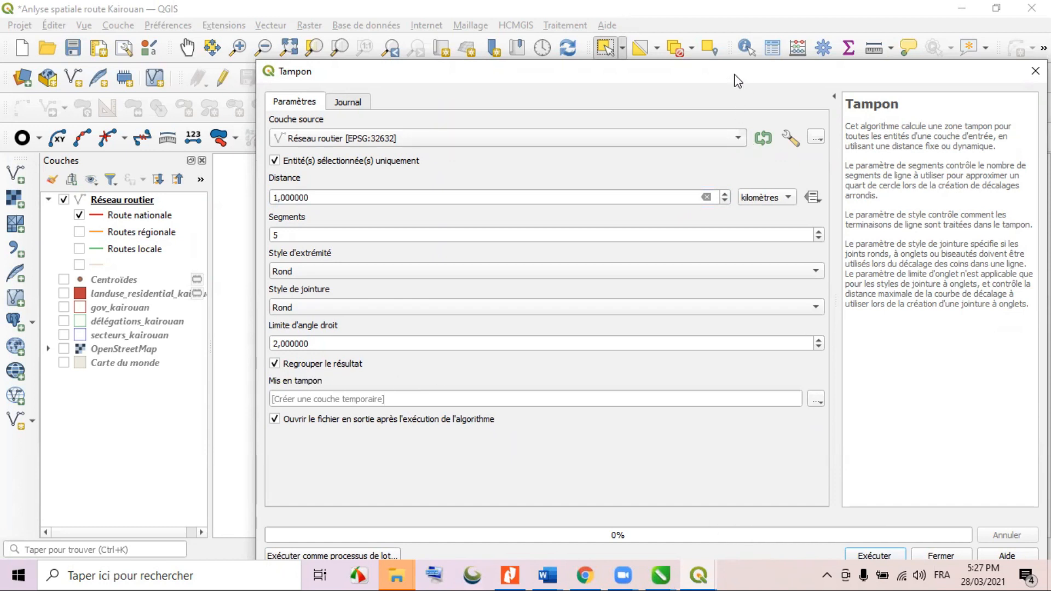
{"action": "left_click_drag", "start_coordinate": [738, 81], "coordinate": [707, 32]}
{"action": "left_click", "coordinate": [860, 509]}
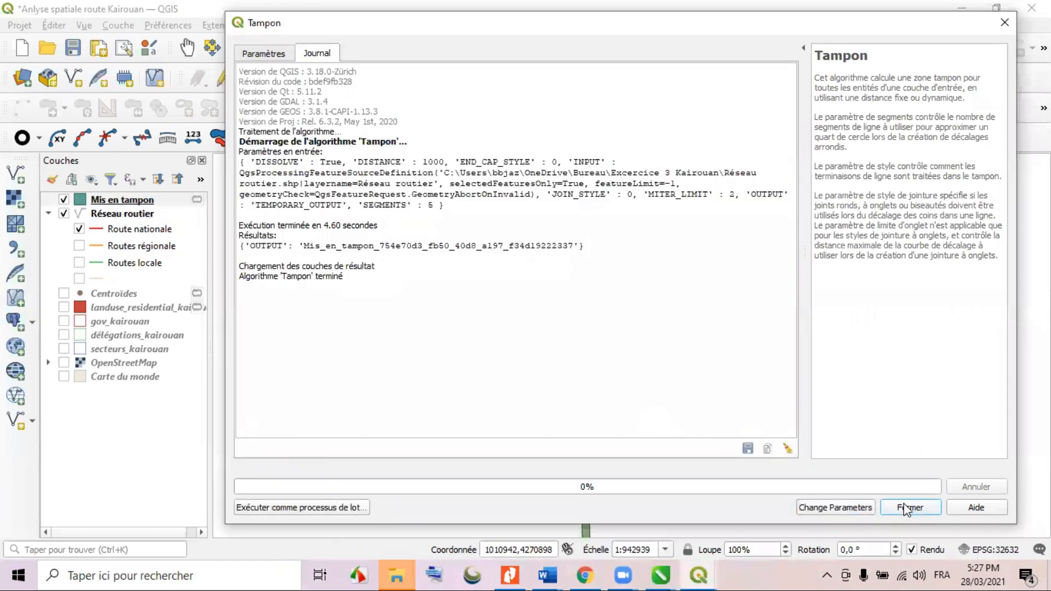
{"action": "left_click", "coordinate": [905, 506]}
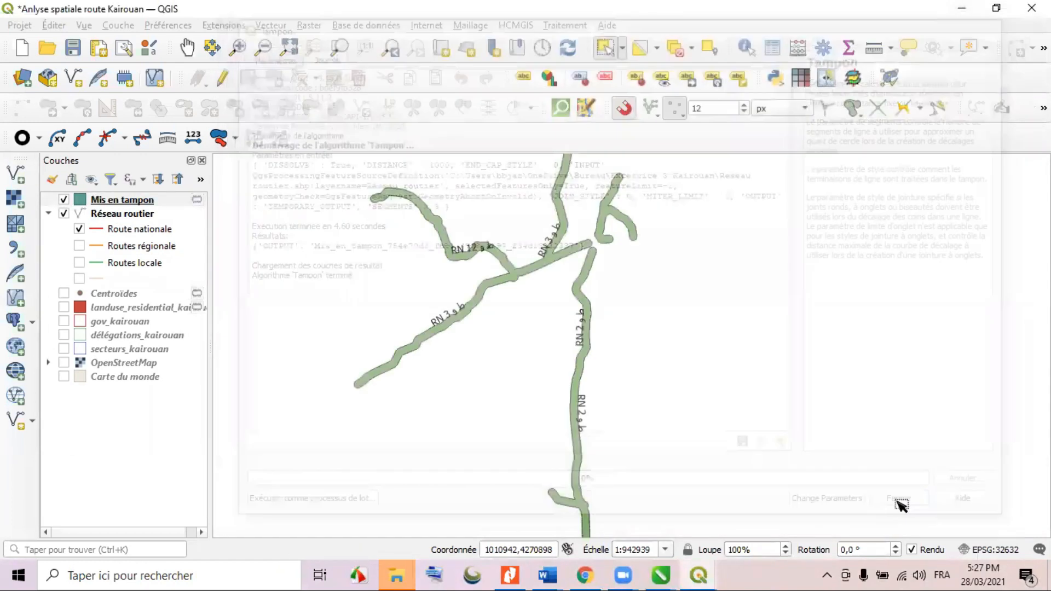
Move the Mis en tampon layer beneath Réseau routier in the layer order, keeping it above Centroïdes.
{"action": "scroll", "coordinate": [568, 216], "scroll_direction": "up", "scroll_amount": 2}
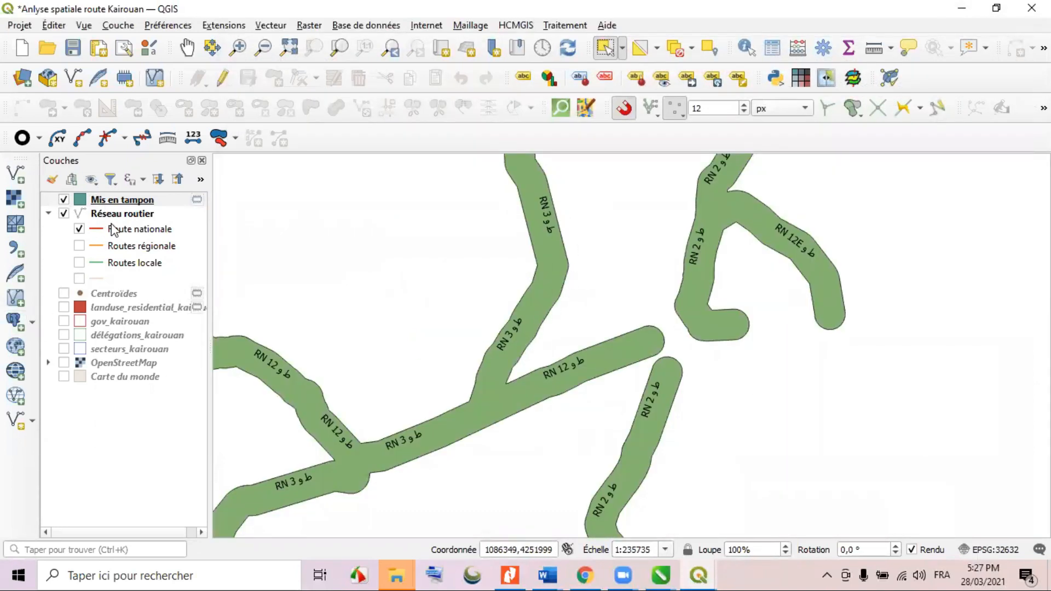
{"action": "left_click_drag", "start_coordinate": [109, 200], "coordinate": [117, 296]}
{"action": "scroll", "coordinate": [529, 383], "scroll_direction": "up", "scroll_amount": 2}
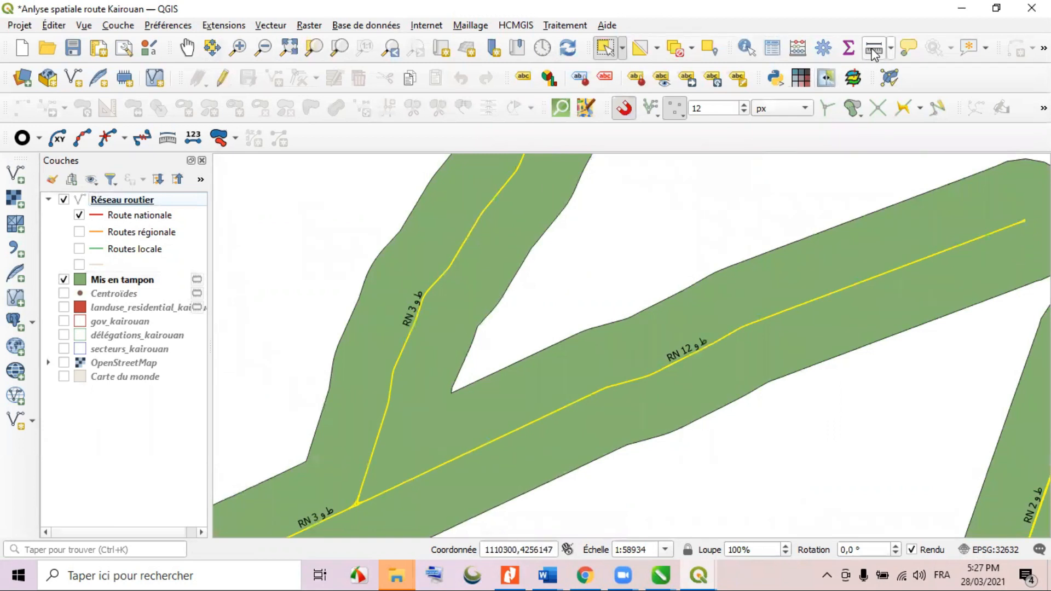
Measure the distance from the RN 3 line to the edge of its buffer.
{"action": "left_click", "coordinate": [891, 49]}
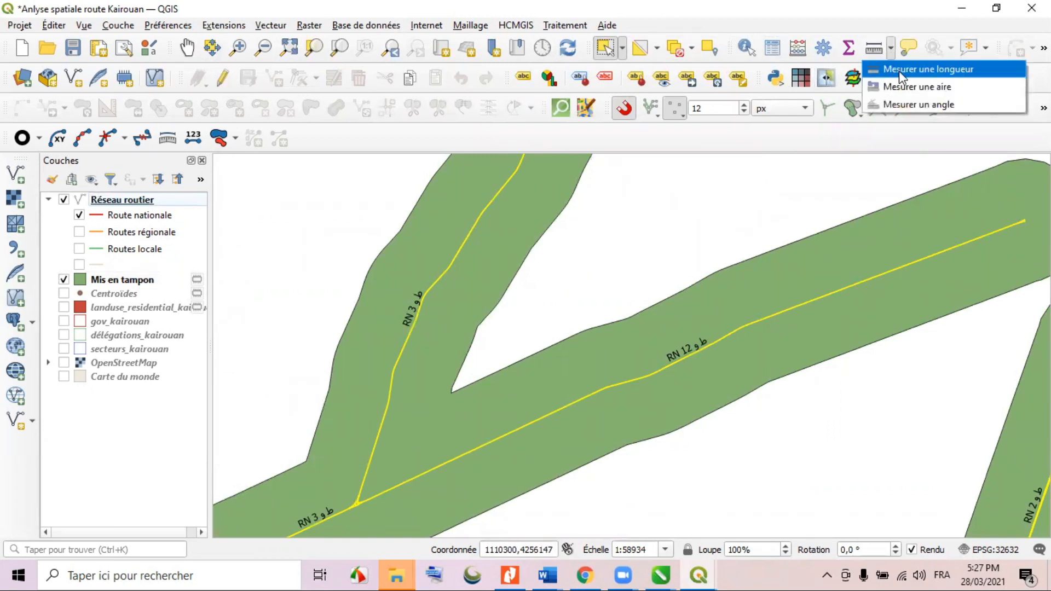
{"action": "left_click", "coordinate": [905, 71]}
{"action": "left_click", "coordinate": [488, 207]}
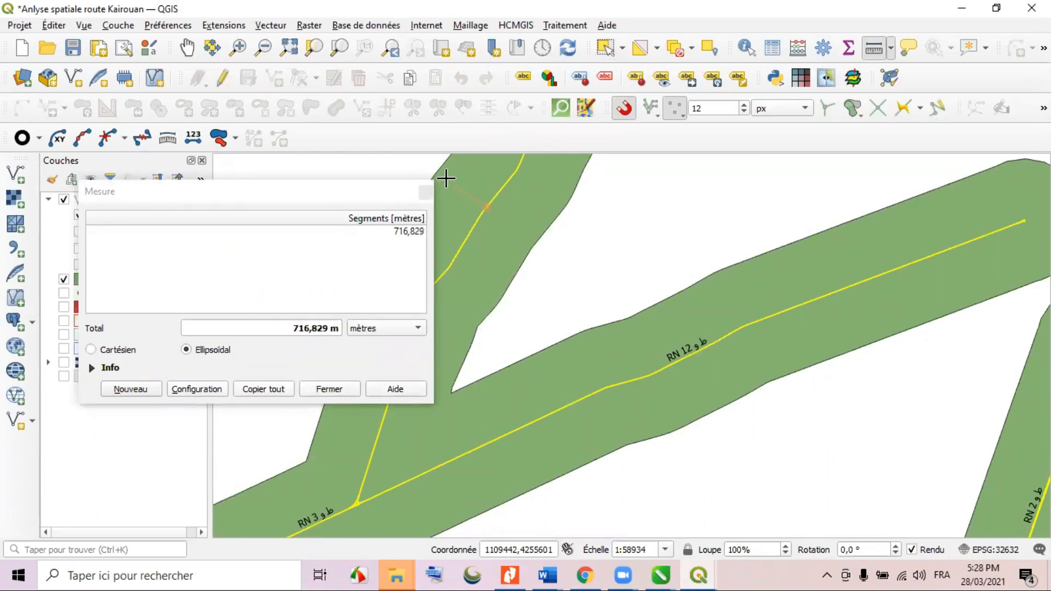
{"action": "left_click", "coordinate": [426, 193]}
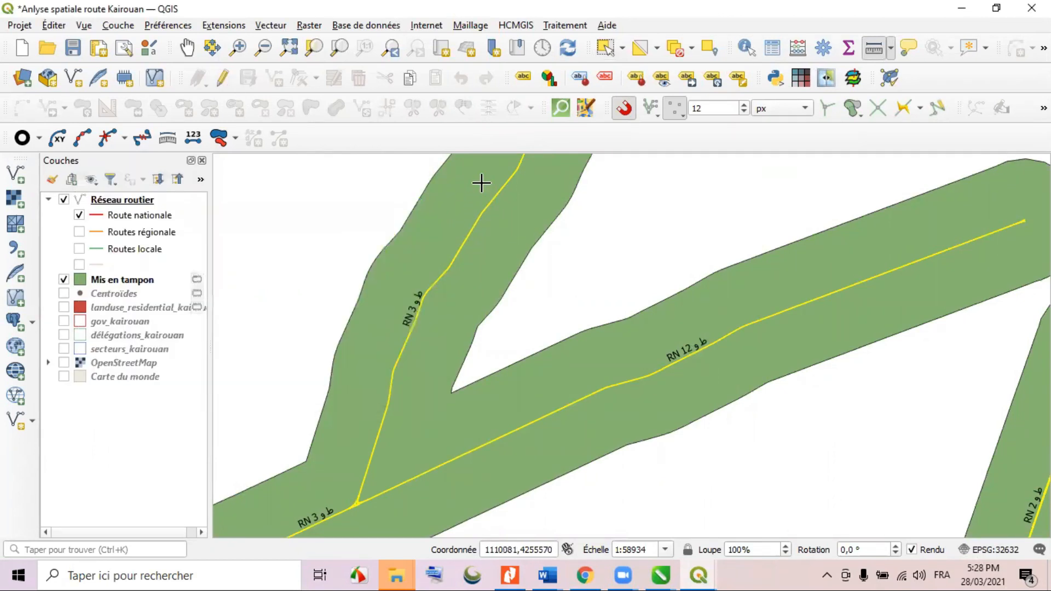
Show the Centroïdes layer and examine which centroids lie inside or near the buffer along RN 2 and RN 12.
{"action": "scroll", "coordinate": [493, 195], "scroll_direction": "down", "scroll_amount": 3}
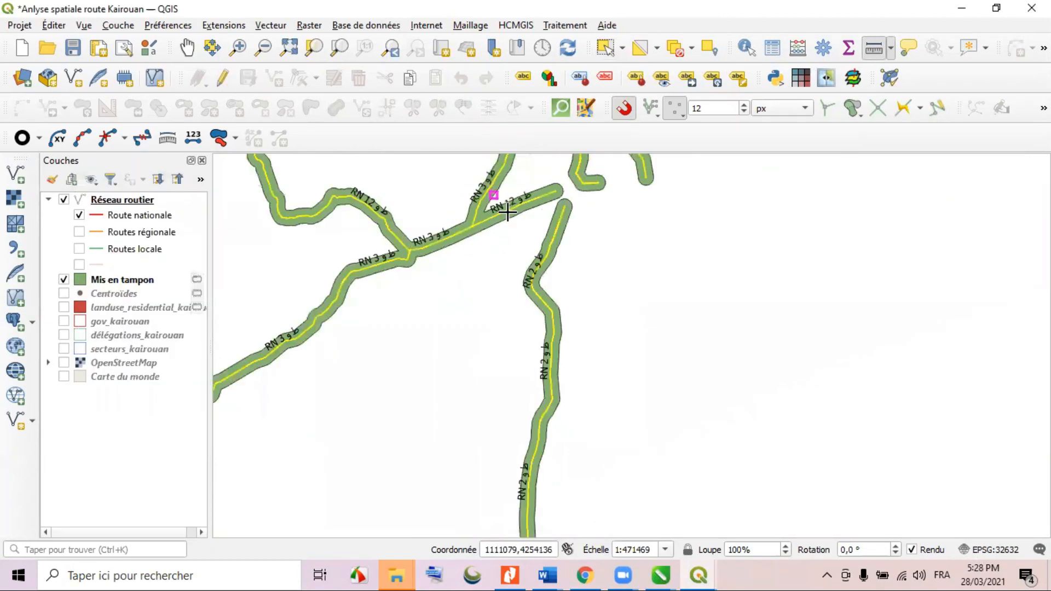
{"action": "left_click", "coordinate": [65, 294]}
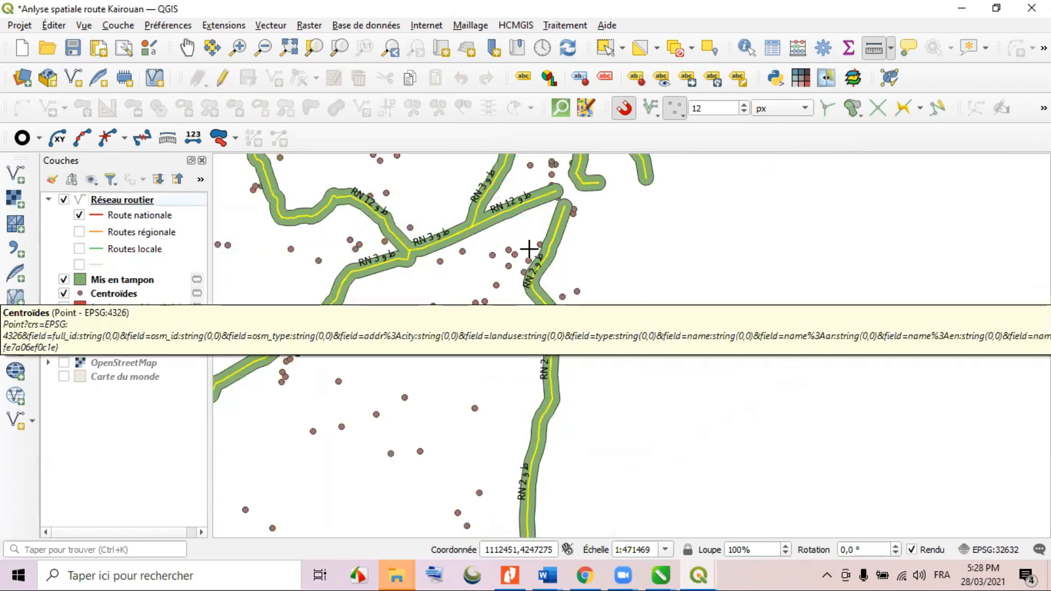
{"action": "scroll", "coordinate": [541, 250], "scroll_direction": "up", "scroll_amount": 2}
{"action": "scroll", "coordinate": [521, 164], "scroll_direction": "up", "scroll_amount": 1}
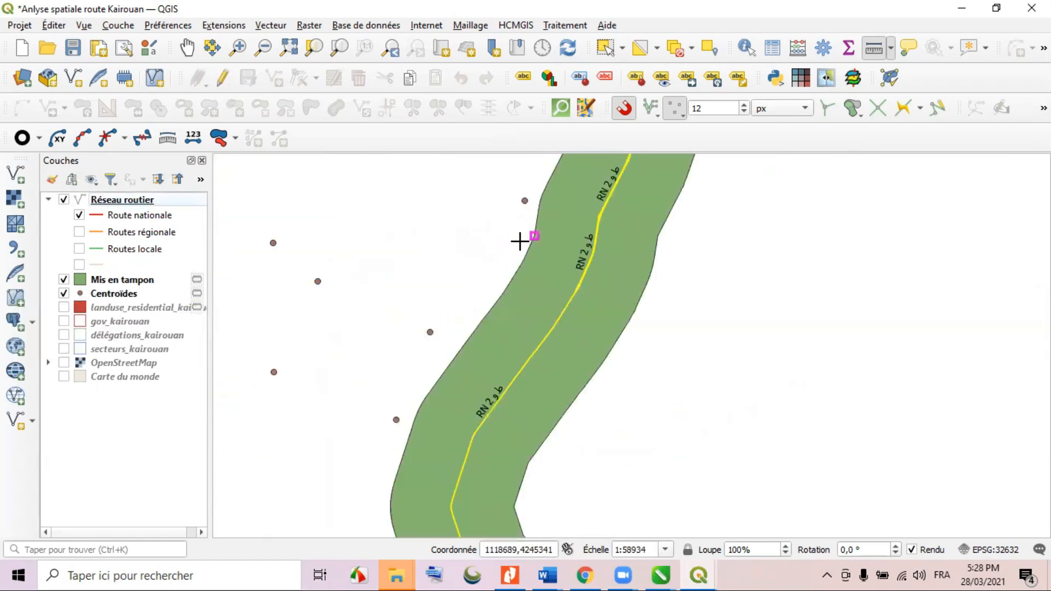
{"action": "scroll", "coordinate": [515, 241], "scroll_direction": "down", "scroll_amount": 2}
{"action": "scroll", "coordinate": [575, 306], "scroll_direction": "down", "scroll_amount": 1}
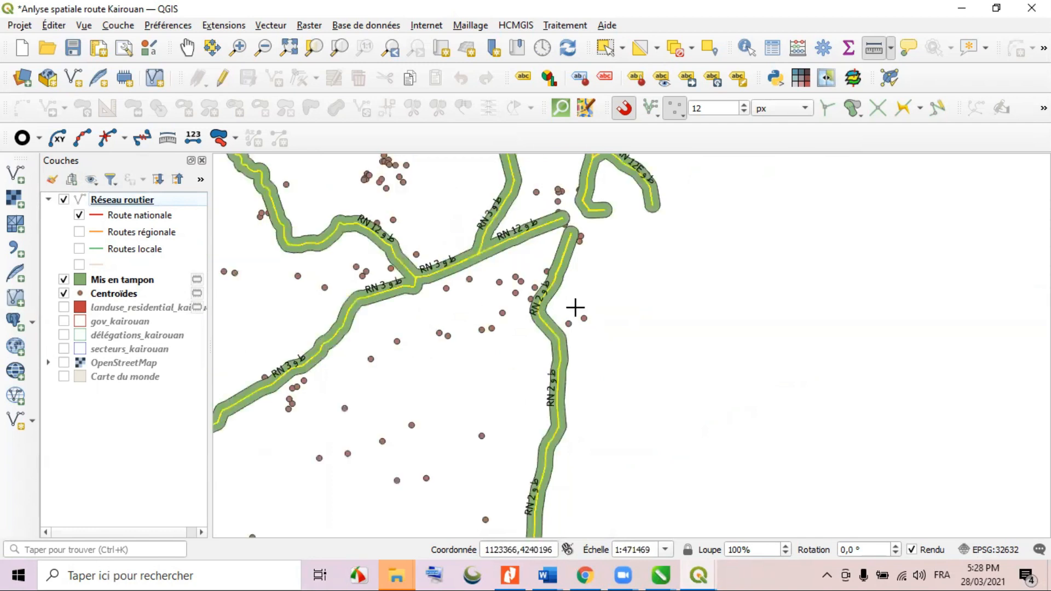
{"action": "scroll", "coordinate": [257, 213], "scroll_direction": "up", "scroll_amount": 3}
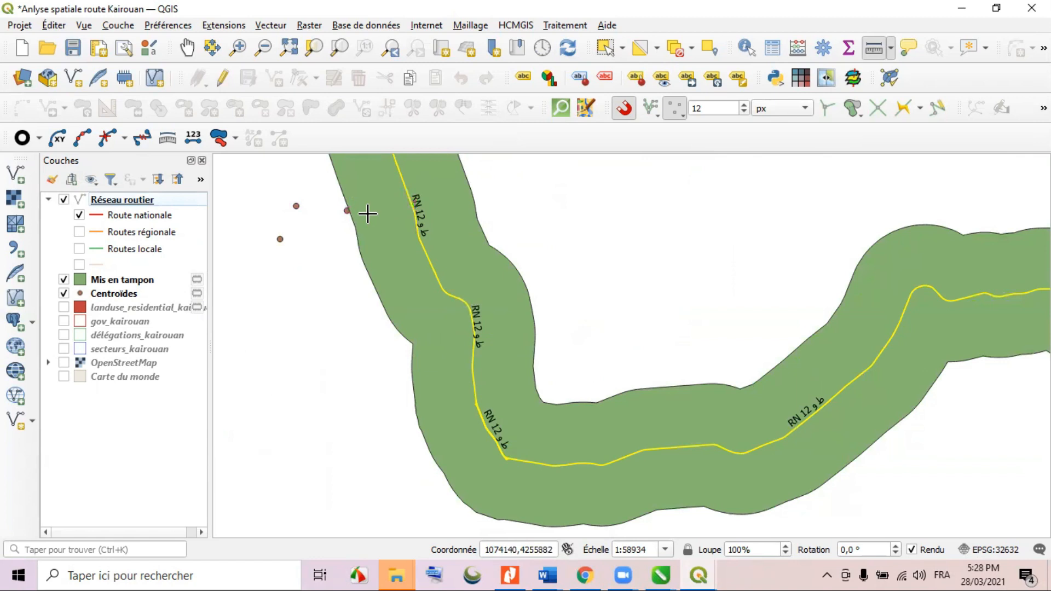
{"action": "scroll", "coordinate": [424, 258], "scroll_direction": "down", "scroll_amount": 4}
Rename the Mis en tampon layer as Tampon 1km and place it beneath Centroïdes.
{"action": "left_click", "coordinate": [271, 26]}
{"action": "mouse_move", "coordinate": [313, 116]}
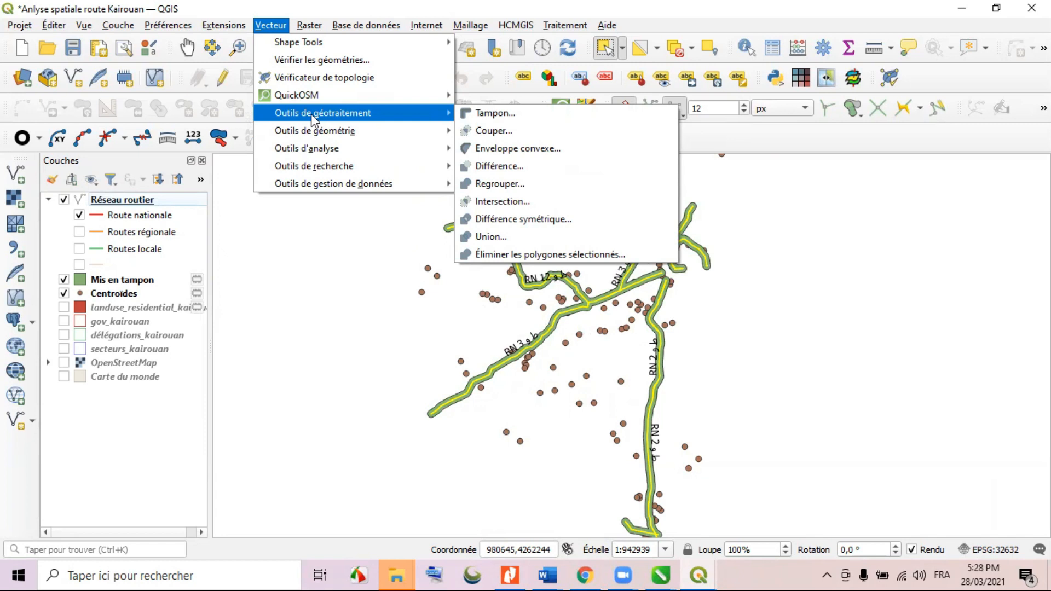
{"action": "left_click", "coordinate": [132, 281]}
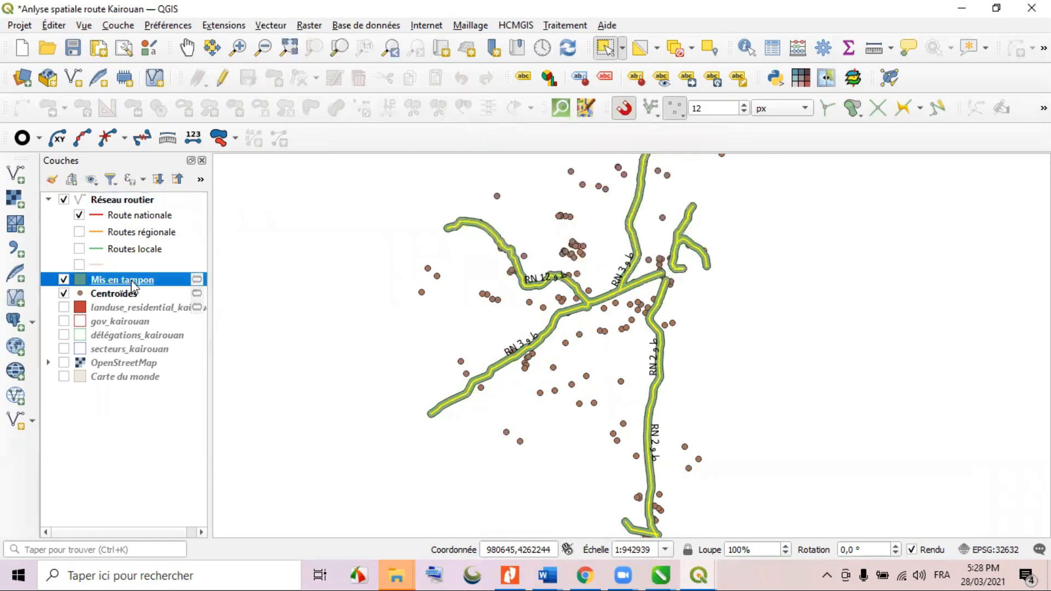
{"action": "right_click", "coordinate": [132, 284]}
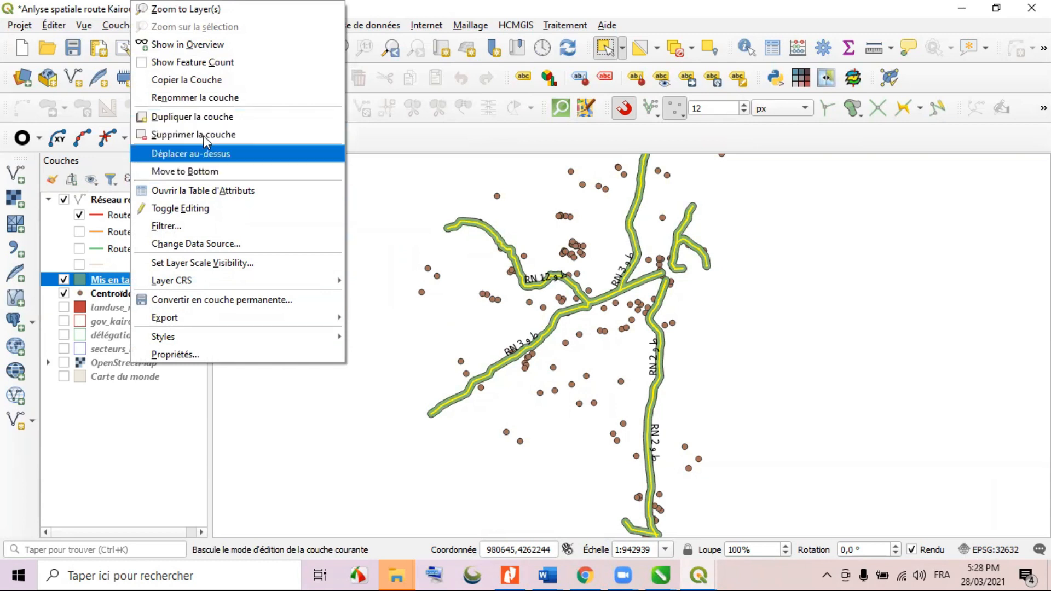
{"action": "left_click", "coordinate": [195, 98]}
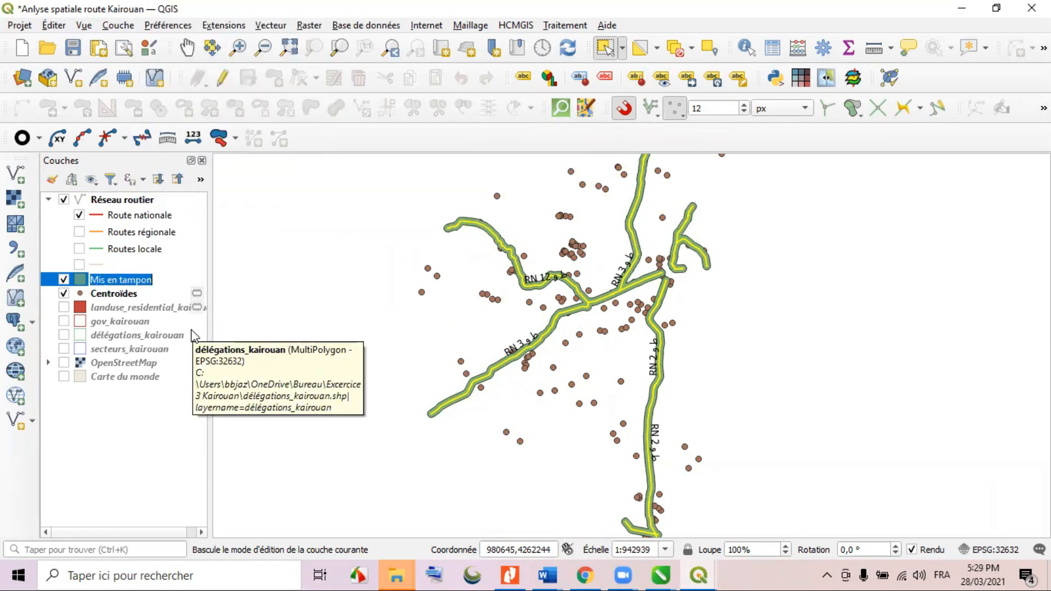
{"action": "type", "text": "Tampon"}
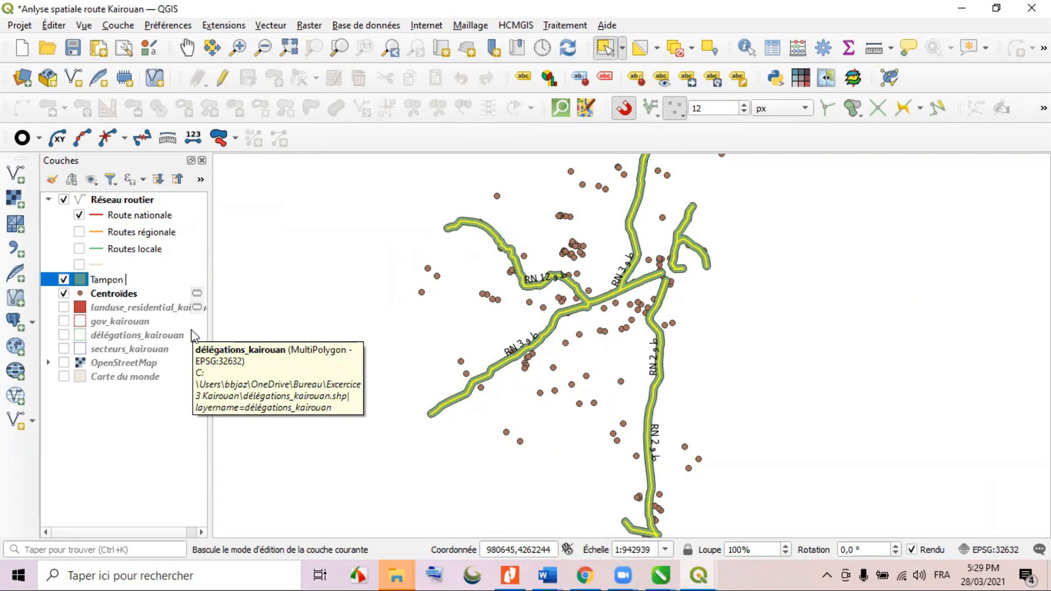
{"action": "type", "text": " 1k"}
{"action": "type", "text": "m"}
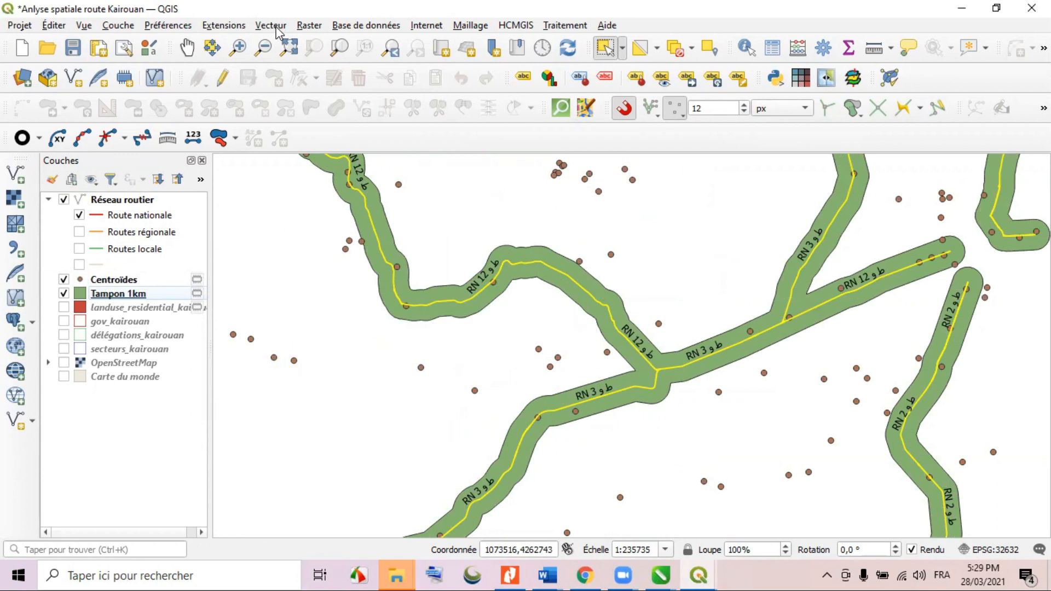
Set up a count of points in polygons with Tampon 1km as the polygons and Centroïdes as the points.
{"action": "left_click", "coordinate": [276, 28]}
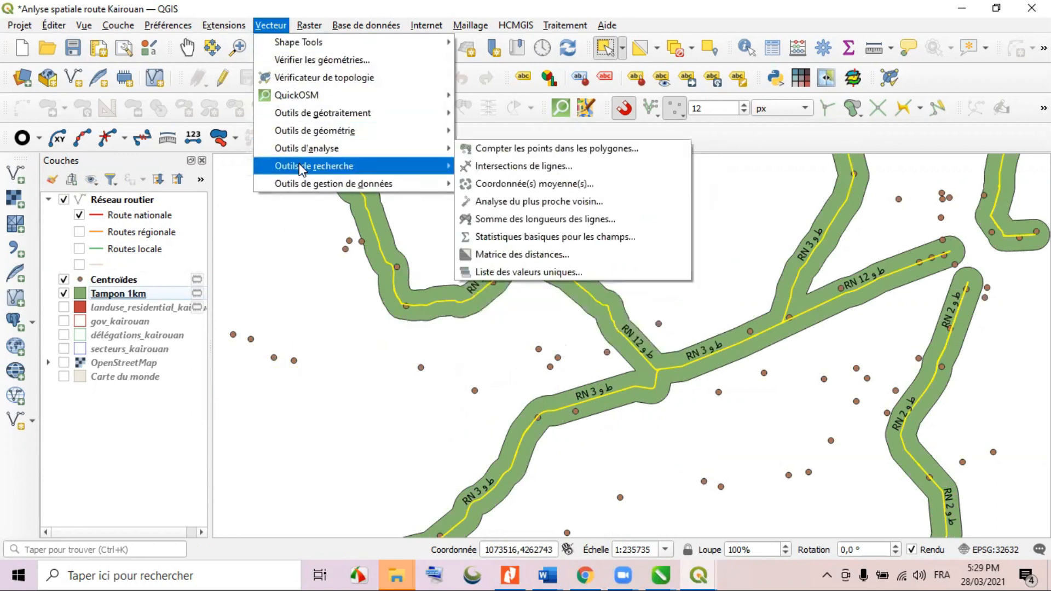
{"action": "mouse_move", "coordinate": [299, 115]}
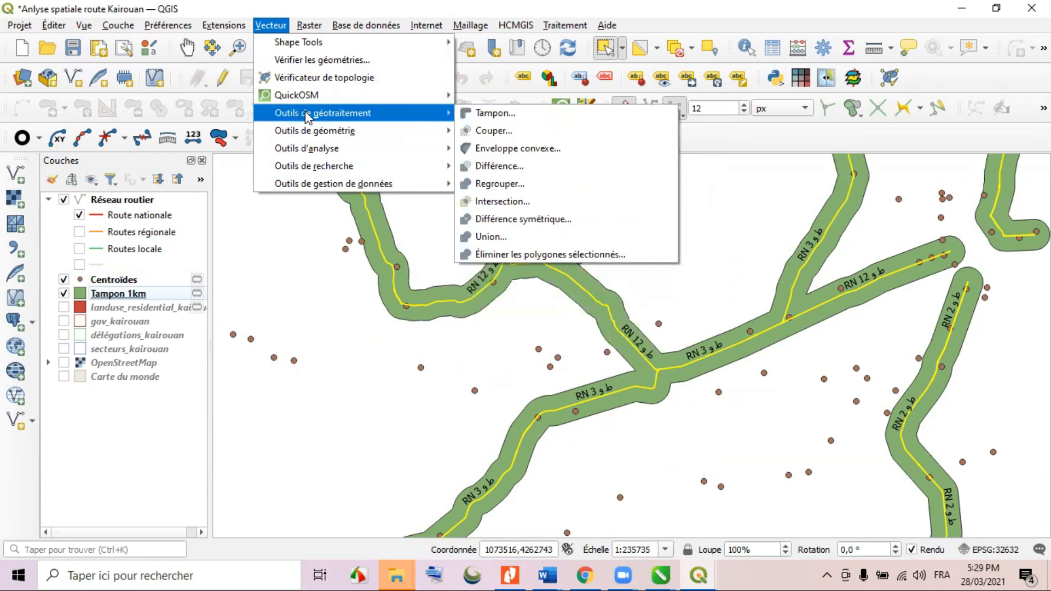
{"action": "mouse_move", "coordinate": [350, 133]}
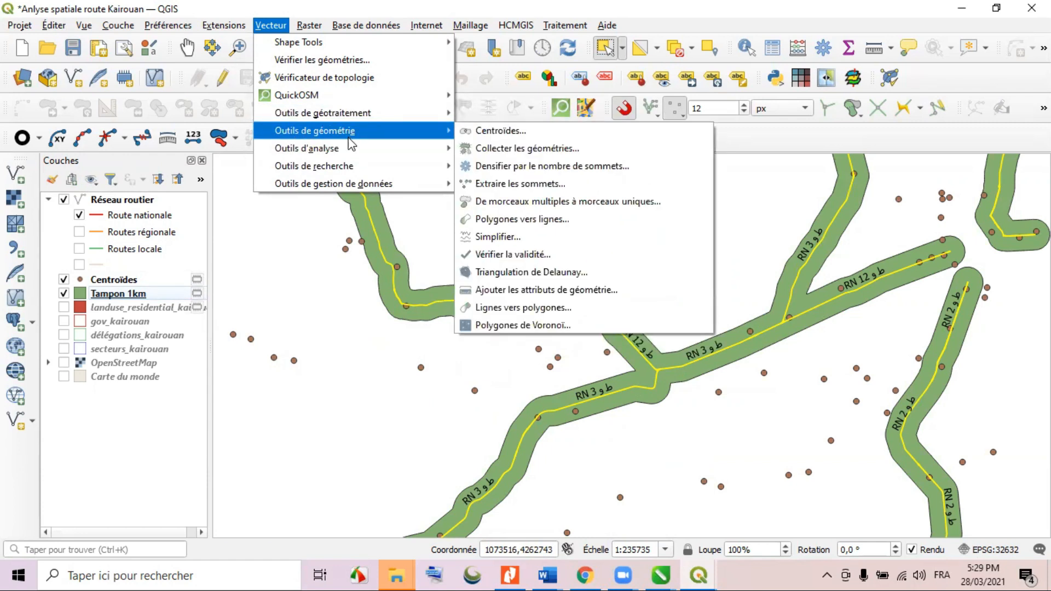
{"action": "mouse_move", "coordinate": [351, 153]}
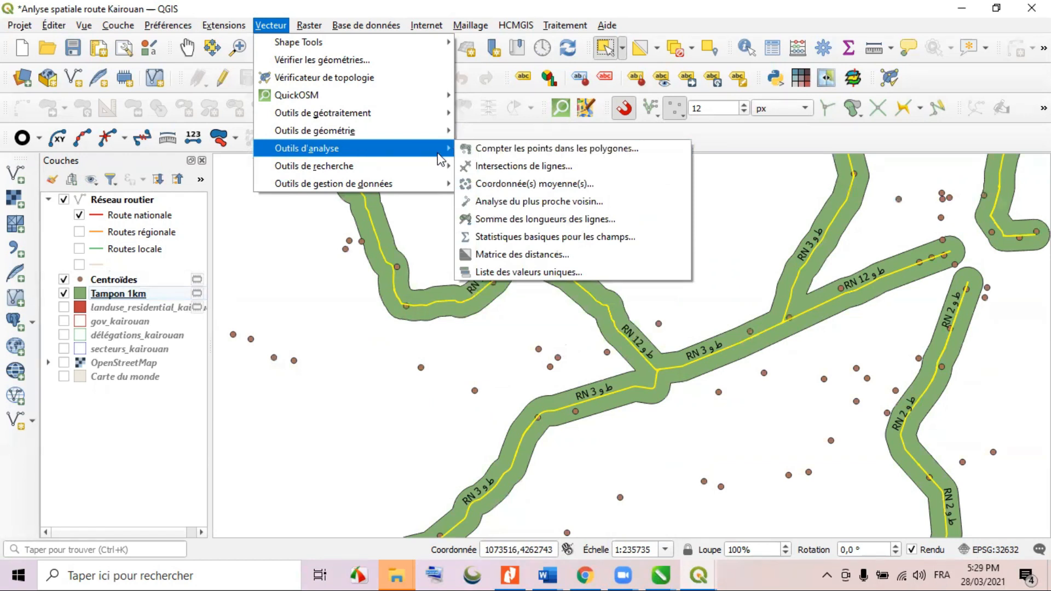
{"action": "left_click", "coordinate": [509, 151]}
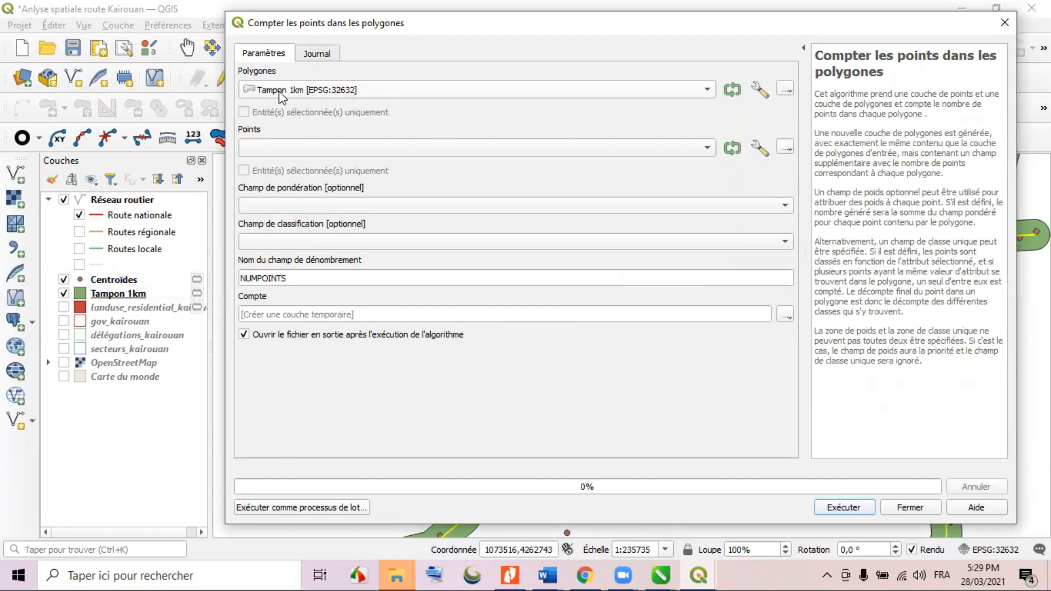
{"action": "left_click", "coordinate": [708, 149]}
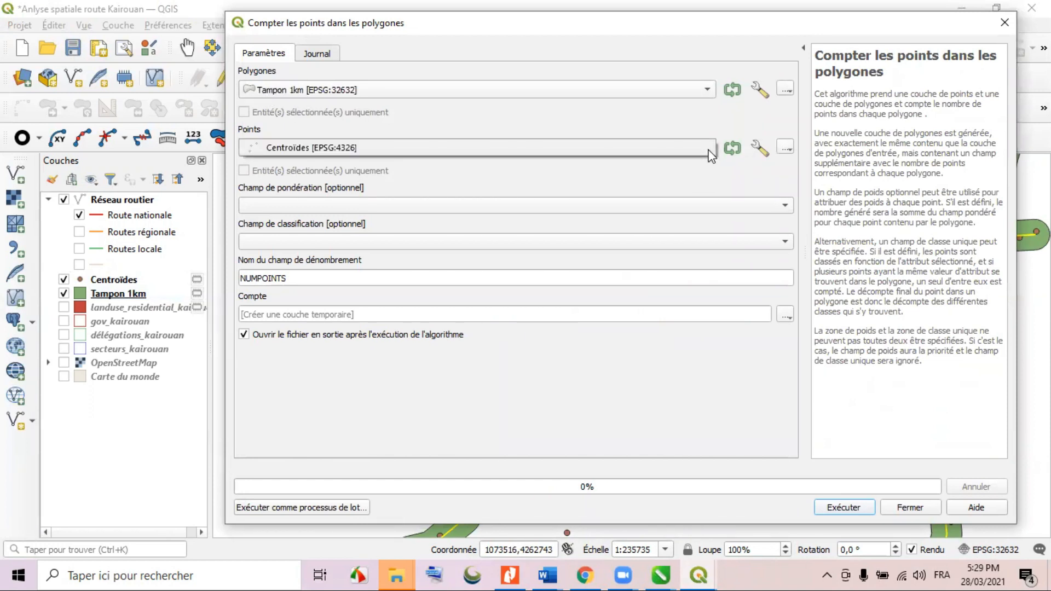
{"action": "left_click", "coordinate": [320, 153]}
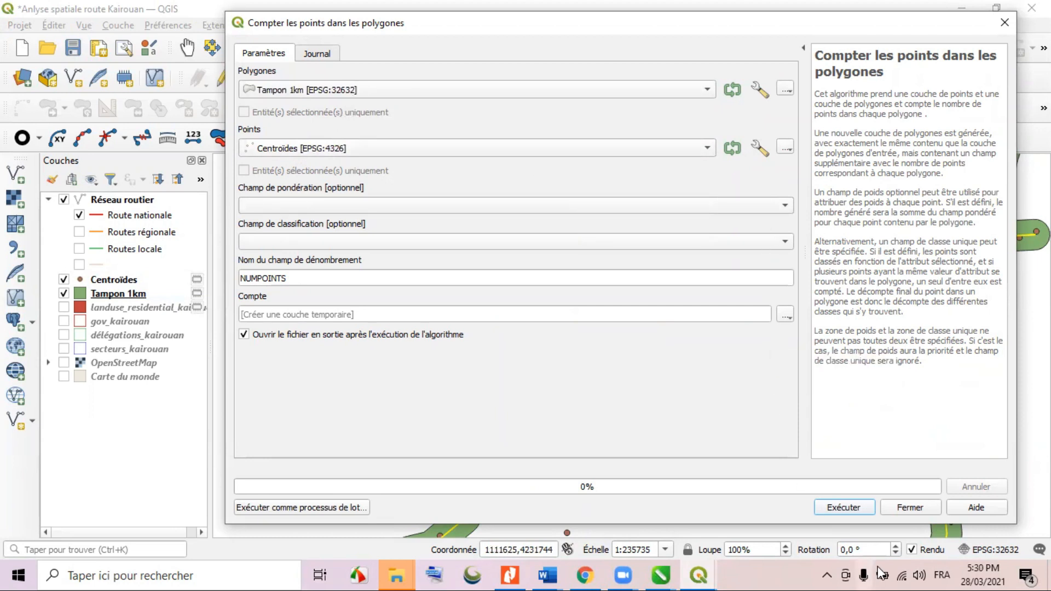
Name the count field Nbr and run the point count to a temporary layer.
{"action": "left_click_drag", "start_coordinate": [291, 278], "coordinate": [237, 278]}
{"action": "left_click_drag", "start_coordinate": [303, 277], "coordinate": [242, 273]}
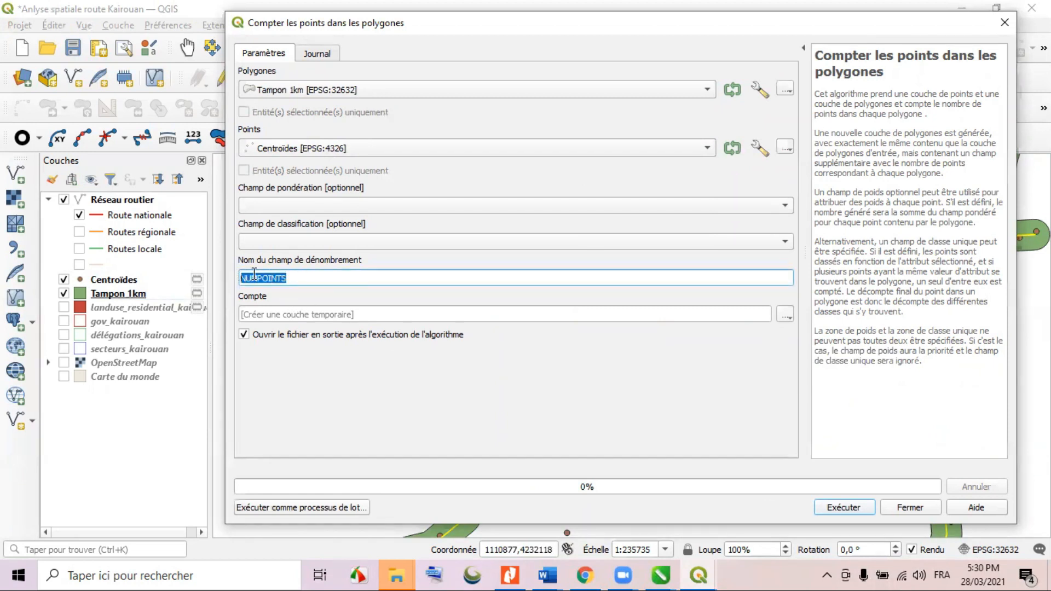
{"action": "left_click", "coordinate": [291, 279]}
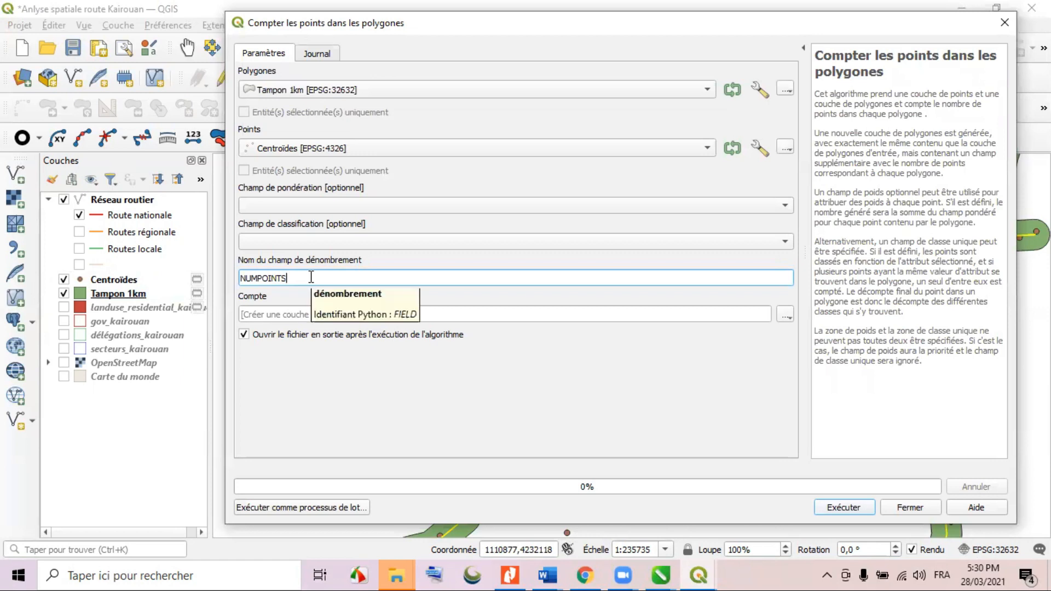
{"action": "left_click_drag", "start_coordinate": [311, 277], "coordinate": [244, 271]}
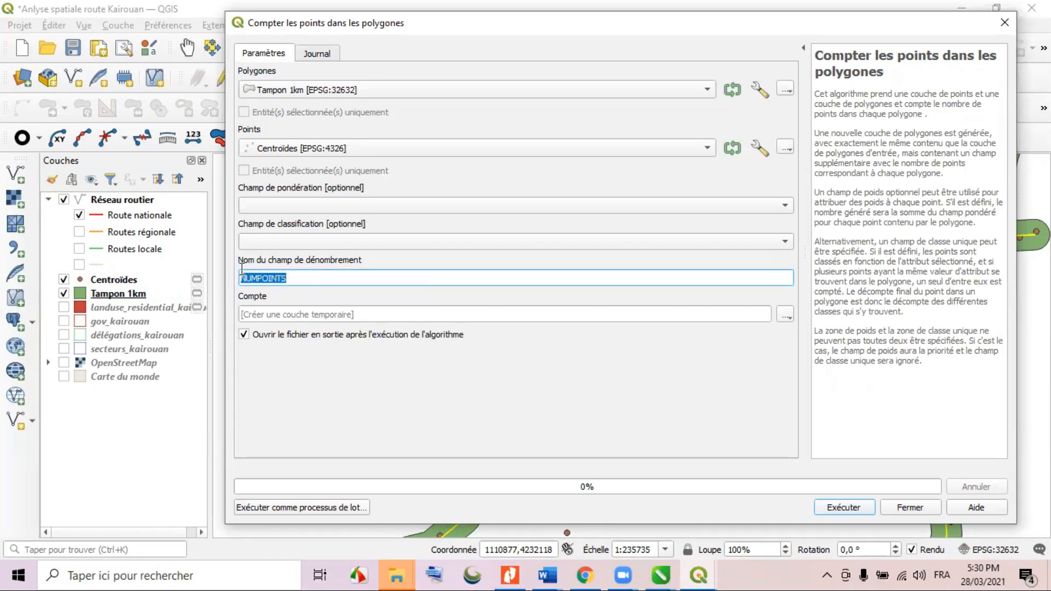
{"action": "type", "text": "N"}
{"action": "left_click", "coordinate": [836, 507]}
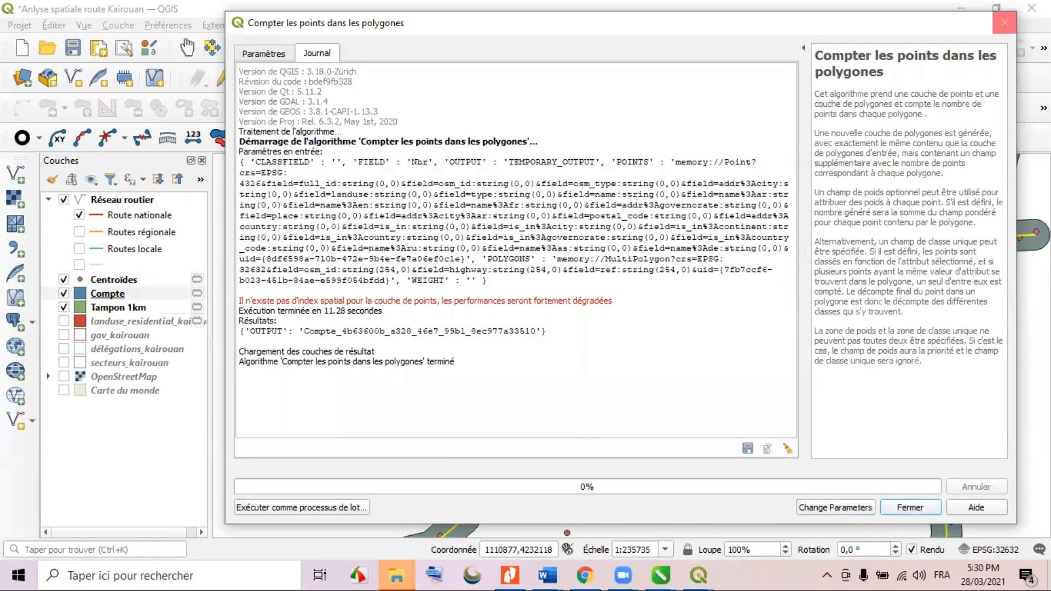
{"action": "left_click", "coordinate": [1014, 17]}
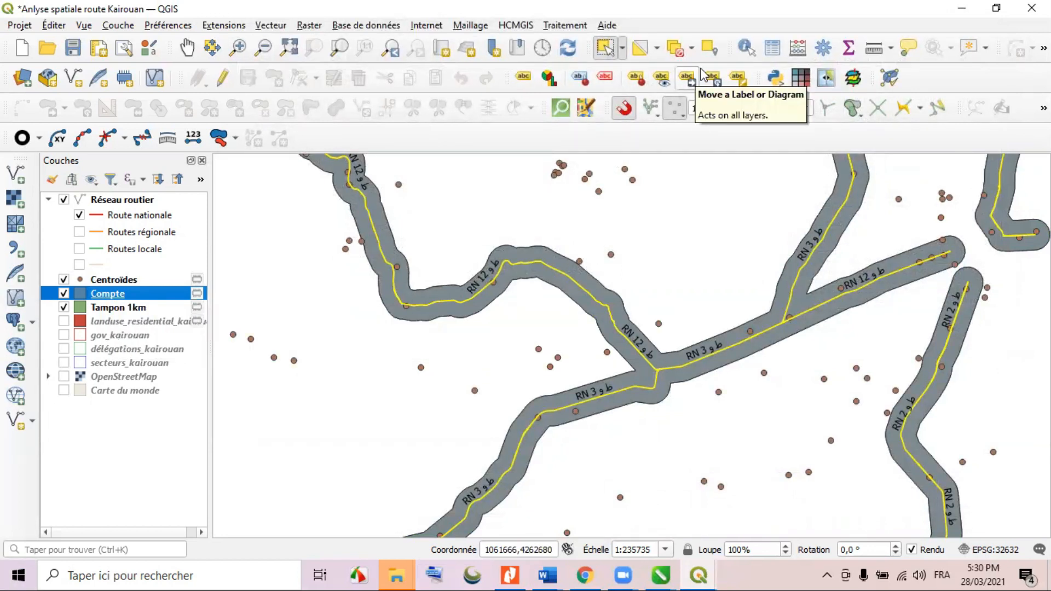
Run basic field statistics on the Nbr field of the Compte layer.
{"action": "left_click", "coordinate": [274, 25]}
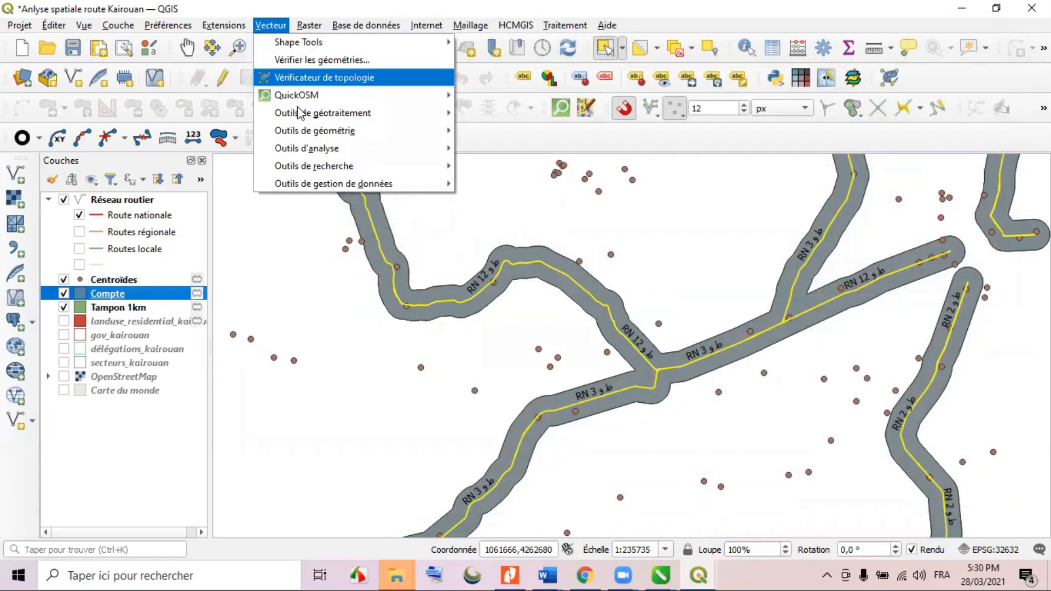
{"action": "mouse_move", "coordinate": [324, 191]}
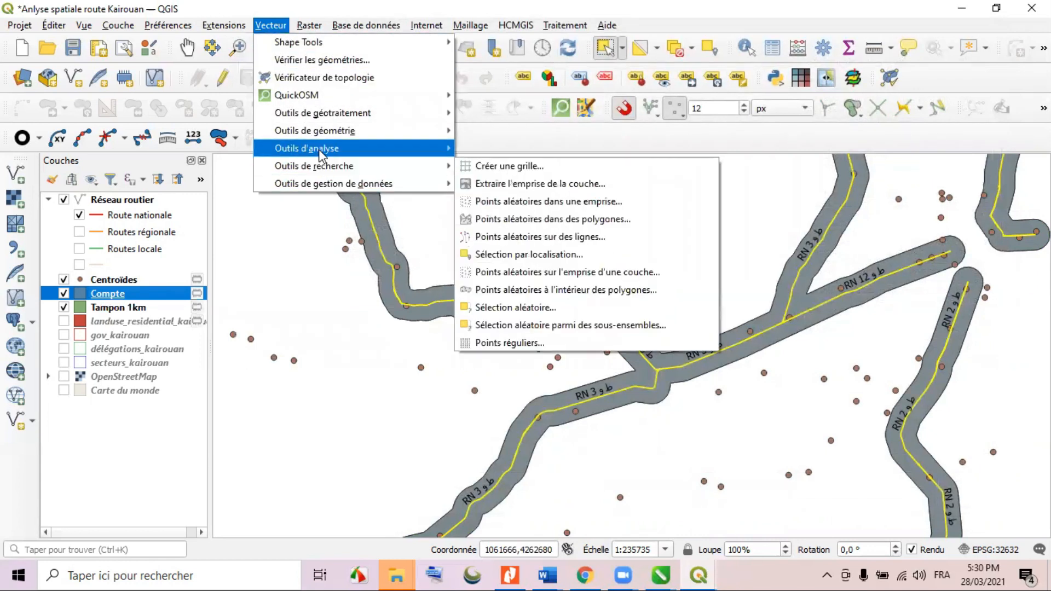
{"action": "mouse_move", "coordinate": [324, 148]}
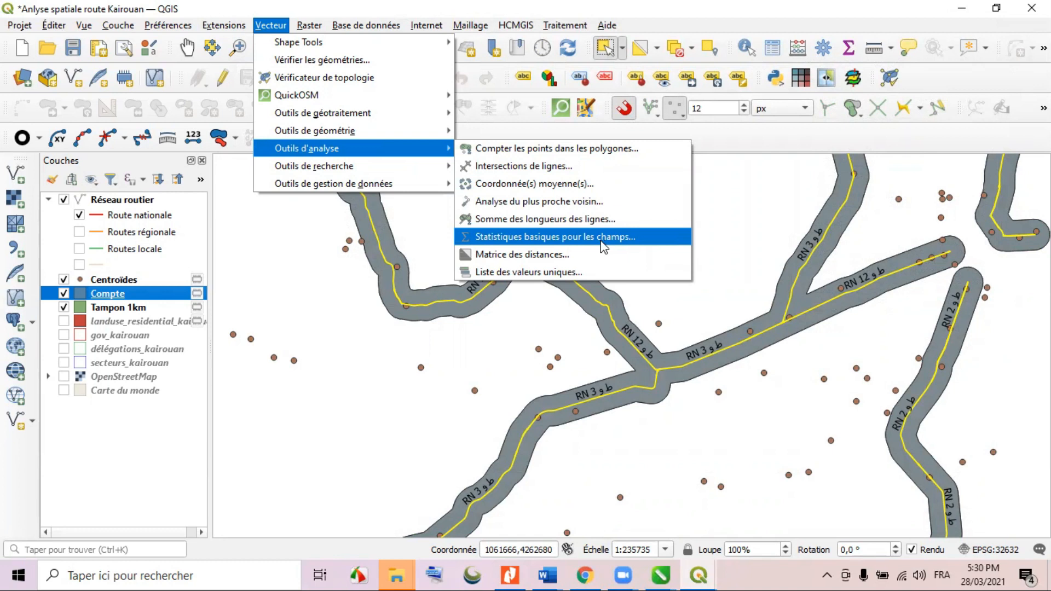
{"action": "left_click", "coordinate": [555, 236]}
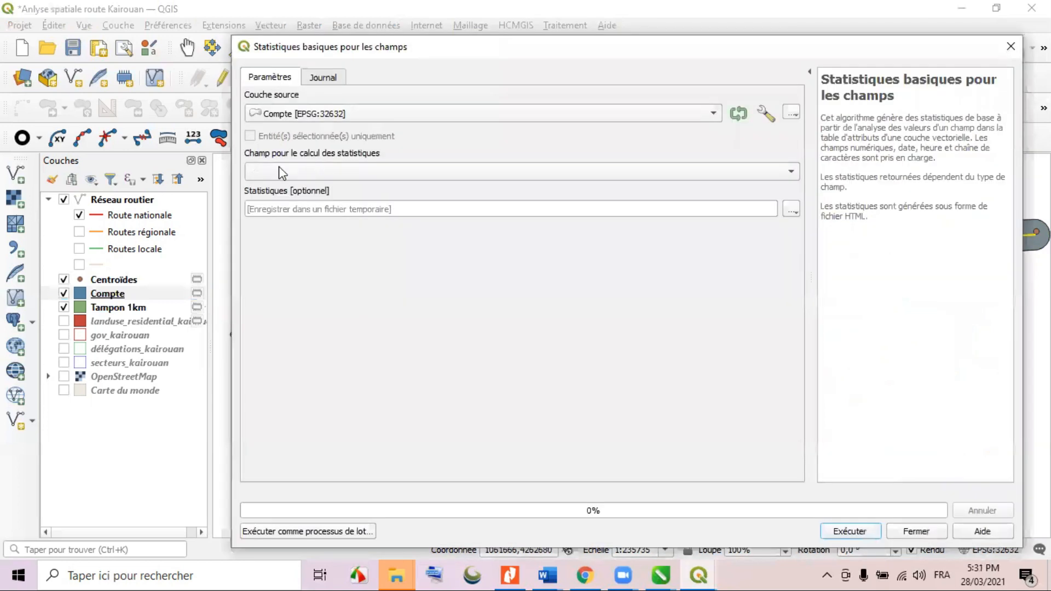
{"action": "left_click", "coordinate": [764, 171]}
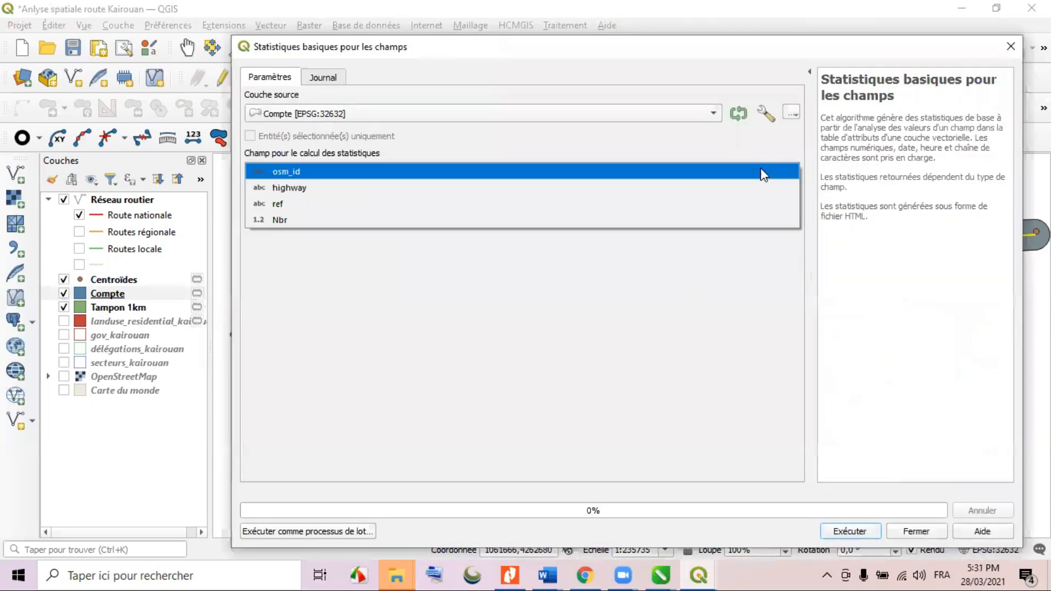
{"action": "left_click", "coordinate": [296, 219]}
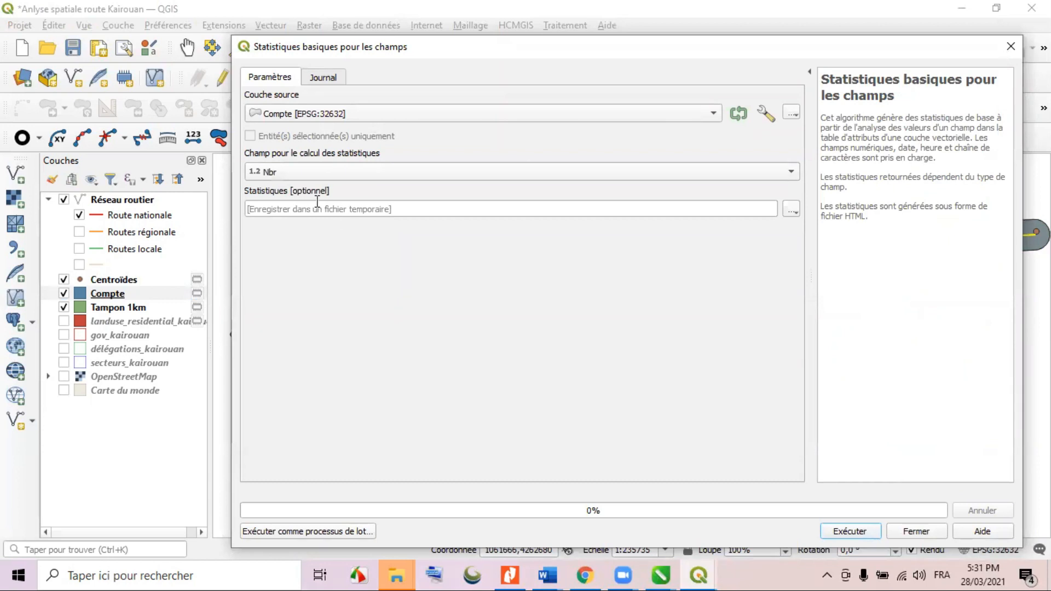
{"action": "left_click", "coordinate": [849, 531]}
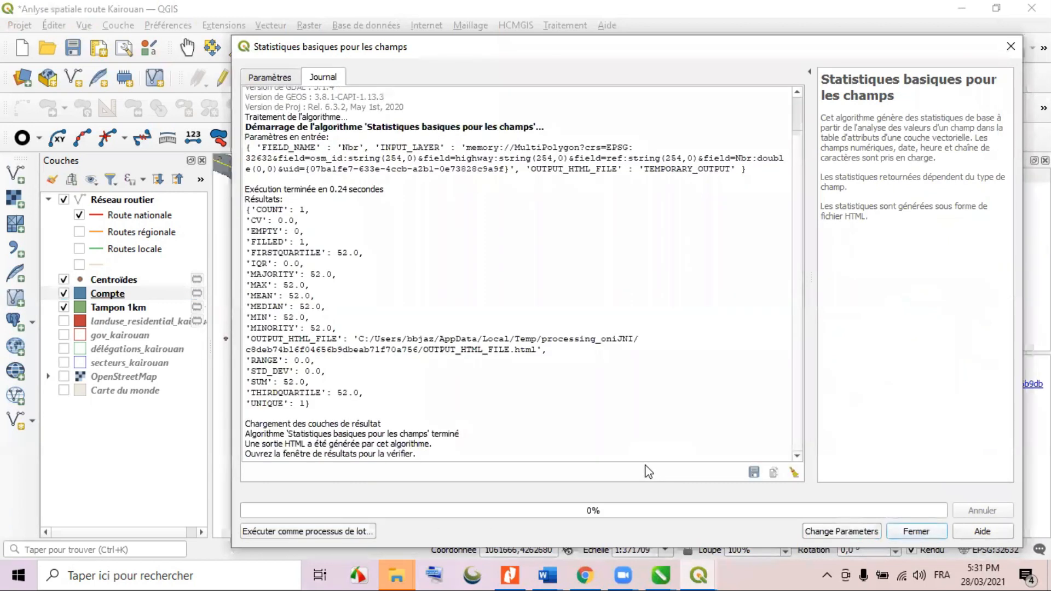
Check the sum value in the statistics log and close the tool.
{"action": "left_click", "coordinate": [280, 382]}
{"action": "left_click_drag", "start_coordinate": [249, 382], "coordinate": [314, 383]}
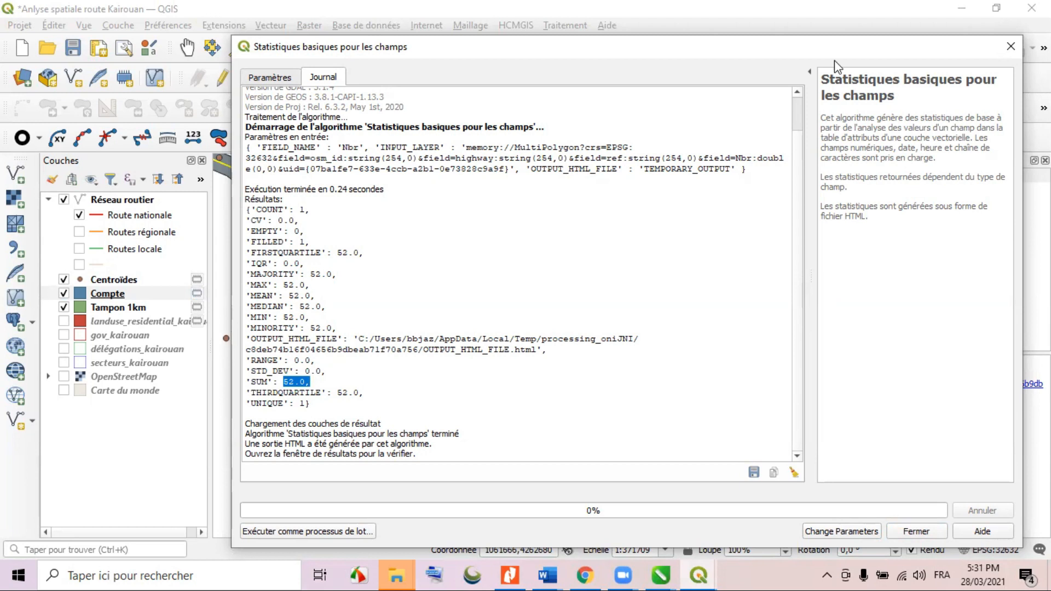
{"action": "left_click", "coordinate": [1011, 46]}
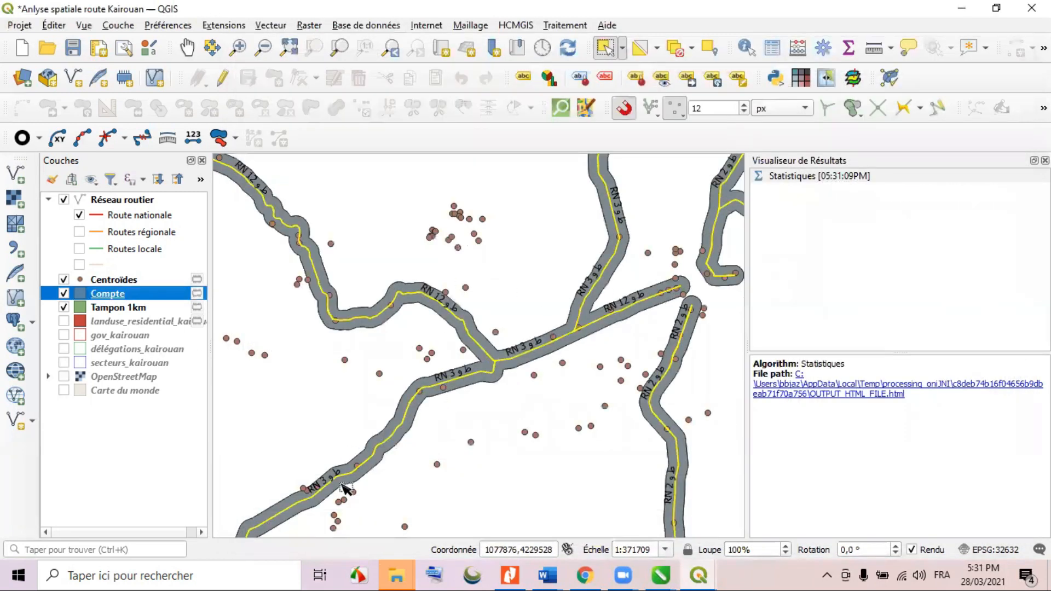
Check the Nbr value in the Compte layer's attribute table, and close the statistics results viewer.
{"action": "scroll", "coordinate": [540, 345], "scroll_direction": "down", "scroll_amount": 1}
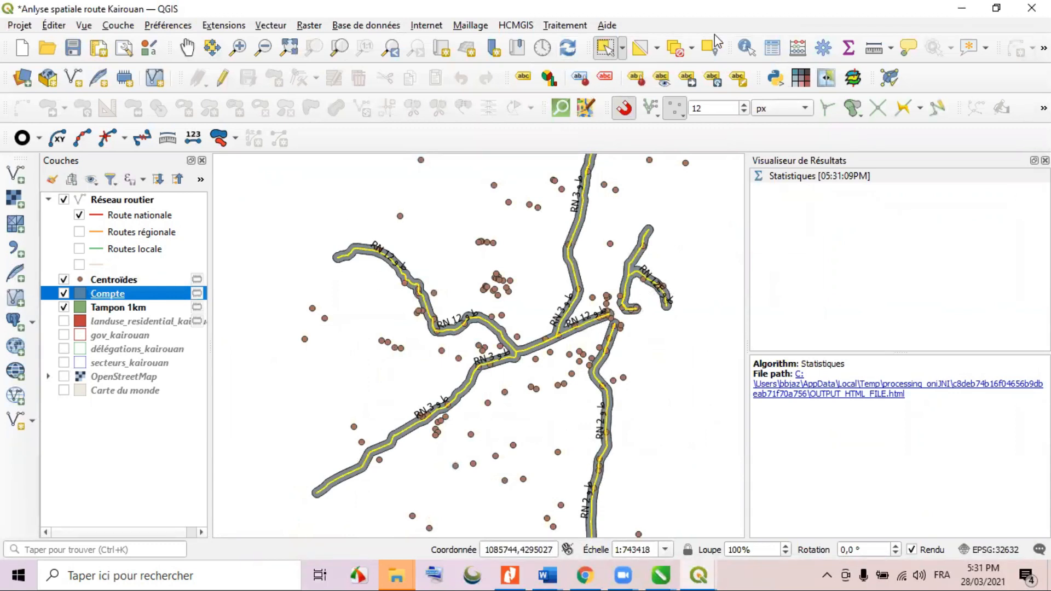
{"action": "left_click", "coordinate": [773, 48]}
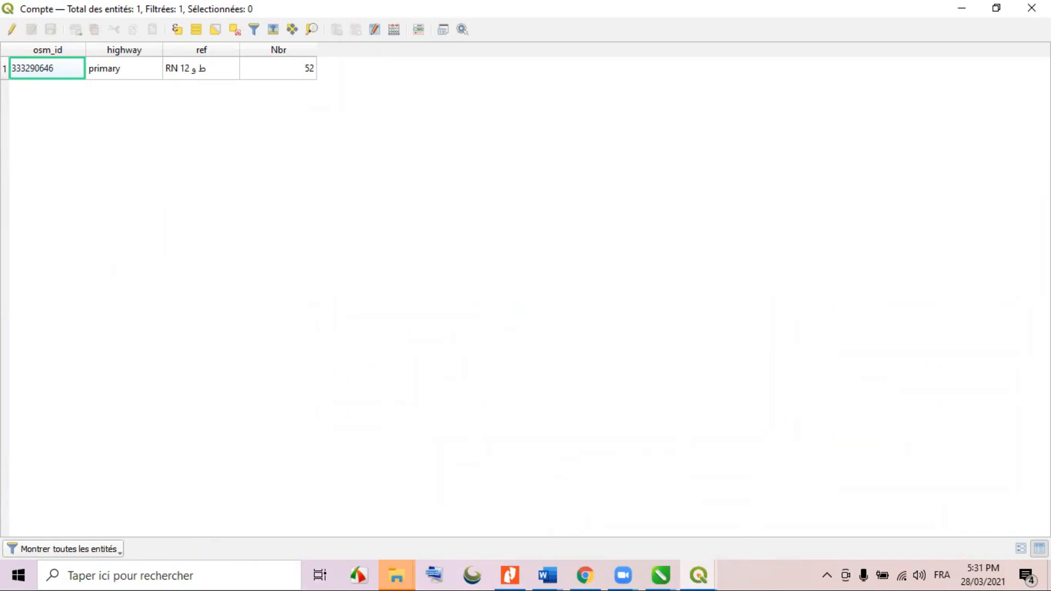
{"action": "left_click", "coordinate": [1032, 8]}
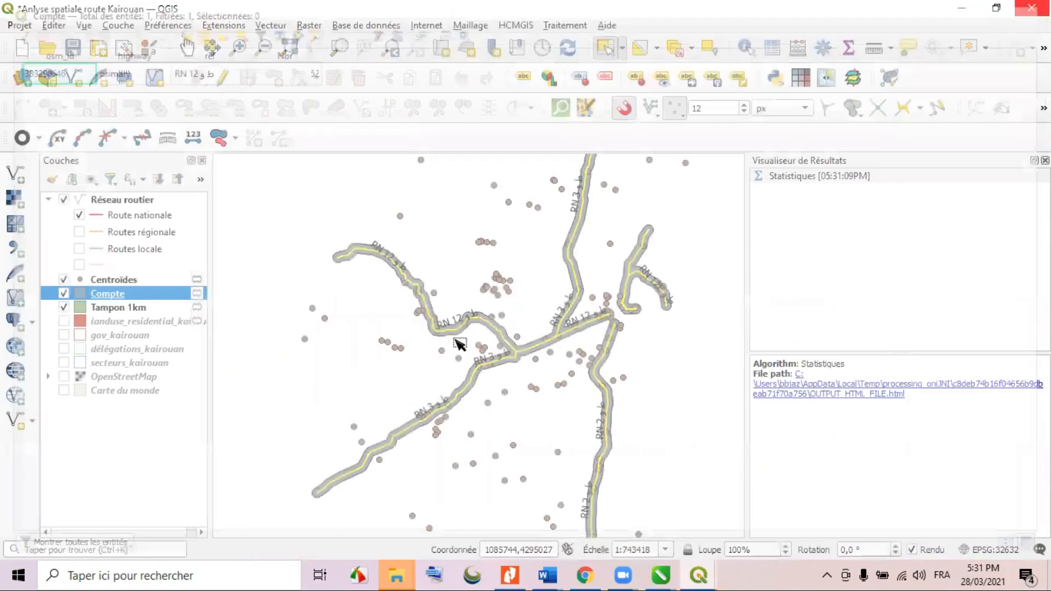
{"action": "scroll", "coordinate": [441, 331], "scroll_direction": "up", "scroll_amount": 1}
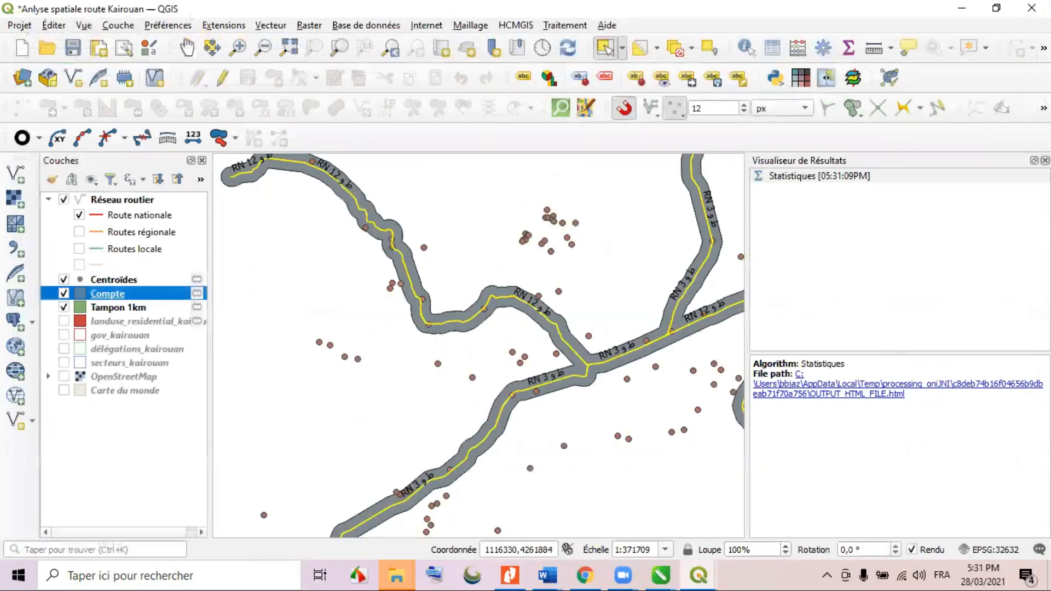
{"action": "left_click", "coordinate": [1046, 161]}
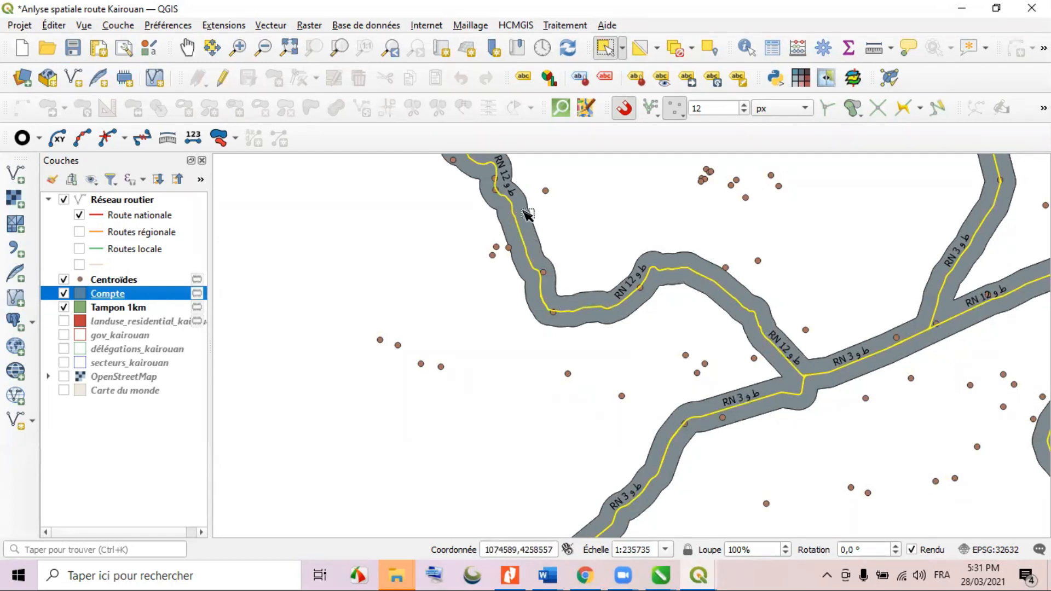
{"action": "scroll", "coordinate": [627, 364], "scroll_direction": "down", "scroll_amount": 1}
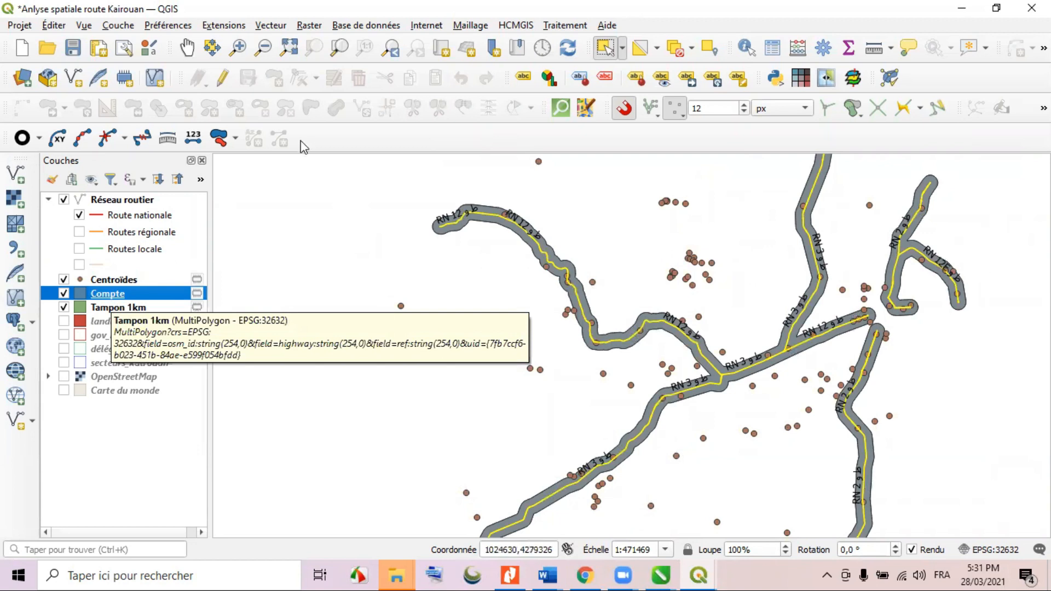
Create a dissolved 5 km buffer around the selected features of the Réseau routier layer as a temporary layer.
{"action": "left_click", "coordinate": [271, 25]}
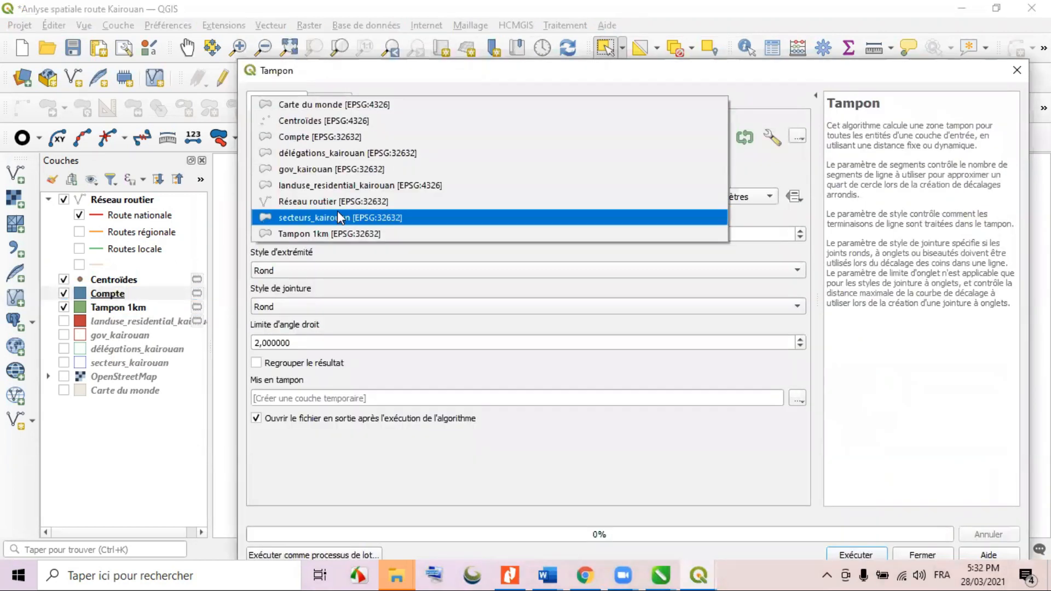
{"action": "left_click", "coordinate": [337, 211]}
{"action": "left_click", "coordinate": [750, 196]}
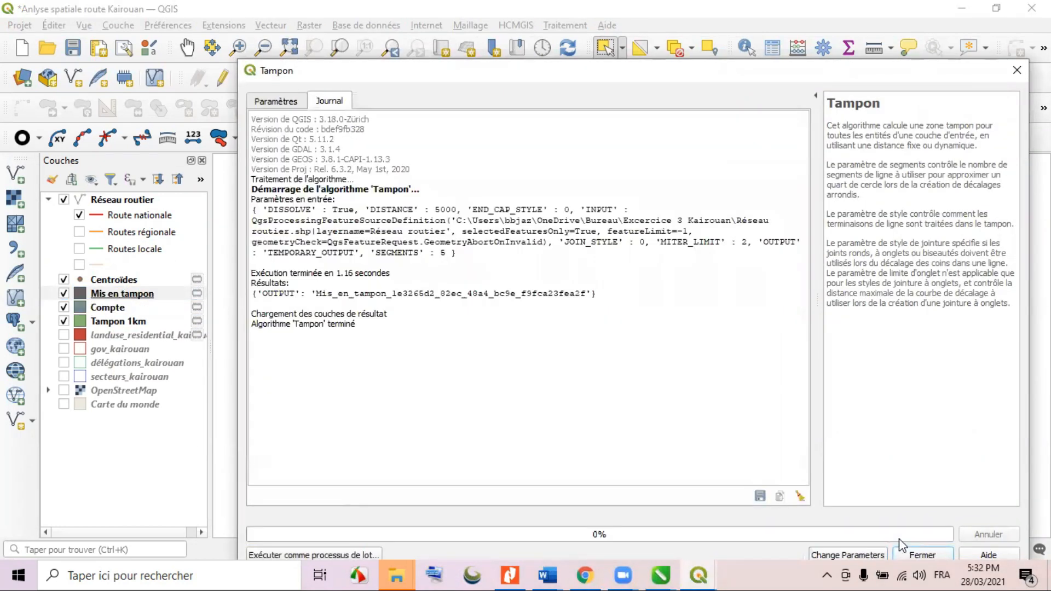
{"action": "left_click", "coordinate": [922, 555]}
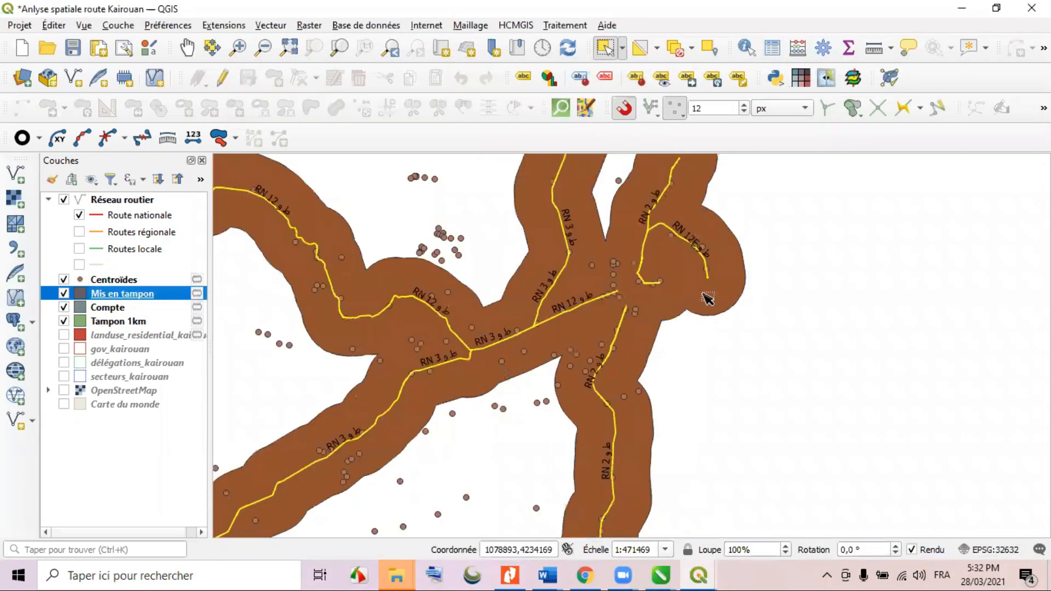
Rename the new Mis en tampon layer as Tampon 10 km.
{"action": "key", "text": "F2"}
{"action": "type", "text": "Tampon 10 km"}
{"action": "key", "text": "Return"}
Count the Centroïdes points inside the Tampon 10 km polygons, naming the count field Nbr.
{"action": "left_click", "coordinate": [270, 25]}
{"action": "mouse_move", "coordinate": [306, 145]}
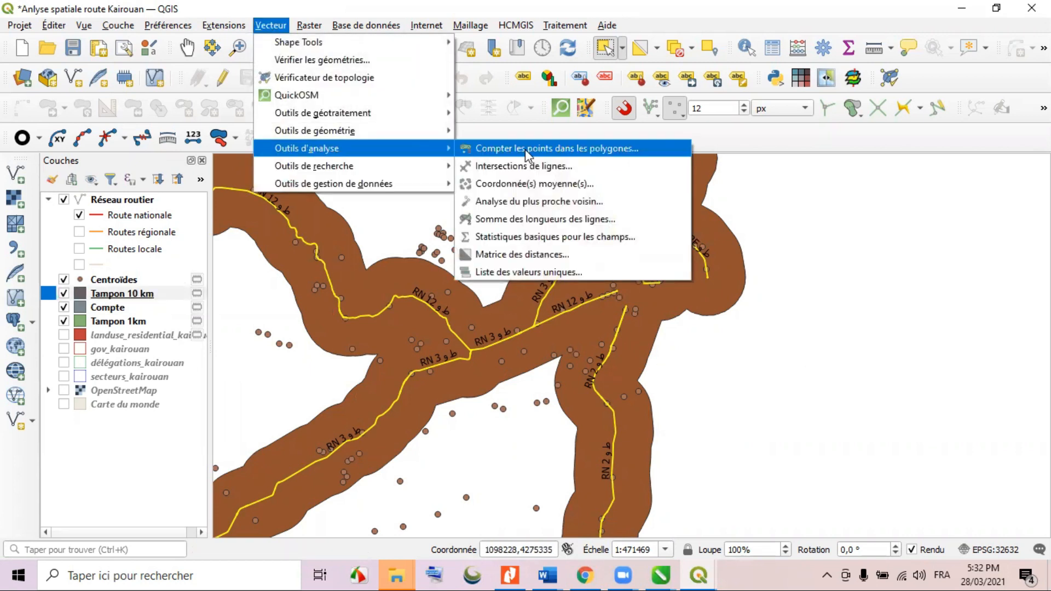
{"action": "left_click", "coordinate": [525, 143]}
{"action": "double_click", "coordinate": [295, 326]}
{"action": "type", "text": "N"}
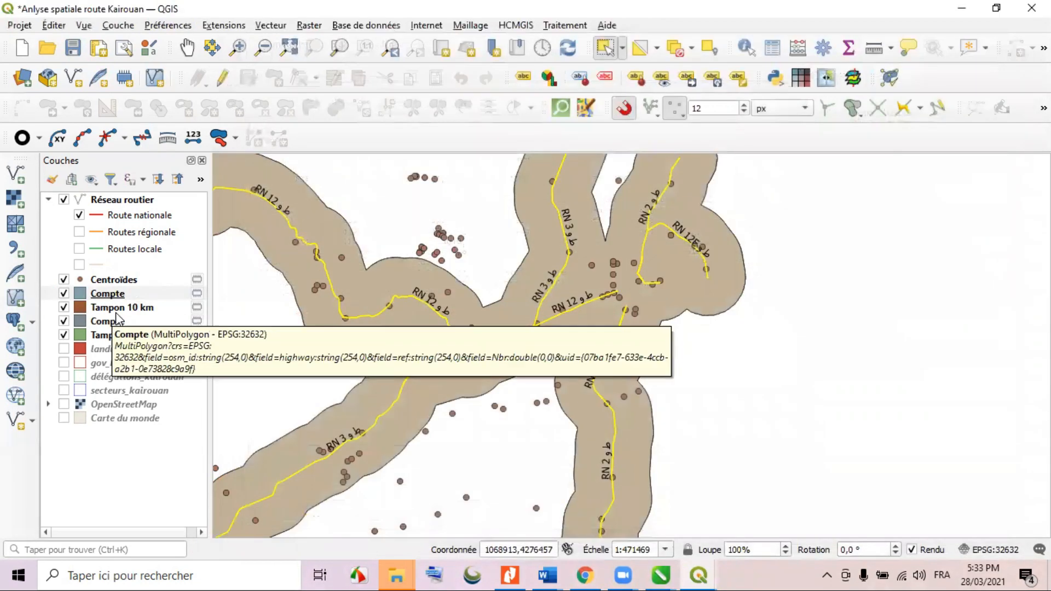
Check the Nbr value in the attribute table of the new Compte layer above Tampon 10 km.
{"action": "right_click", "coordinate": [109, 294]}
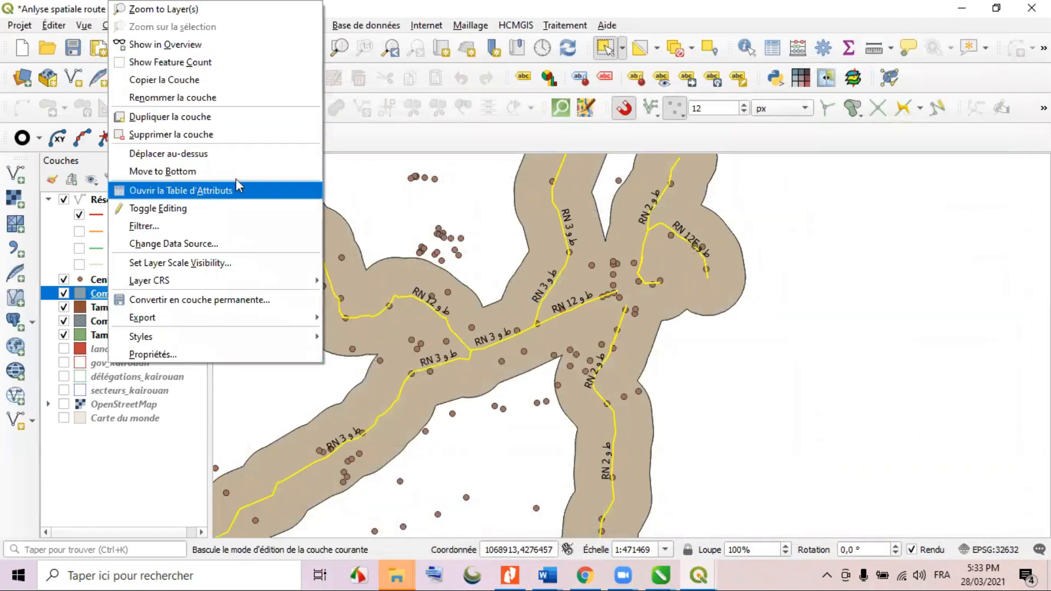
{"action": "left_click", "coordinate": [236, 187]}
{"action": "left_click", "coordinate": [309, 70]}
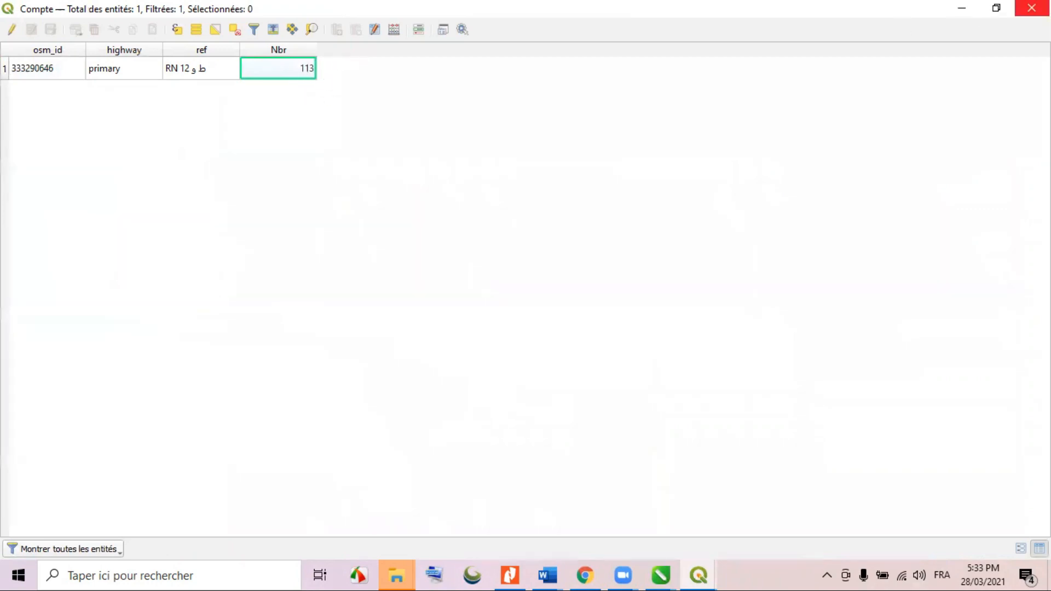
{"action": "left_click", "coordinate": [1031, 7]}
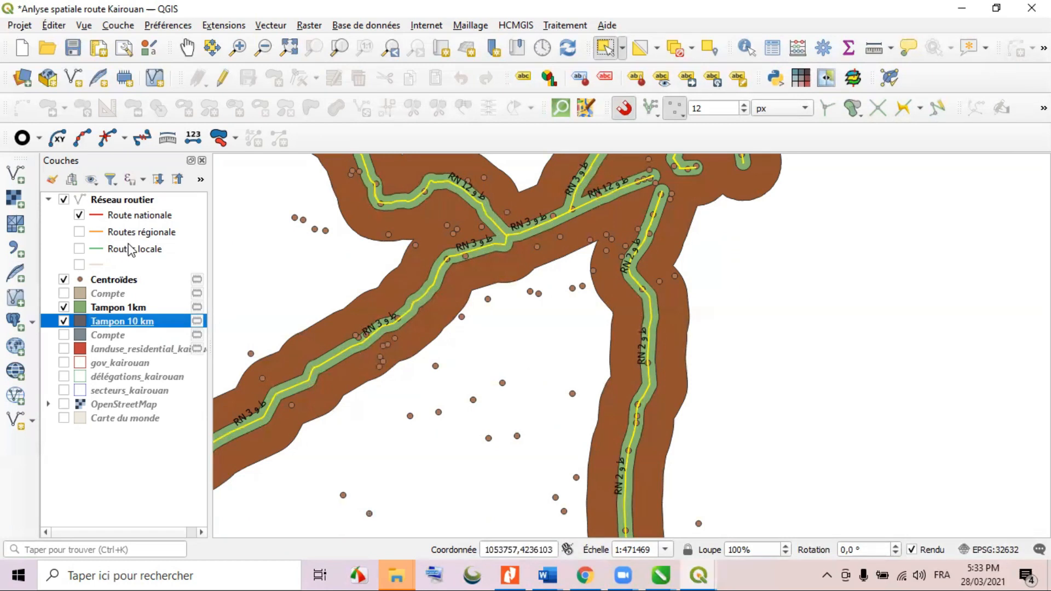
Show the gov_kairouan boundary layer and examine where the Tampon 10 km buffer and the centroids lie relative to the governorate limit.
{"action": "scroll", "coordinate": [521, 384], "scroll_direction": "down", "scroll_amount": 1}
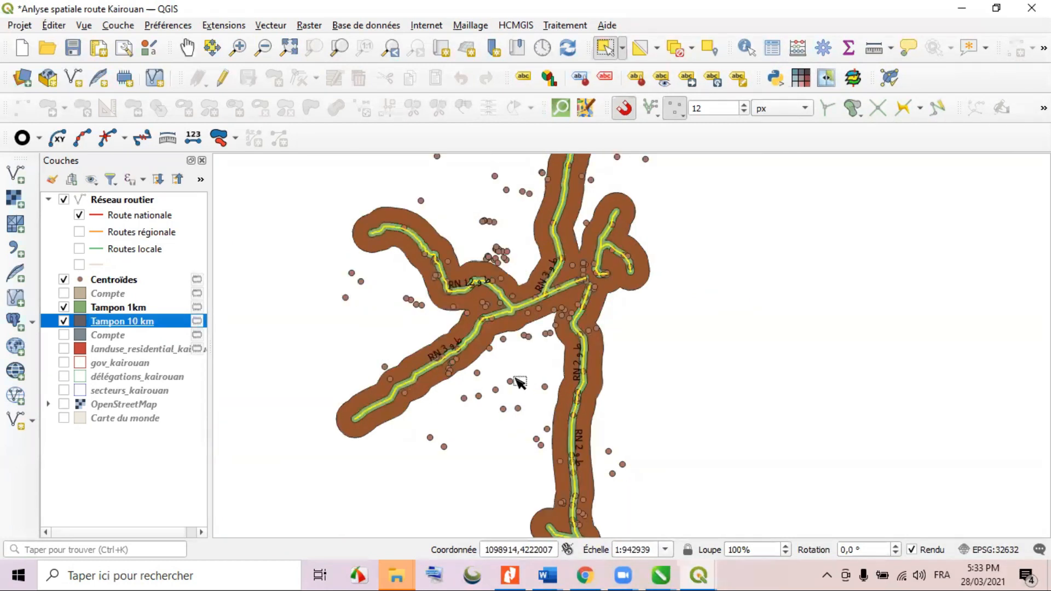
{"action": "scroll", "coordinate": [514, 377], "scroll_direction": "down", "scroll_amount": 1}
{"action": "scroll", "coordinate": [549, 473], "scroll_direction": "up", "scroll_amount": 1}
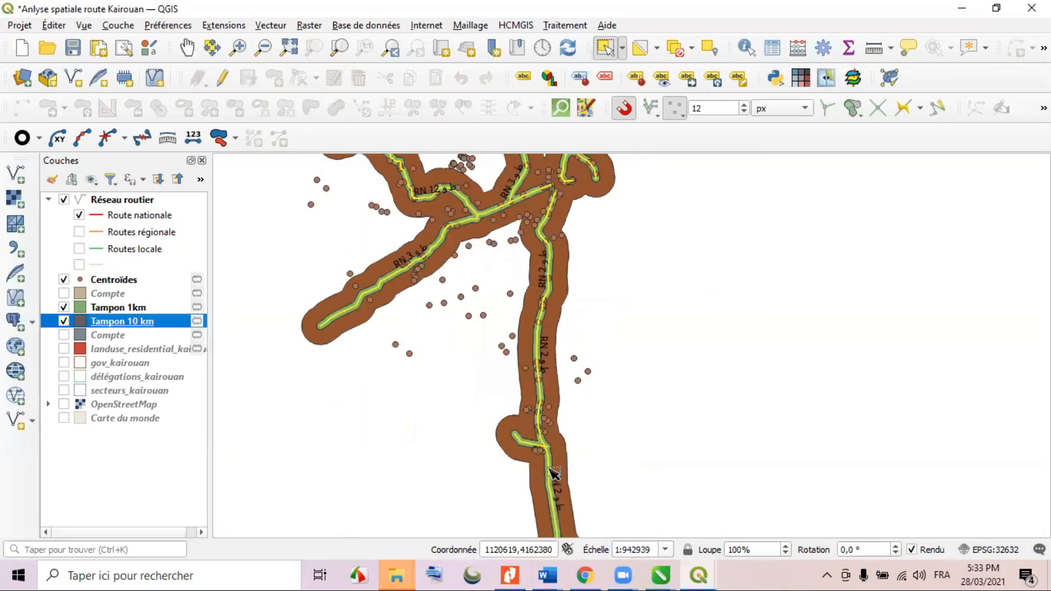
{"action": "left_click", "coordinate": [64, 363]}
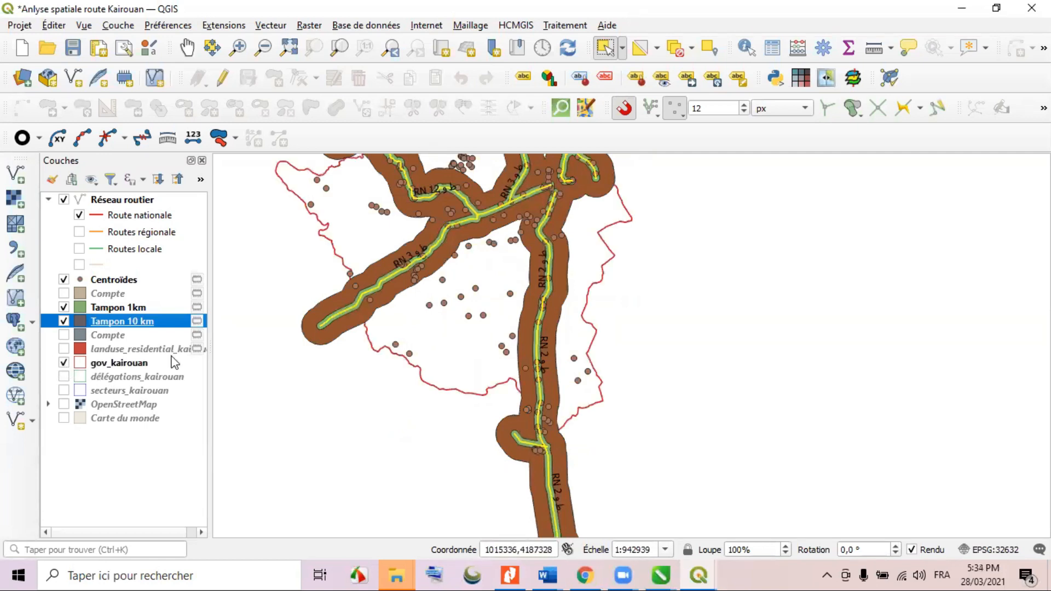
{"action": "scroll", "coordinate": [543, 466], "scroll_direction": "down", "scroll_amount": 1}
{"action": "scroll", "coordinate": [536, 455], "scroll_direction": "up", "scroll_amount": 1}
{"action": "scroll", "coordinate": [520, 463], "scroll_direction": "up", "scroll_amount": 1}
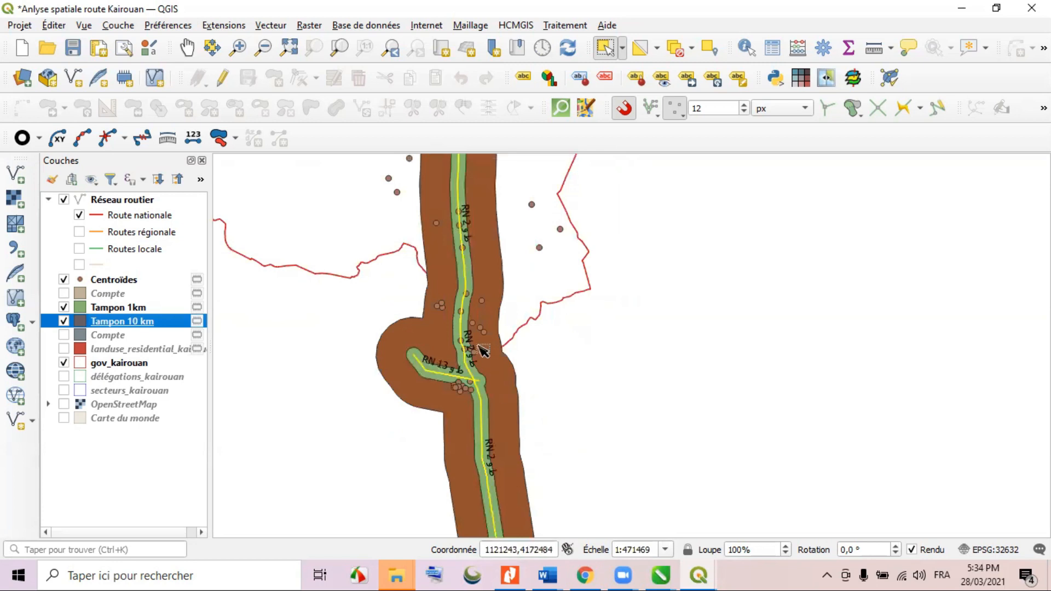
{"action": "scroll", "coordinate": [438, 290], "scroll_direction": "up", "scroll_amount": 1}
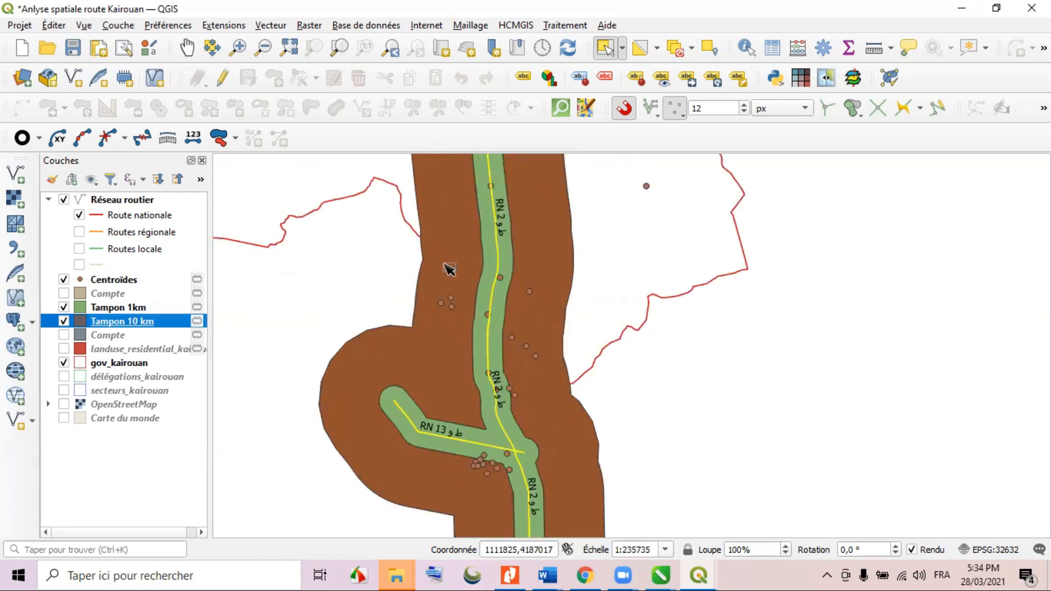
{"action": "scroll", "coordinate": [570, 436], "scroll_direction": "down", "scroll_amount": 1}
{"action": "scroll", "coordinate": [583, 477], "scroll_direction": "down", "scroll_amount": 2}
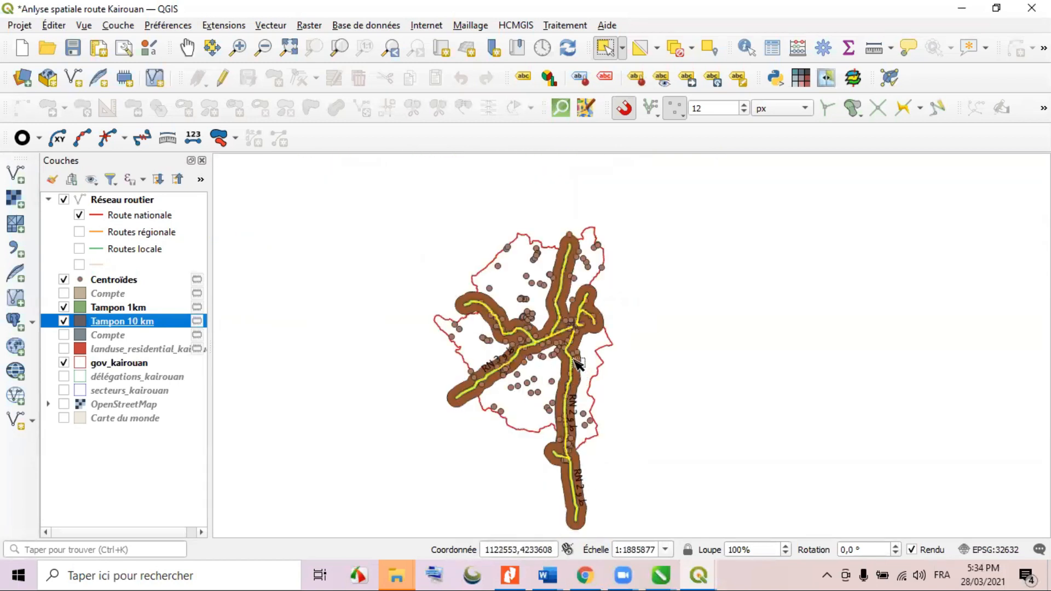
{"action": "scroll", "coordinate": [561, 359], "scroll_direction": "up", "scroll_amount": 2}
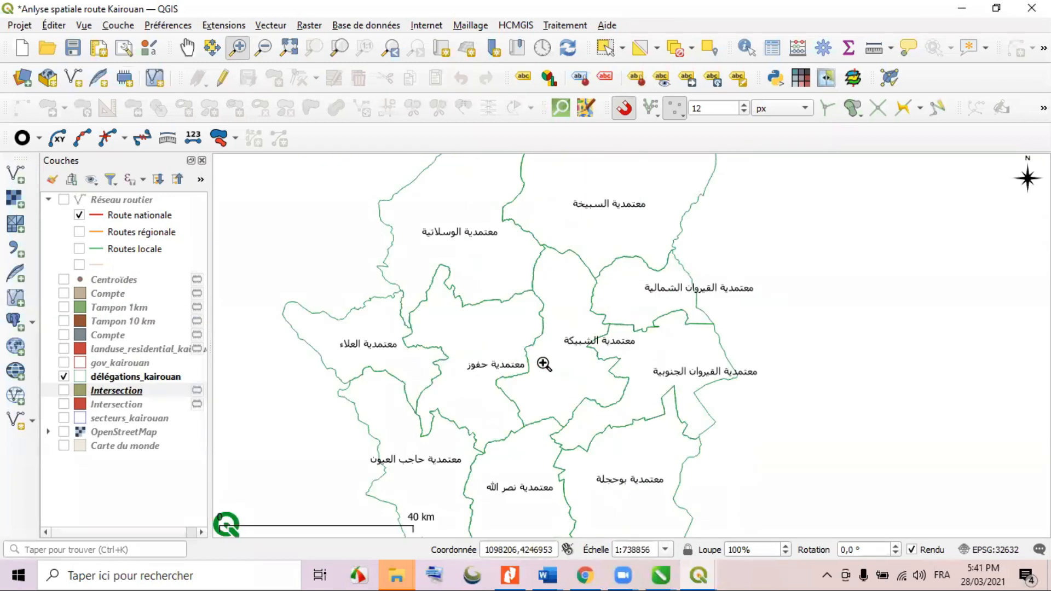
{"action": "scroll", "coordinate": [544, 364], "scroll_direction": "down", "scroll_amount": 1}
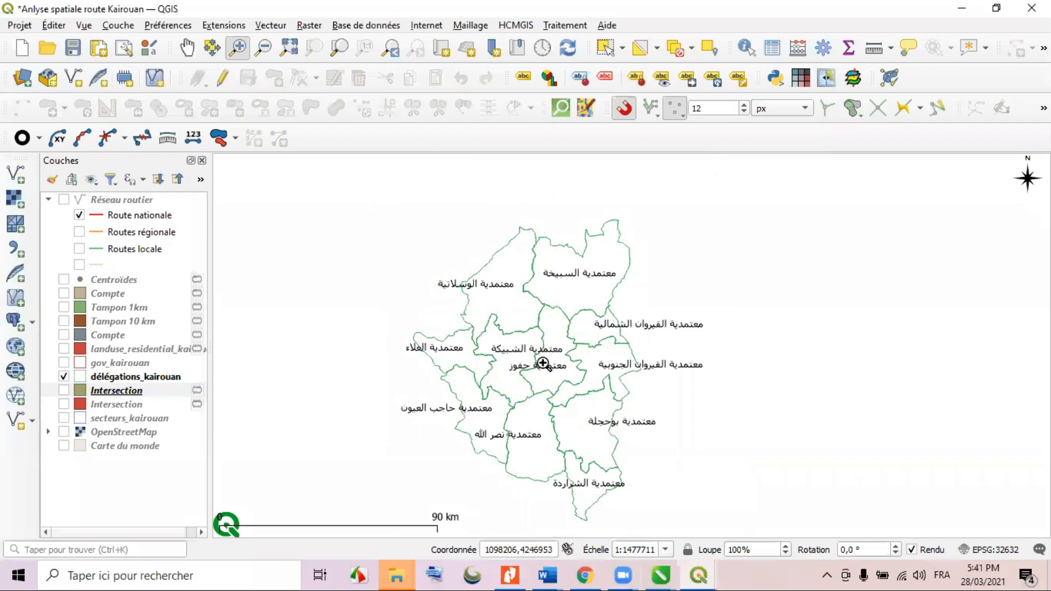